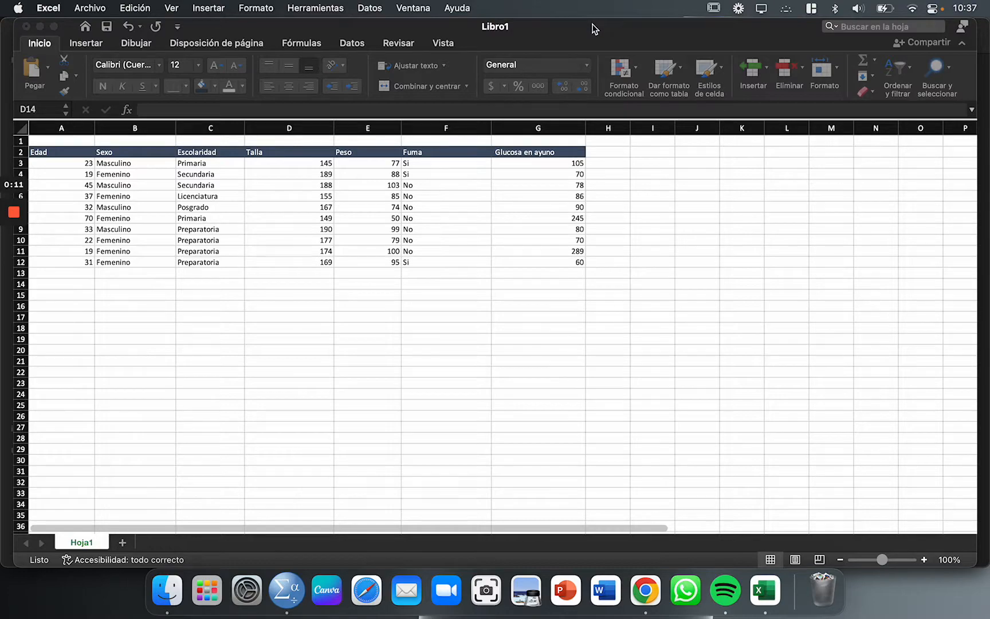
Maximize the workbook window, narrow the Talla column to a width of 17.50, and select the table A2:G12.
mouse_move(593, 25)
left_mouse_down()
mouse_move(564, 37)
mouse_move(579, 5)
mouse_move(597, 36)
left_mouse_up()
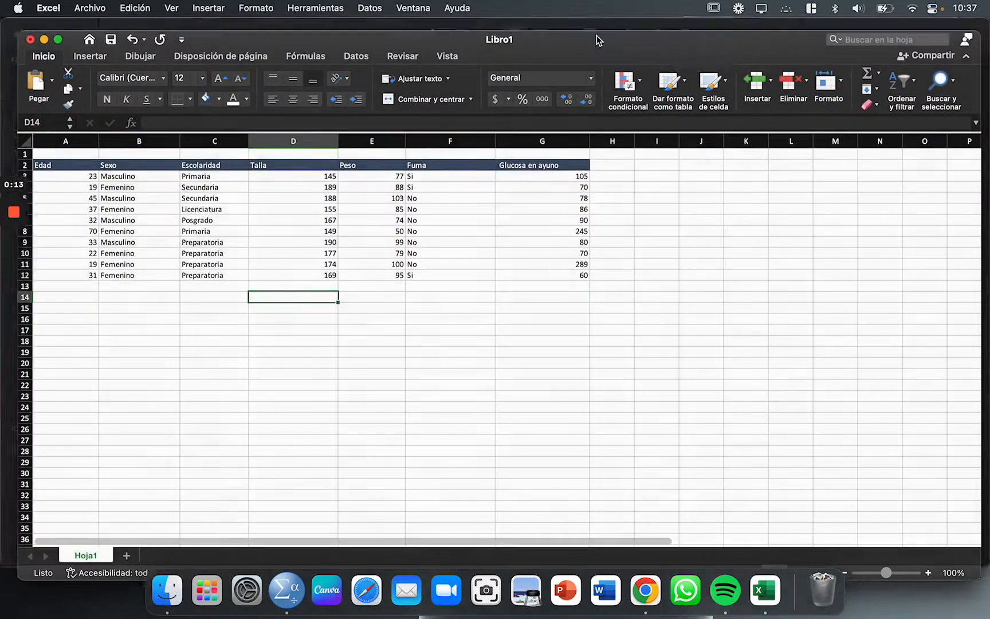
double_click(597, 39)
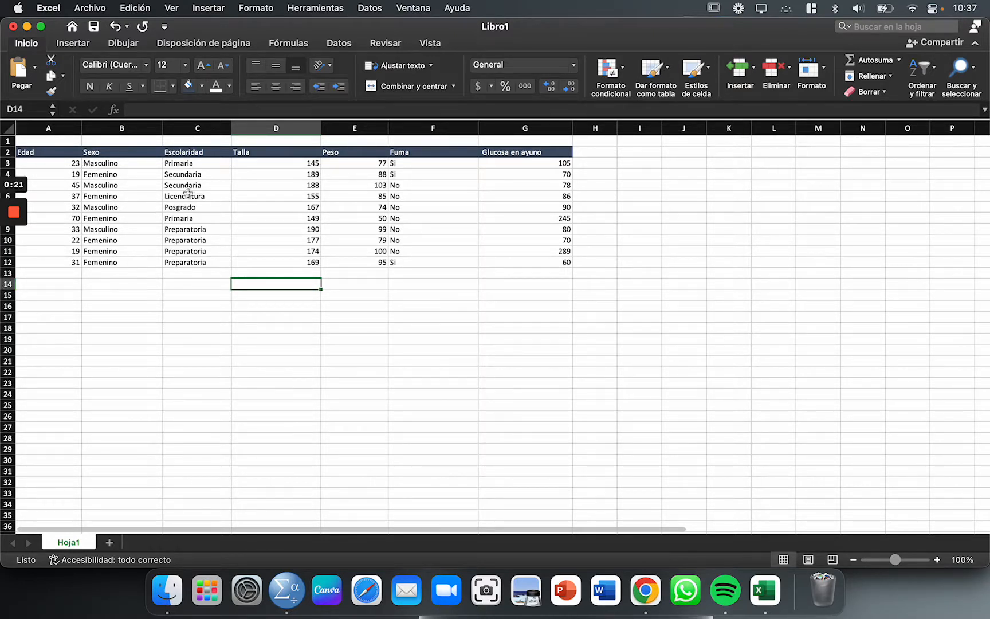
left_click_drag(321, 125, 308, 125)
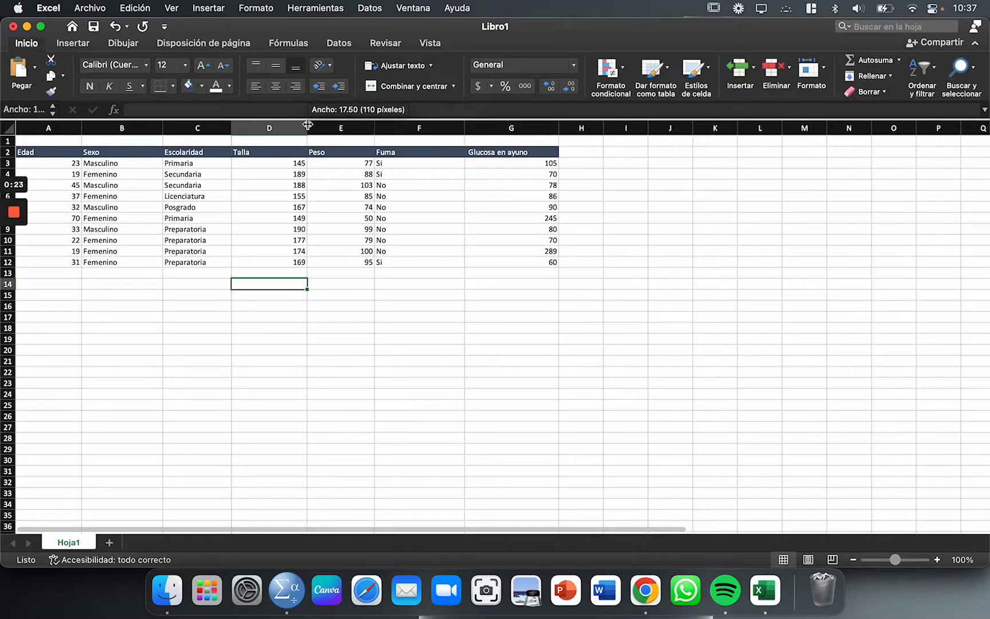
left_click(462, 328)
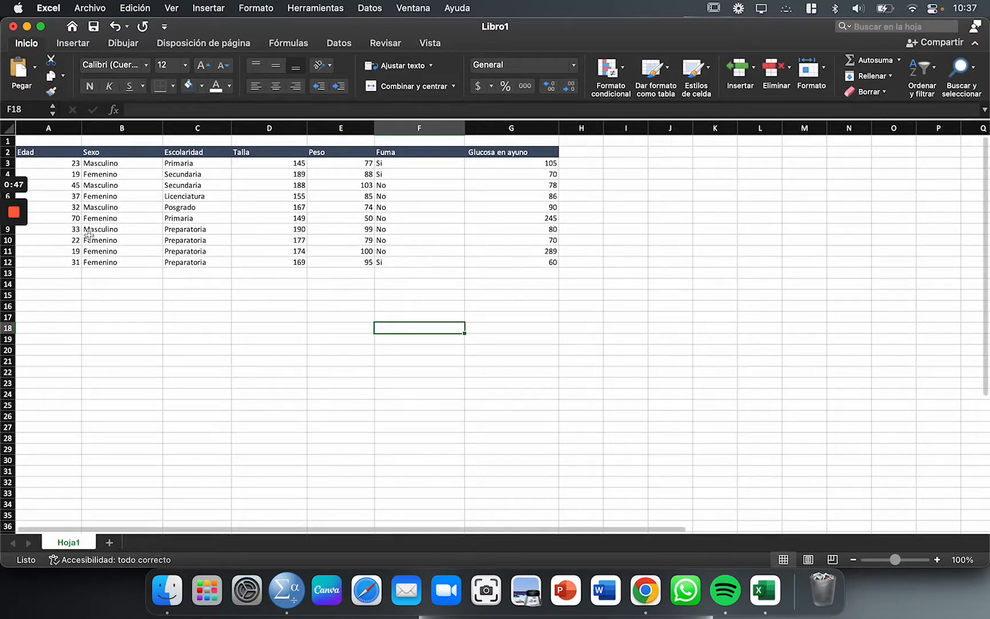
left_click_drag(58, 153, 550, 266)
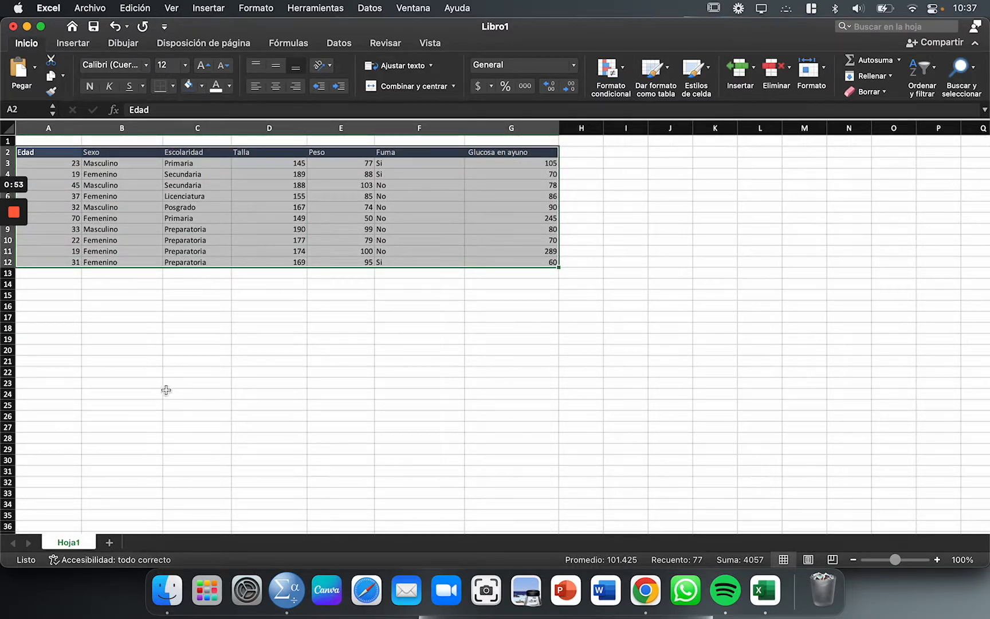
Add a new sheet and enter the headers Edad, Sexo, Talla and Antigüedad in cells A2 to D2.
left_click(109, 543)
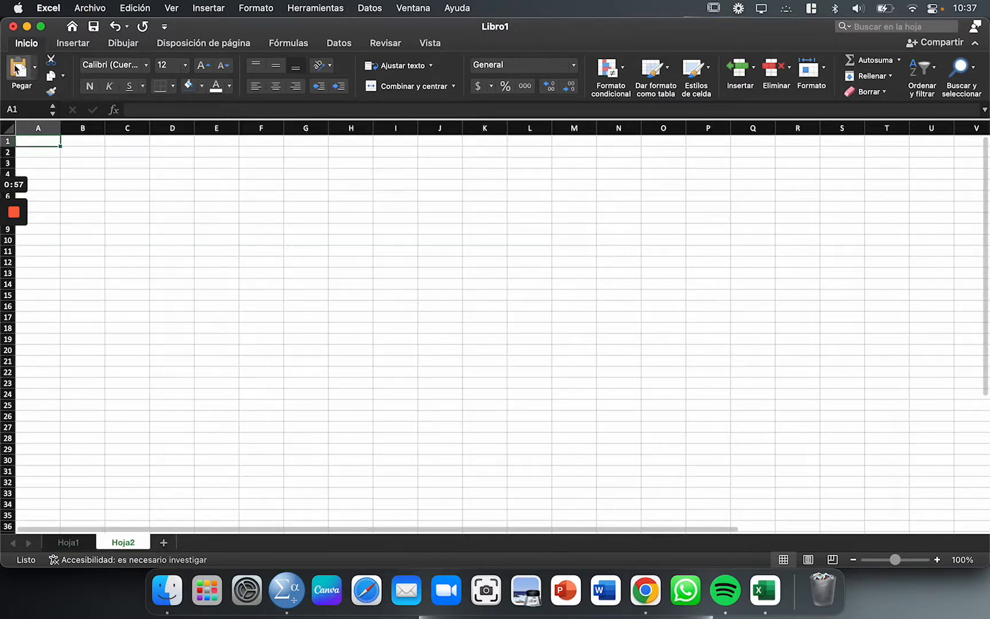
left_click(40, 153)
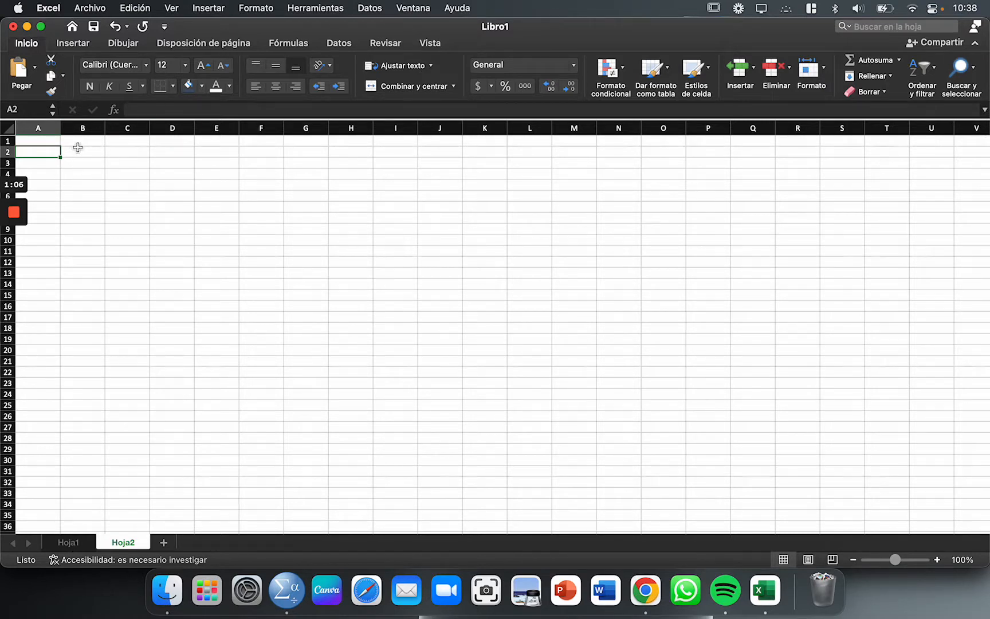
type("Ed")
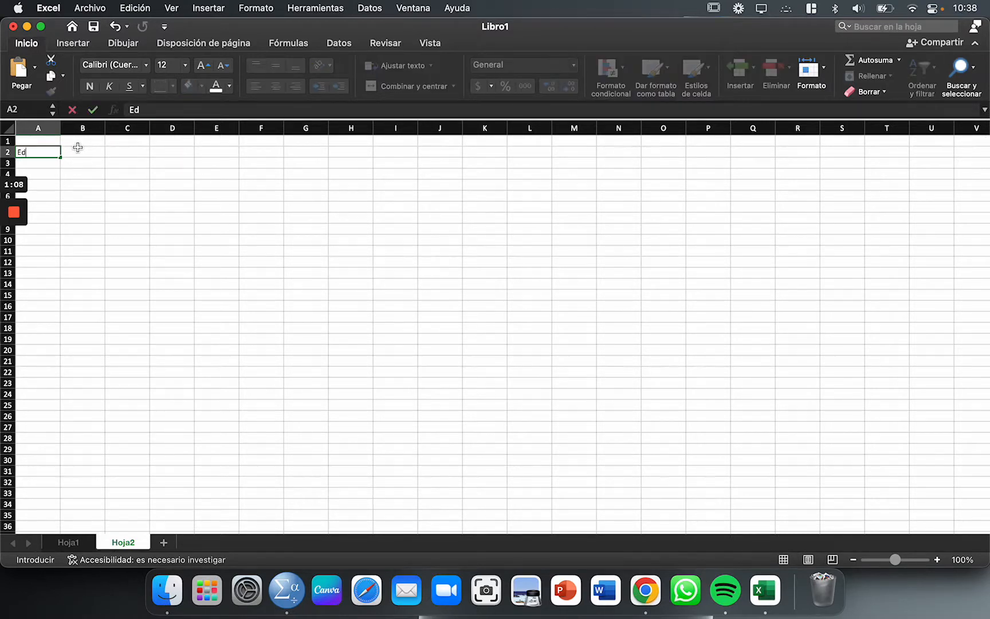
type("ad")
left_click(78, 148)
type("Sexo")
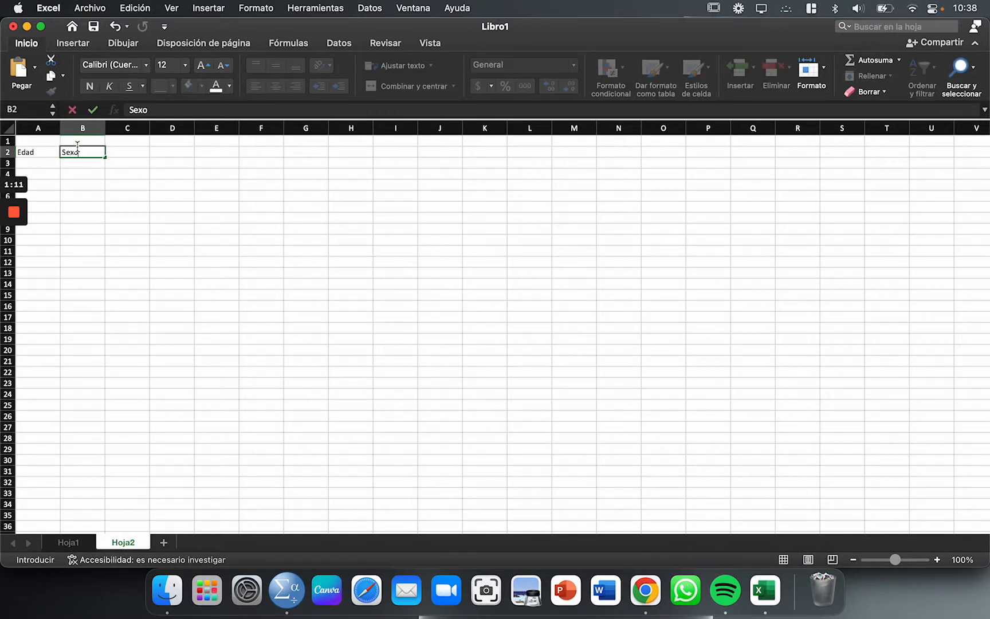
key("Tab")
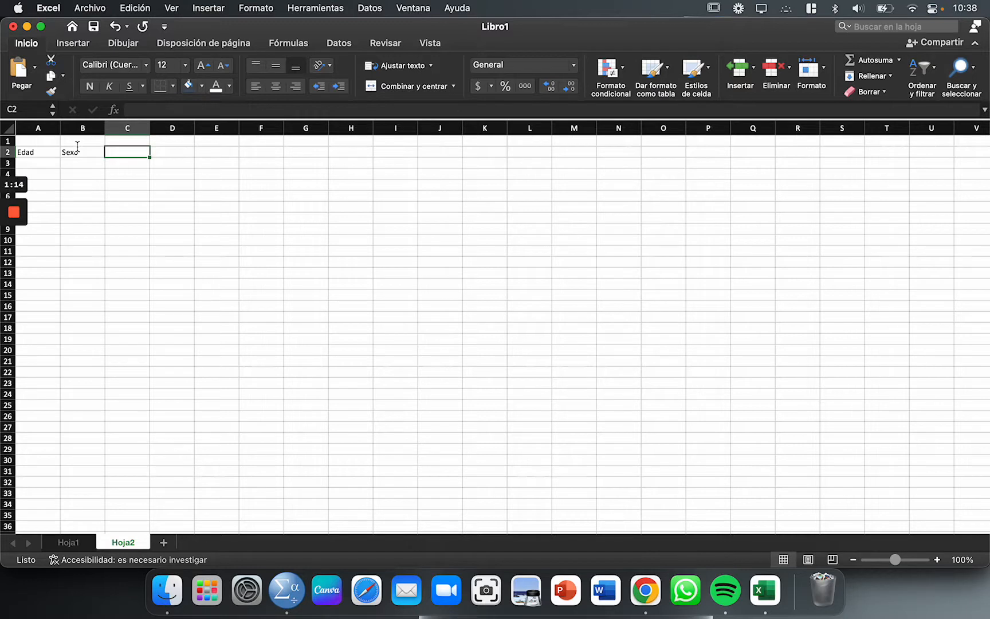
type("T")
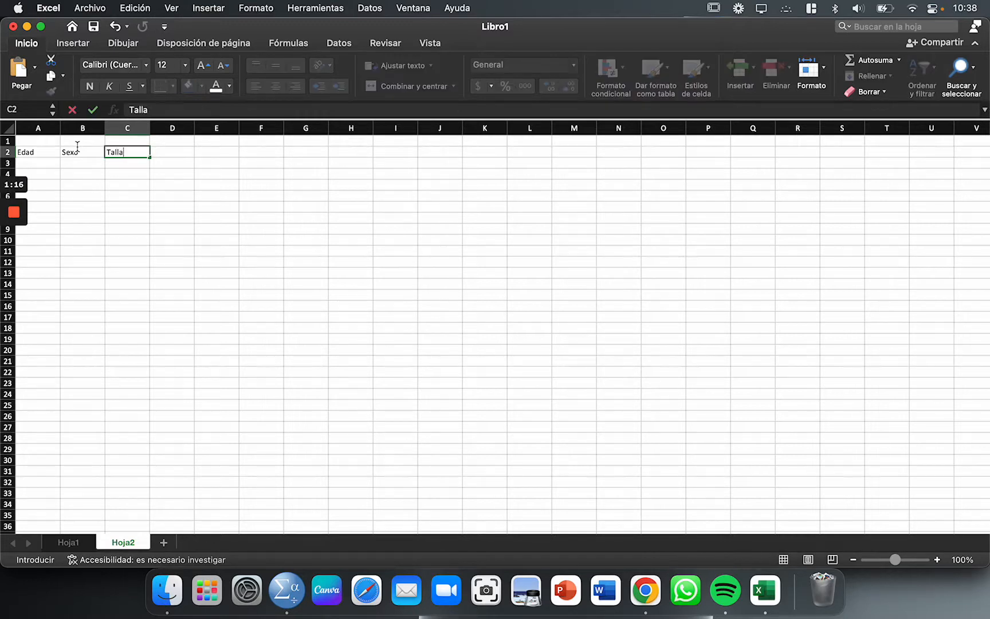
type("alla")
key("Tab")
type("Ant")
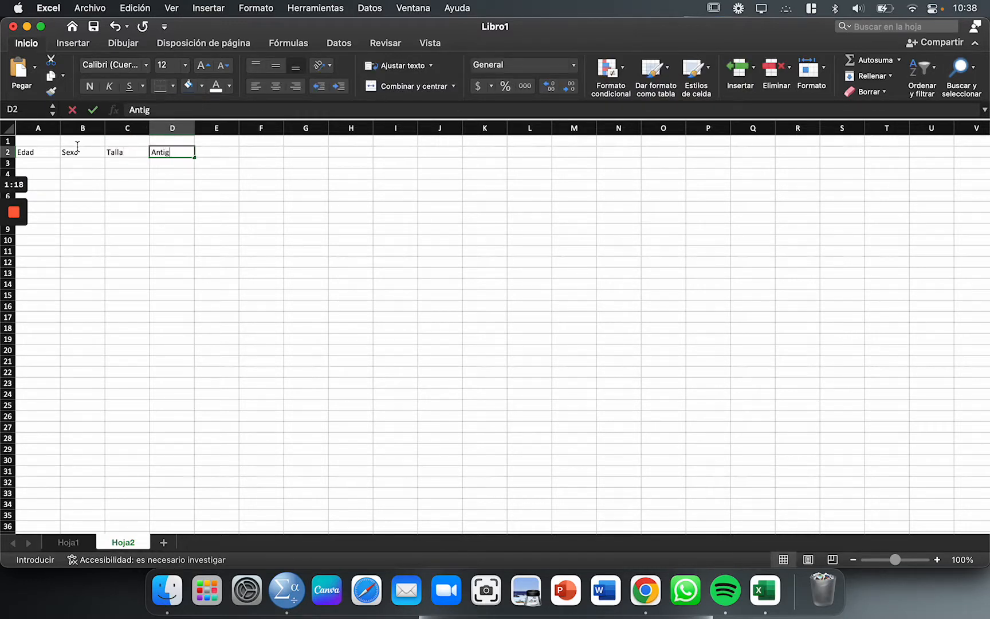
key("Tab")
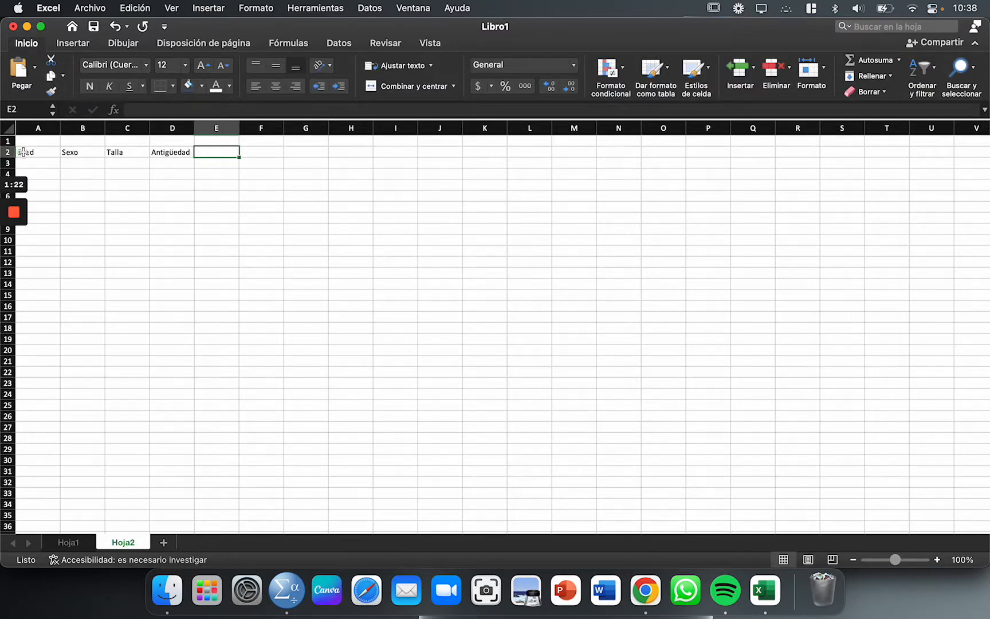
Enter the header "Pregunta 1" in cell E2 of Hoja2 and widen column E to about double.
left_click_drag(20, 152, 884, 155)
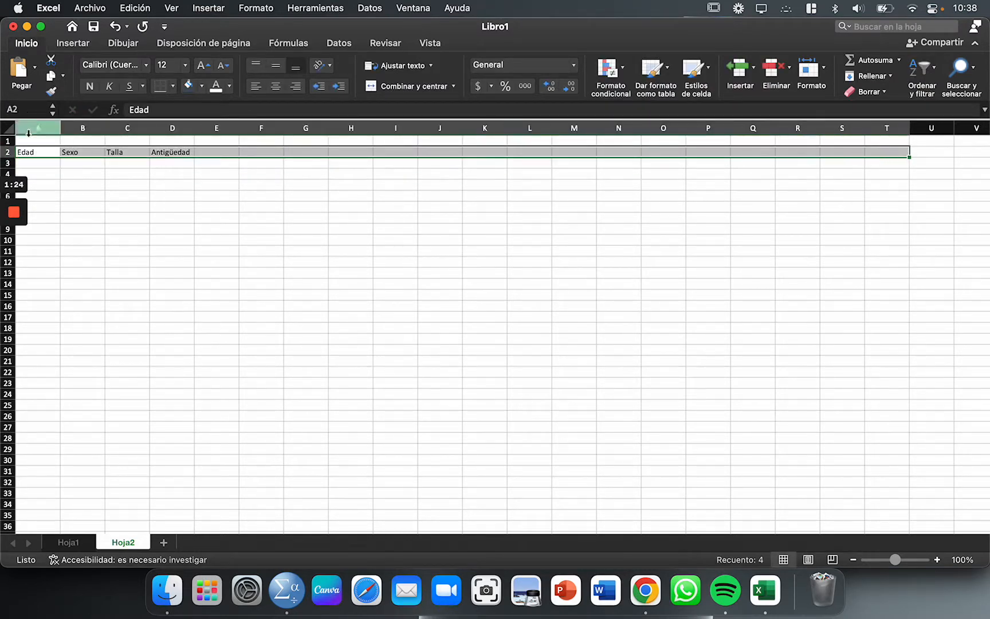
left_click(229, 153)
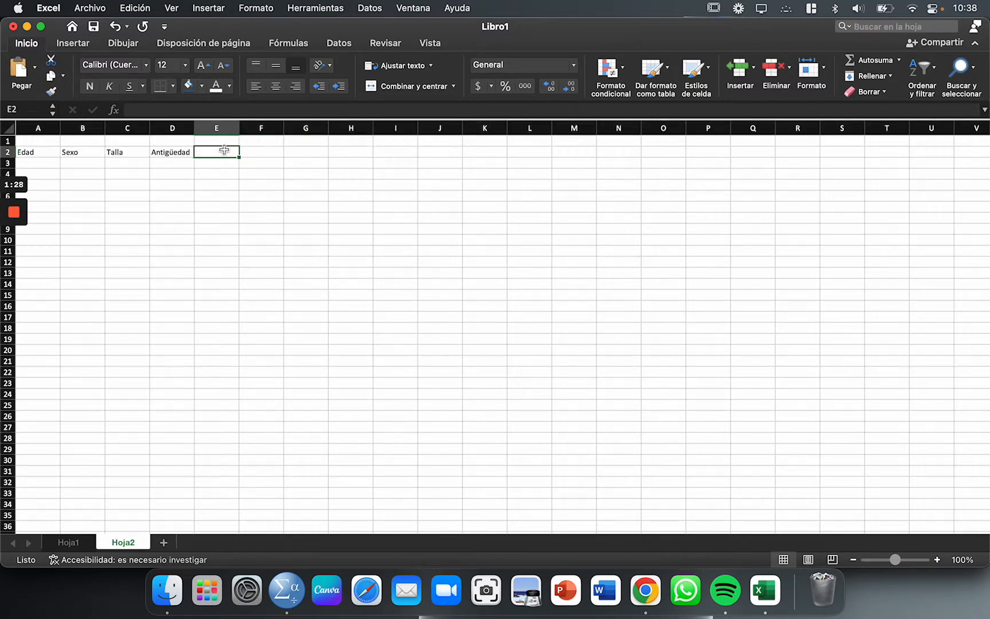
type("P")
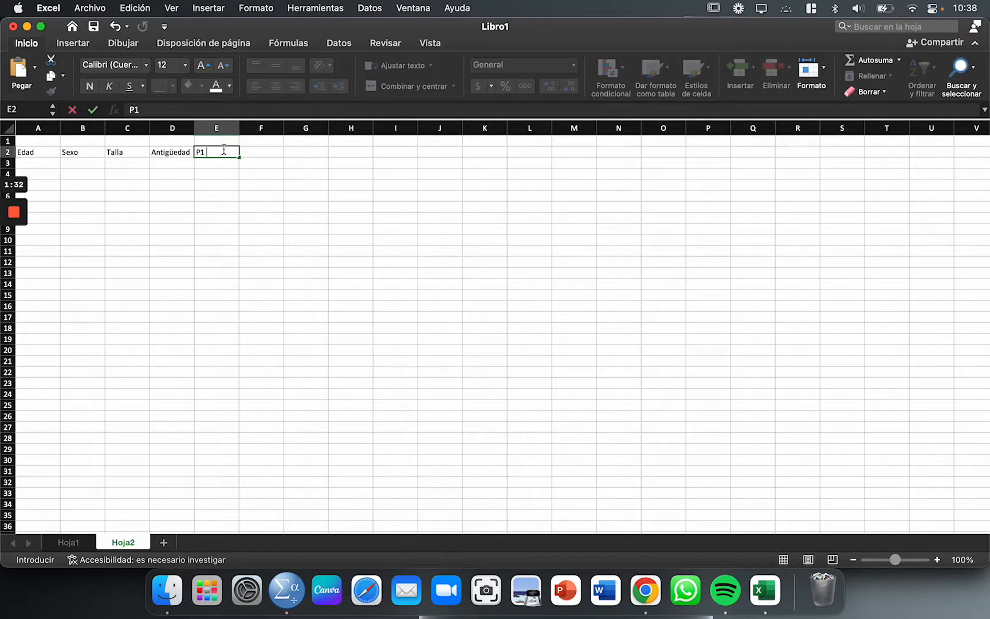
type("1")
key("Escape")
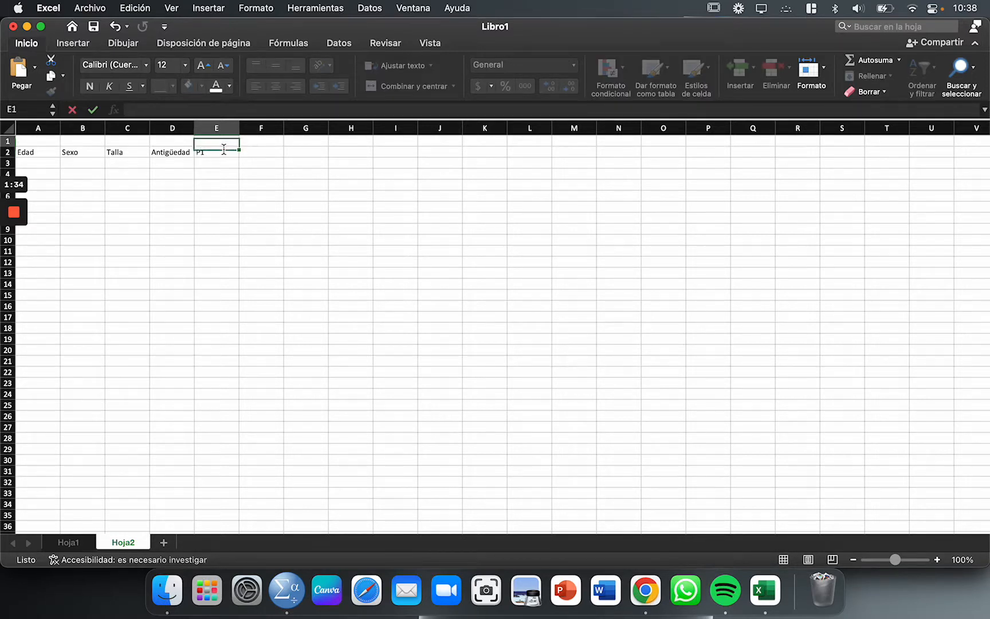
type("Pregunta")
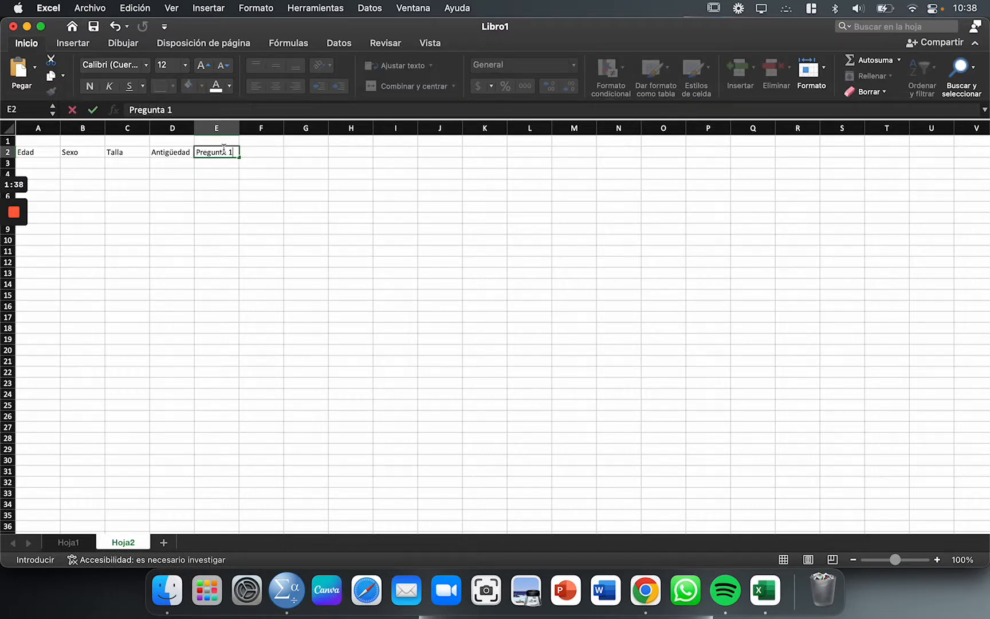
type(" 1")
left_click(250, 151)
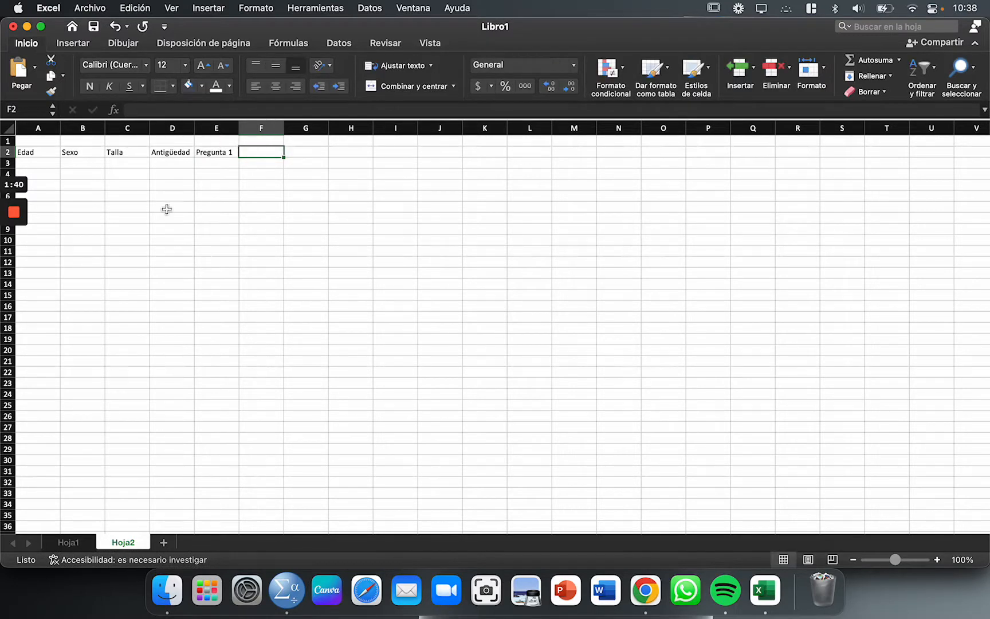
left_click_drag(239, 126, 283, 127)
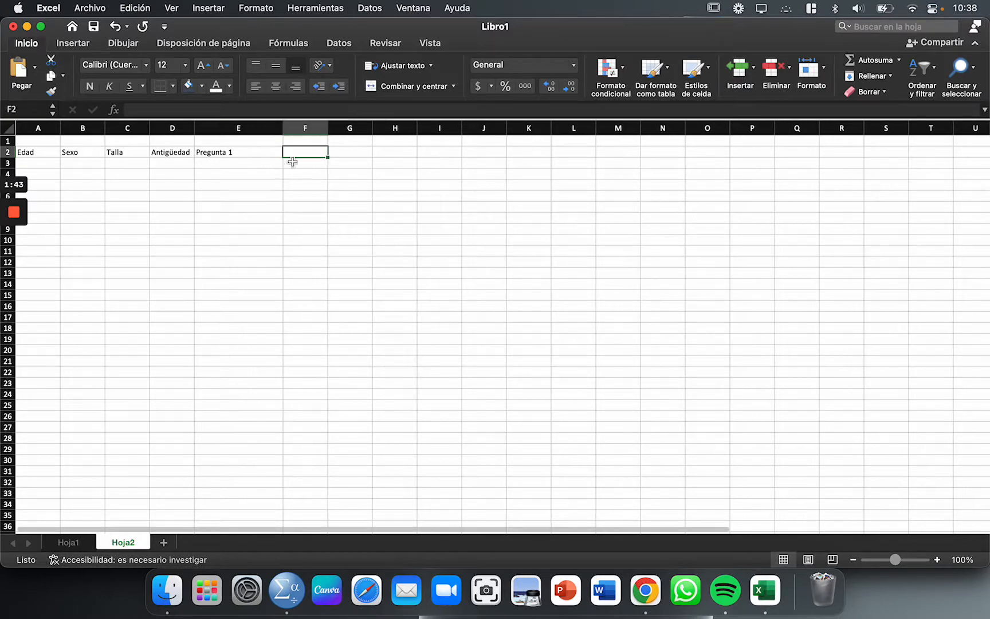
On Hoja1, widen column H and add the header "Pregunta 1" in cell H2.
left_click(67, 543)
left_click(677, 330)
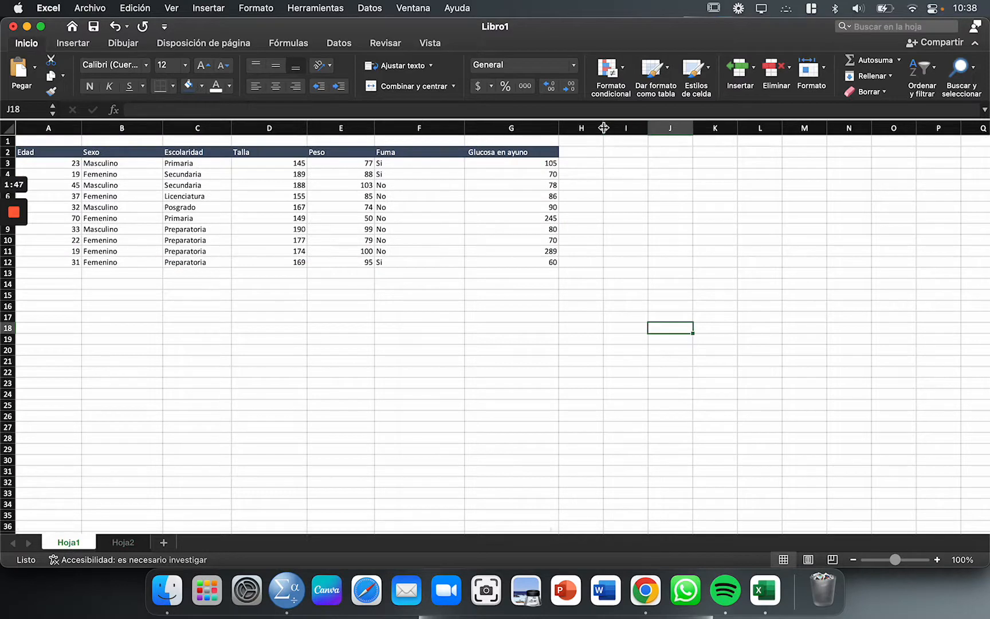
left_click_drag(603, 127, 674, 127)
left_click(601, 151)
type("Pr")
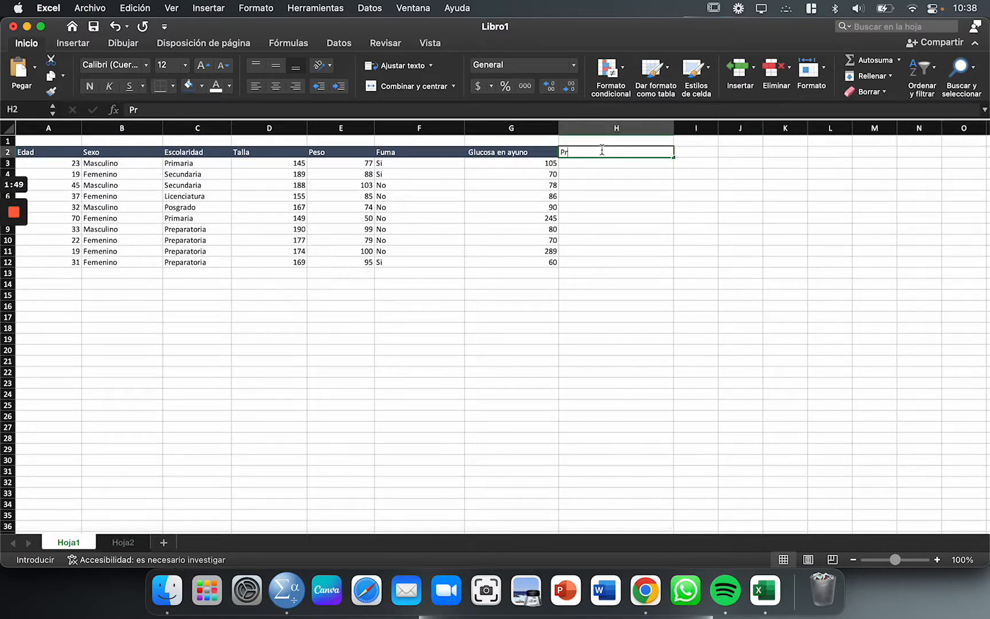
type("egunta ")
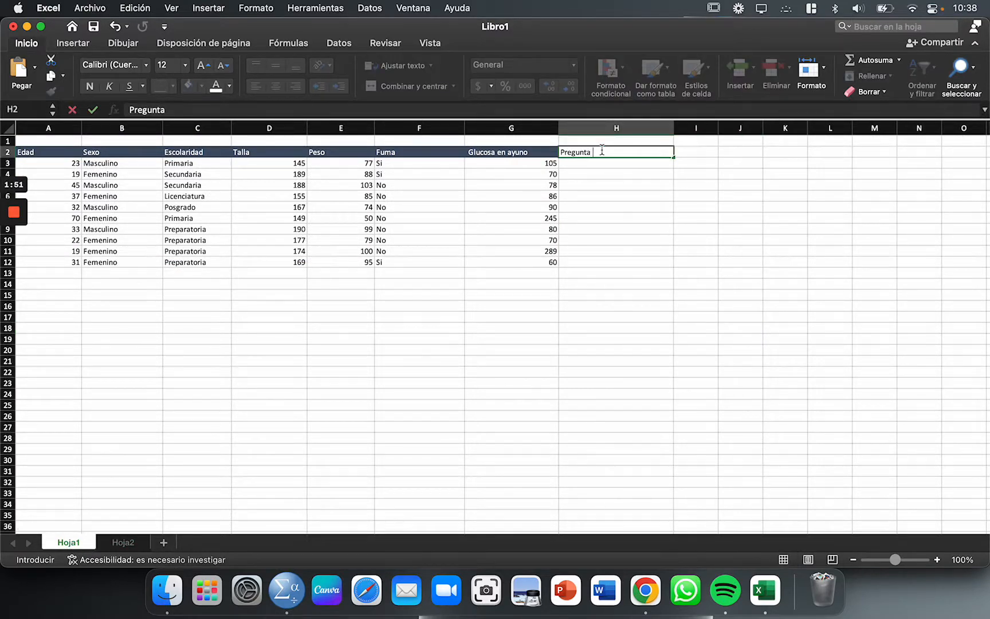
type("1")
left_click(525, 425)
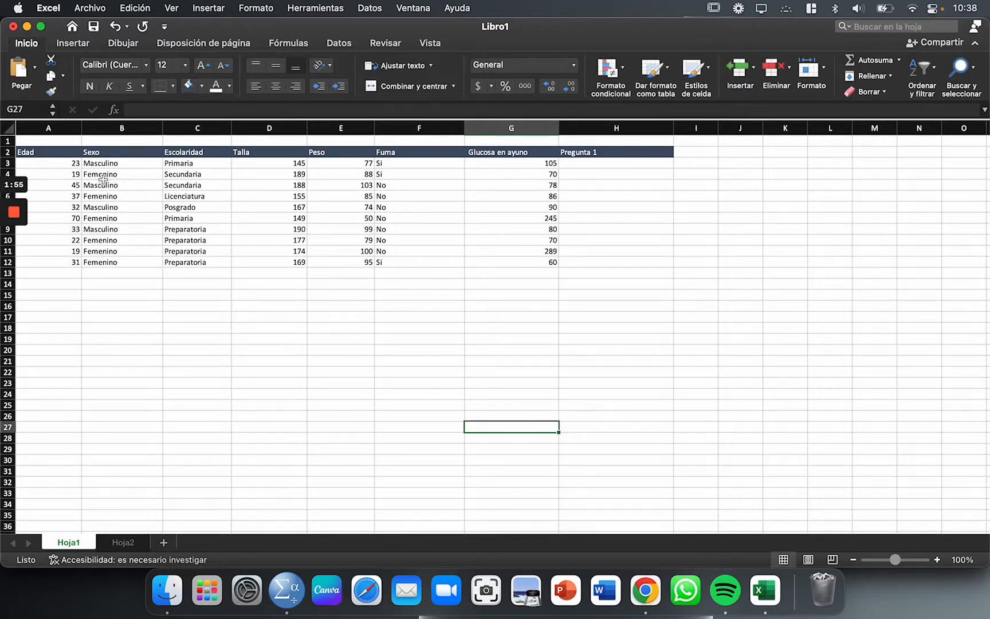
Examine the Hoja1 database structure by selecting the whole table, the header row, and the Edad and Sexo data.
left_click_drag(66, 154, 648, 261)
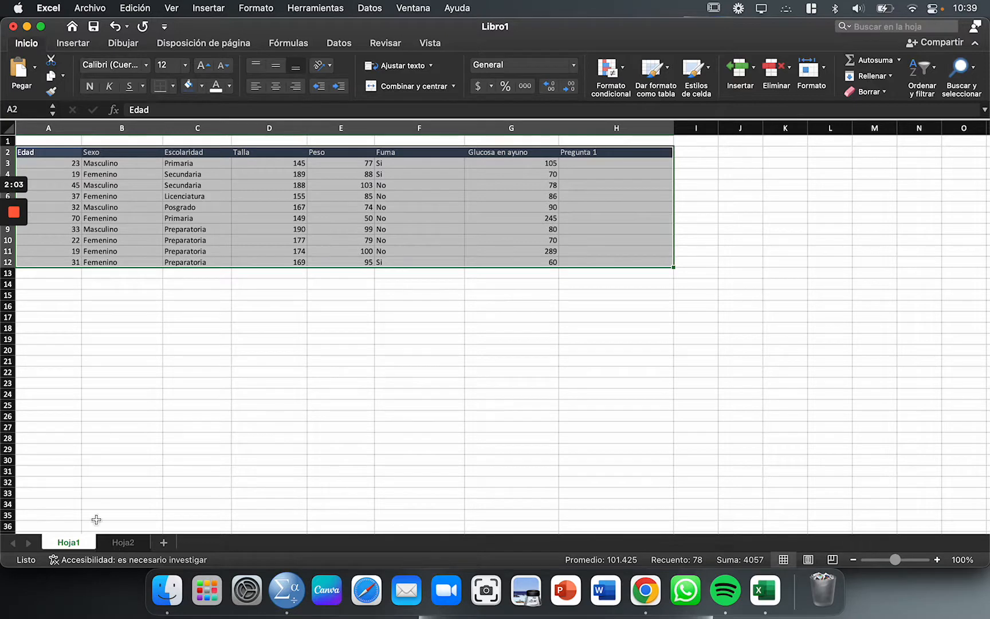
left_click(253, 338)
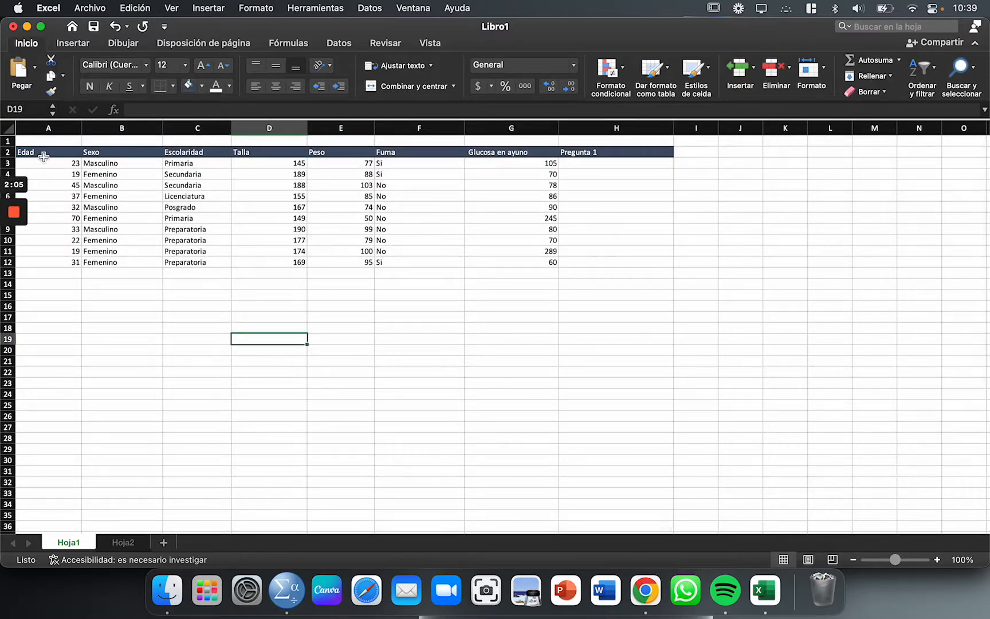
left_click_drag(57, 153, 664, 260)
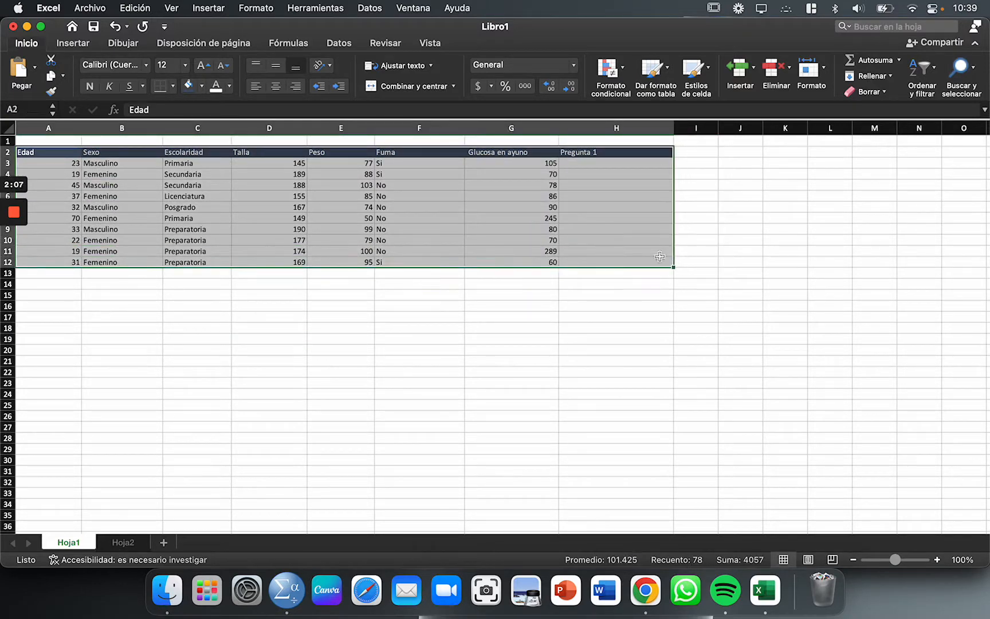
left_click(199, 258)
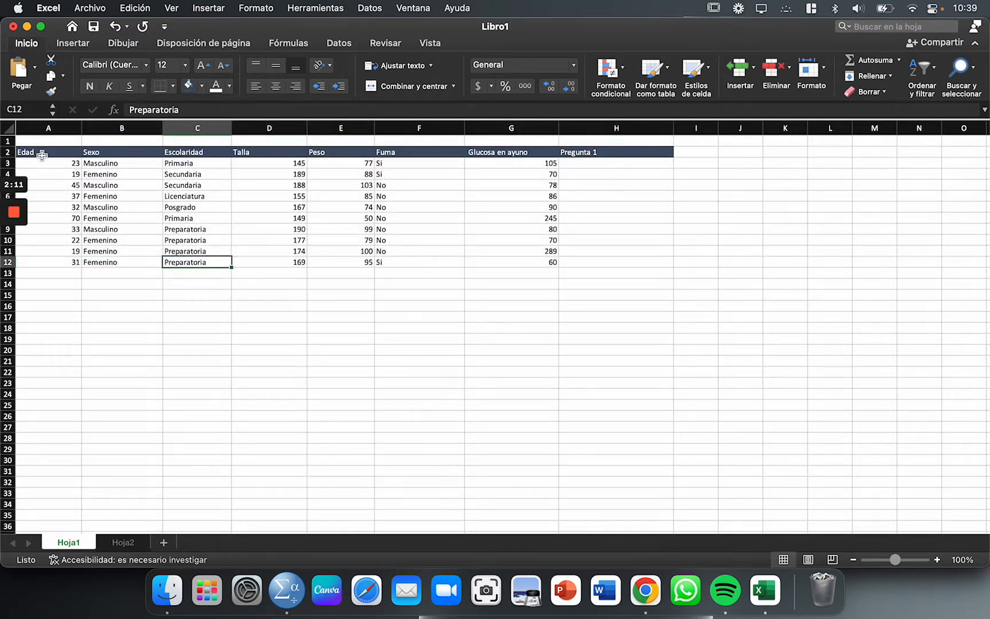
left_click_drag(30, 151, 700, 156)
left_click_drag(54, 164, 45, 258)
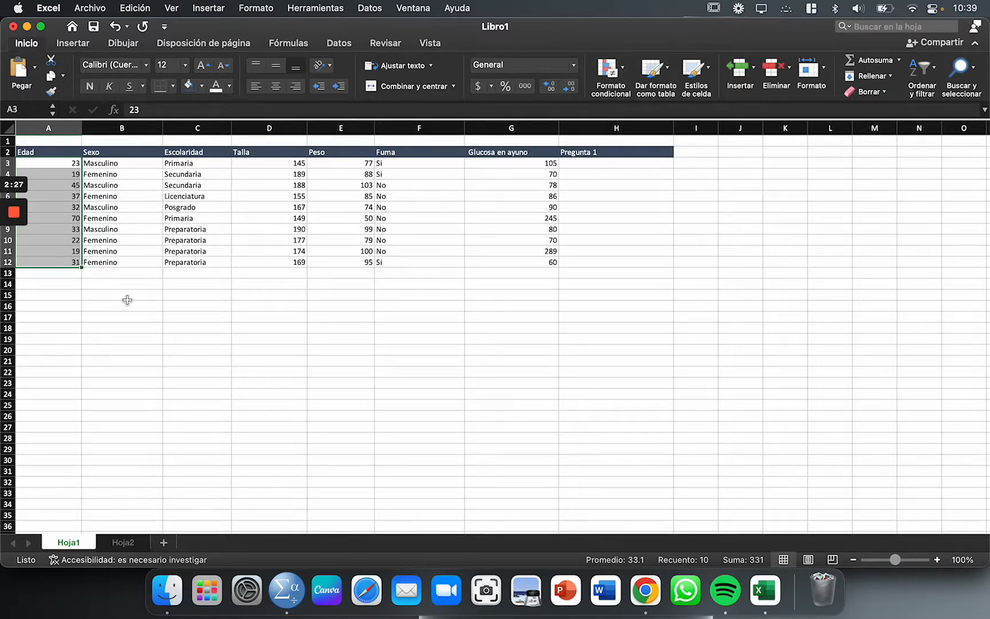
left_click(122, 327)
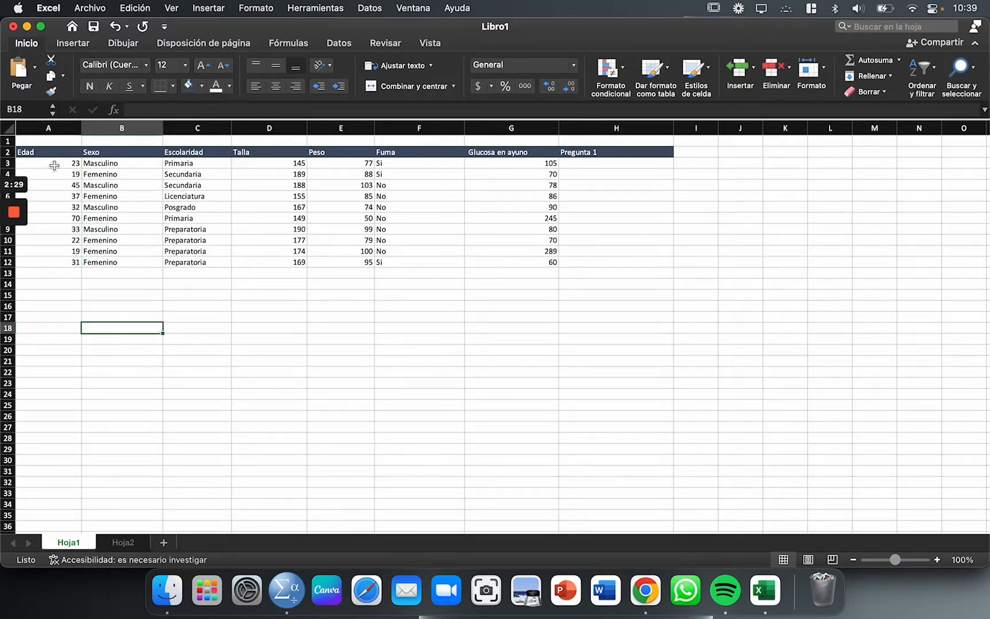
left_click_drag(53, 165, 551, 262)
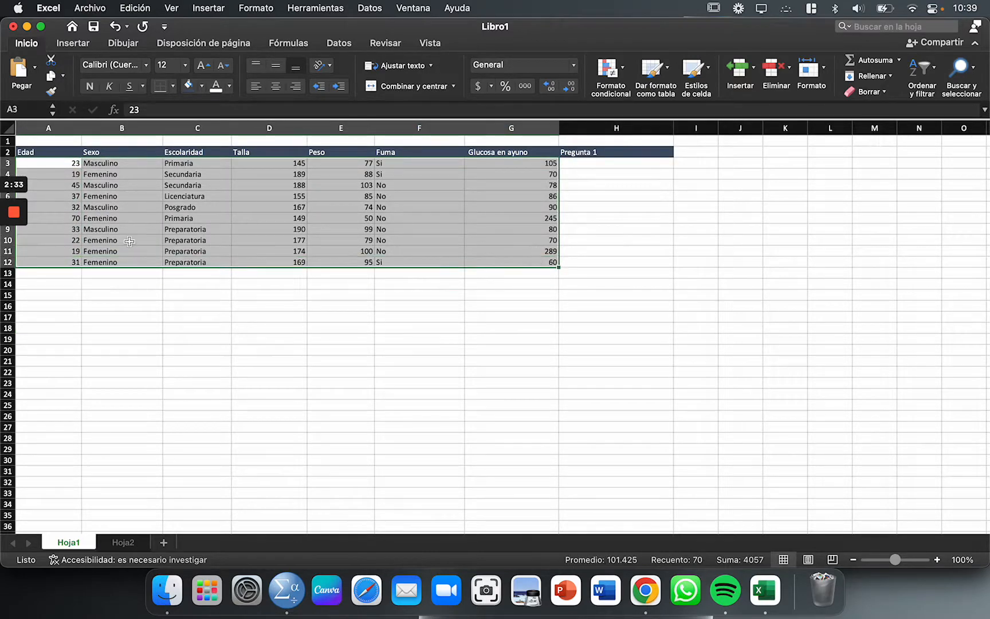
left_click(175, 316)
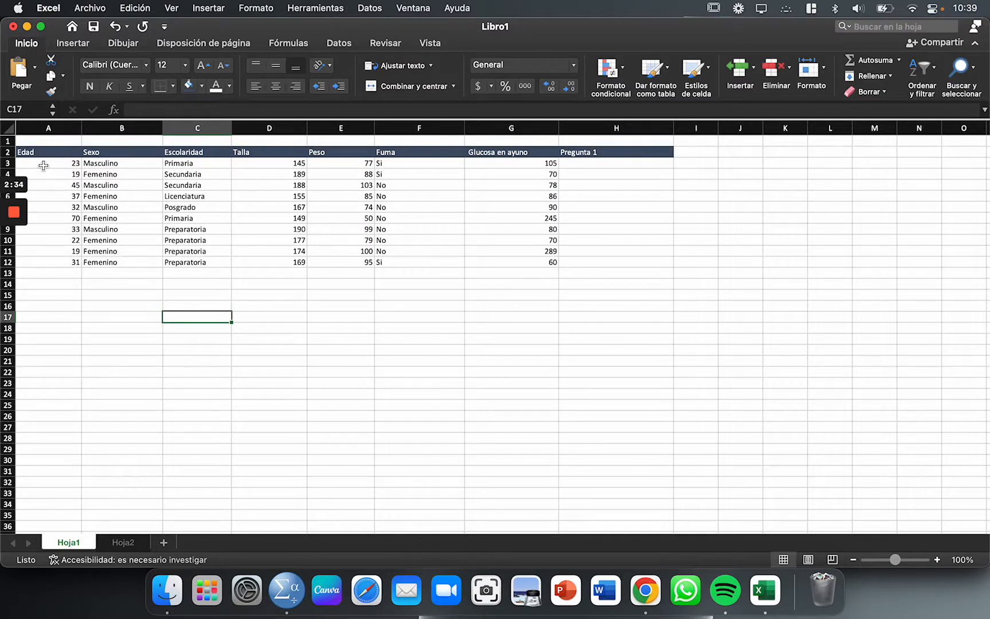
left_click_drag(43, 166, 54, 263)
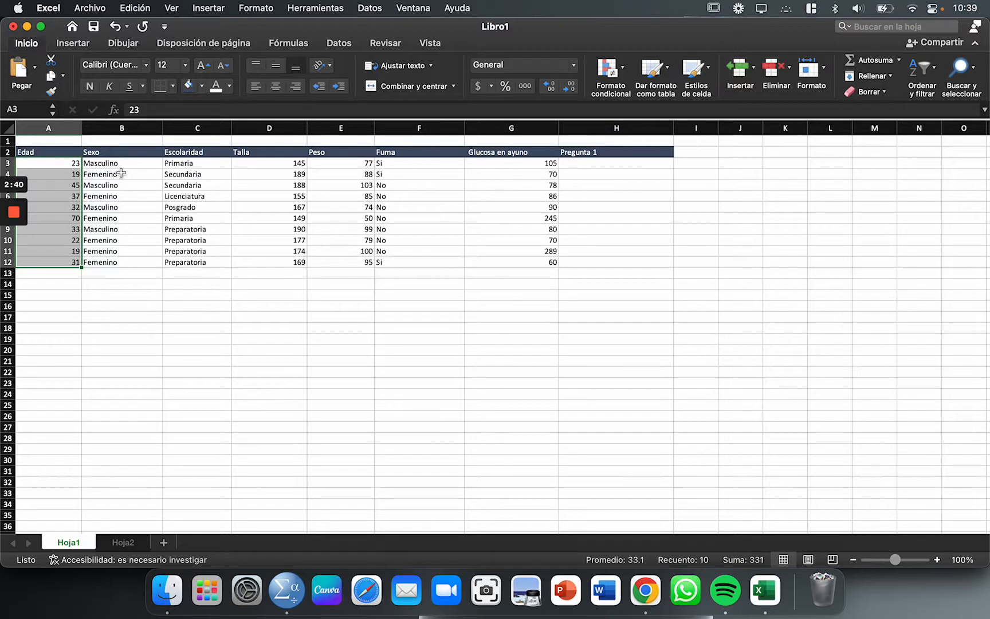
left_click_drag(101, 164, 123, 264)
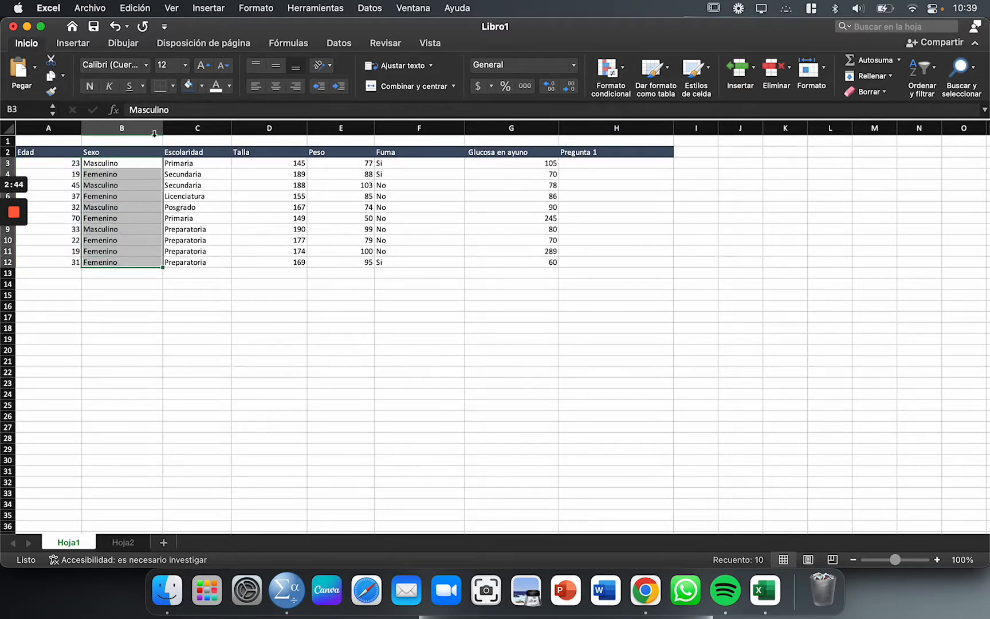
left_click_drag(43, 164, 51, 262)
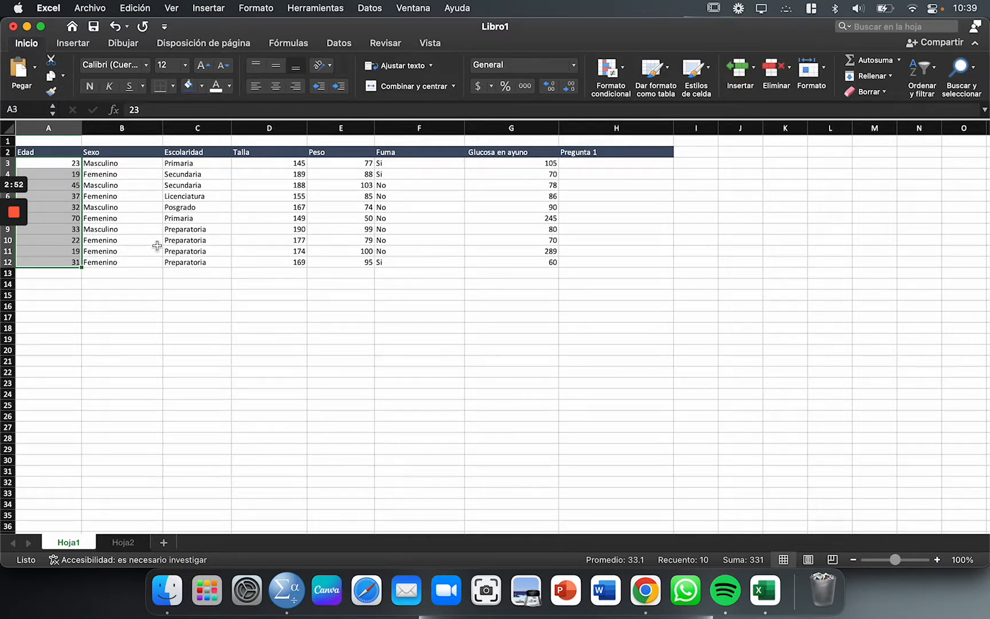
Examine the participants' data rows and the Edad column on Hoja1 by selecting each range.
left_click_drag(38, 163, 563, 273)
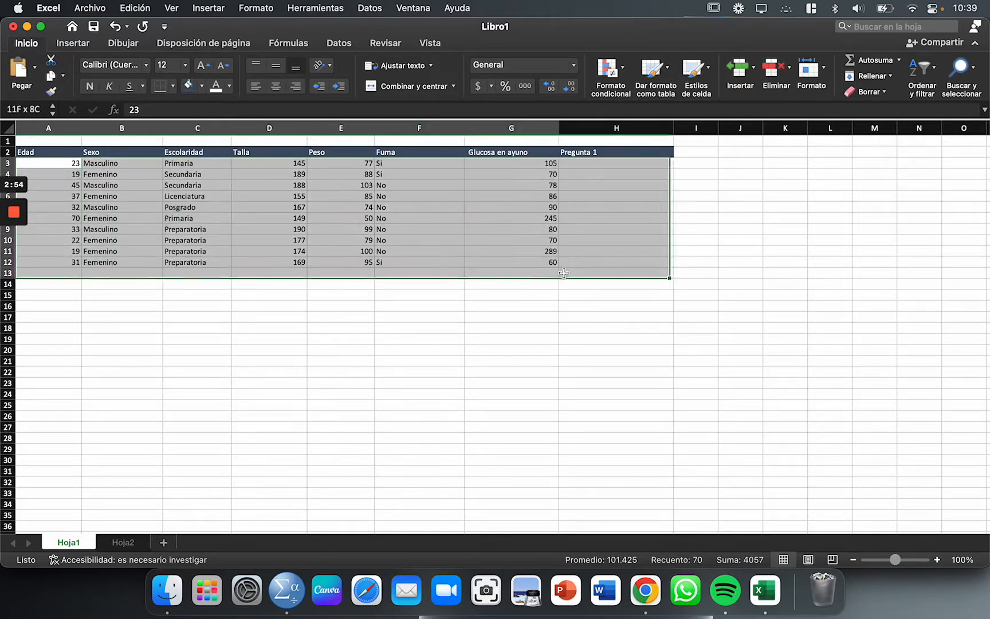
left_click(39, 195)
left_click(50, 152)
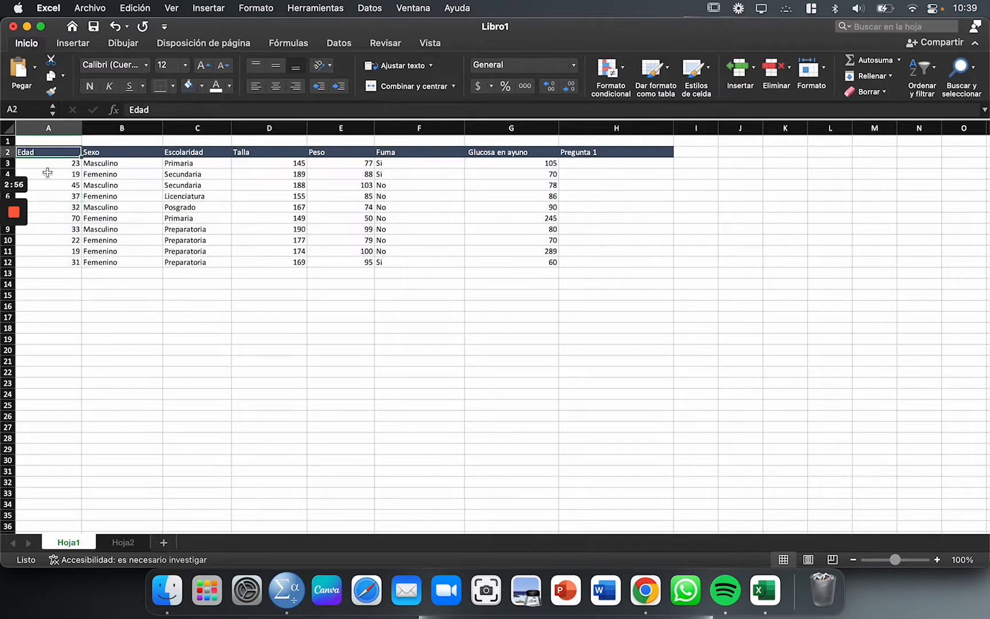
left_click_drag(42, 154, 38, 258)
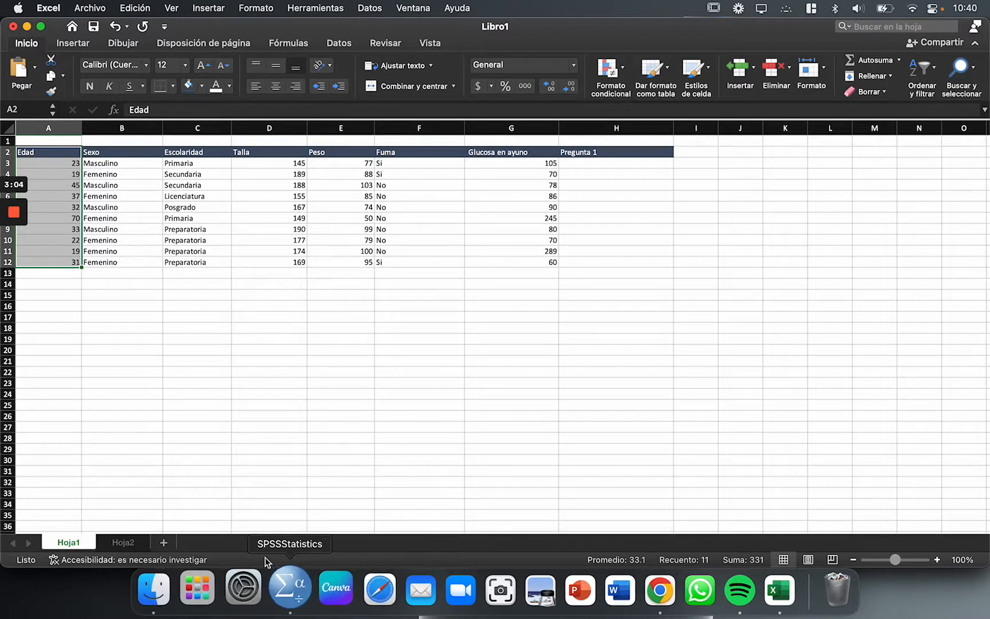
Switch to SPSS Statistics and close its empty data editor, quitting the program.
left_click(289, 592)
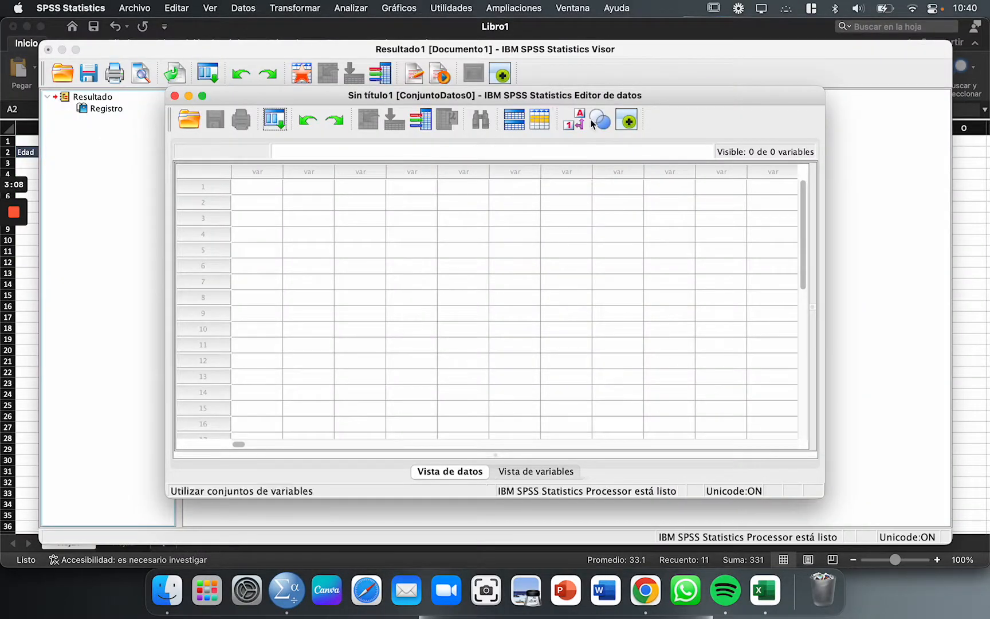
left_click(175, 96)
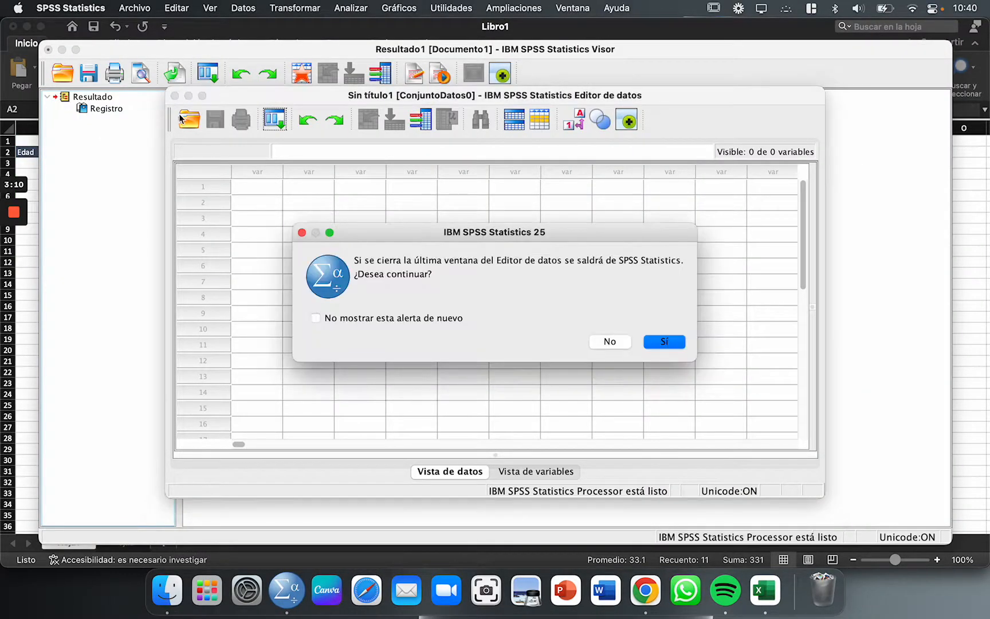
left_click(665, 344)
left_click(588, 328)
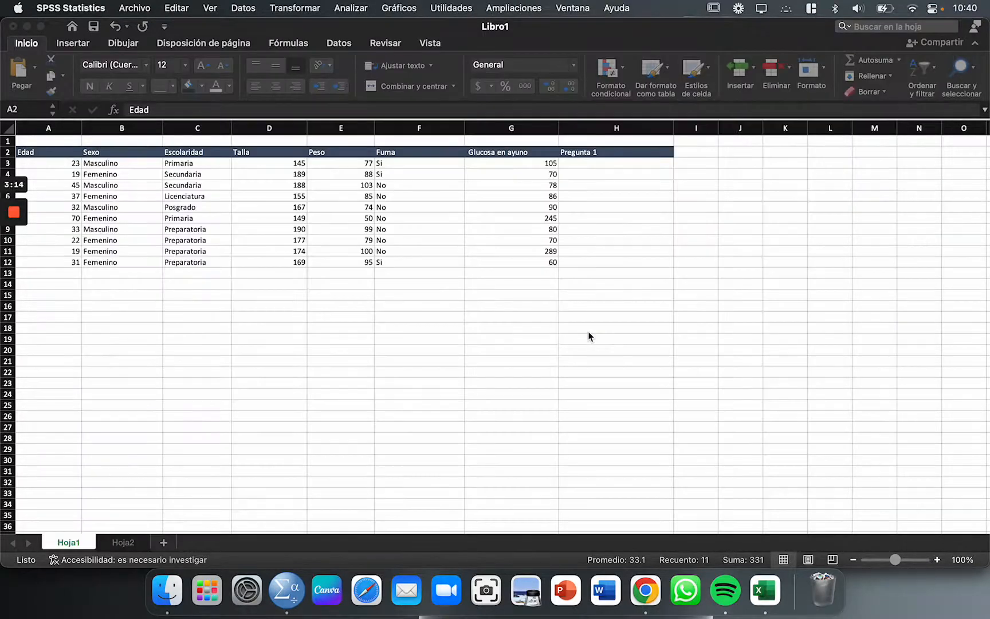
Launch SPSS Statistics with a new dataset, minimize the results viewer and maximize the data editor.
left_click(295, 580)
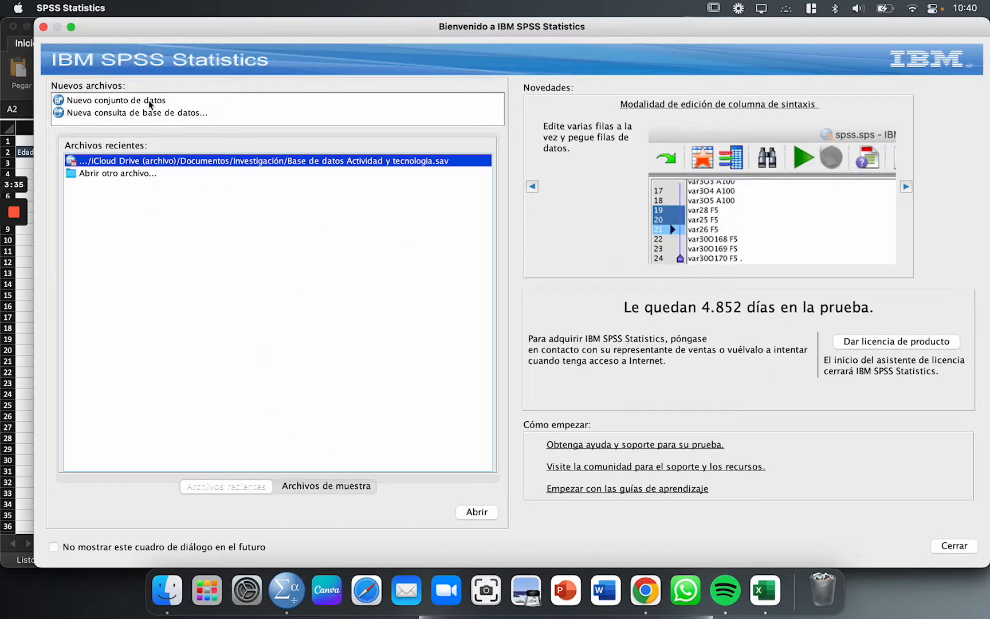
left_click(106, 103)
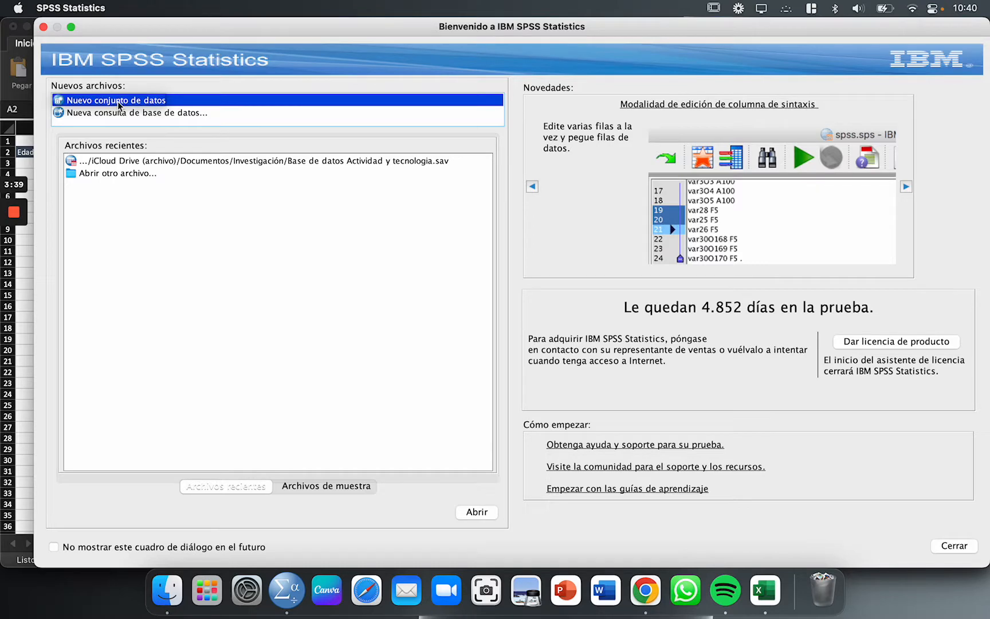
double_click(118, 102)
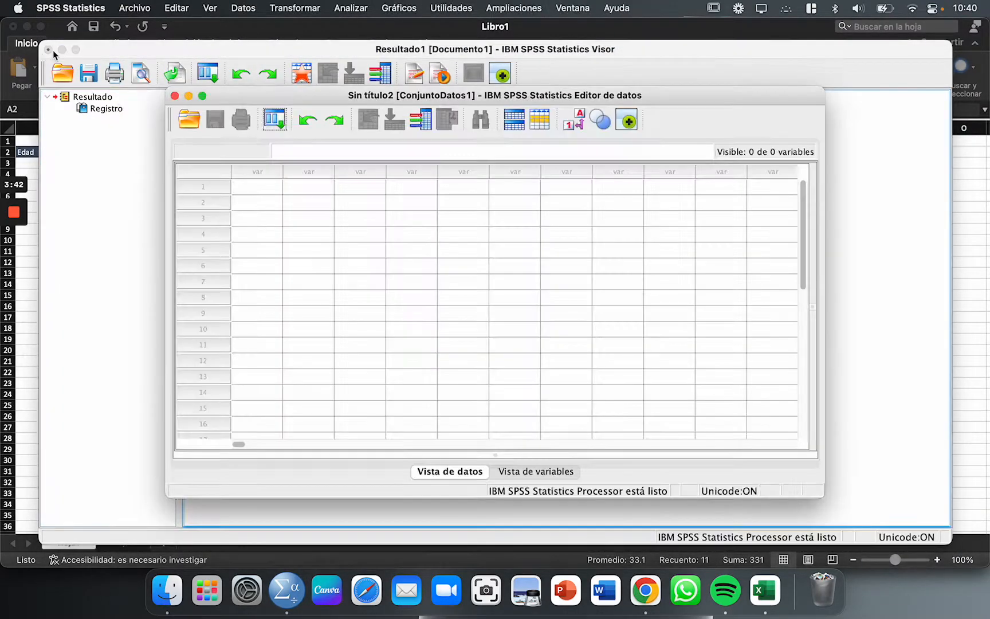
left_click(95, 258)
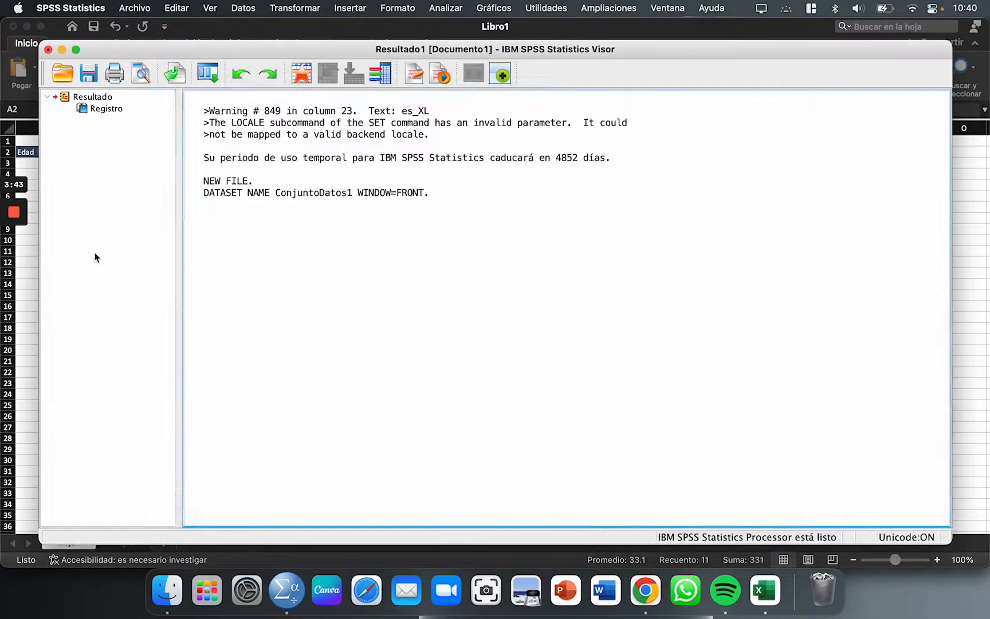
left_click(62, 50)
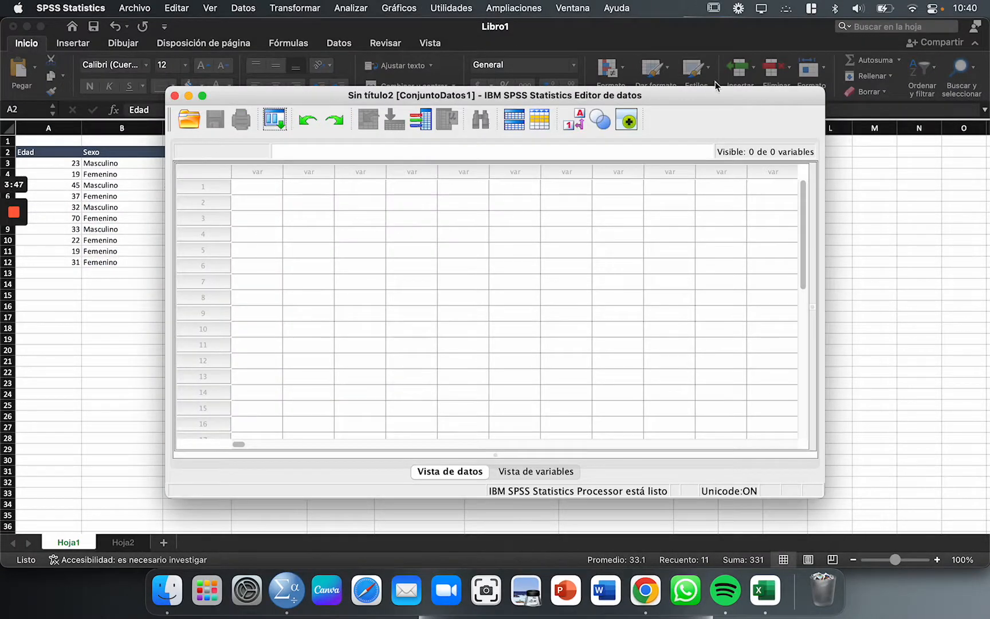
double_click(714, 94)
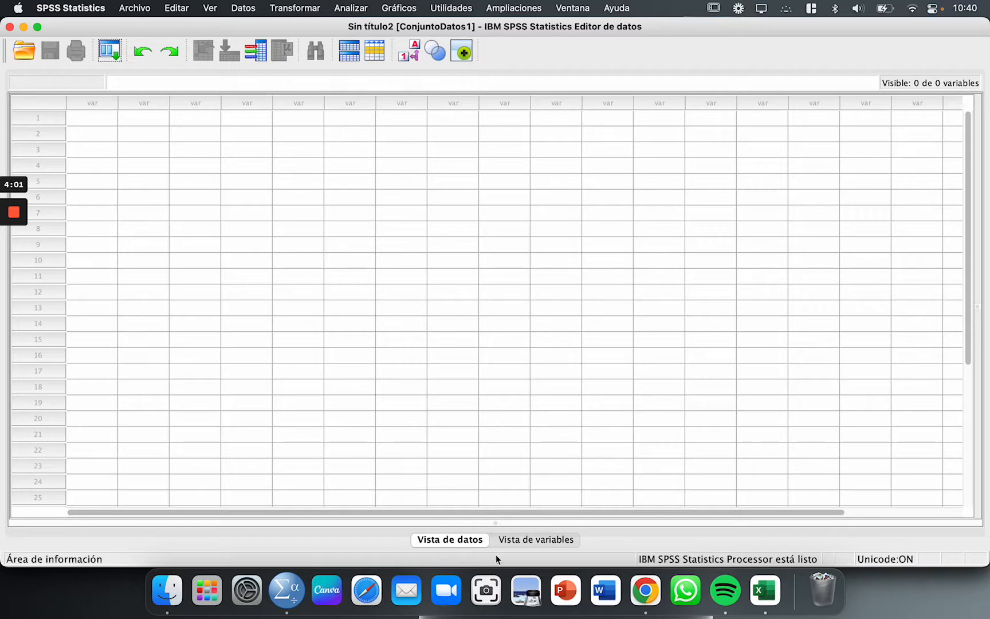
Define a first variable named Edad in the variable view.
left_click(532, 541)
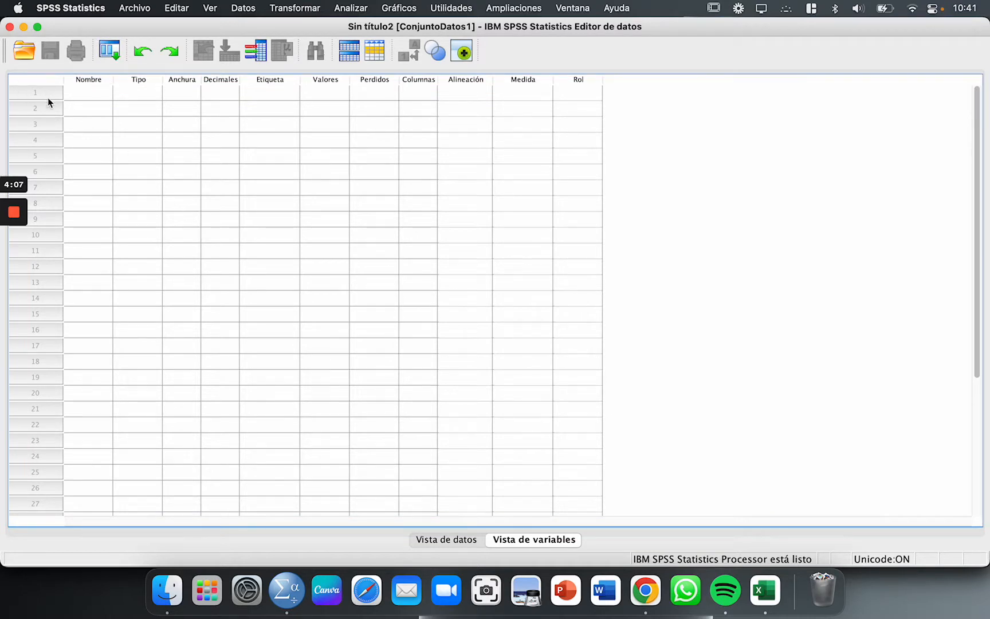
left_click(92, 95)
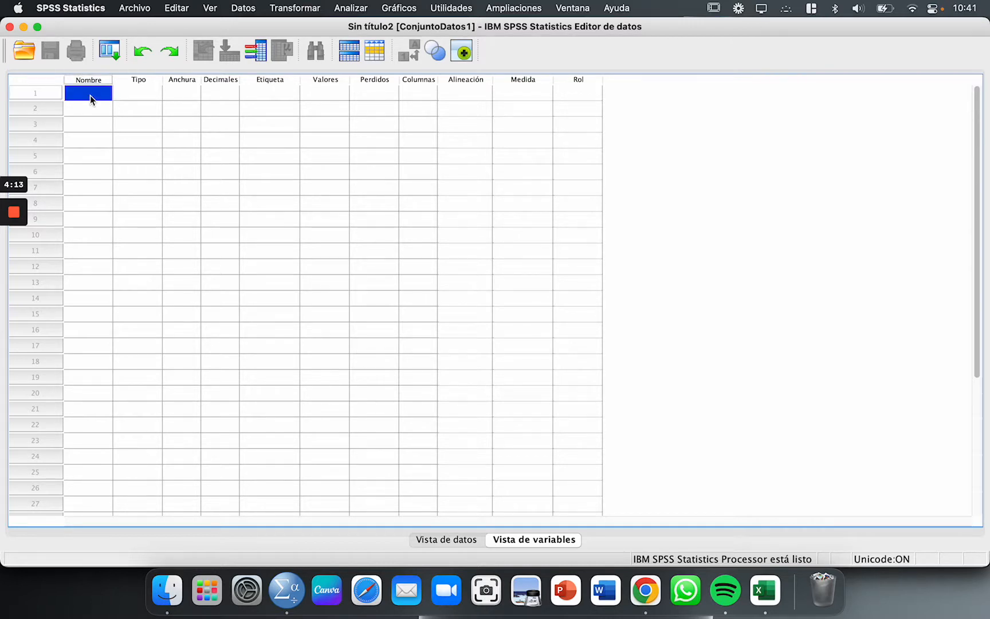
type("Edad")
left_click(121, 217)
left_click(80, 97)
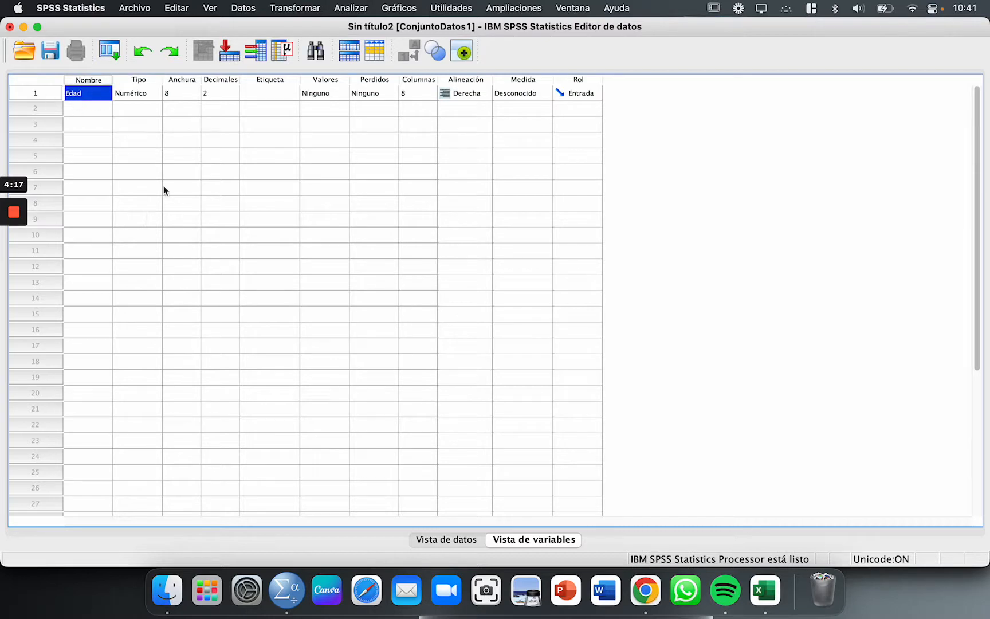
Review the Edad column, including its header, in Excel's Hoja1 and return to SPSS Statistics.
left_click(769, 588)
left_click_drag(45, 156, 60, 265)
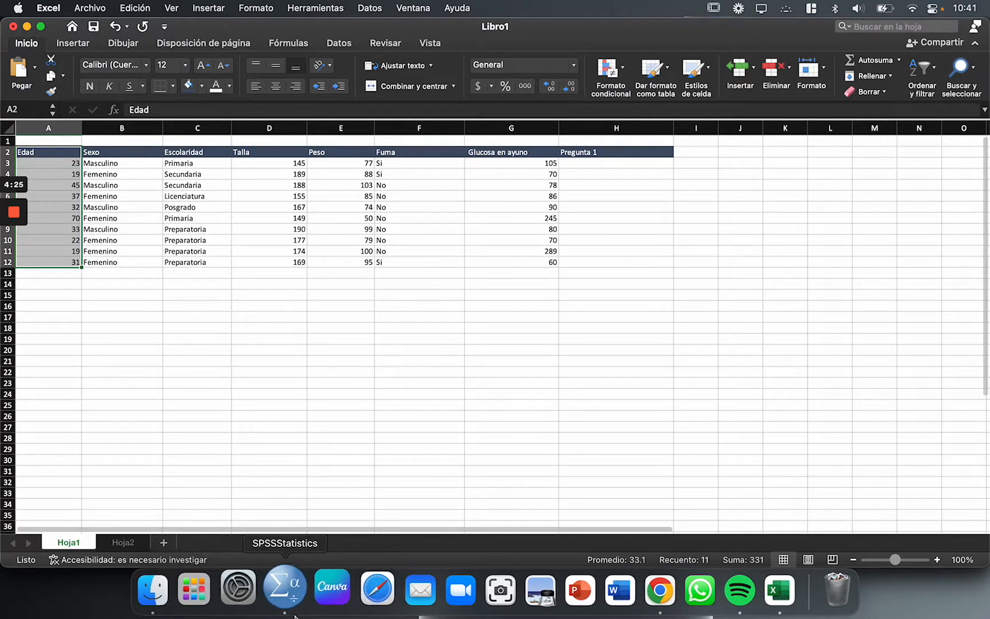
left_click(287, 591)
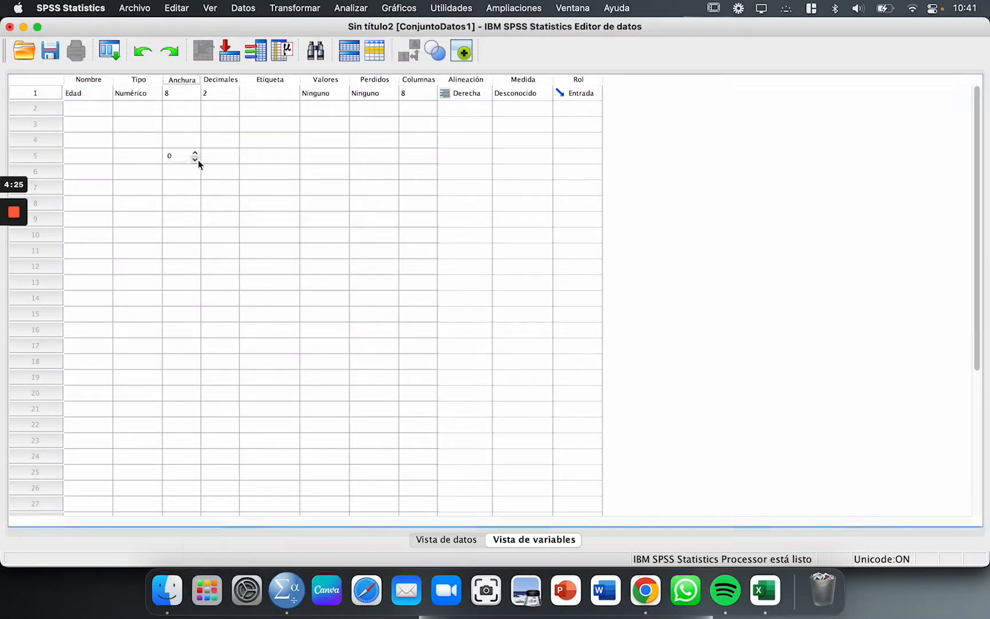
Go through the attributes of the Edad variable from Tipo to Rol and back.
left_click(143, 93)
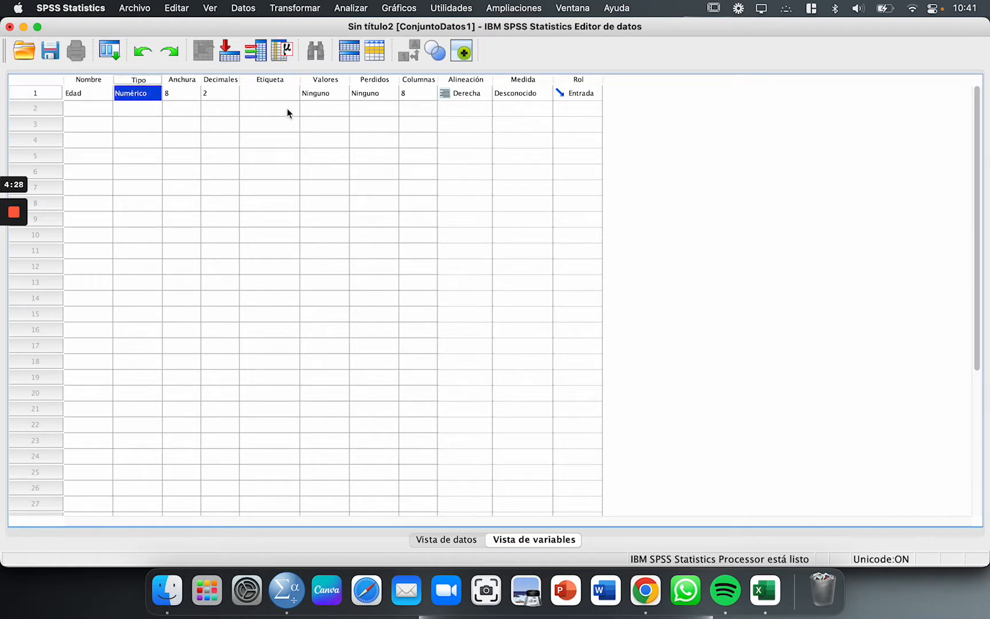
key("Right")
key("Right")
key("Right")
key("Right")
key("Right")
key("Right")
key("Right")
key("Right")
key("Right")
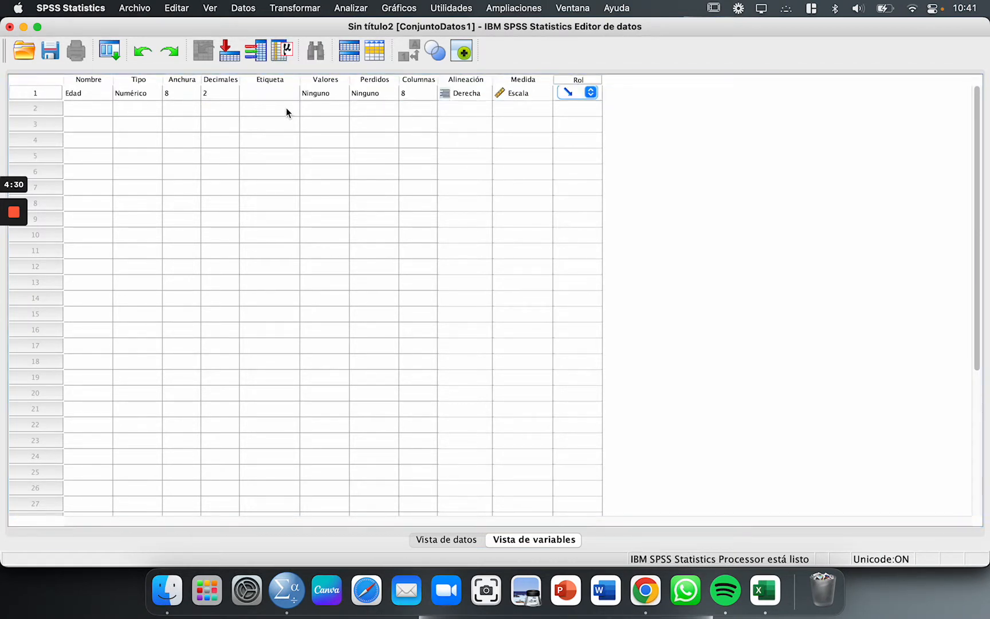
key("Left")
key("Left")
key("Left")
key("Left")
key("Left")
key("Left")
key("Left")
key("Left")
key("Left")
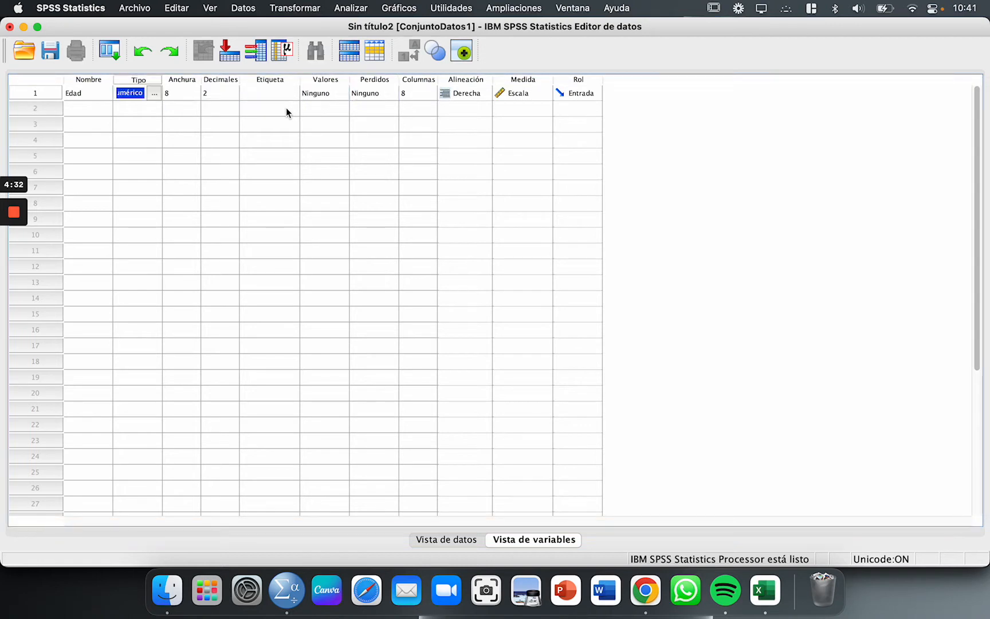
Inspect the variable type options of Edad, cancel them, and look at its Decimales and Etiqueta attributes.
key("Right")
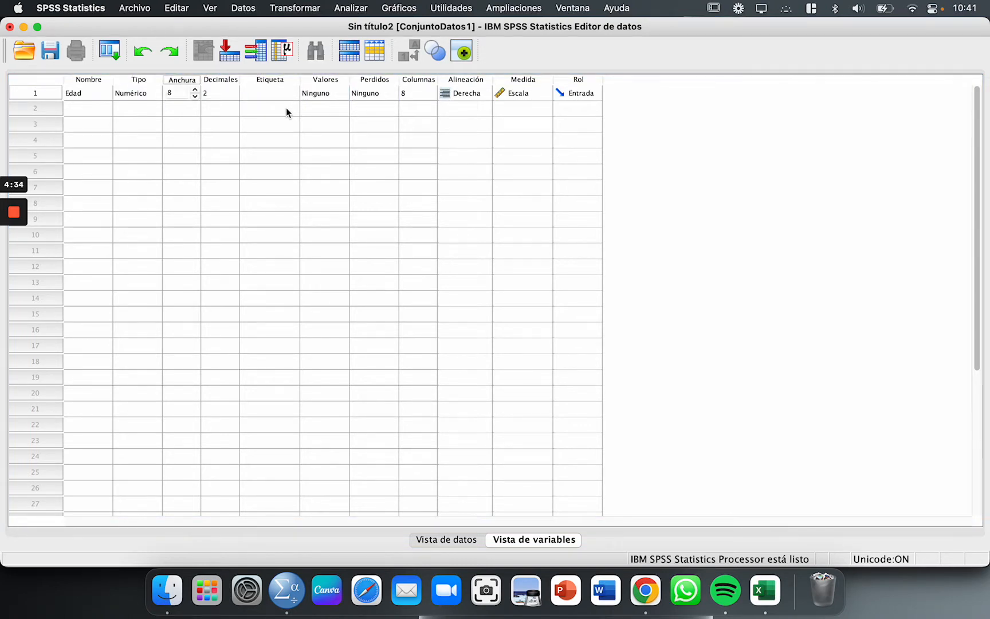
key("Left")
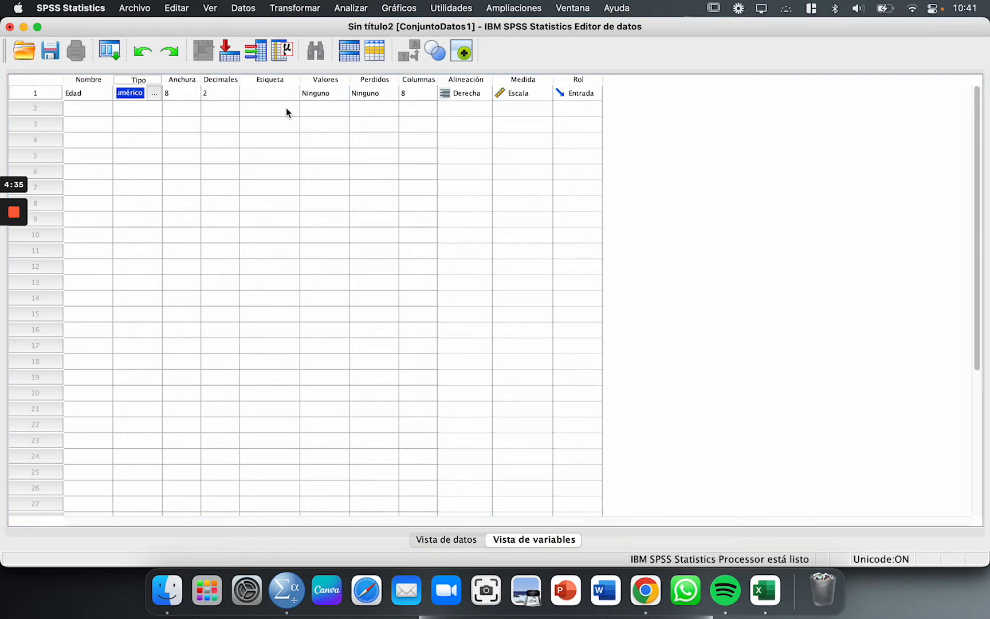
left_click(154, 93)
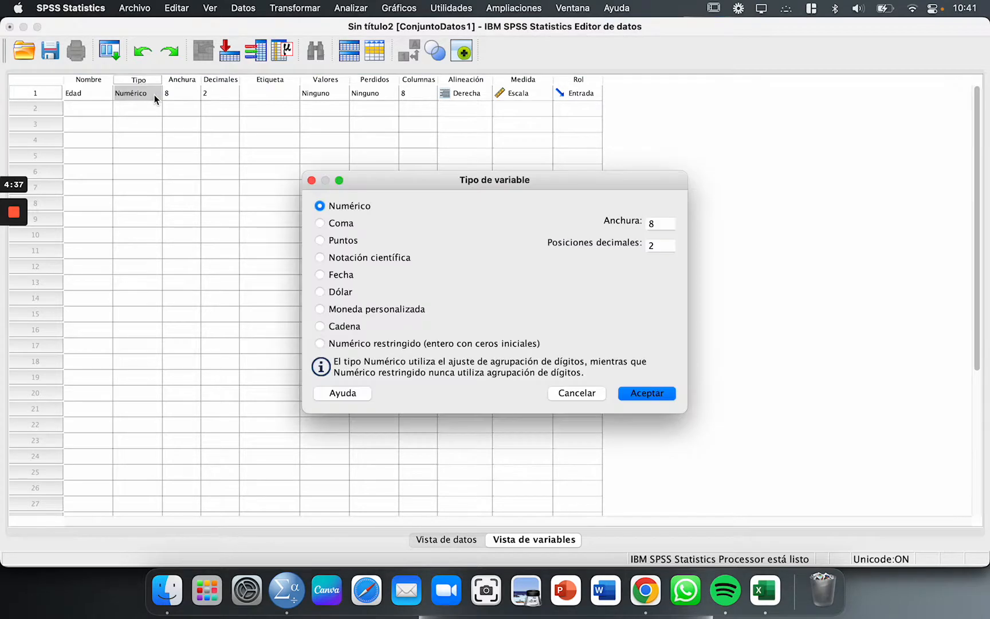
left_click(591, 394)
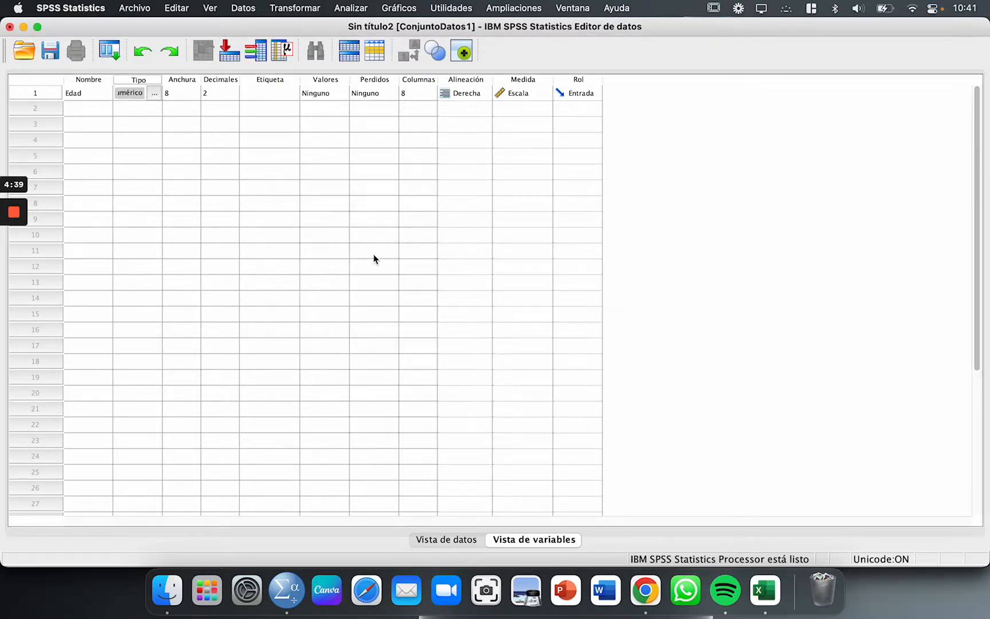
left_click(212, 94)
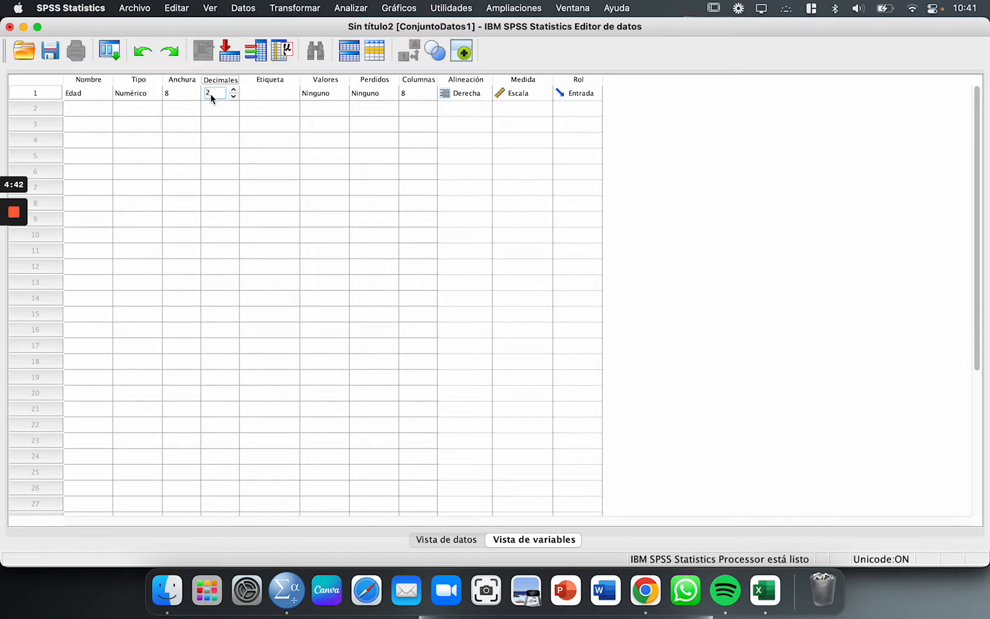
left_click(266, 94)
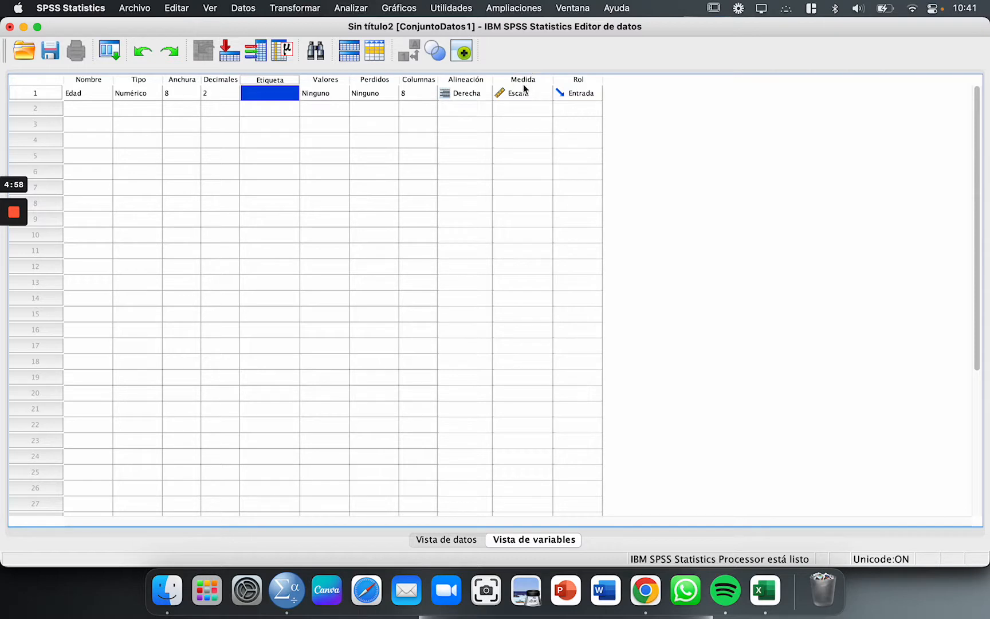
Set the measurement level of the Edad variable to Escala.
left_click(73, 94)
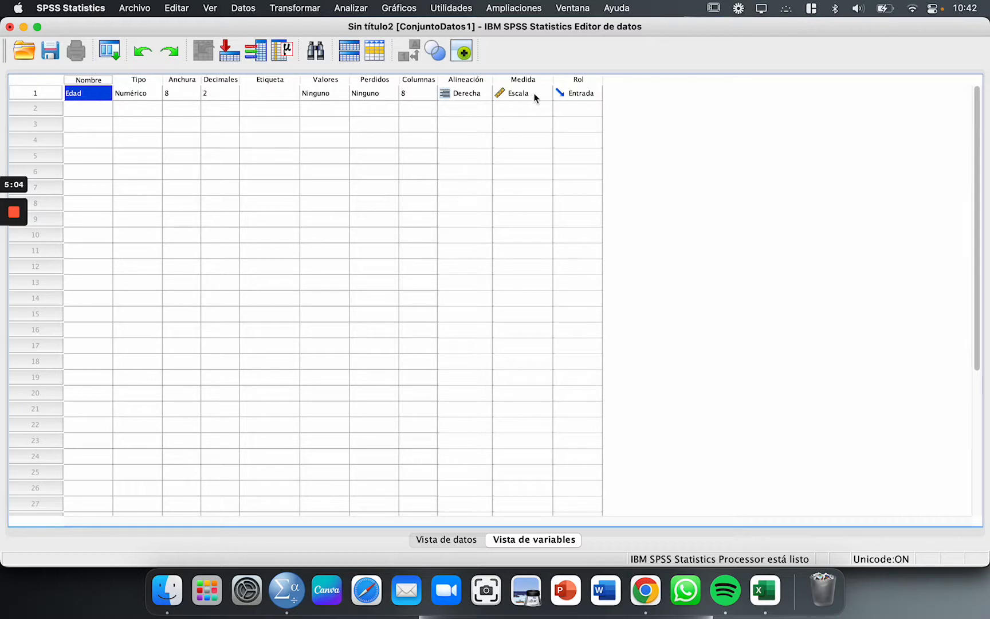
left_click(543, 94)
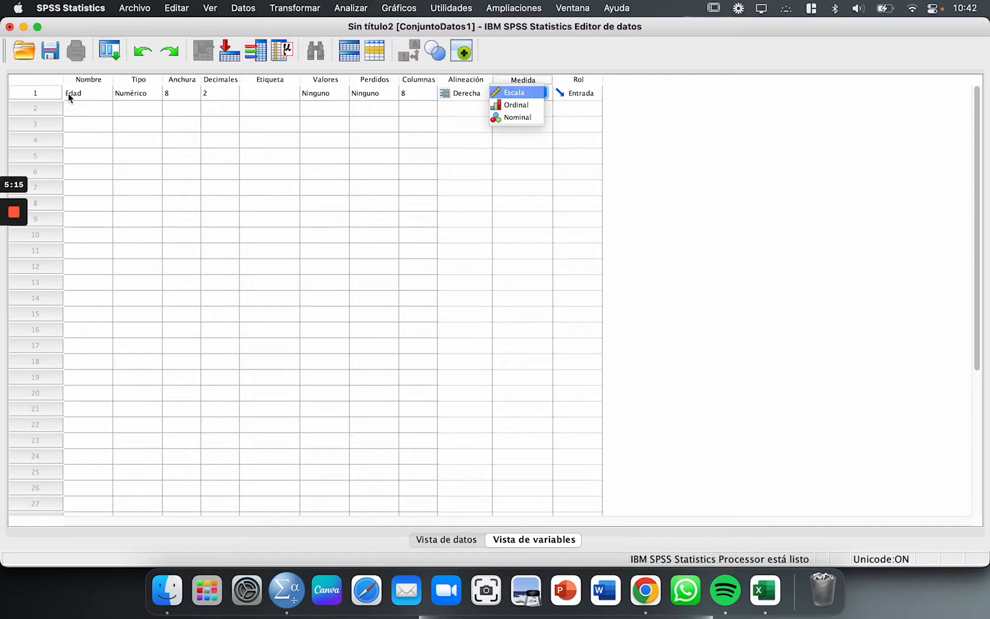
left_click(525, 95)
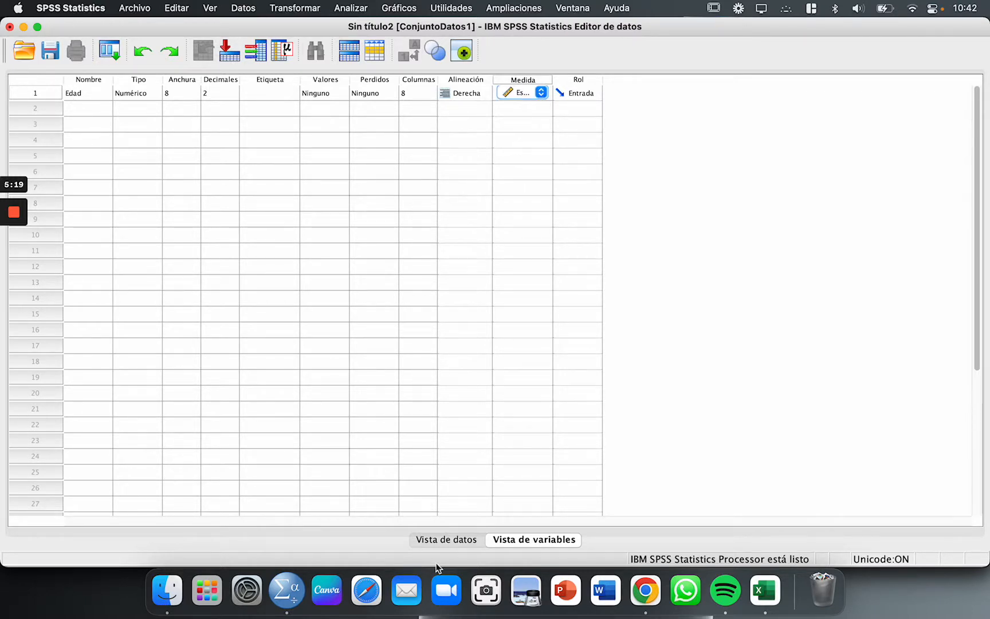
Compare the data view with the variable view and examine where the Edad column's cases are entered.
left_click(439, 541)
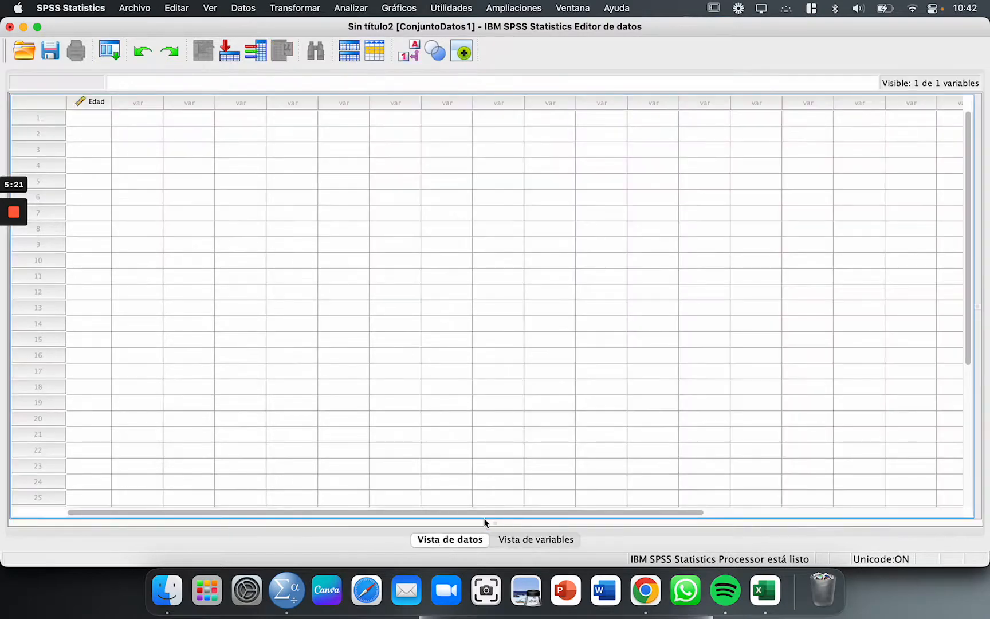
left_click(514, 542)
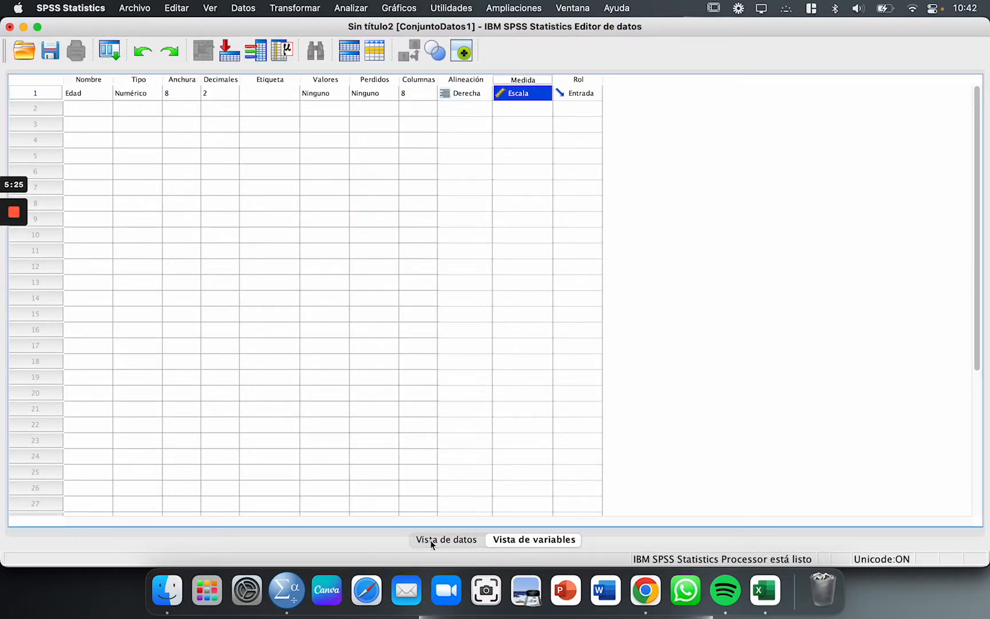
left_click(449, 541)
left_click(90, 119)
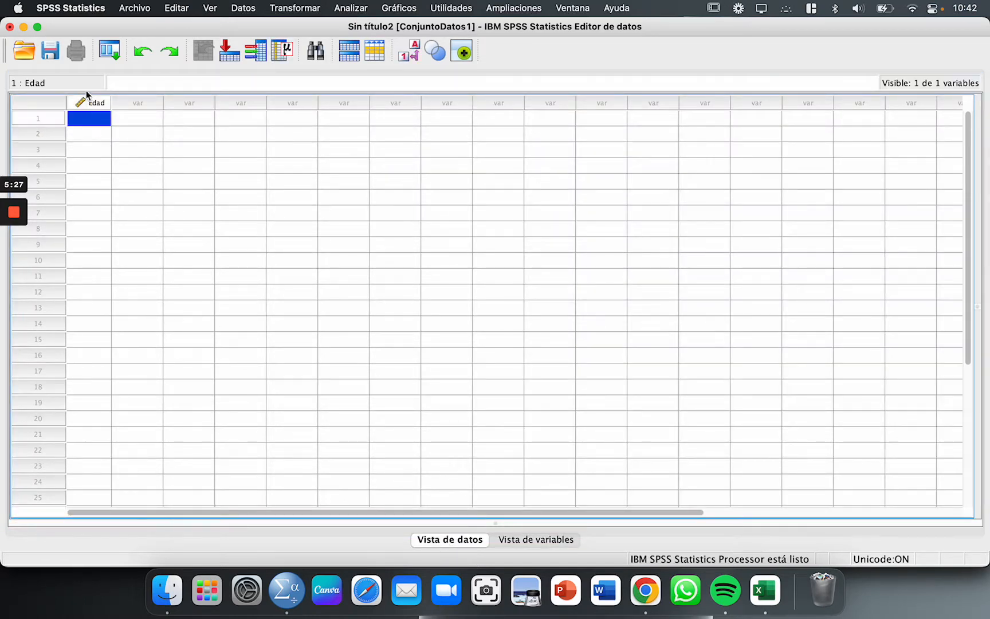
left_click(90, 104)
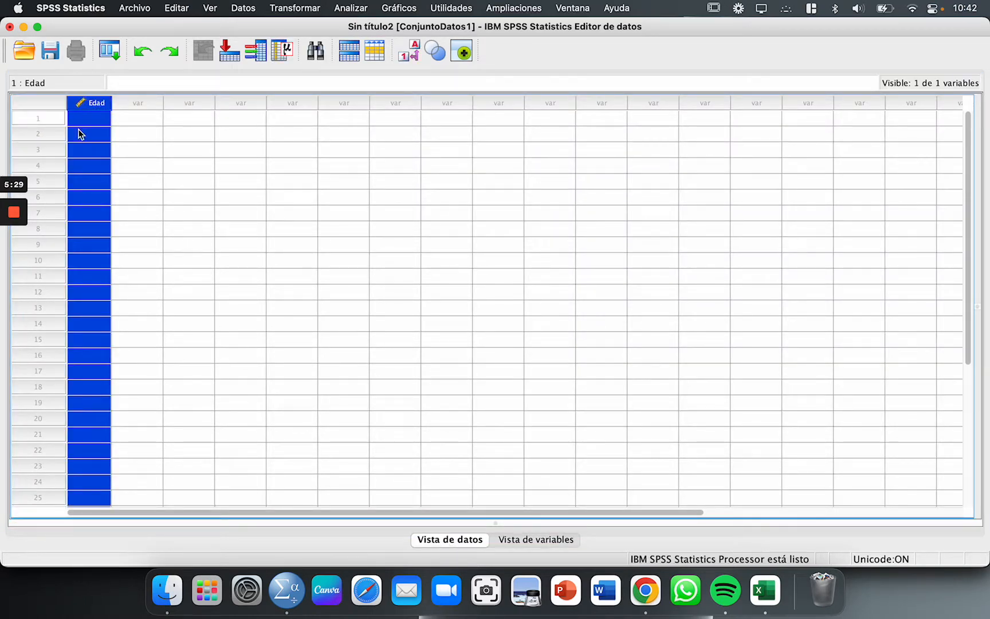
left_click(89, 149)
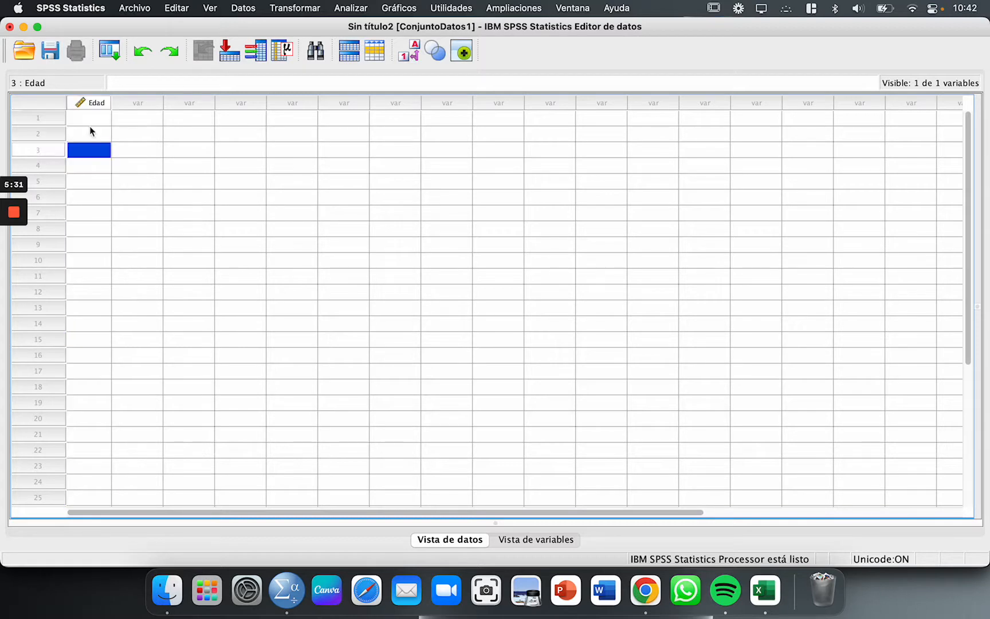
left_click_drag(88, 118, 96, 254)
left_click(192, 293)
left_click(86, 108)
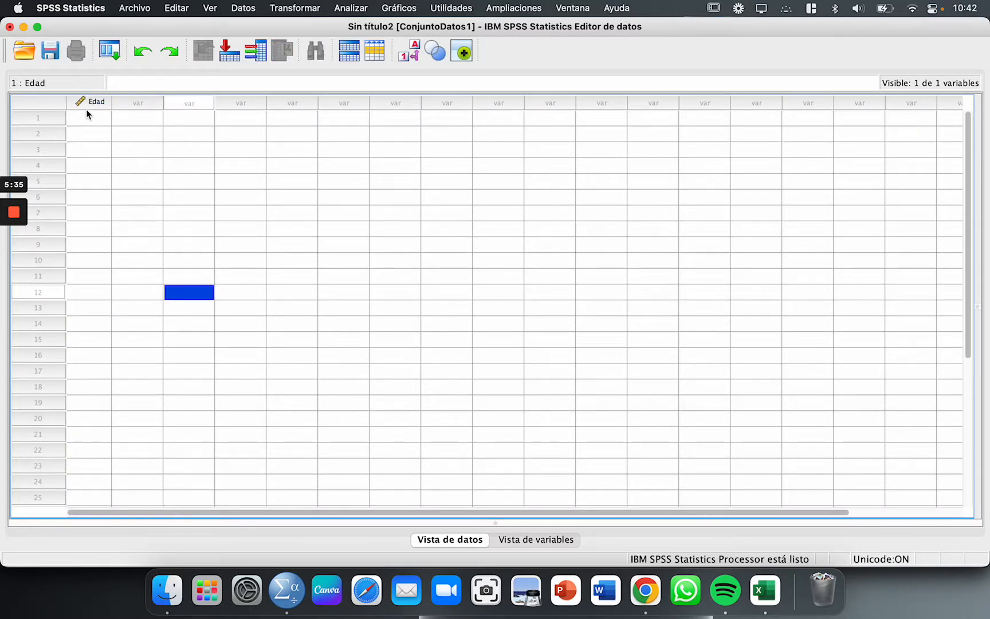
Compare the empty Edad column in SPSS with the Edad header and its values on the Hoja1 sheet in Excel.
left_click(344, 276)
left_click(78, 108)
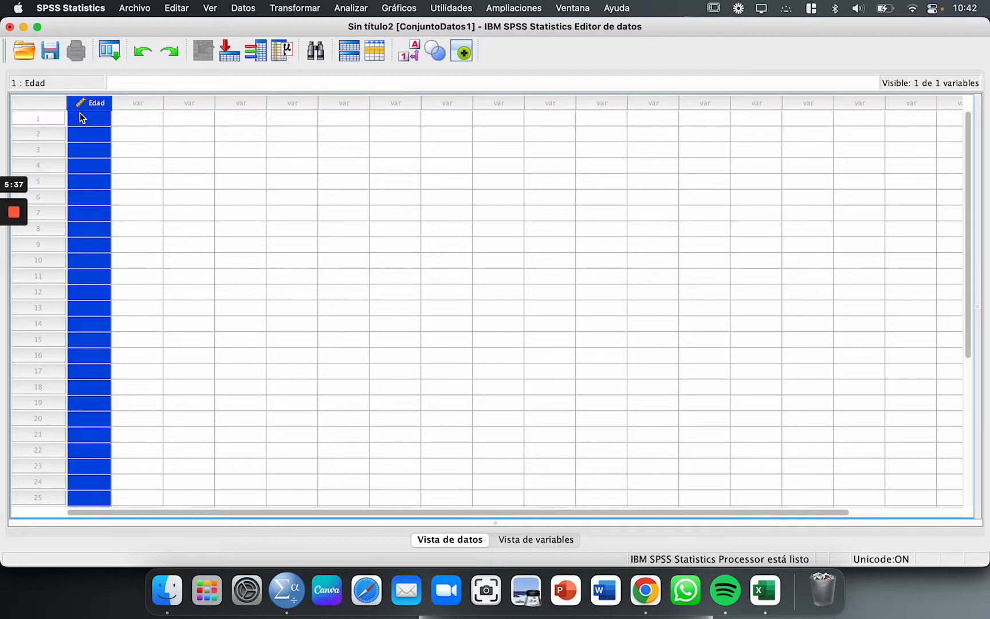
left_click(79, 112)
left_click(765, 591)
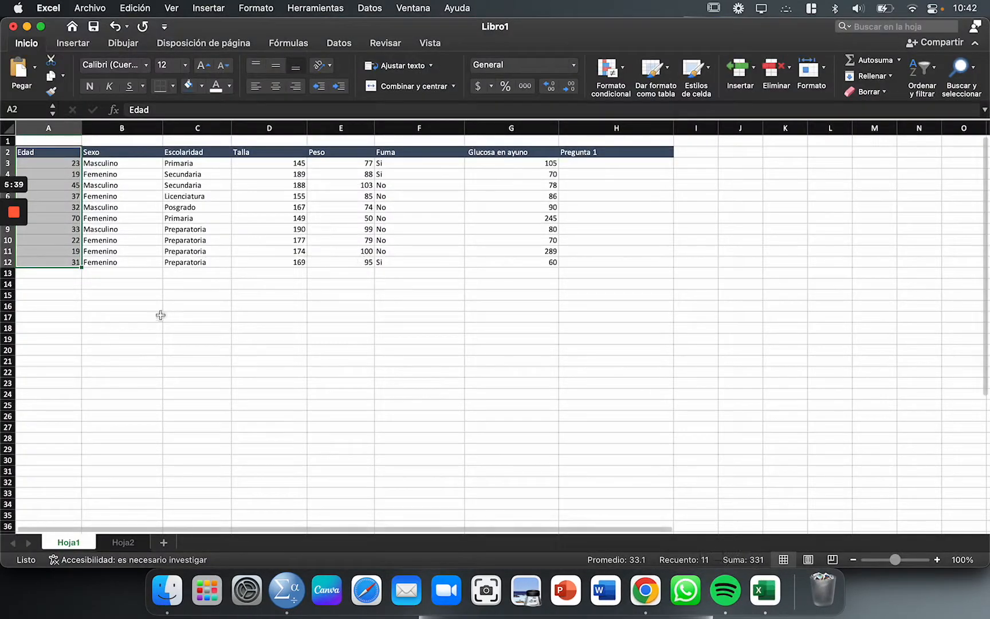
left_click(156, 317)
left_click_drag(57, 163, 58, 264)
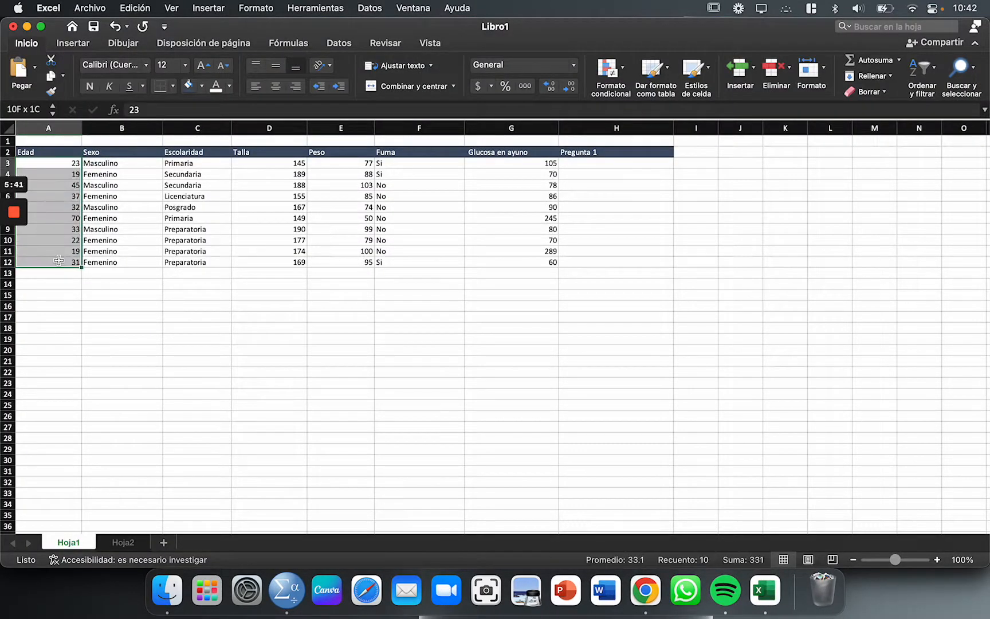
left_click(140, 197)
left_click_drag(71, 164, 64, 241)
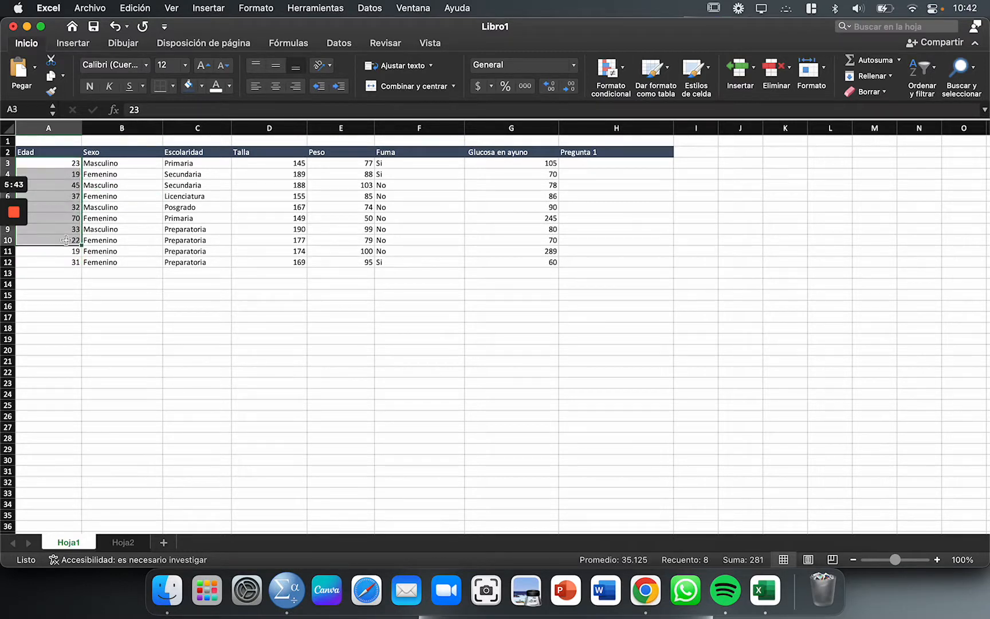
left_click(56, 152)
left_click(12, 152)
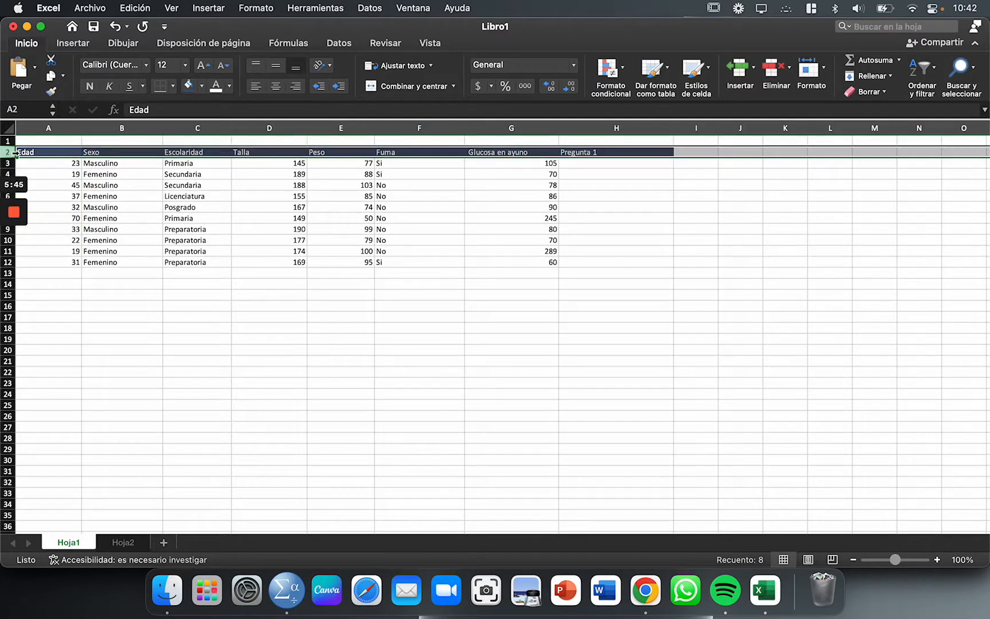
left_click(68, 208)
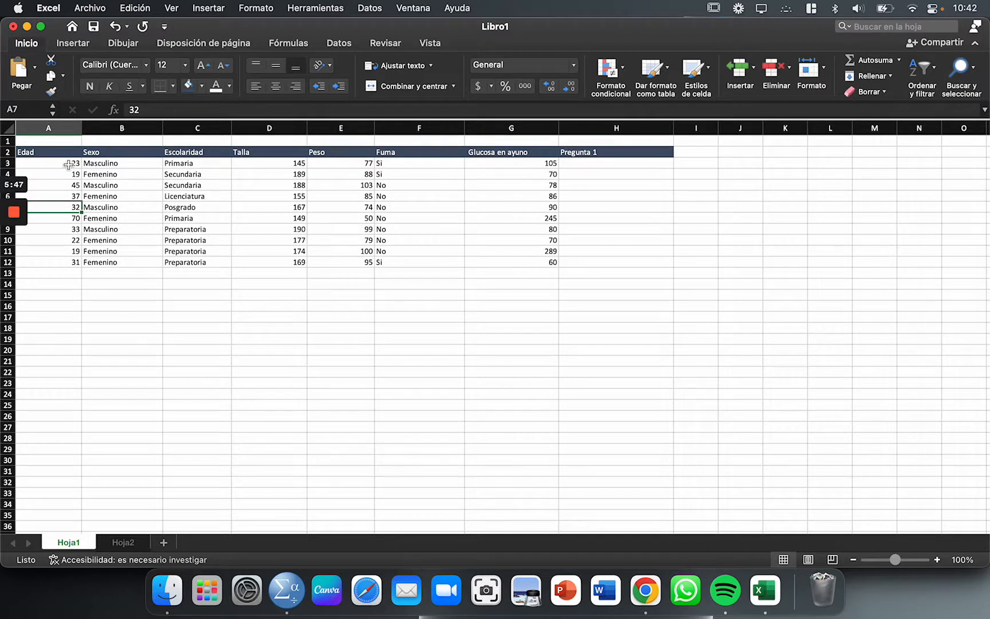
Copy the ages in A3:A12 from Excel and paste them into the Edad column in SPSS, starting at case 1.
left_click_drag(68, 165, 56, 262)
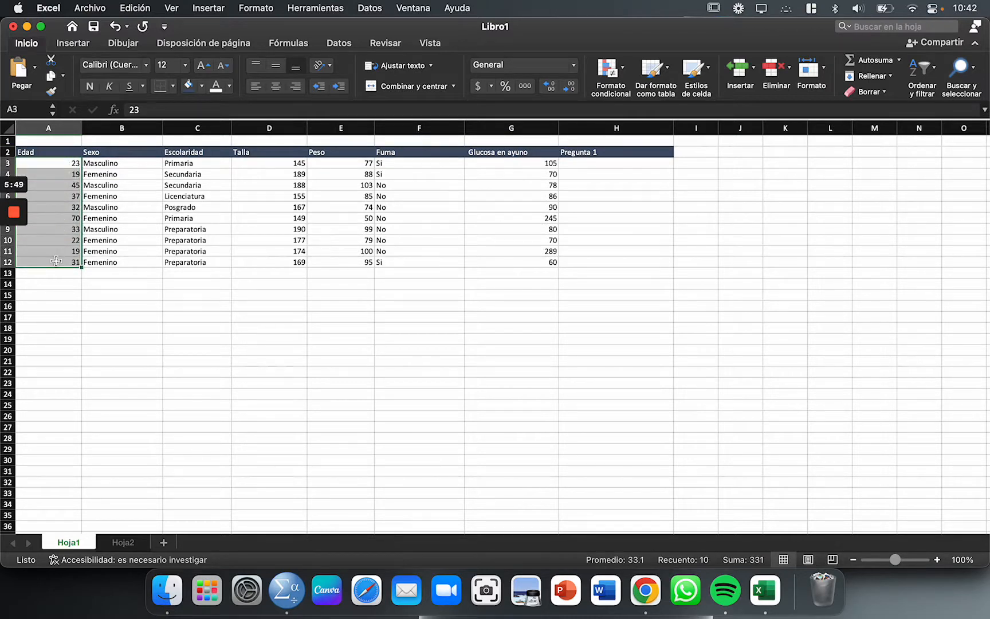
key("super+c")
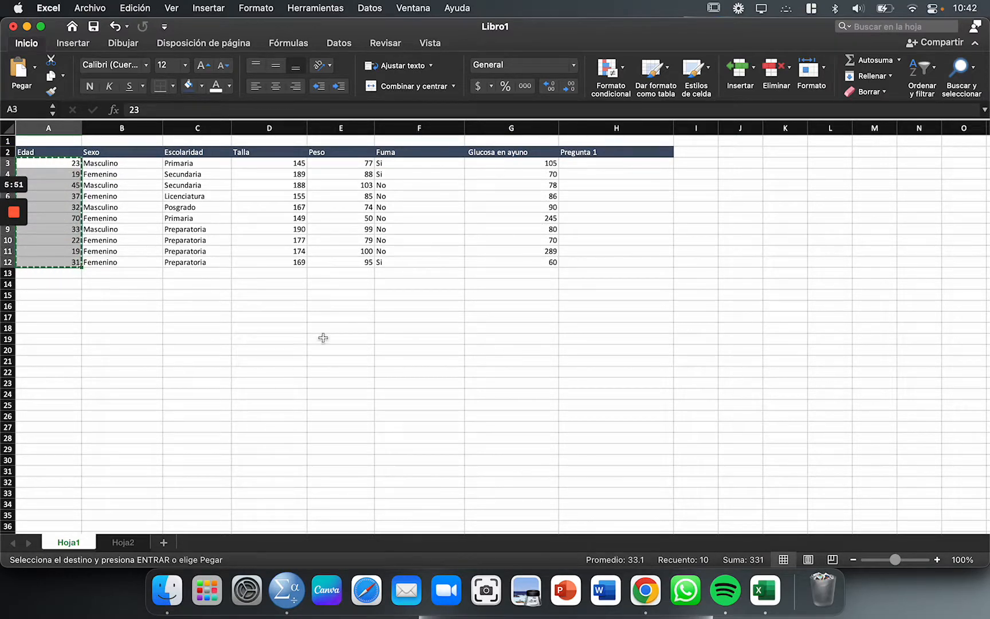
left_click(296, 594)
left_click(120, 184)
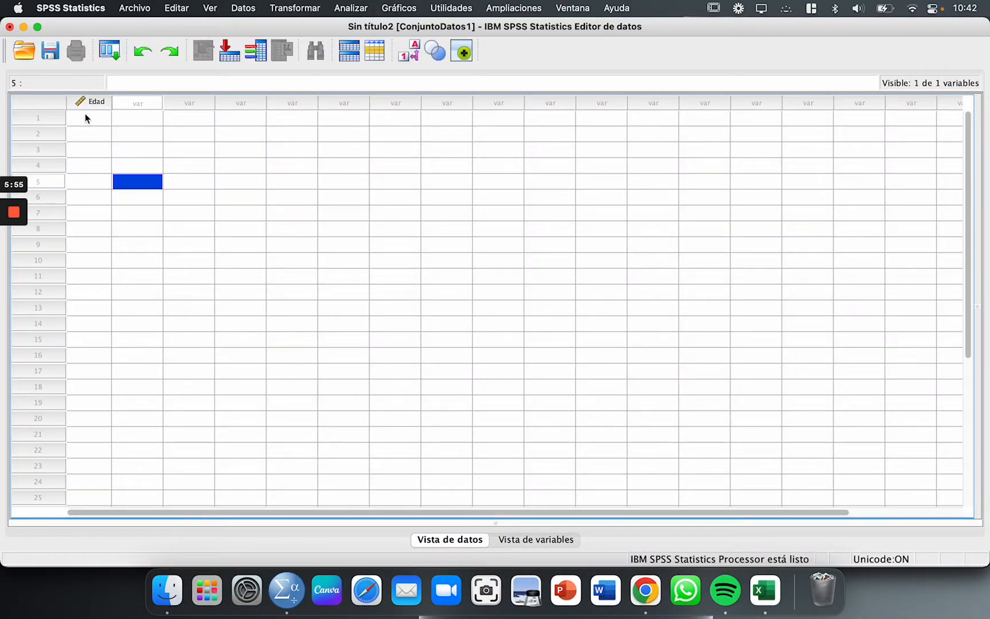
left_click(88, 119)
key("super+v")
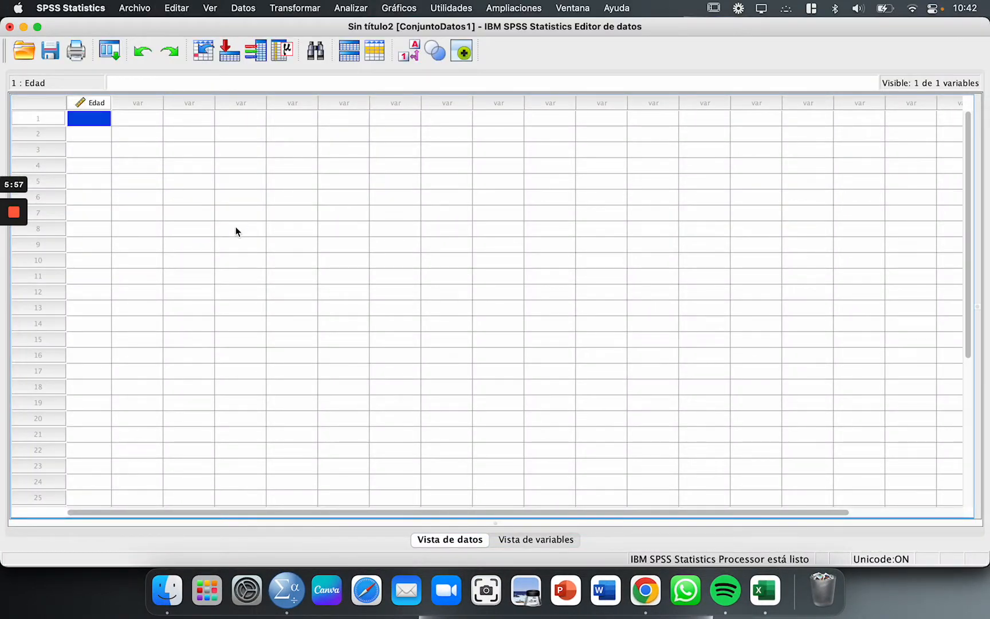
left_click(176, 241)
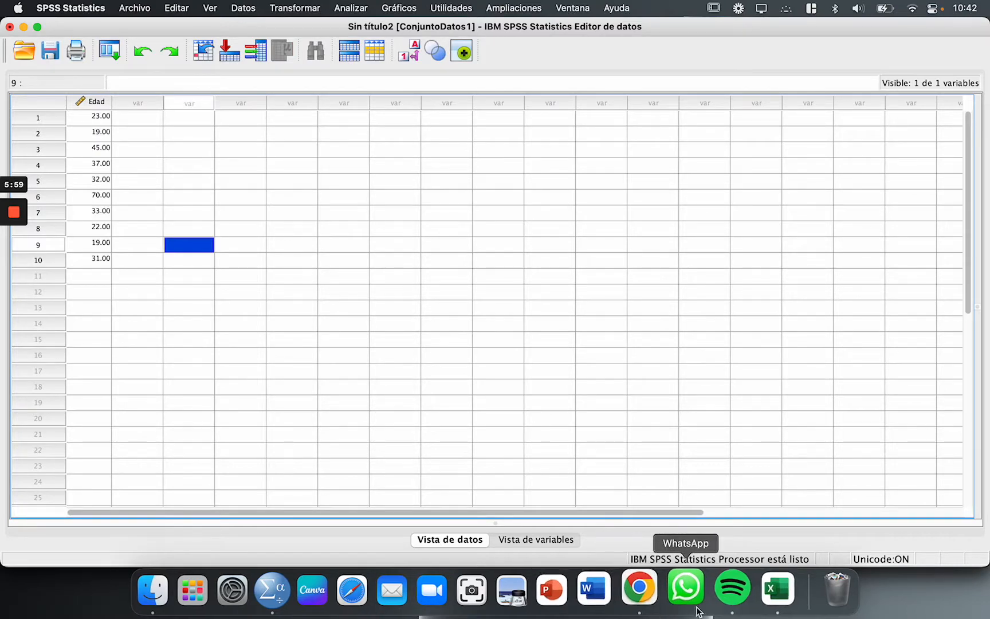
Check the Edad column's pasted cases one by one against the Excel source, from case 1 to case 10.
left_click(771, 605)
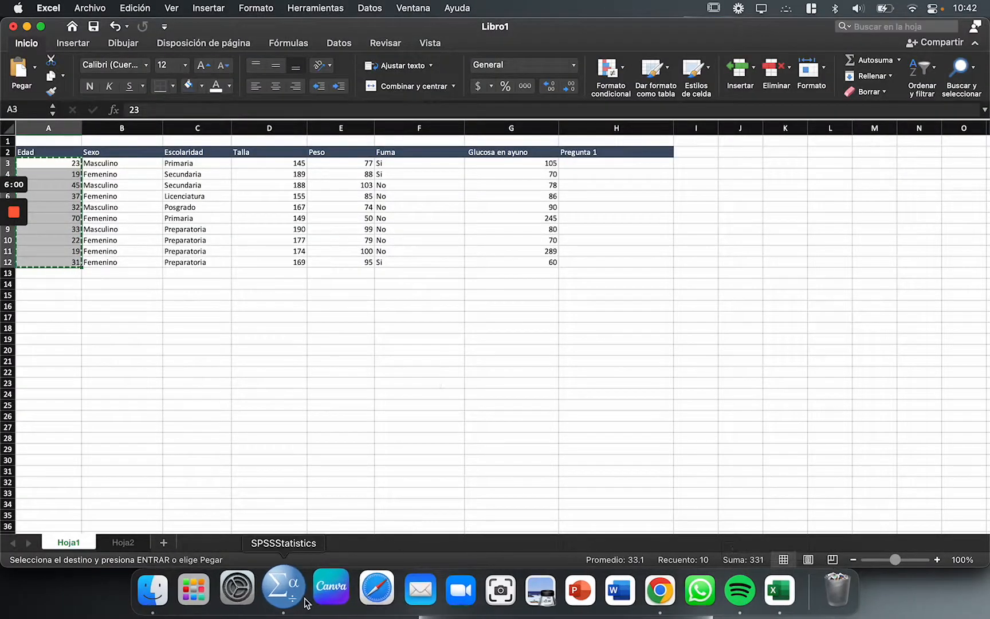
left_click(285, 591)
left_click(80, 118)
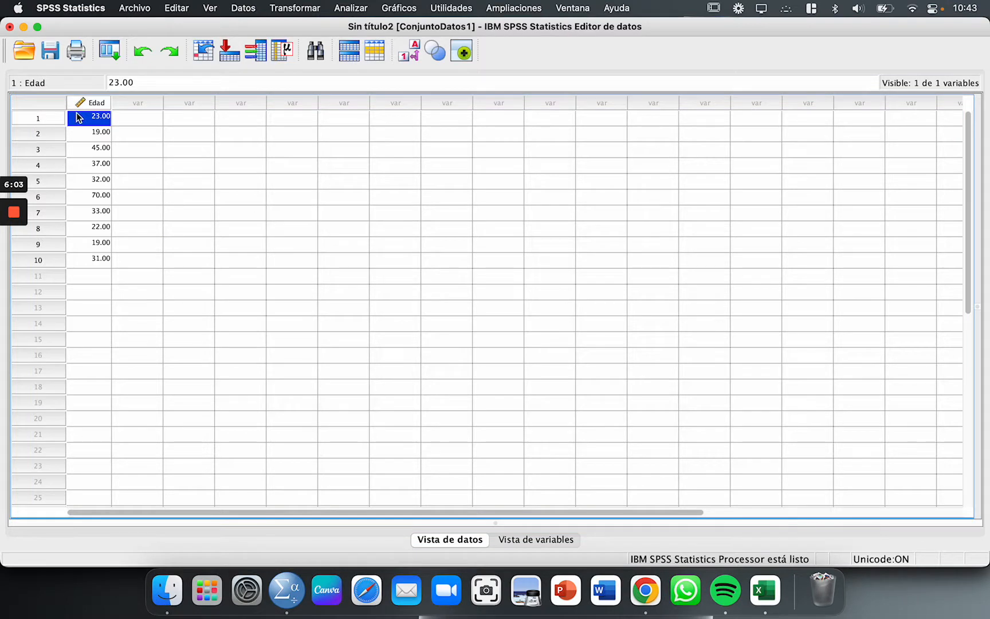
key("Down")
key("Down")
key("Down")
key("Down")
key("Down")
key("Down")
key("Down")
key("Down")
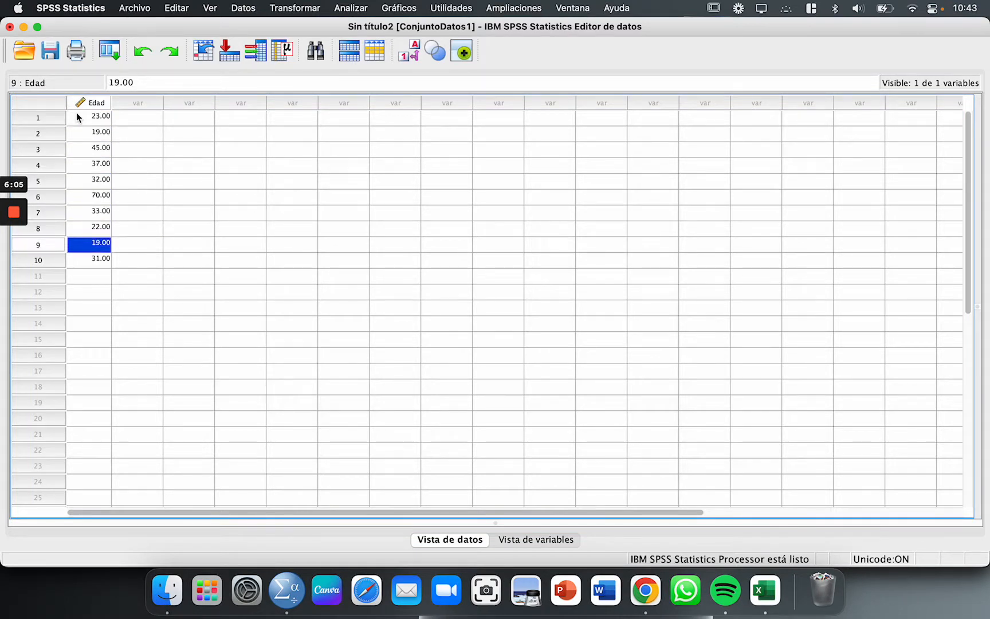
key("Down")
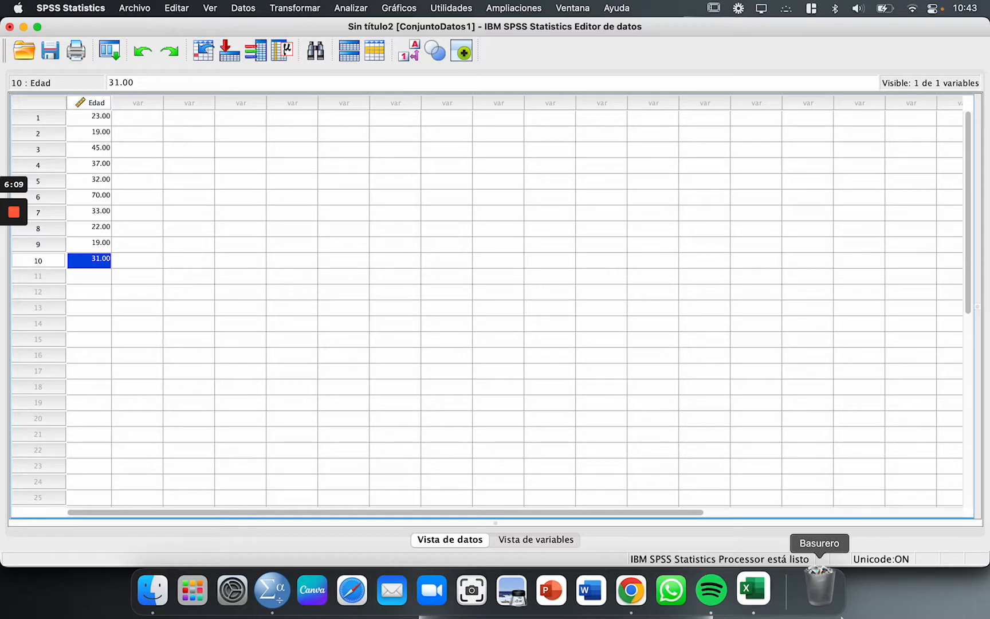
Try copying Masculino from cell B3 of Excel's Sexo column into case 1 of the undefined column beside Edad in SPSS.
left_click(766, 591)
left_click(200, 323)
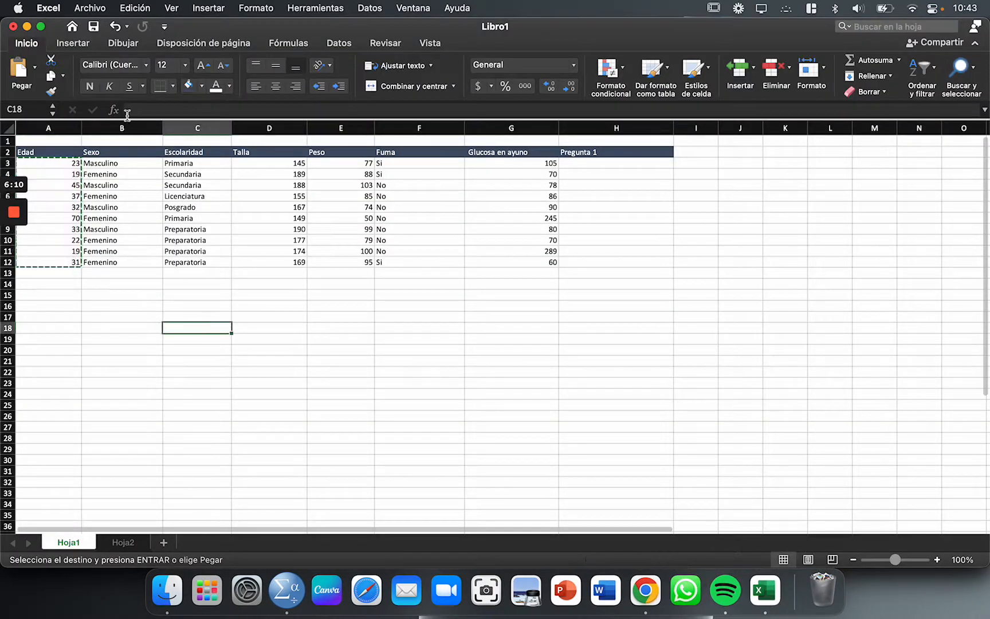
left_click(104, 166)
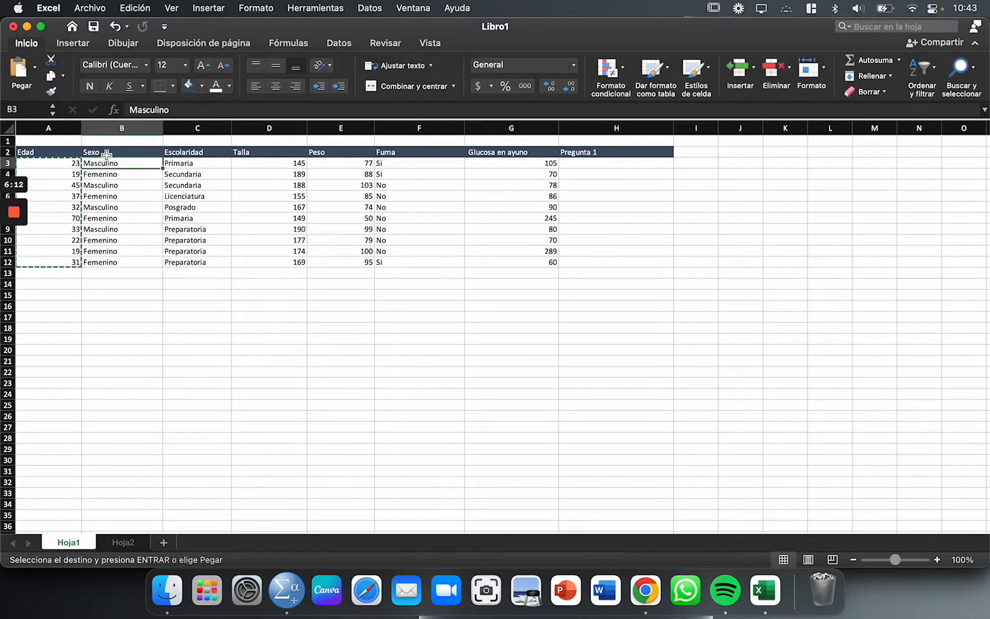
left_click_drag(103, 151, 107, 259)
left_click(106, 259)
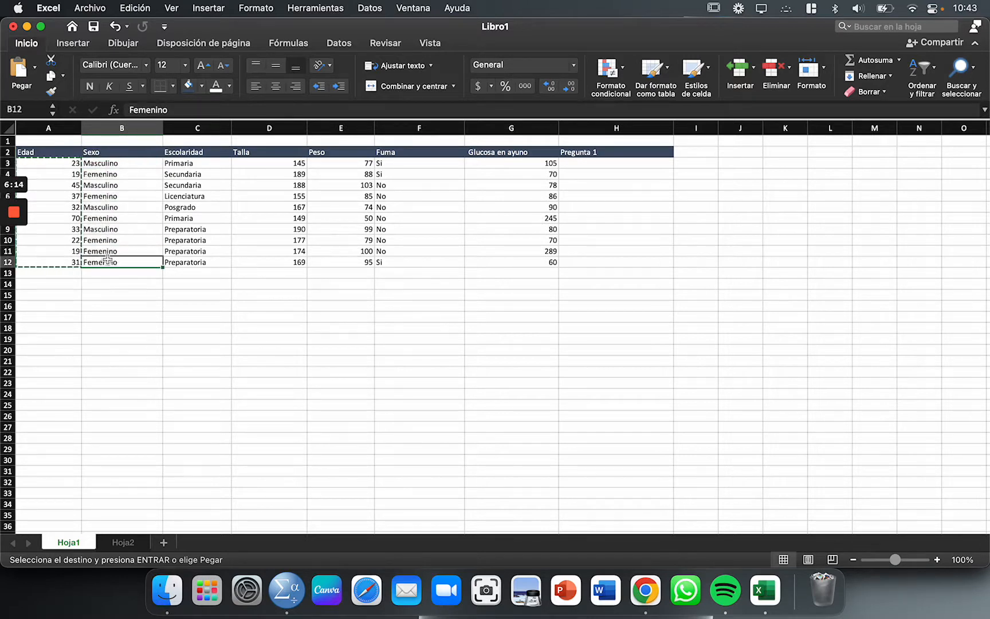
left_click(134, 166)
key("super+c")
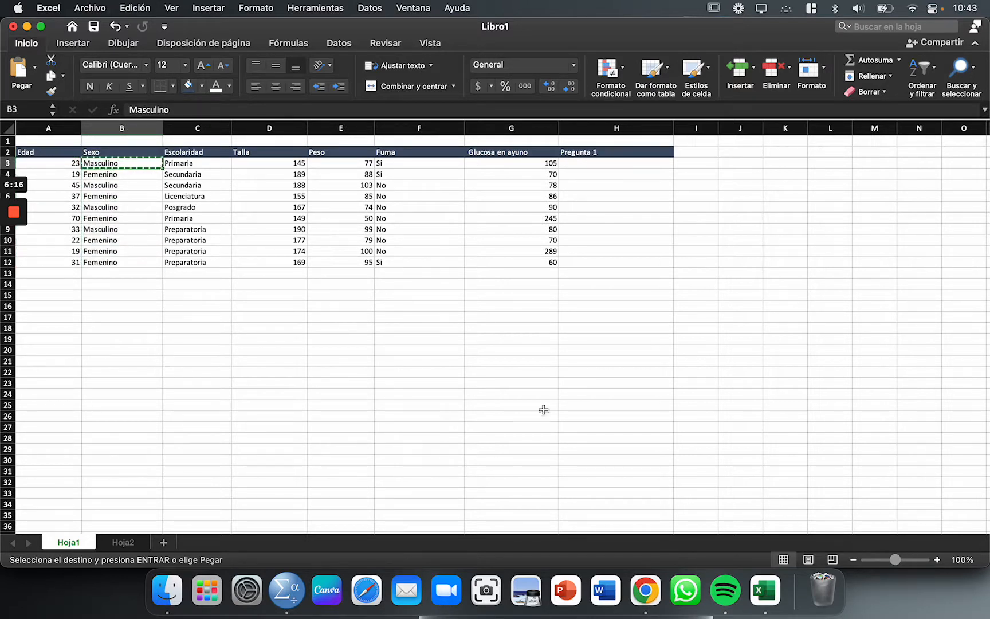
left_click(276, 589)
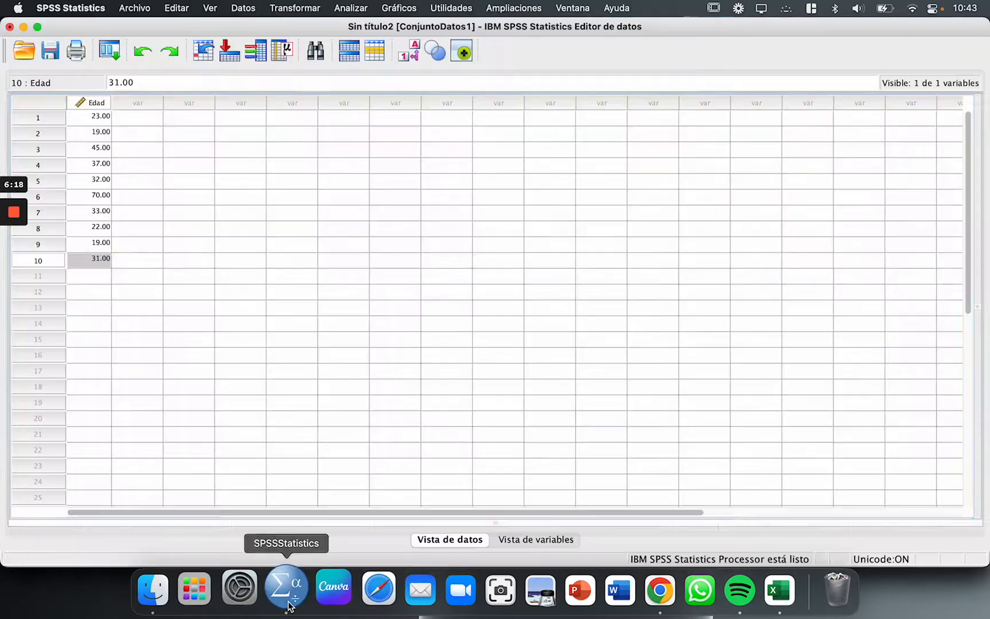
left_click(148, 121)
key("super+v")
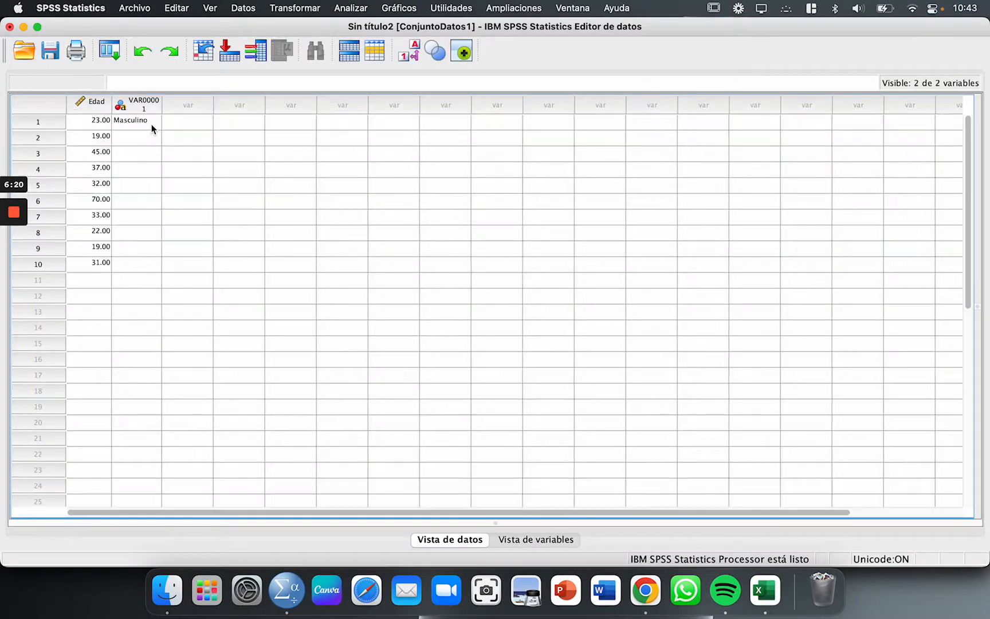
left_click(139, 121)
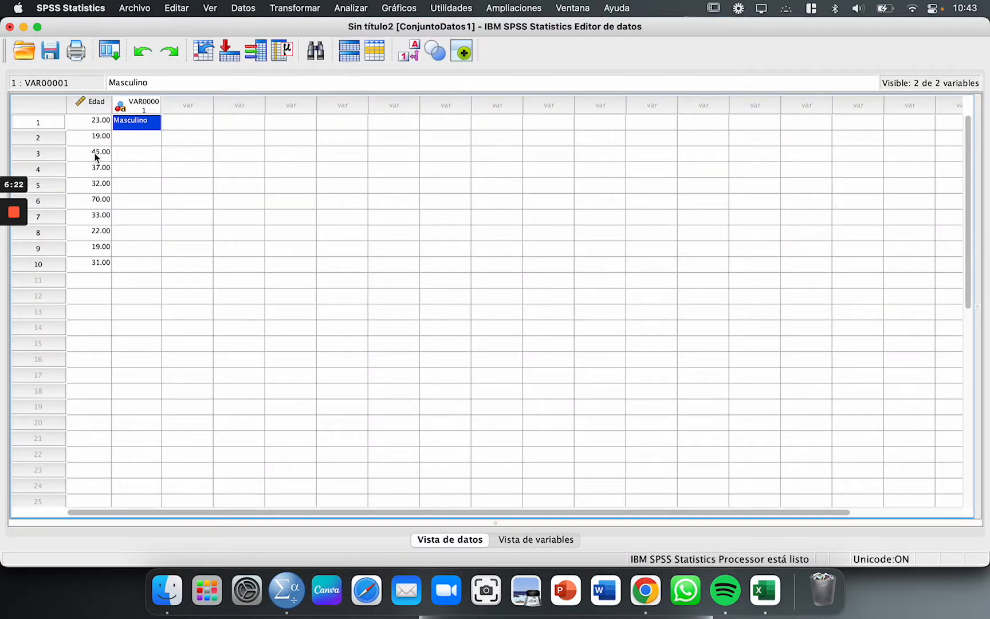
Undo the pasting of Masculino and look over the undefined columns beside Edad.
key("super+z")
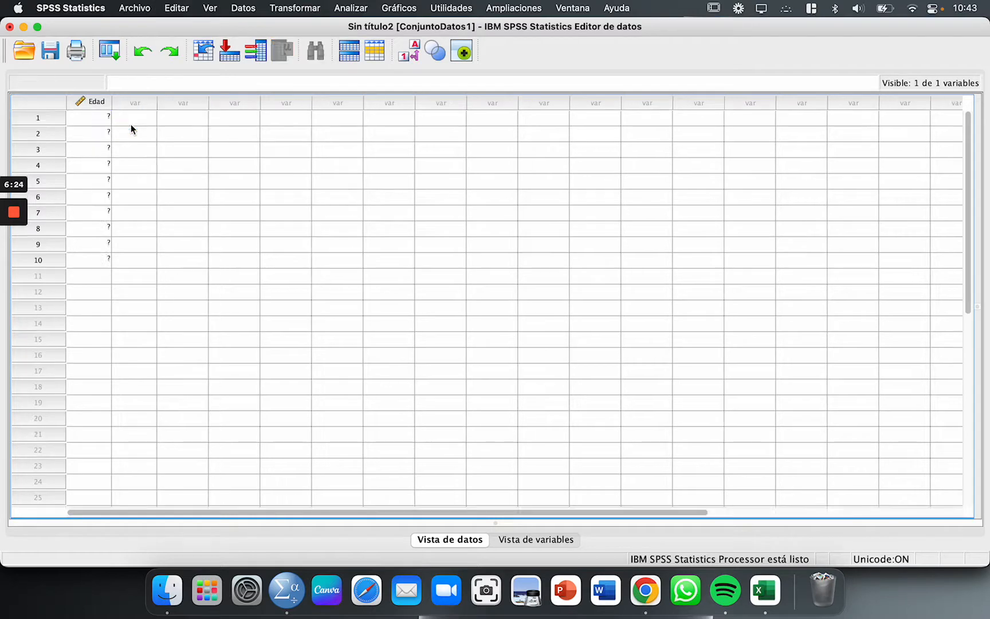
left_click(122, 134)
left_click(126, 121)
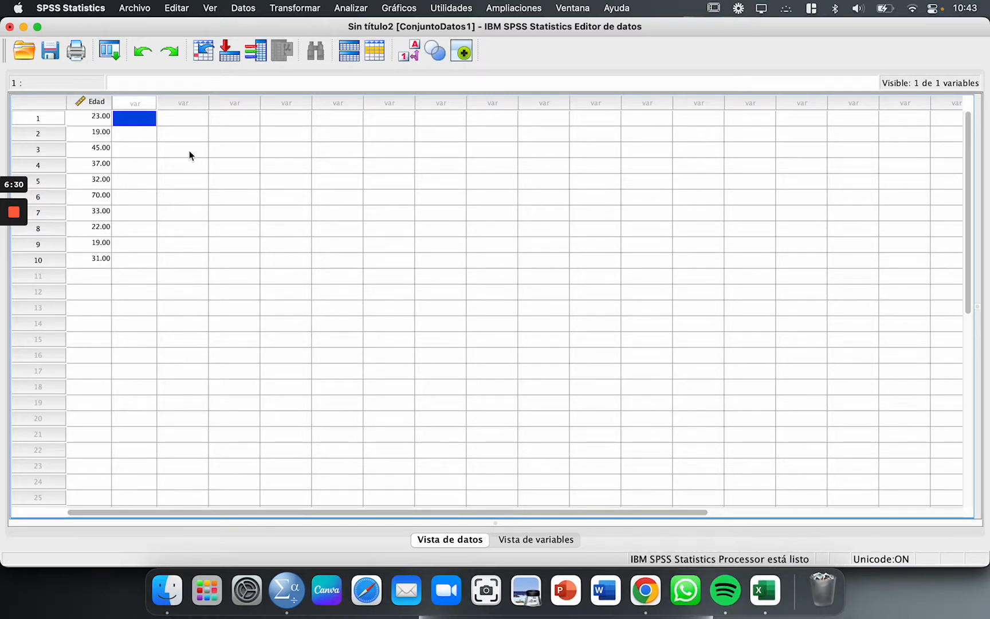
left_click(138, 163)
left_click_drag(139, 114, 857, 247)
left_click(753, 466)
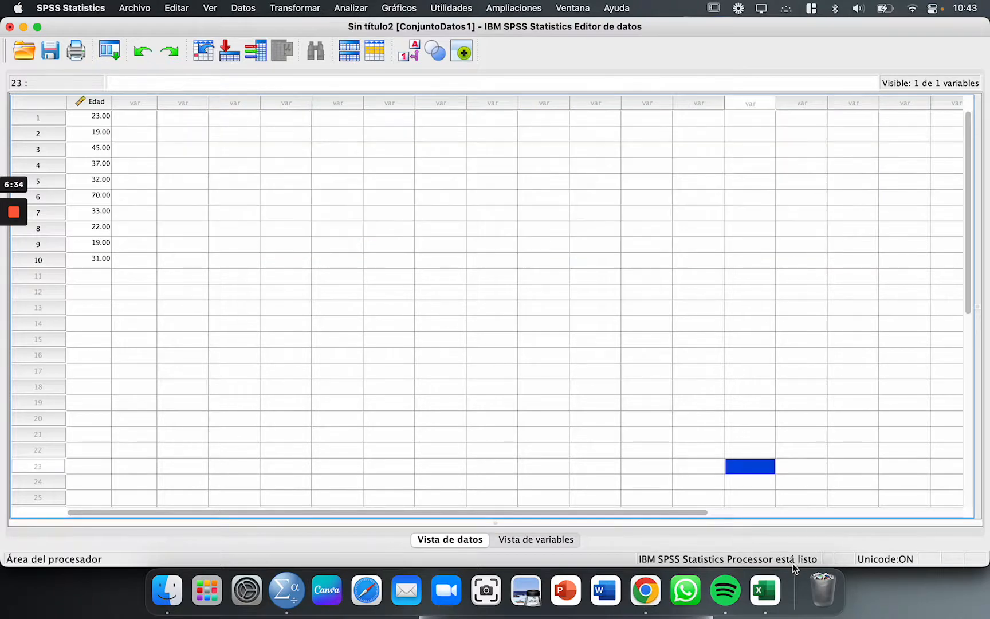
Return to Excel and examine the Masculino and Femenino text entries in the Sexo column at a larger zoom.
left_click(765, 591)
left_click(197, 273)
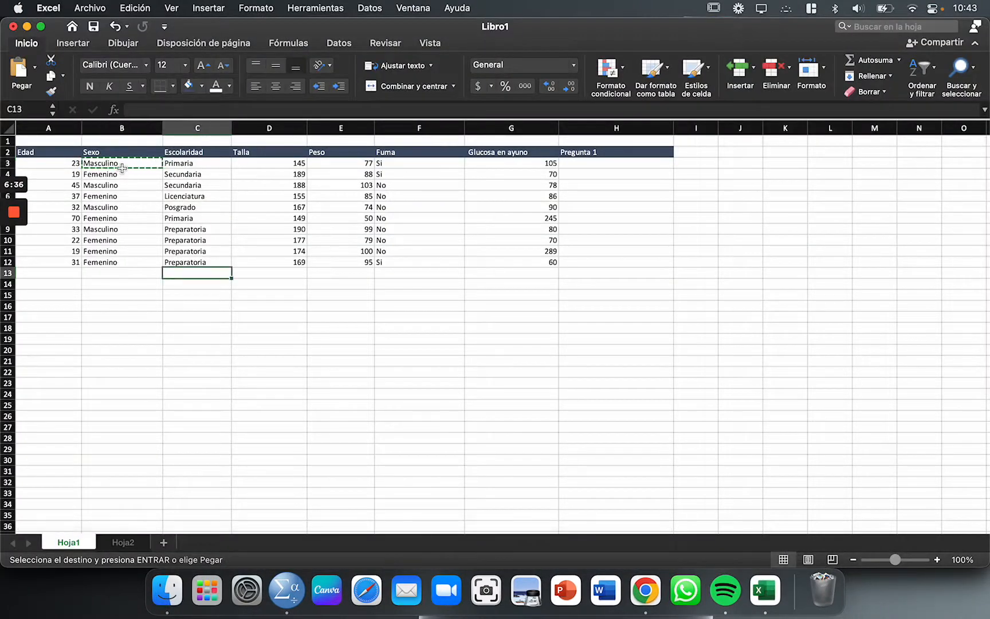
left_click_drag(122, 165, 119, 259)
left_click(156, 326)
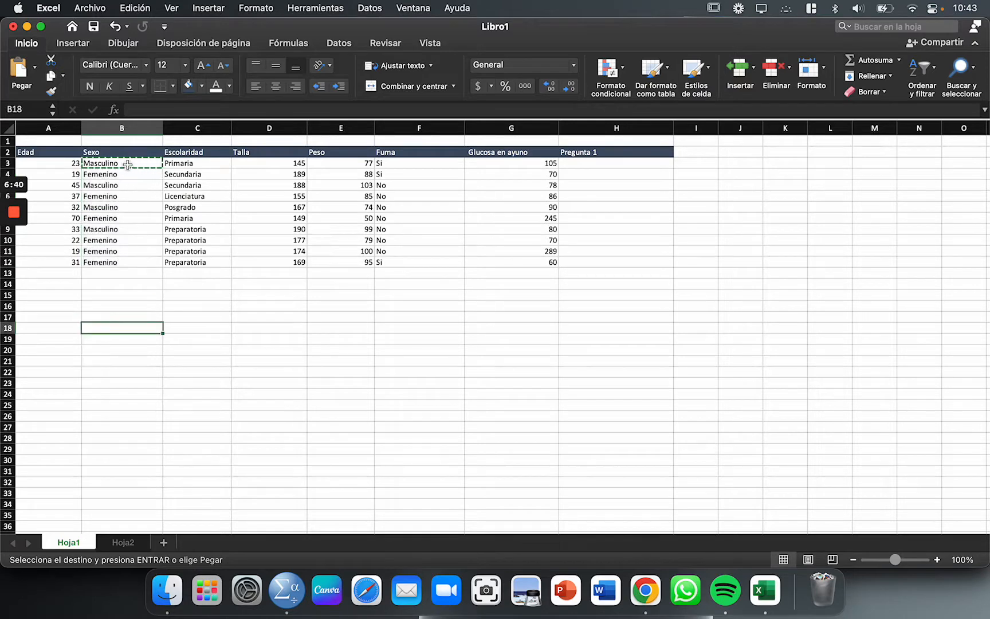
left_click_drag(132, 163, 118, 265)
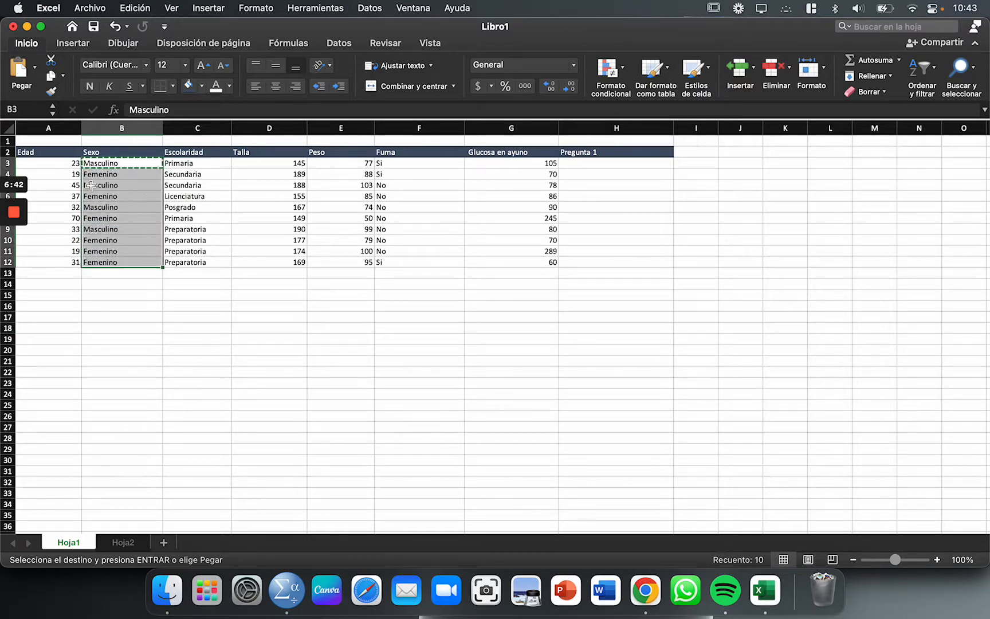
scroll(48, 178, "up", 5)
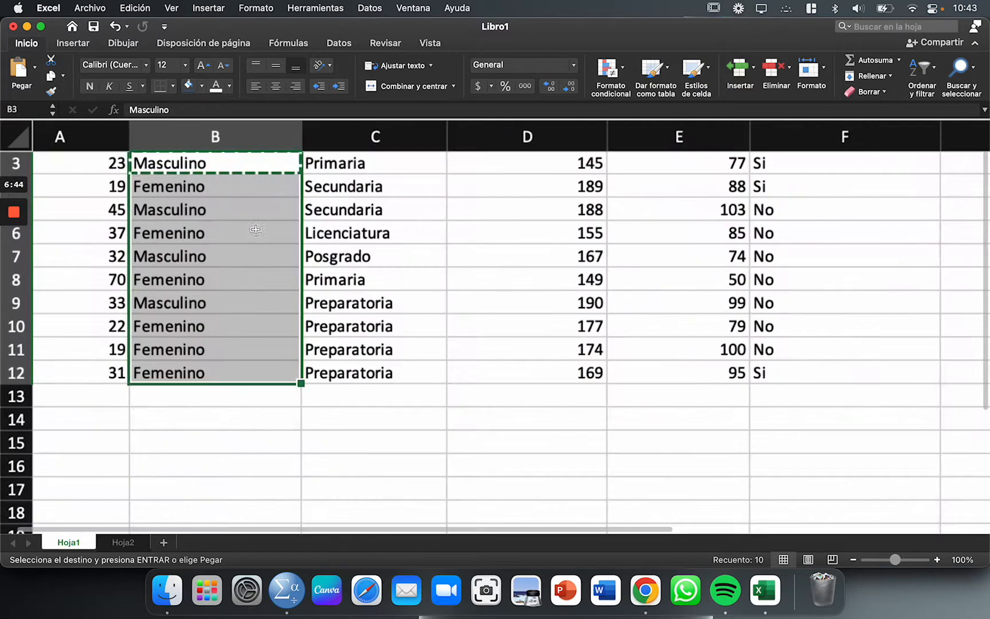
scroll(257, 234, "up", 1)
left_click(413, 376)
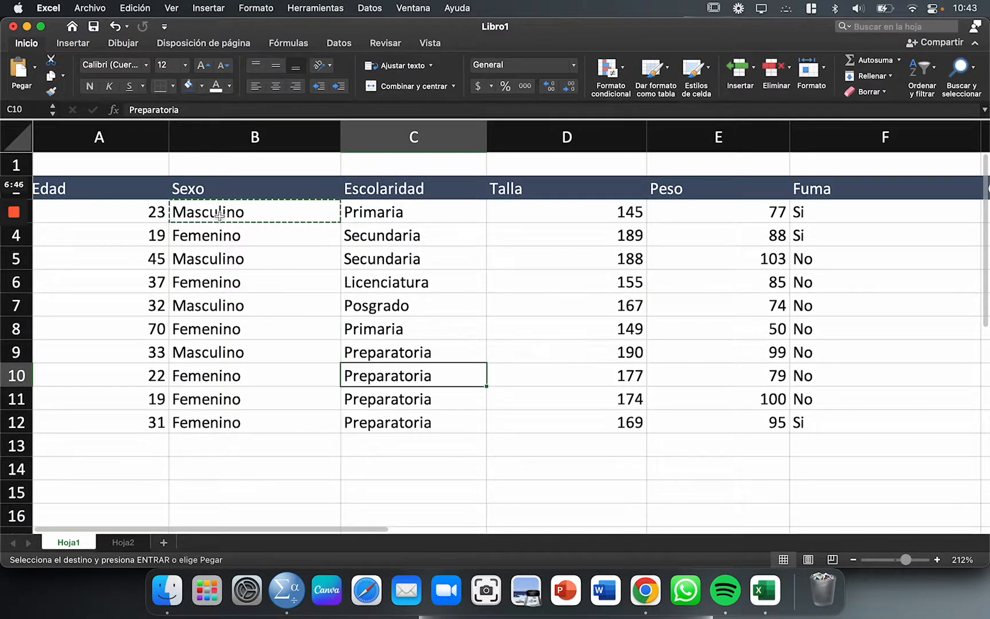
left_click_drag(221, 215, 228, 427)
left_click(516, 408)
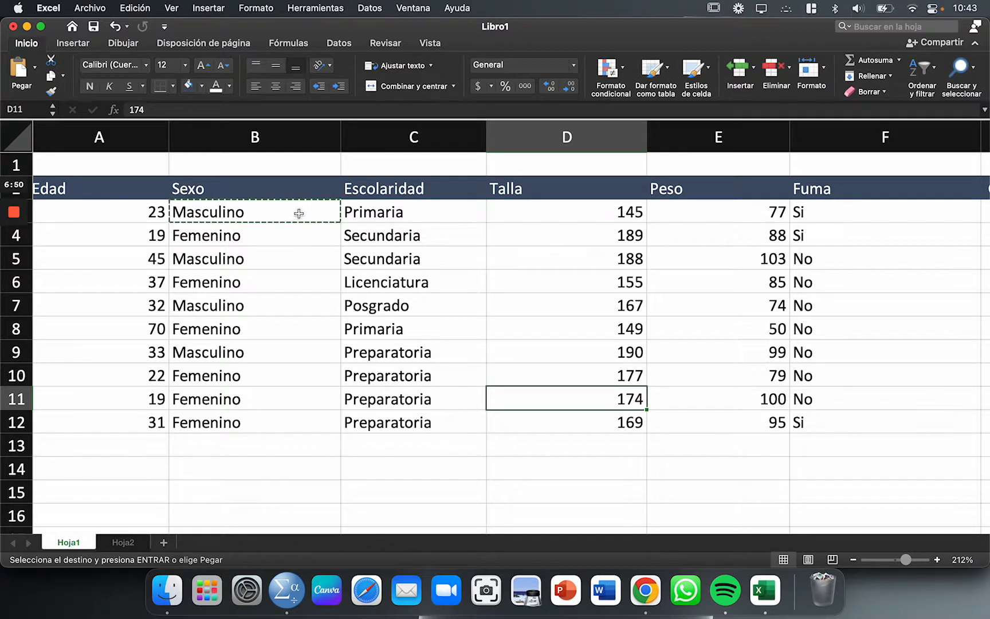
left_click_drag(297, 213, 280, 423)
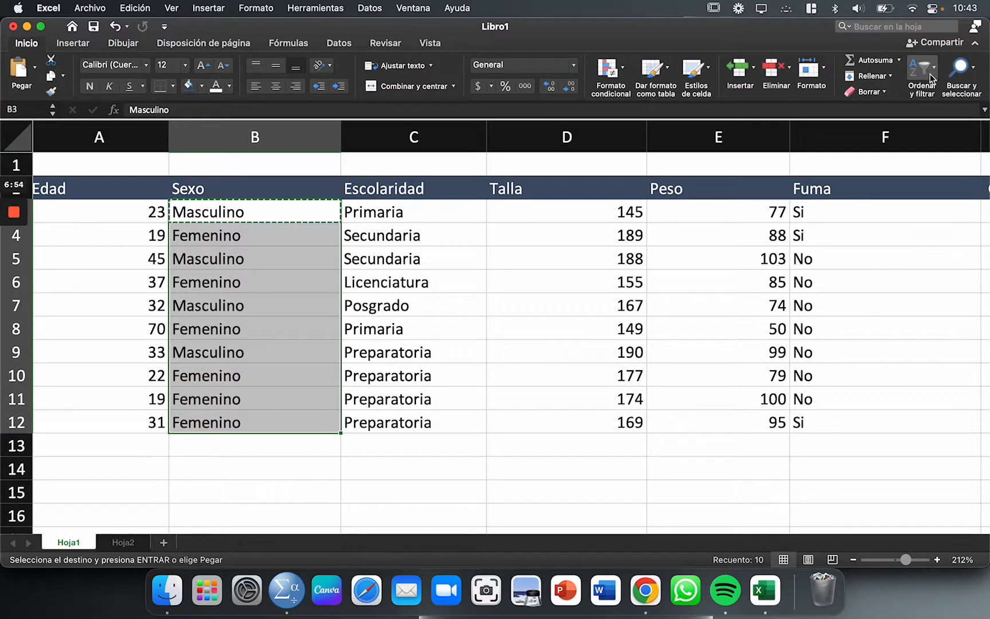
left_click(934, 72)
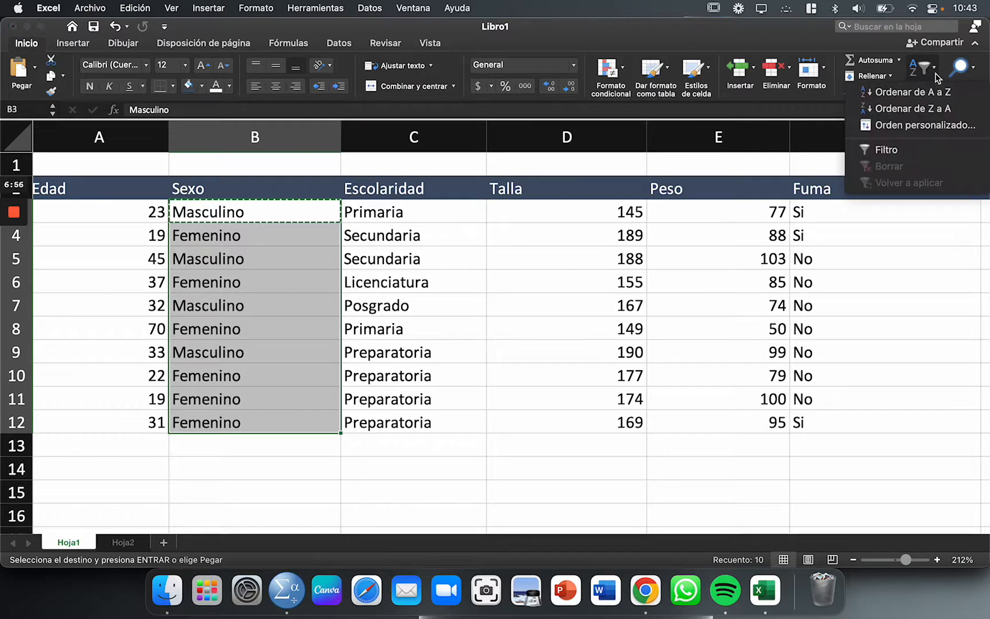
left_click(936, 73)
left_click(935, 73)
left_click(936, 73)
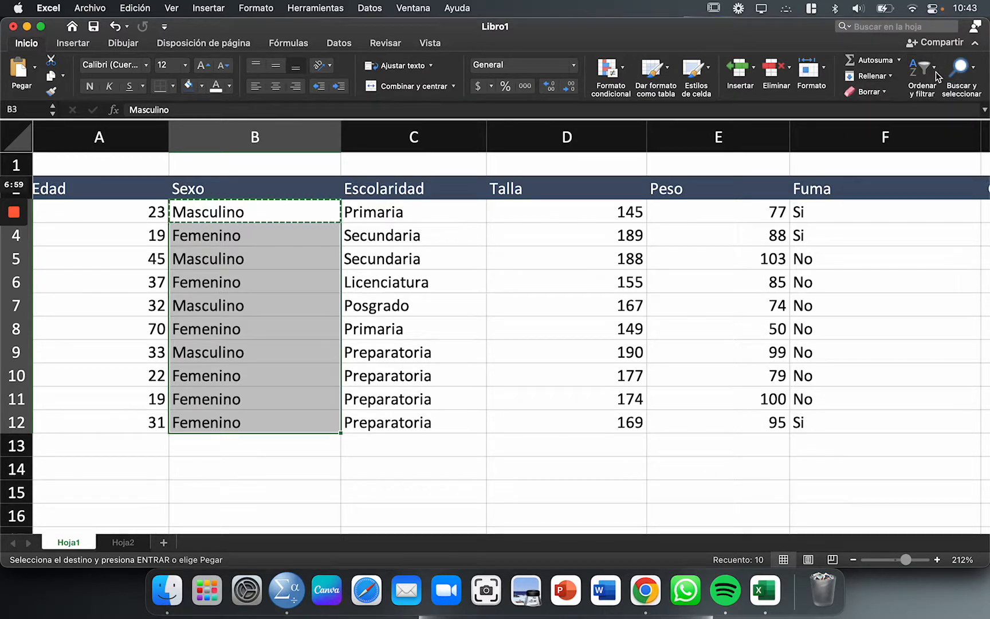
left_click(975, 69)
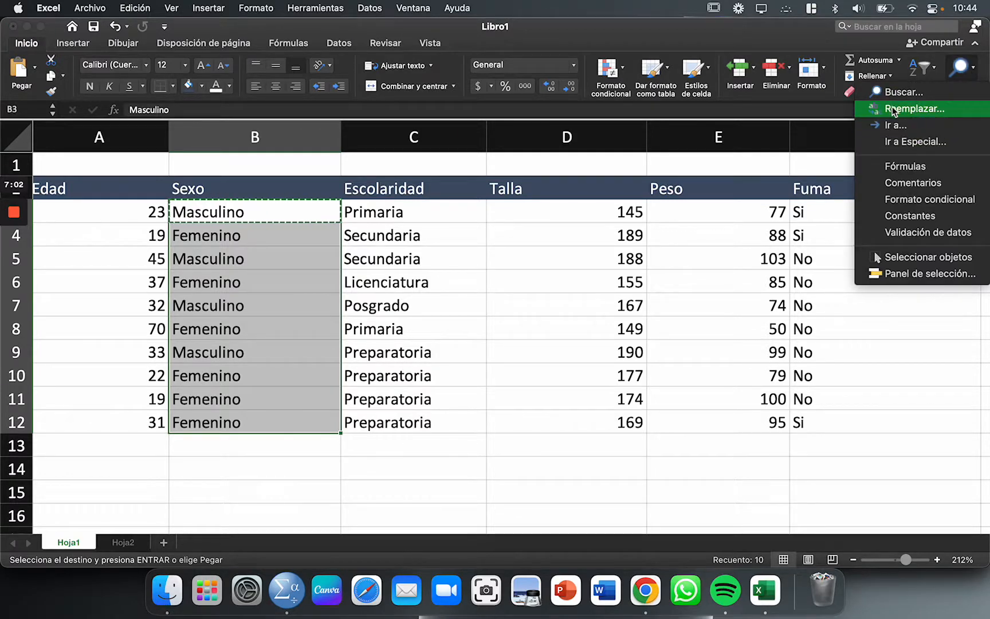
left_click(71, 238)
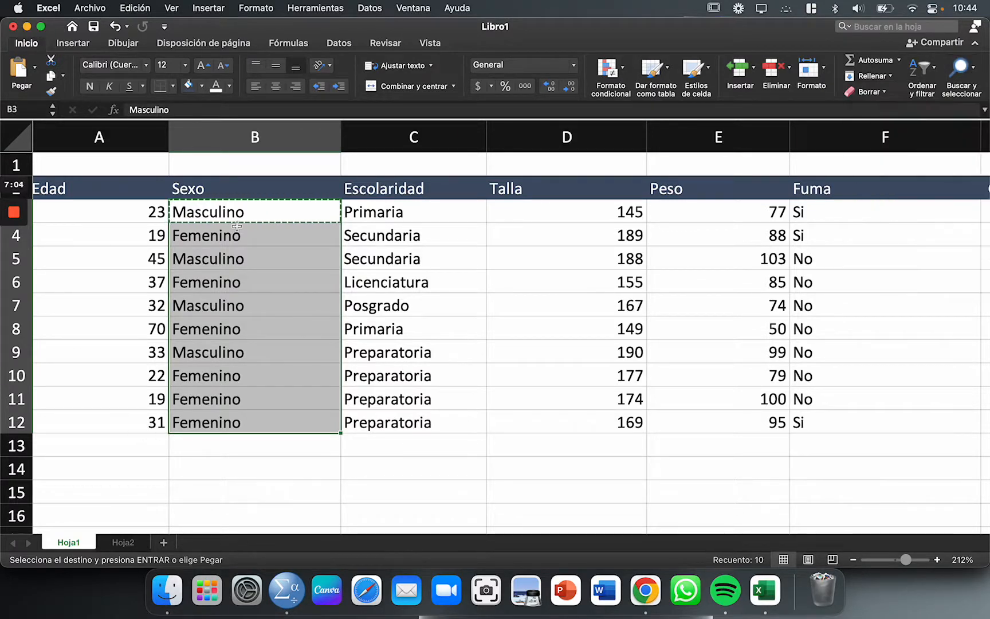
Open the Replace dialog for the Sexo entries in B3:B12 and move it clear of the column.
left_click(238, 214)
key("super+shift+Down")
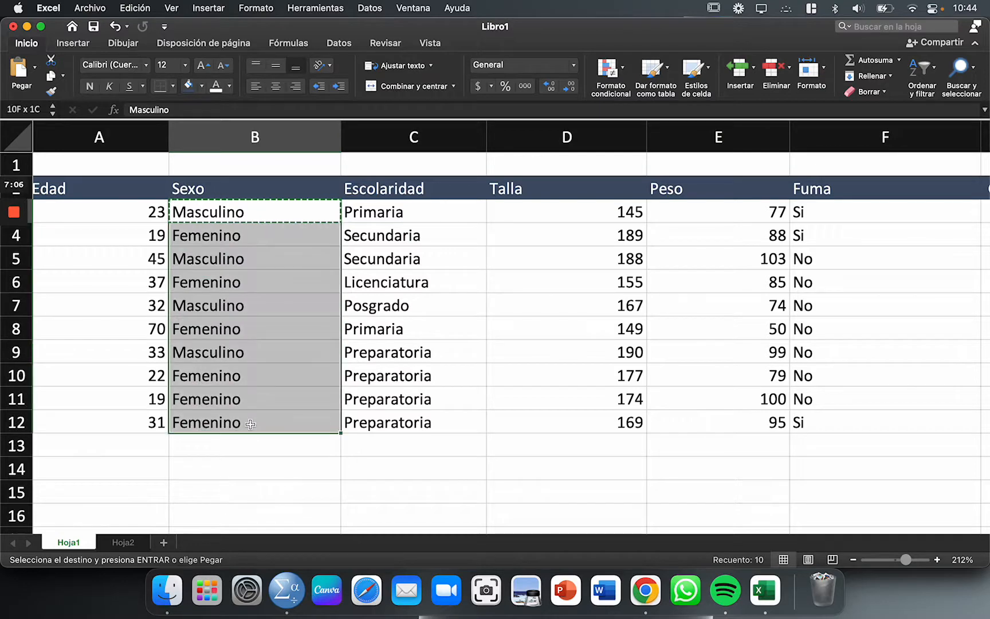
left_click(977, 73)
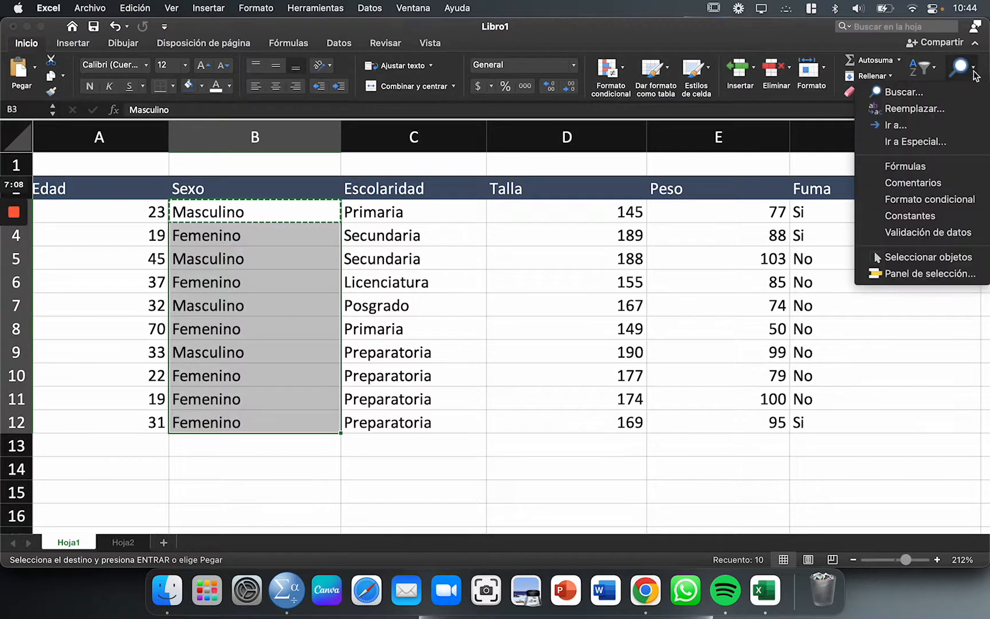
left_click(939, 106)
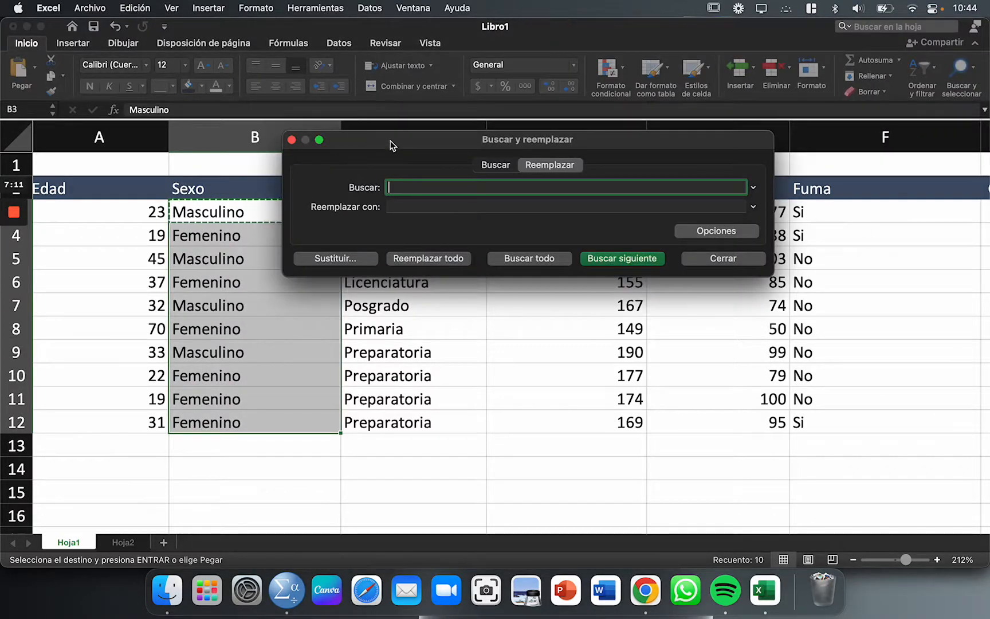
left_click_drag(397, 151, 490, 252)
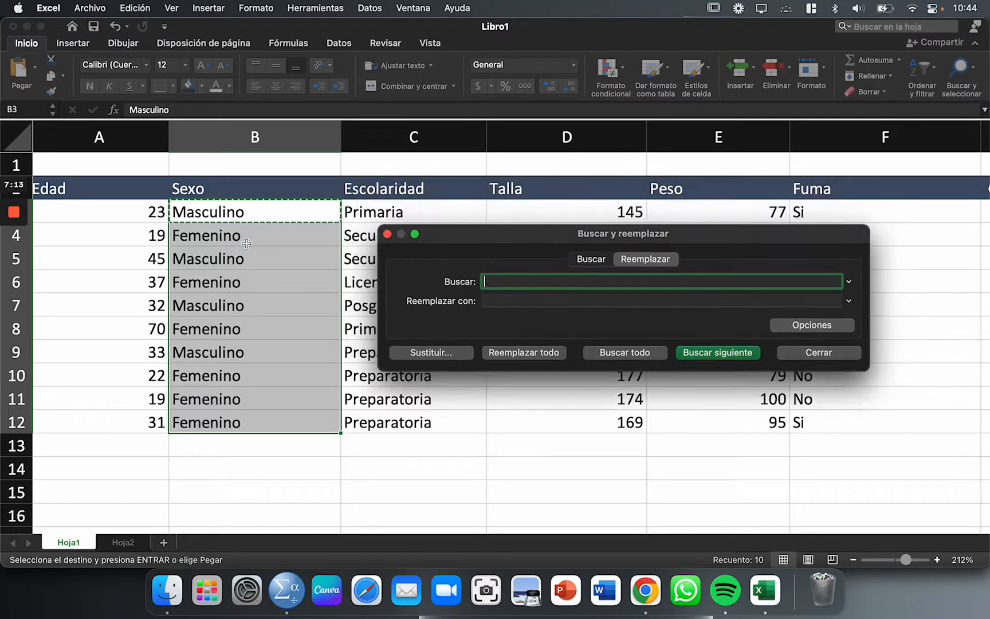
Replace every Masculino entry with 1, taking the search text from cell B3.
left_click(216, 214)
left_click(228, 215)
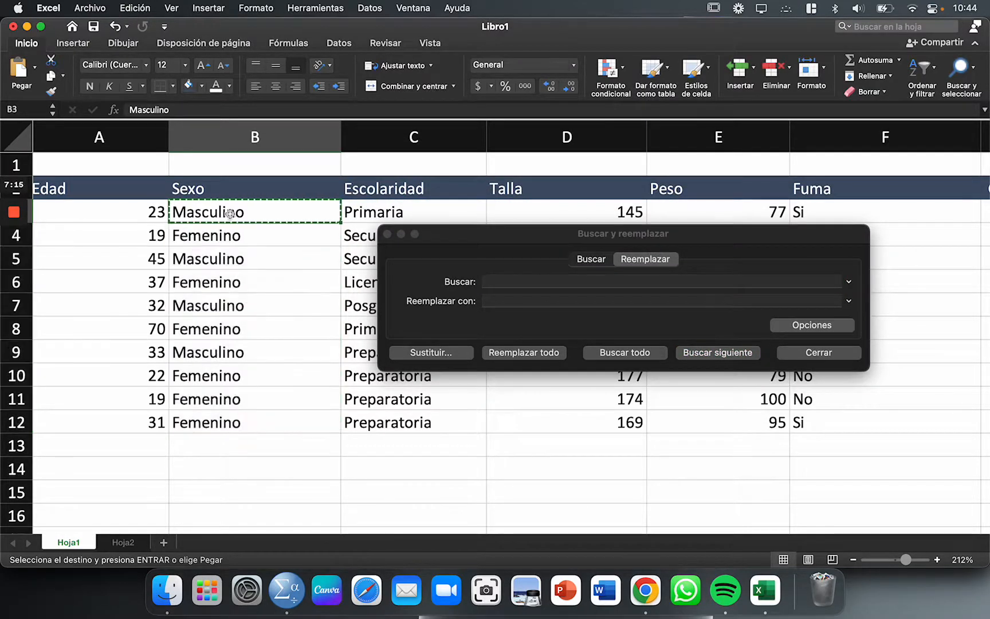
left_click(470, 250)
type("Masculino")
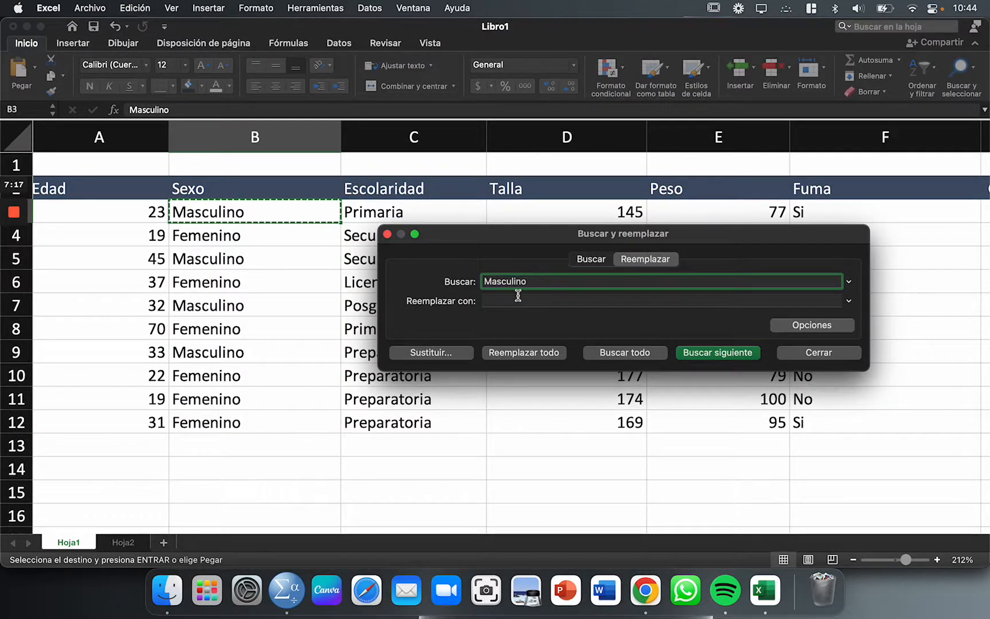
left_click(511, 298)
type("1")
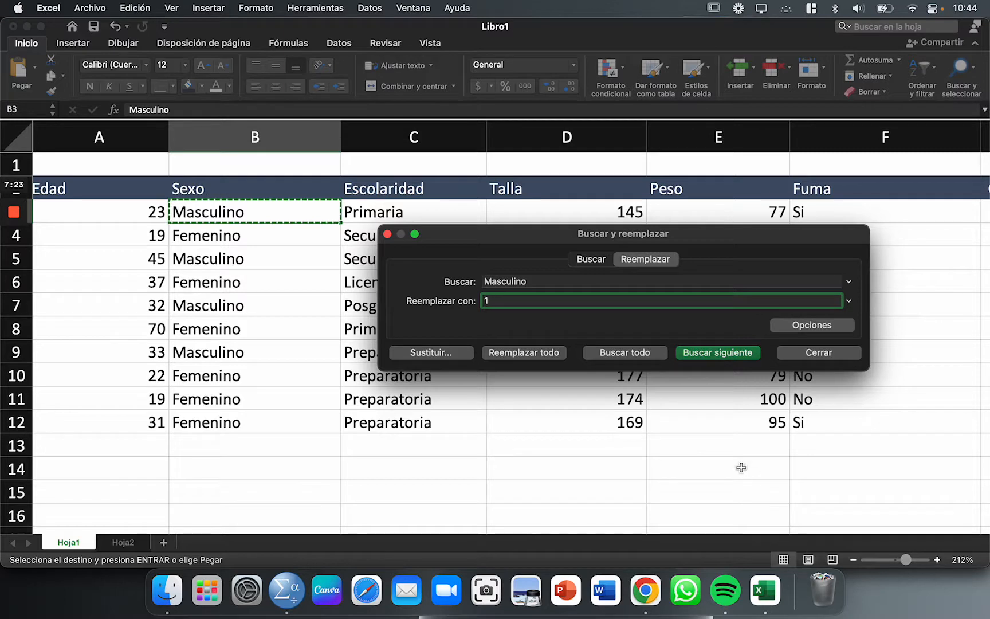
left_click(515, 356)
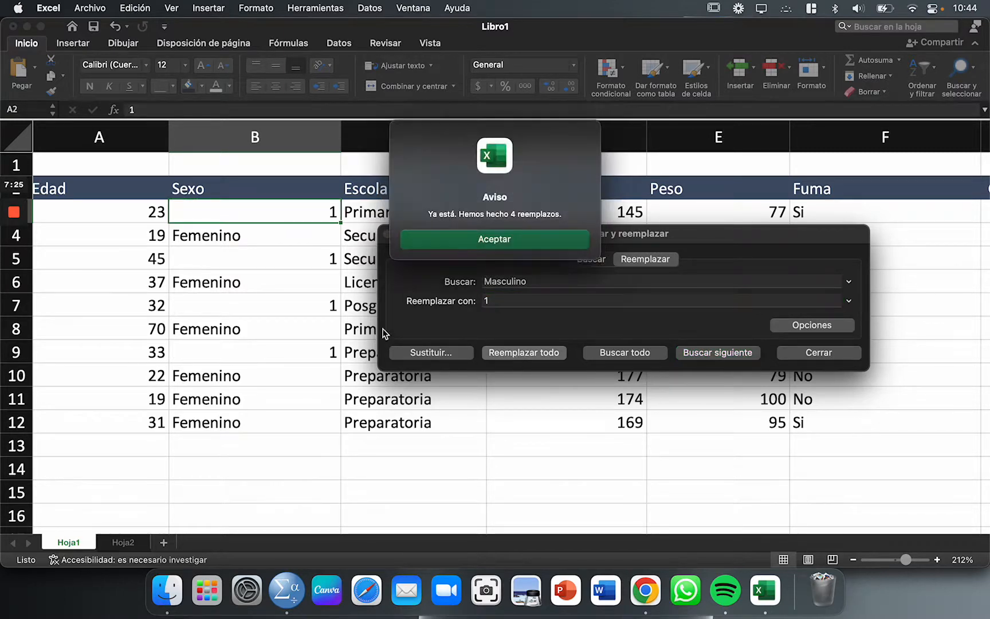
left_click(490, 240)
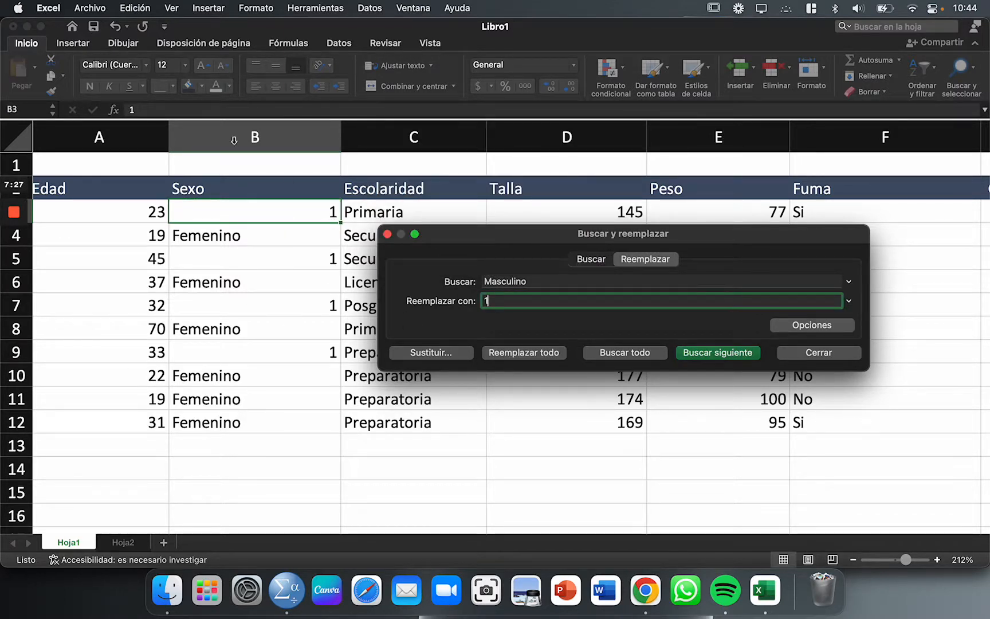
Replace every Femenino entry with 2, taking the search text from cell B4, and close the Replace dialog.
left_click(198, 239)
key("super+c")
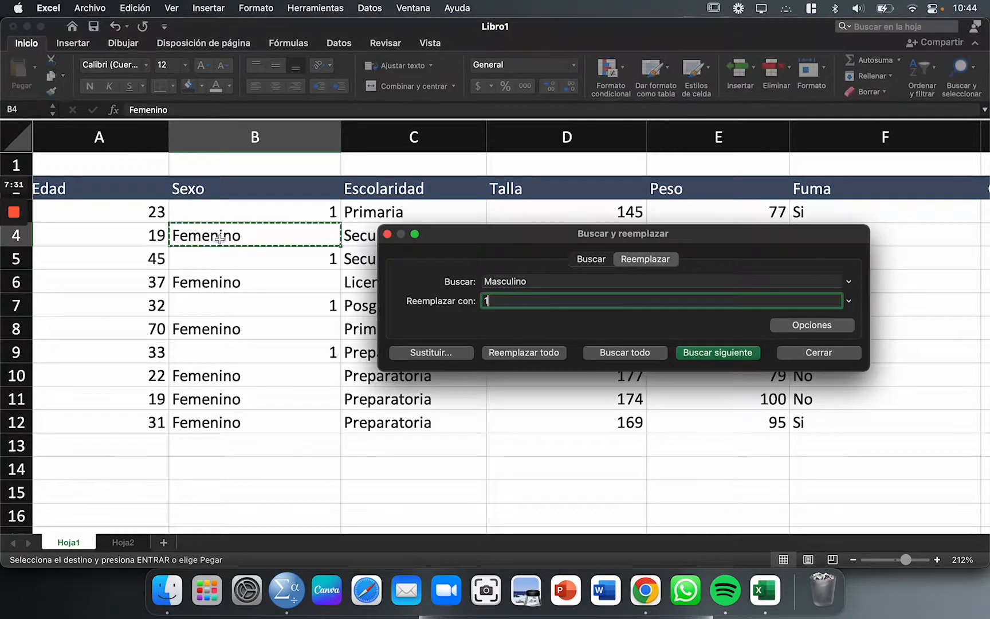
left_click(566, 281)
key("super+v")
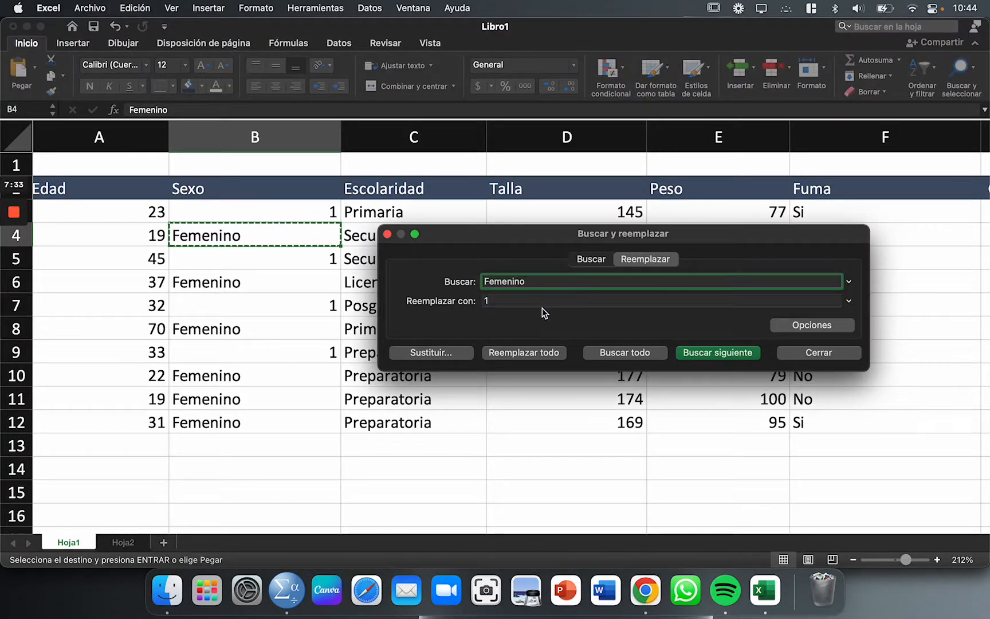
left_click(540, 303)
type("2")
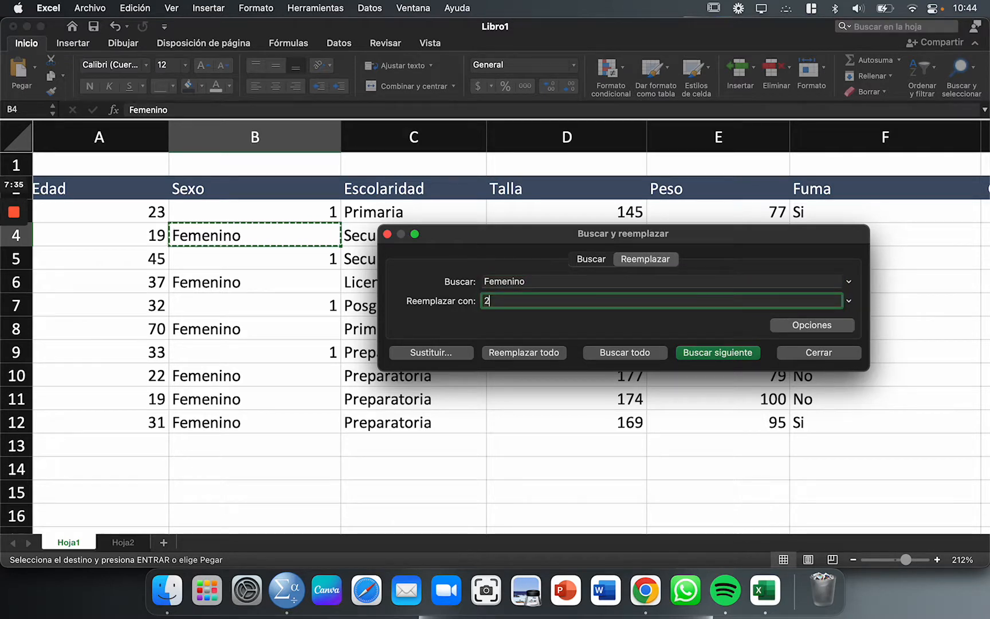
left_click(533, 356)
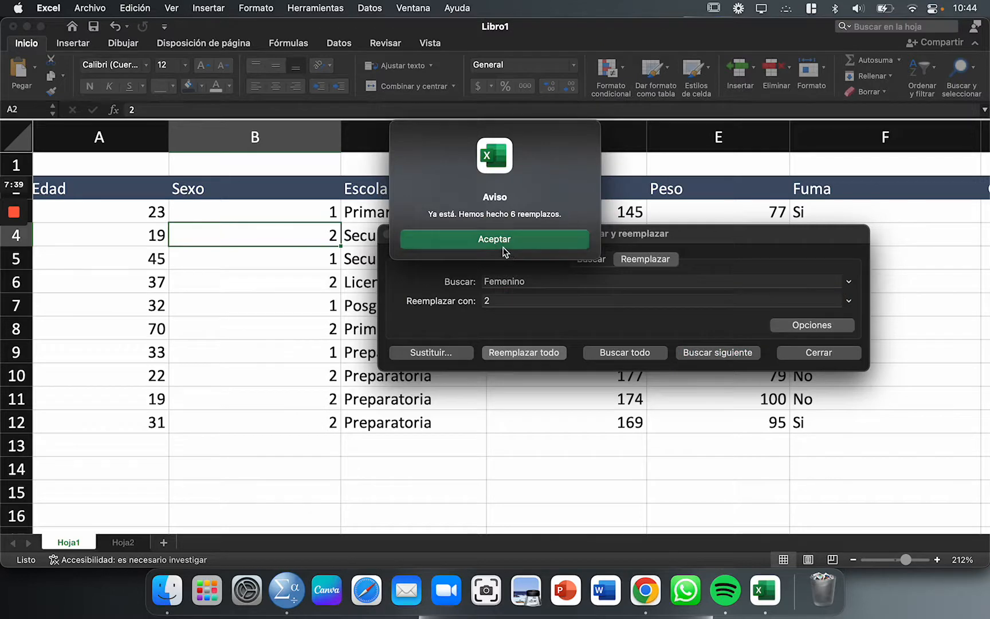
left_click(504, 251)
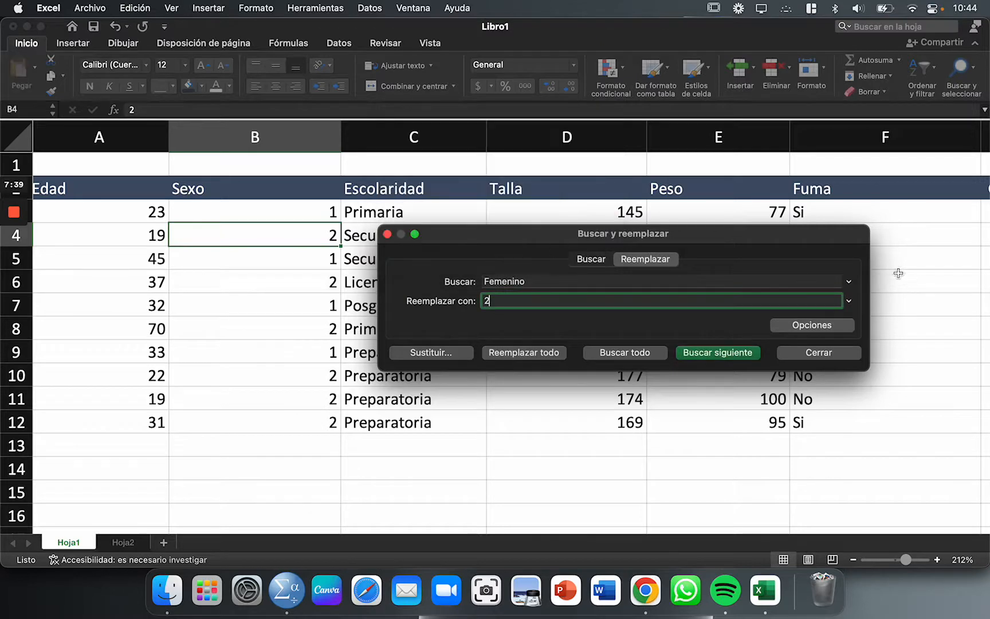
left_click(388, 235)
Copy the coded Sexo values from B3:B12 and paste them into SPSS from case 1 of the column beside Edad.
left_click(252, 219)
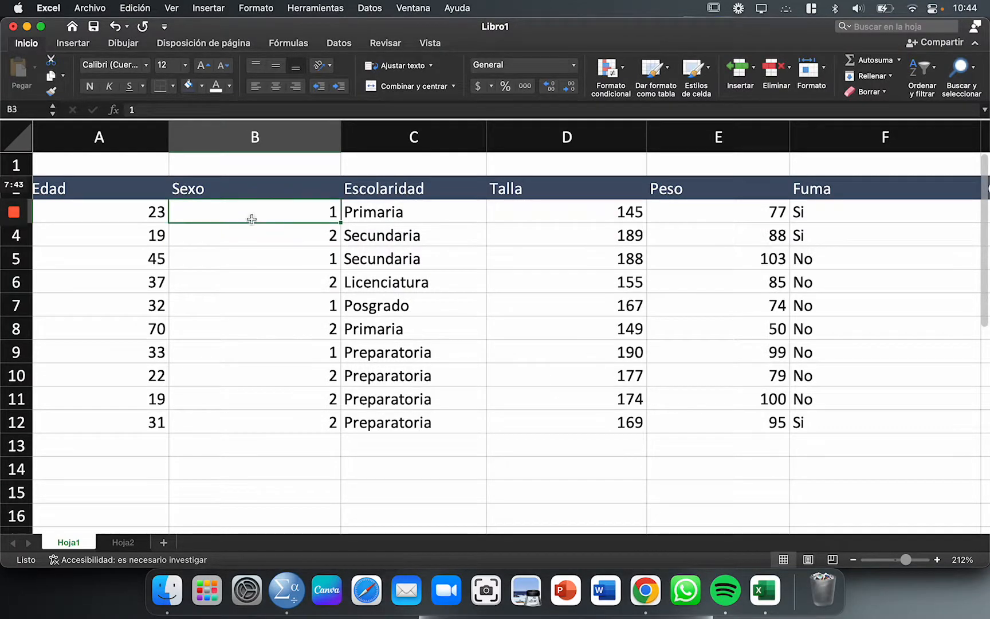
scroll(252, 218, "left", 1)
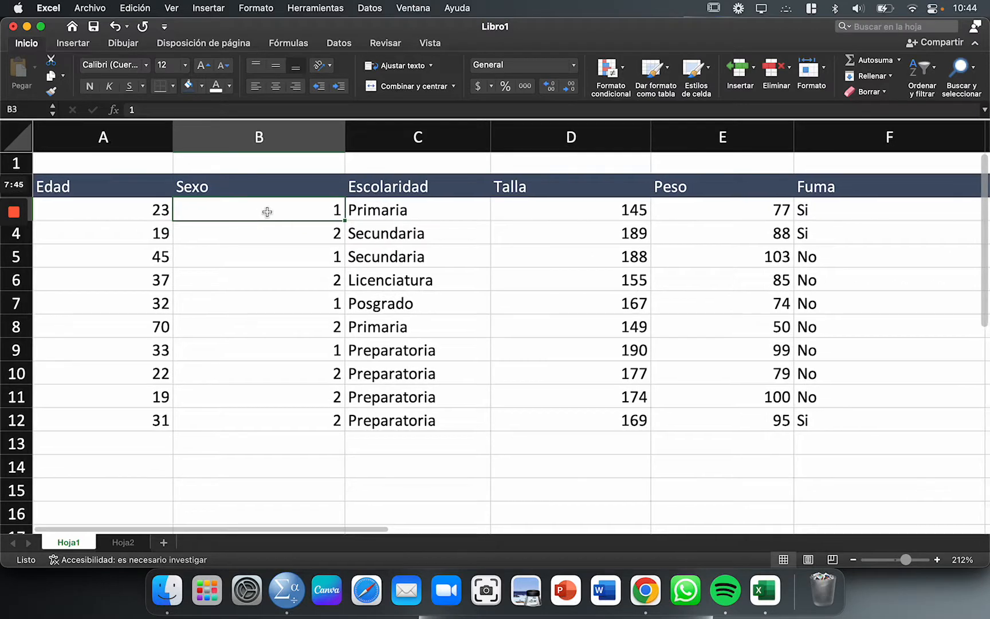
left_click_drag(265, 212, 243, 416)
left_click(275, 210)
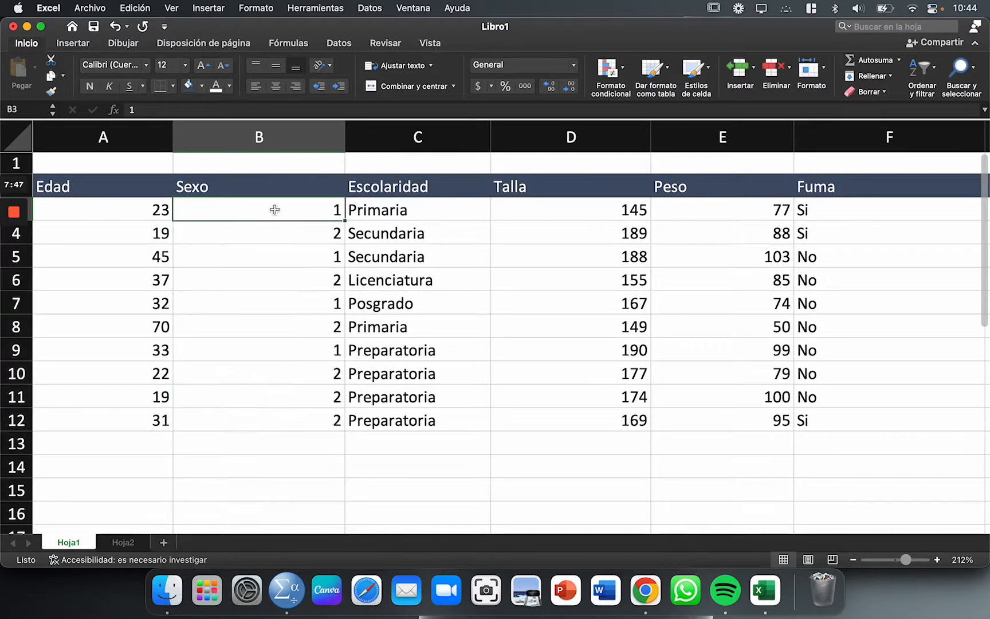
left_click_drag(275, 210, 299, 416)
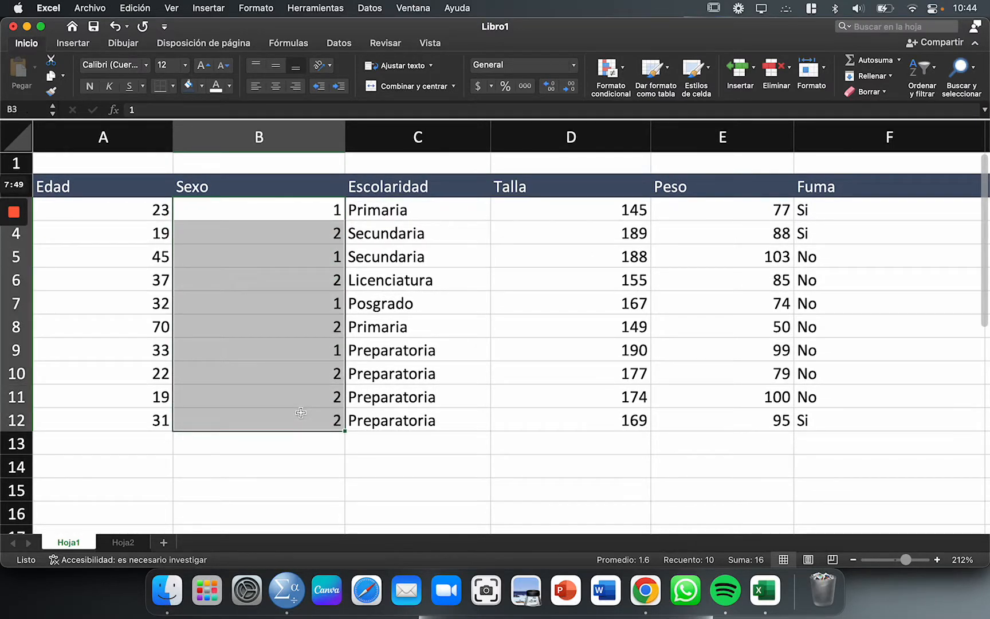
key("super+c")
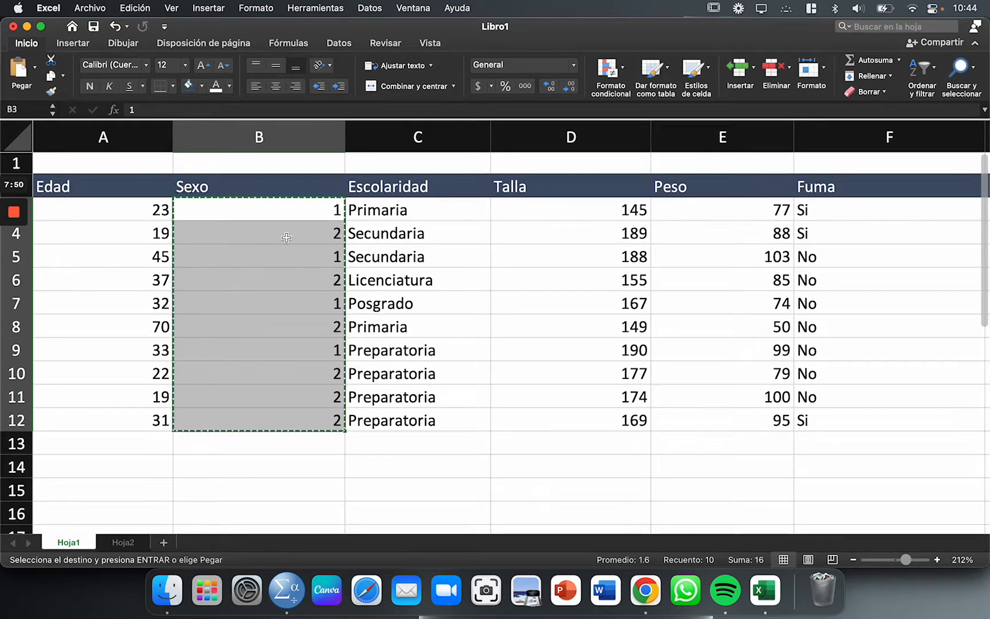
left_click(287, 590)
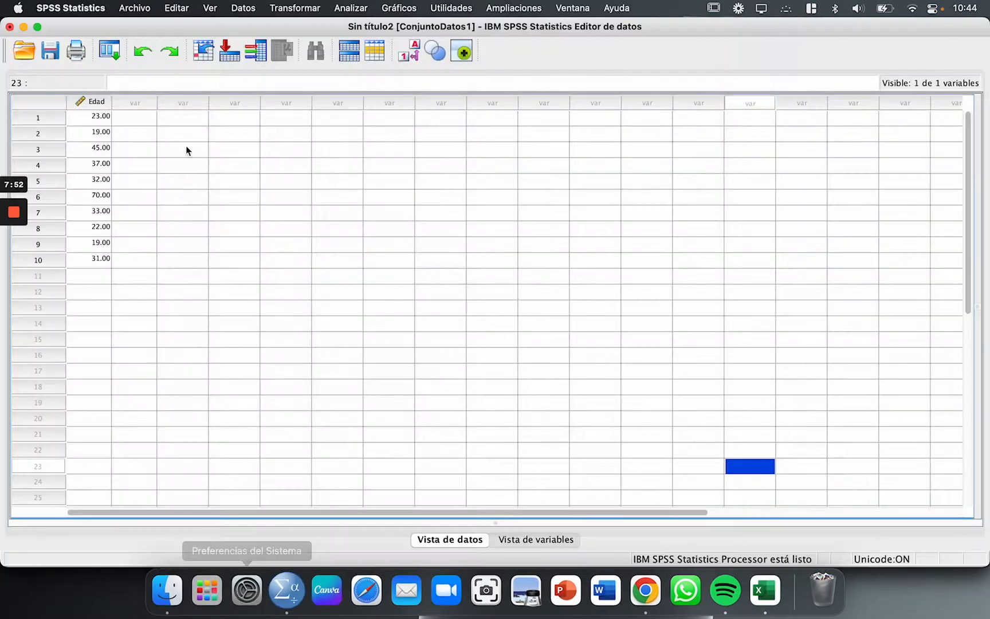
left_click(133, 119)
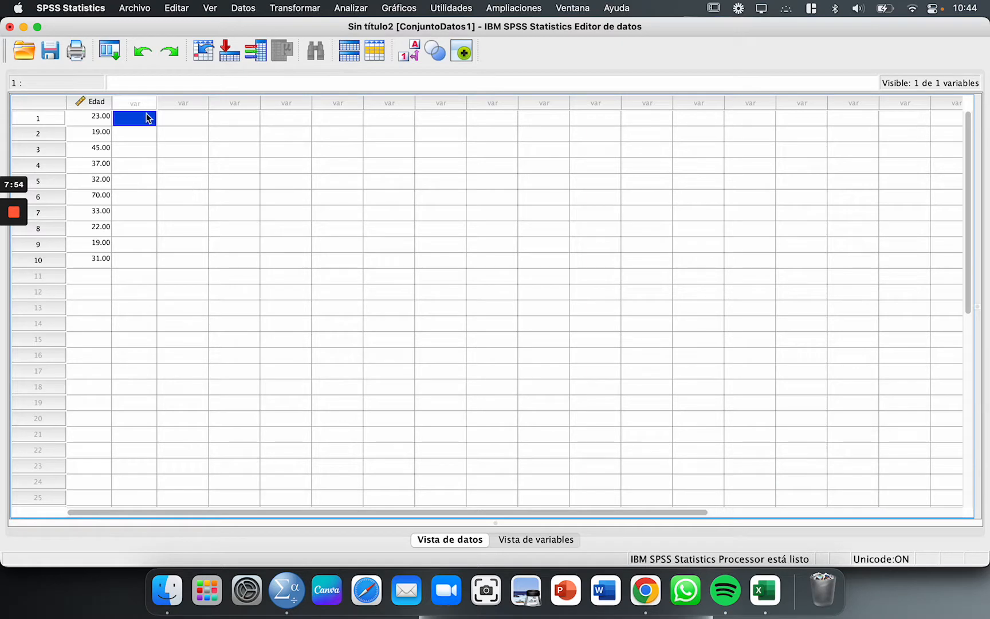
key("super+v")
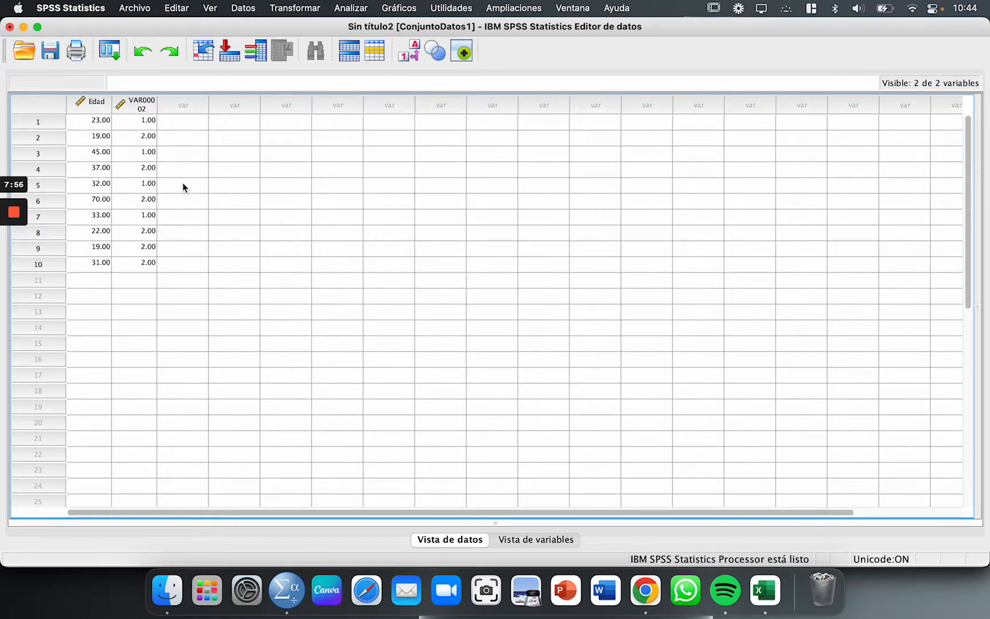
Examine the newly pasted variable beside Edad in the data view and its definition row in the variable view.
left_click(228, 203)
left_click(143, 106)
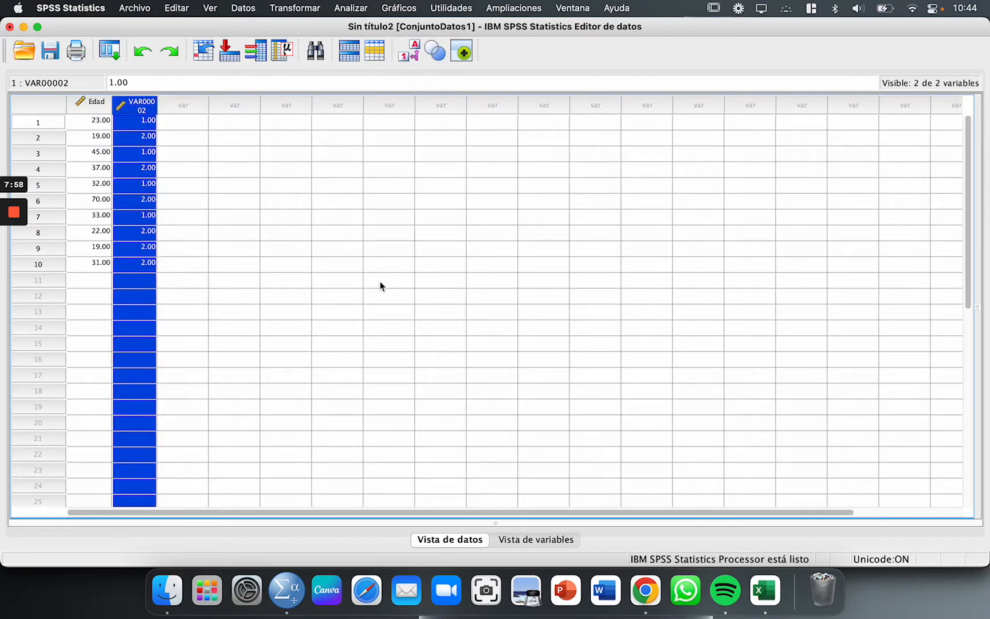
left_click(599, 456)
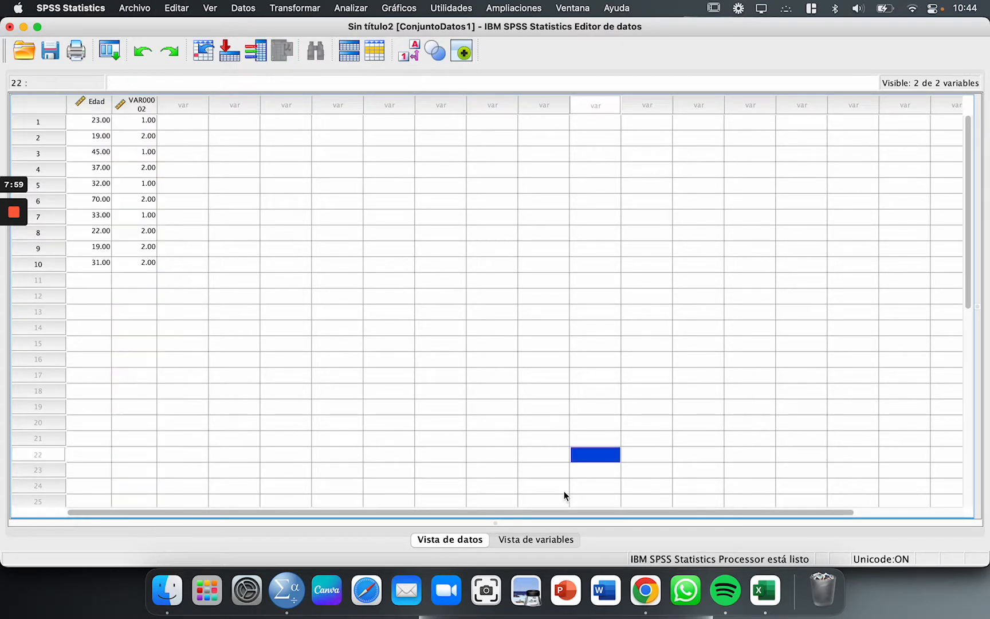
left_click(511, 541)
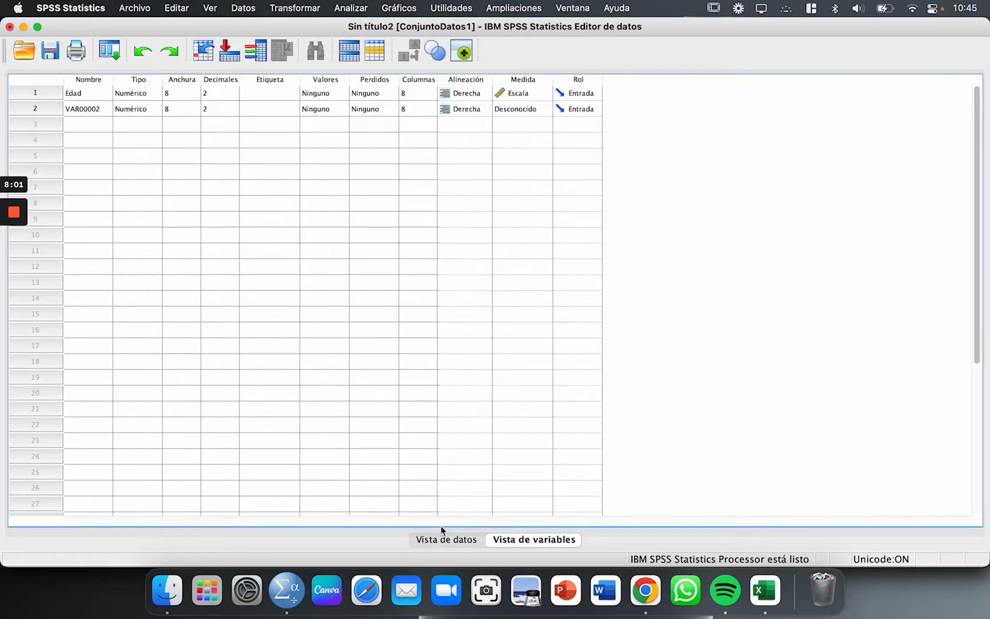
left_click(82, 109)
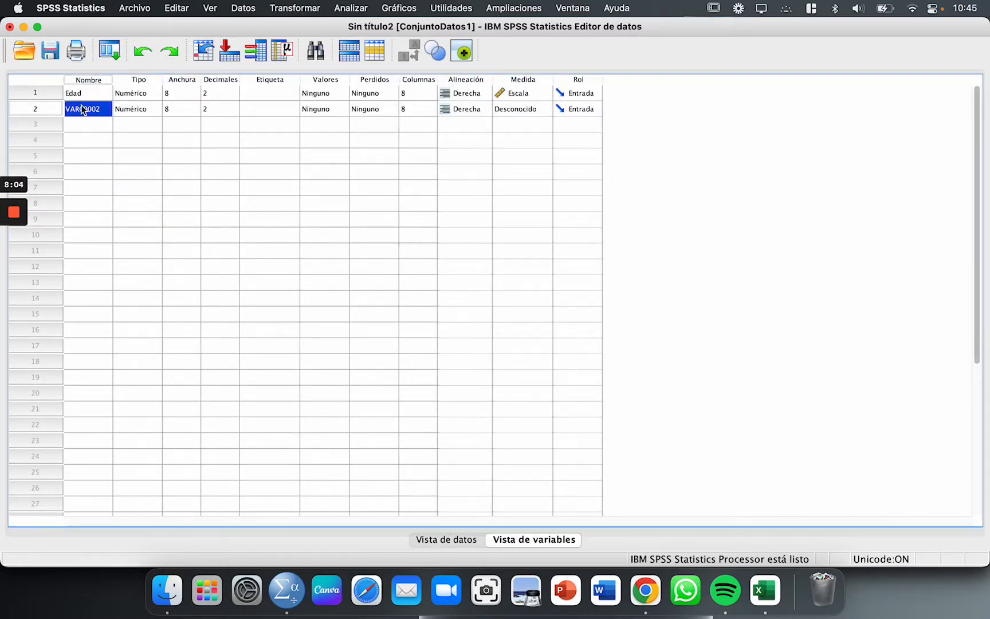
left_click(22, 112)
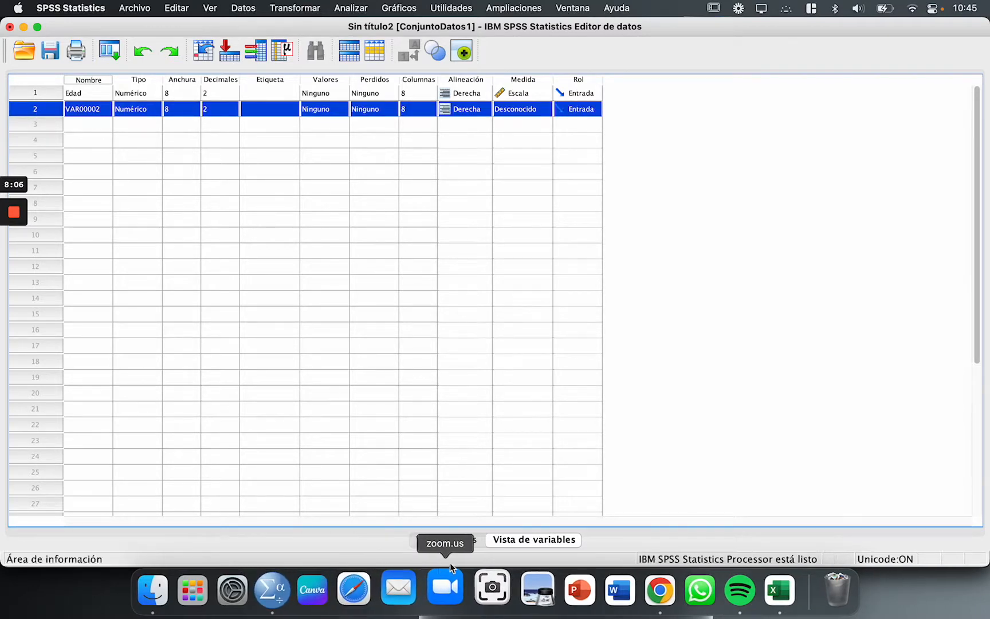
left_click(439, 541)
left_click(141, 105)
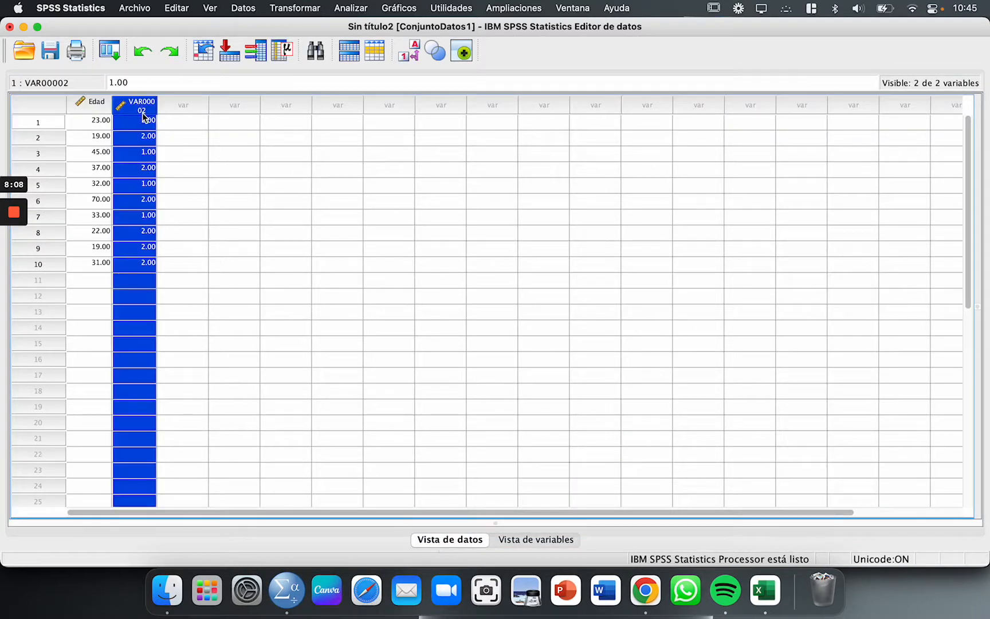
Rename the second variable, VAR00002, as Sexo in the variable view.
left_click(516, 540)
left_click(95, 111)
left_click(96, 111)
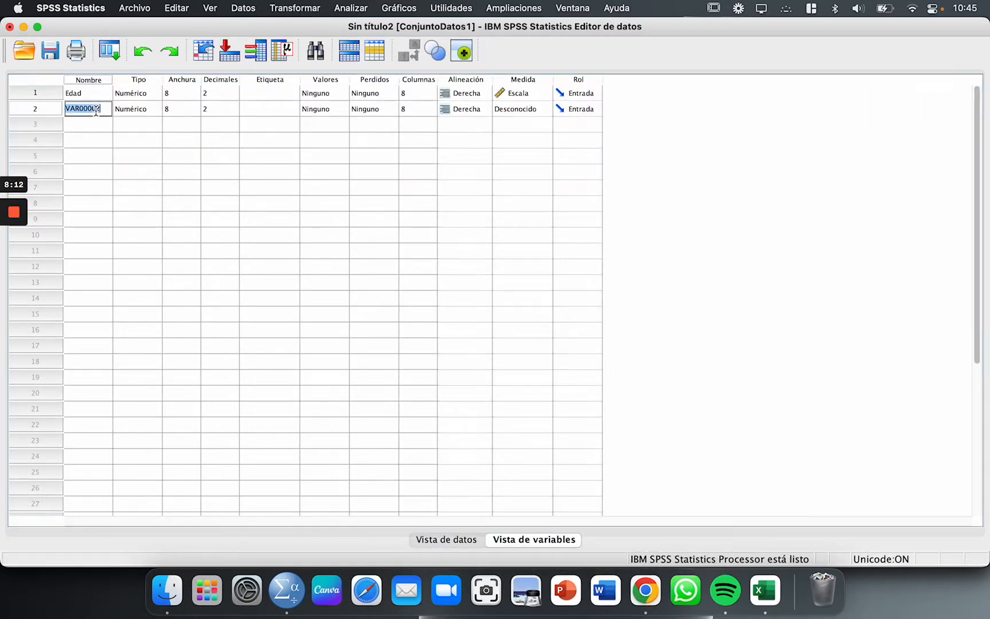
type("Sexo")
left_click(335, 156)
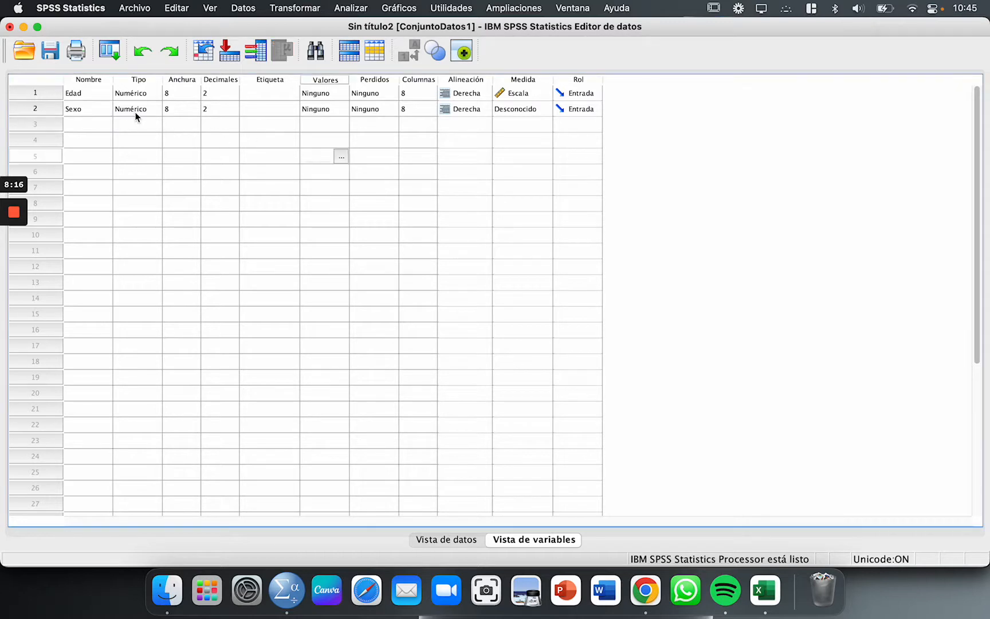
Open the value labels of the Sexo variable and add the label Masculino for value 1.
left_click(137, 114)
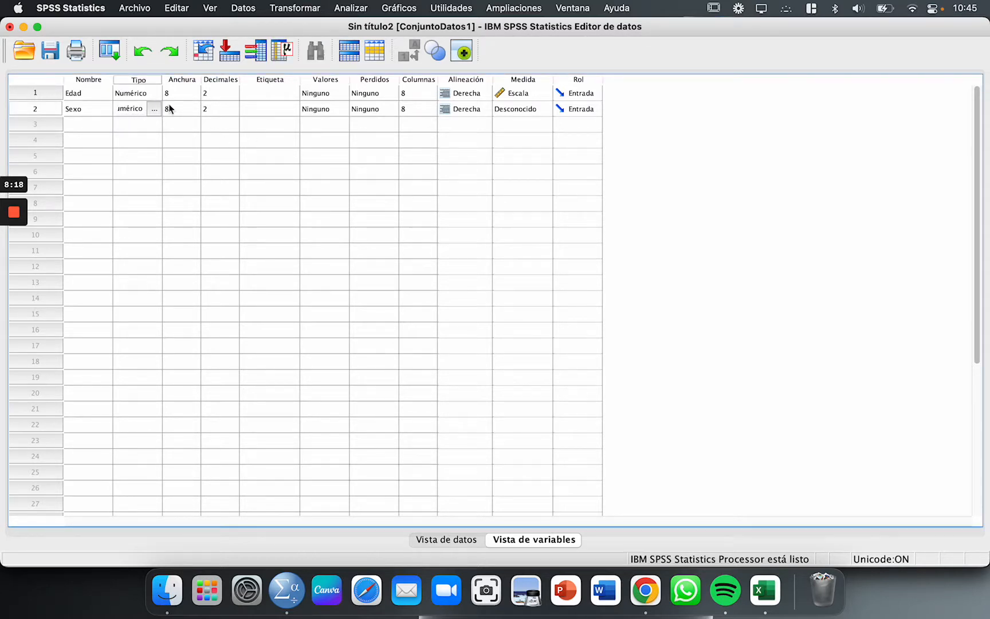
left_click(276, 111)
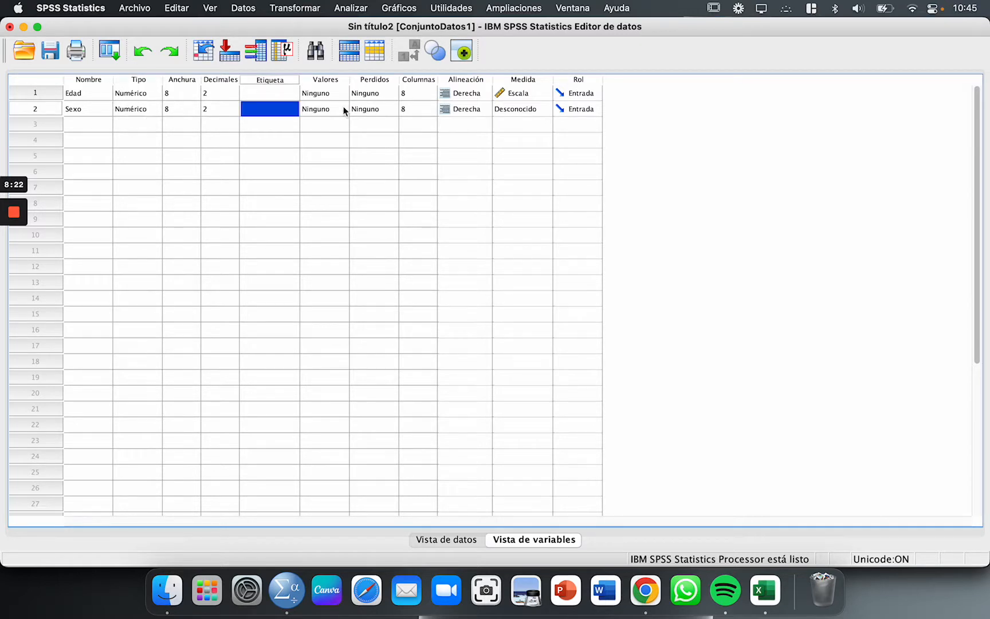
left_click(319, 110)
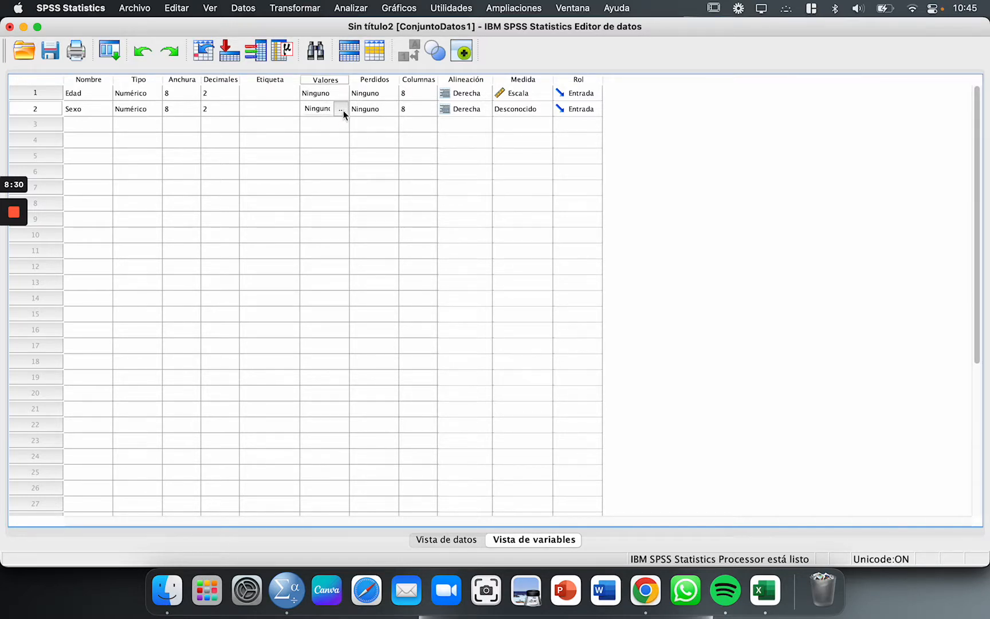
left_click(342, 110)
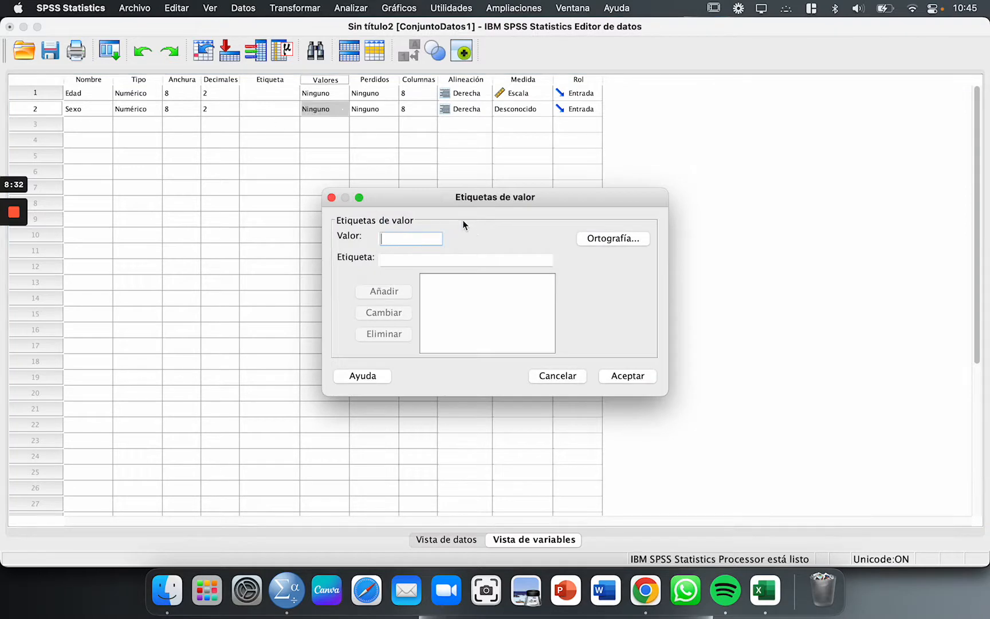
left_click_drag(429, 202, 425, 175)
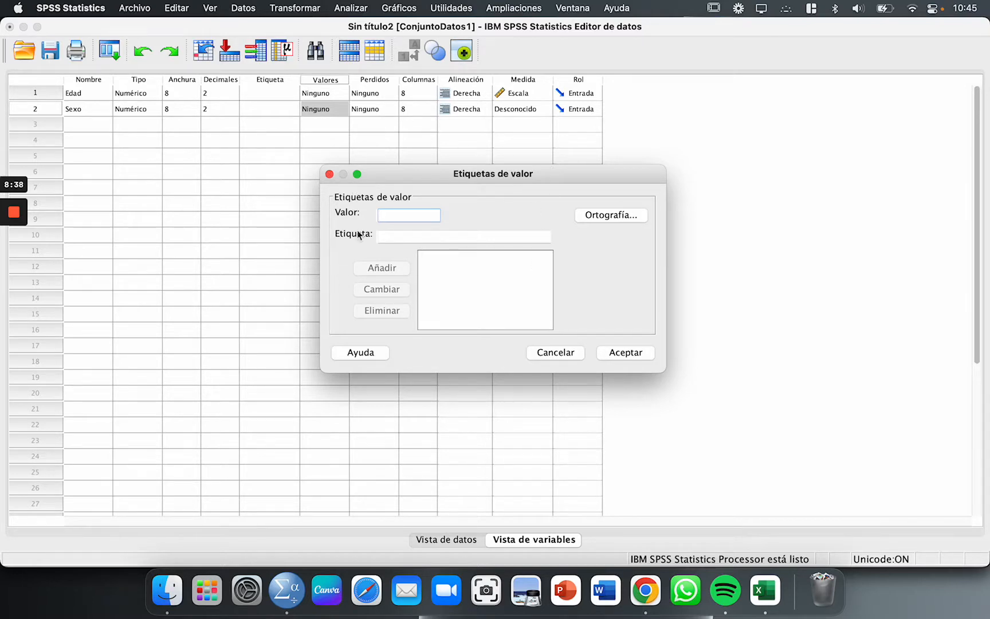
left_click(429, 231)
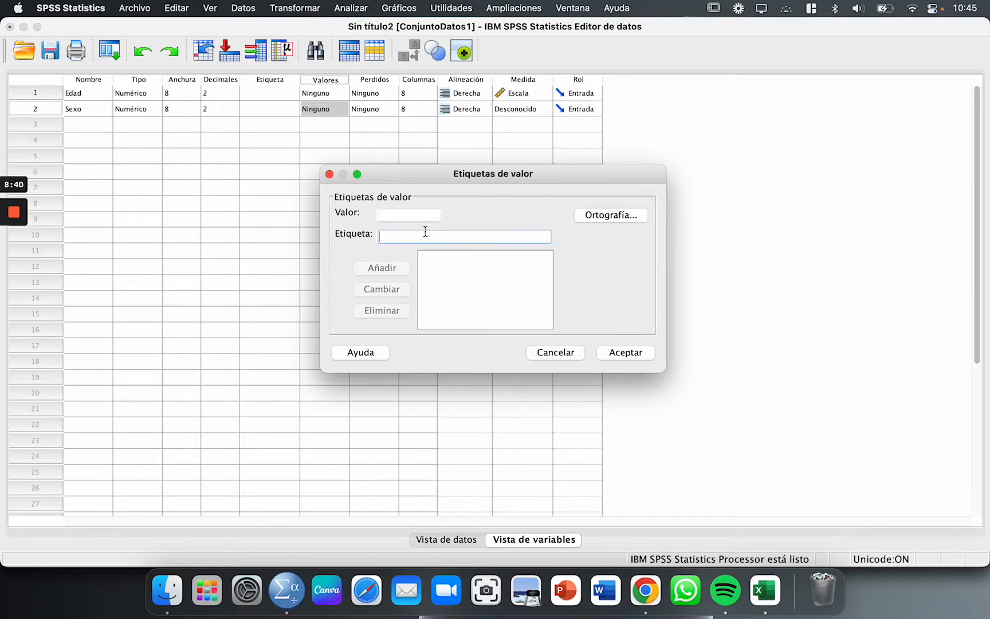
left_click(398, 216)
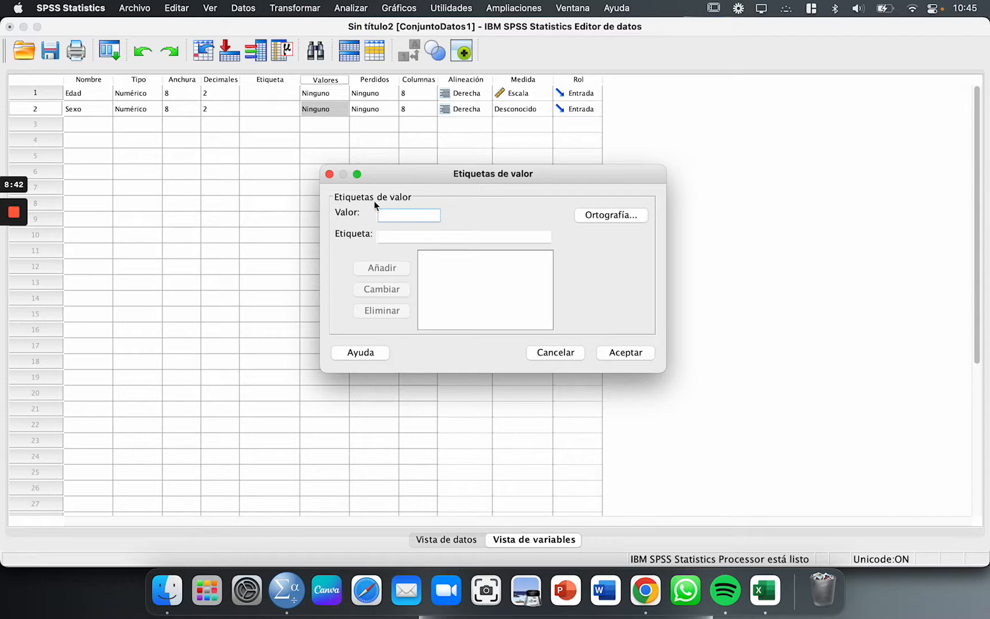
left_click(407, 231)
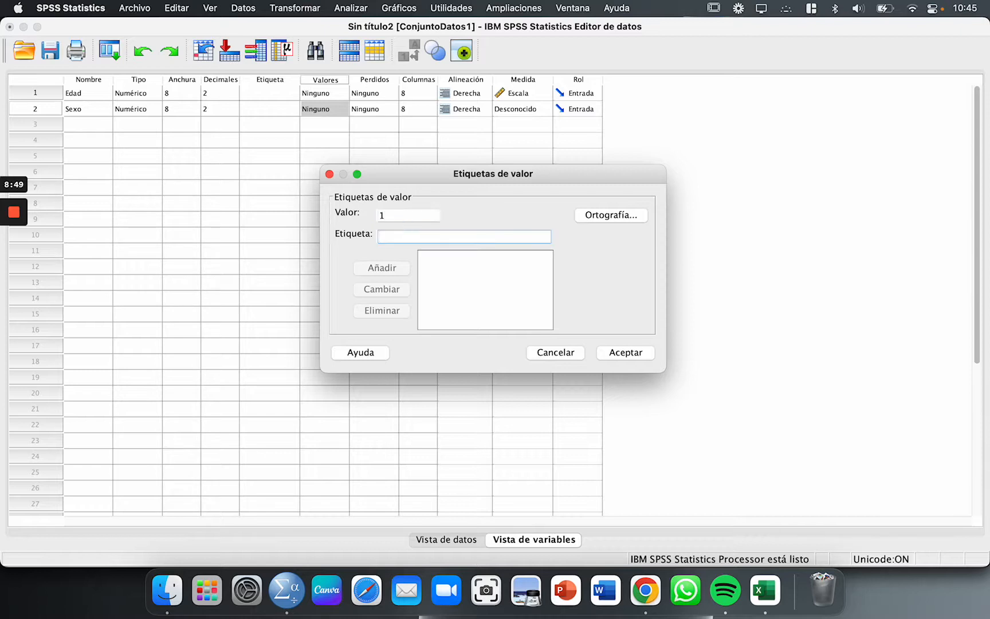
type("Masculino")
left_click(389, 272)
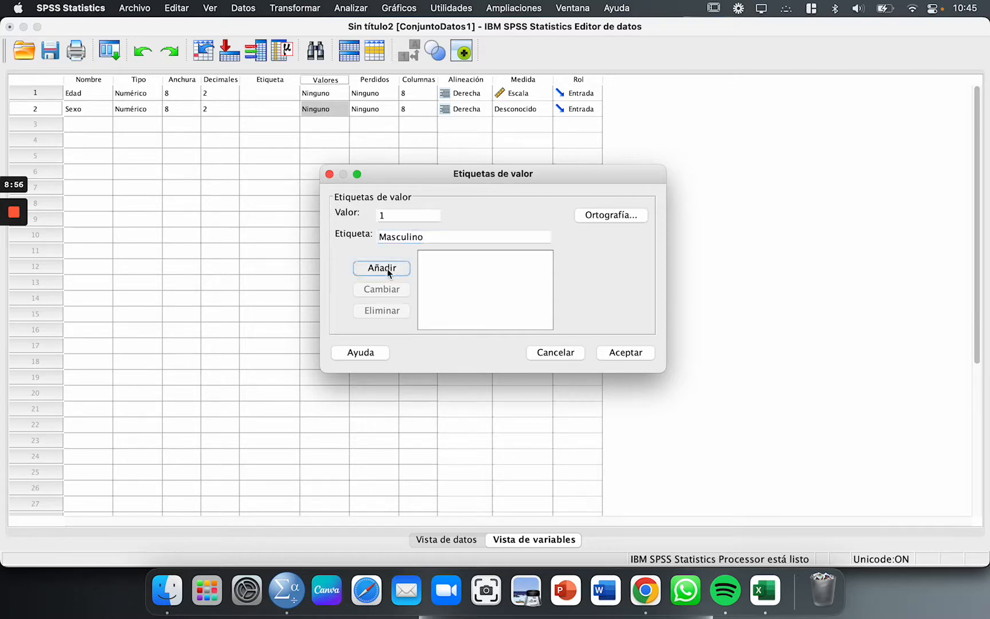
Add the label Femenino for value 2 and accept the Sexo value labels.
type("2")
left_click(403, 235)
type("Fe")
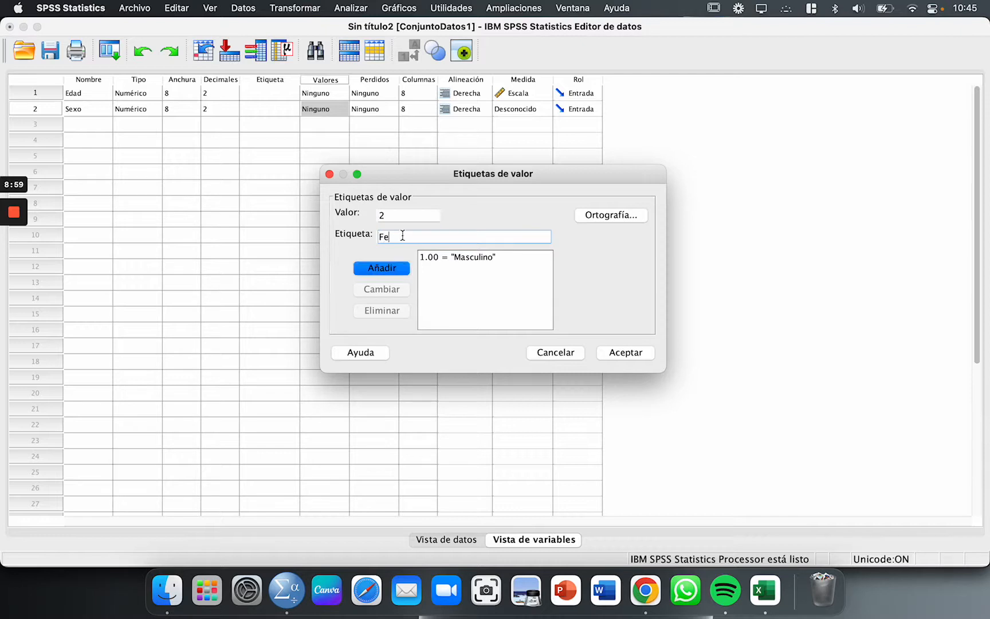
type("menino")
left_click(392, 271)
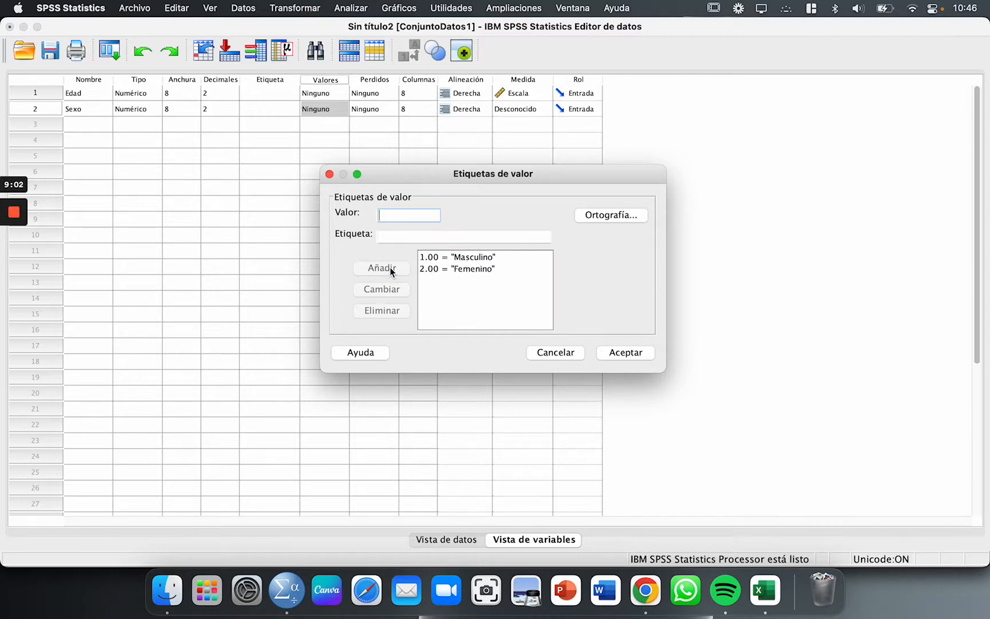
left_click(617, 353)
left_click(322, 298)
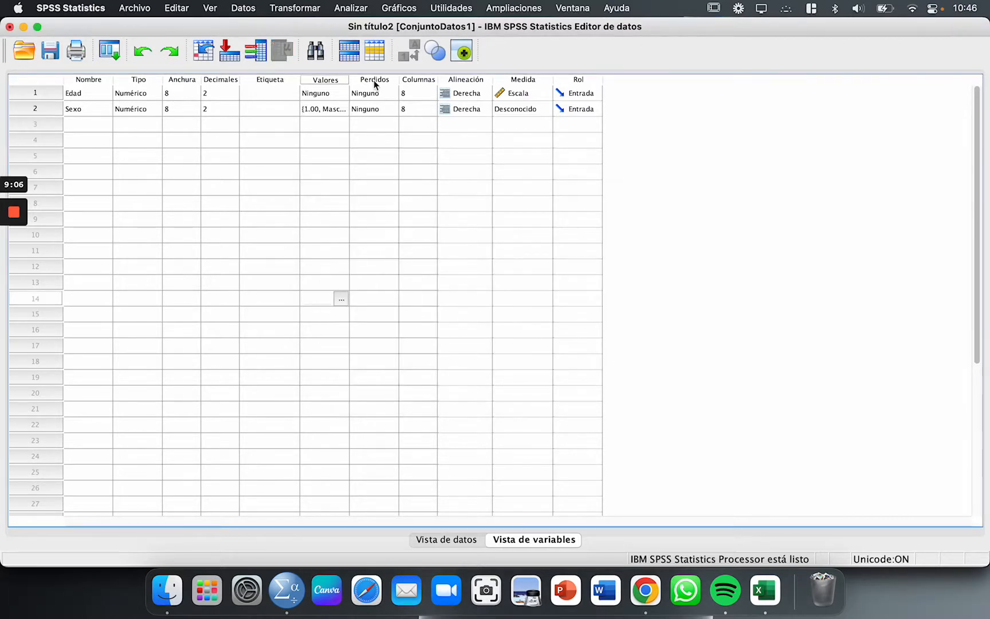
Set the measurement level of the Sexo variable to Nominal.
left_click(368, 112)
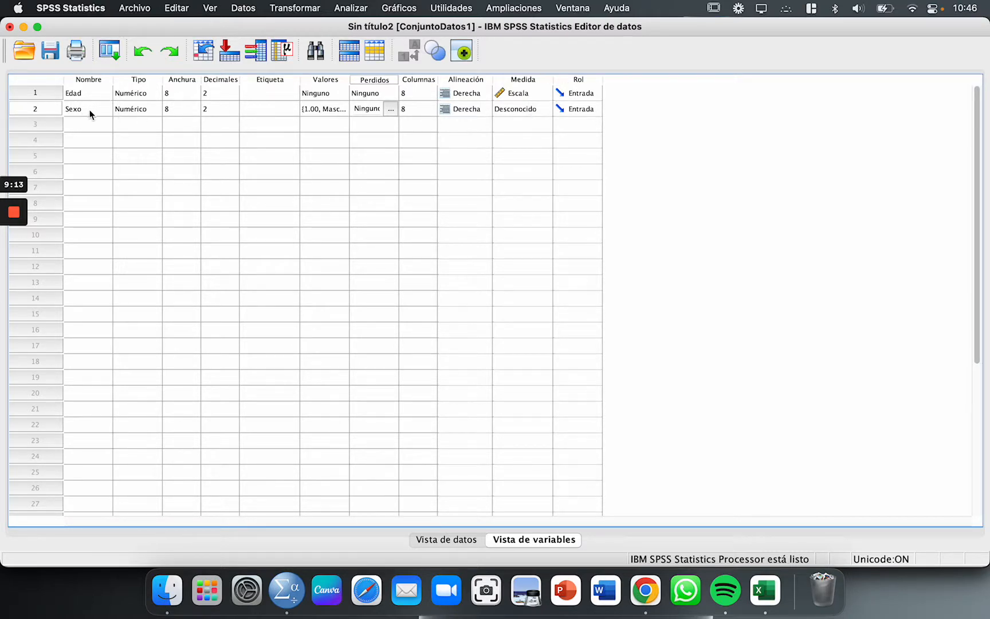
left_click(522, 109)
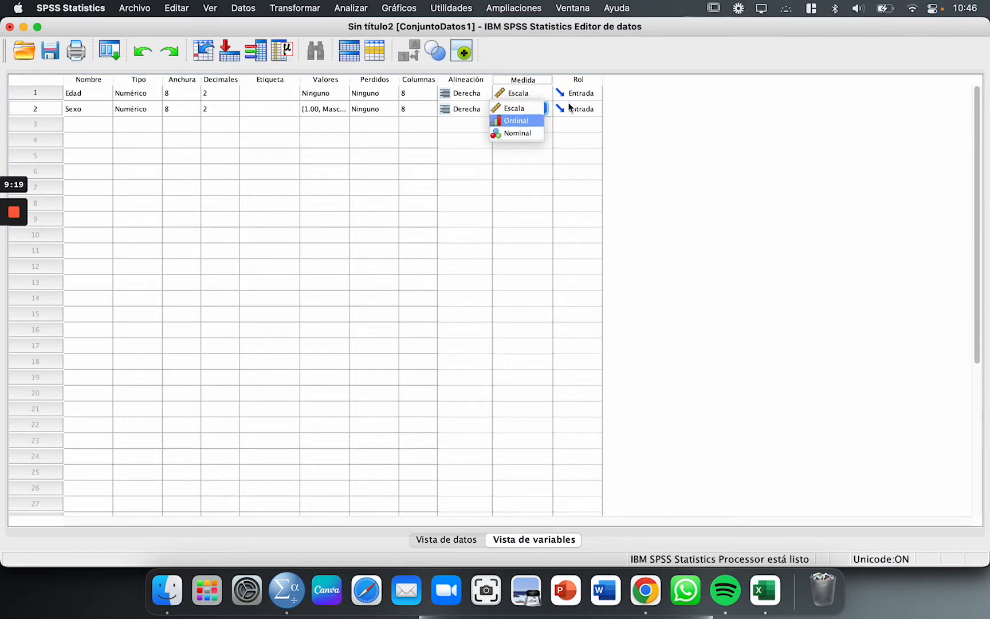
left_click(517, 134)
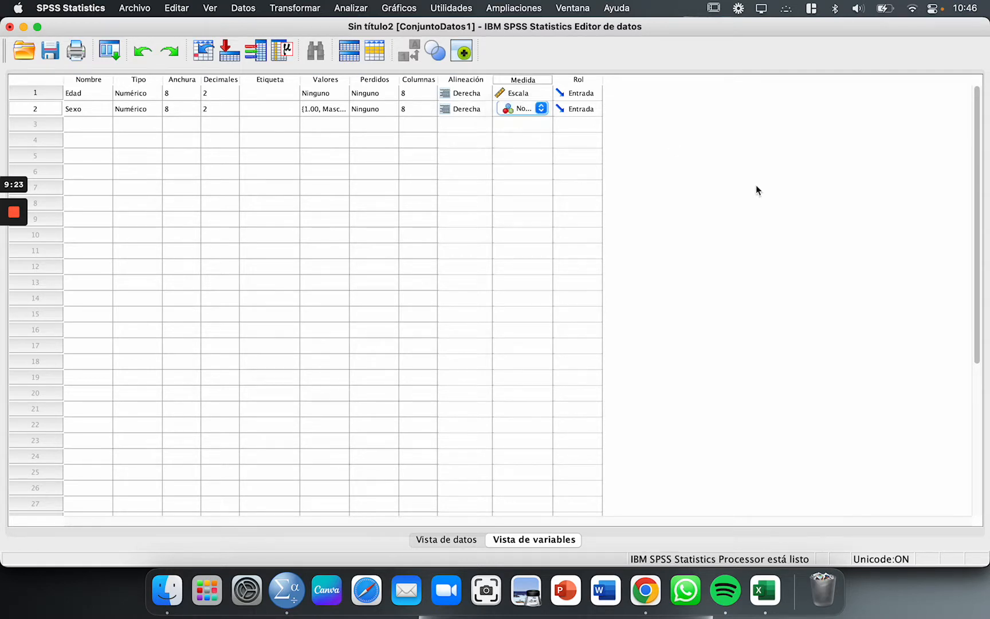
Select the ten Sexo cases in the data view and display their value labels instead of the numeric codes.
left_click(422, 541)
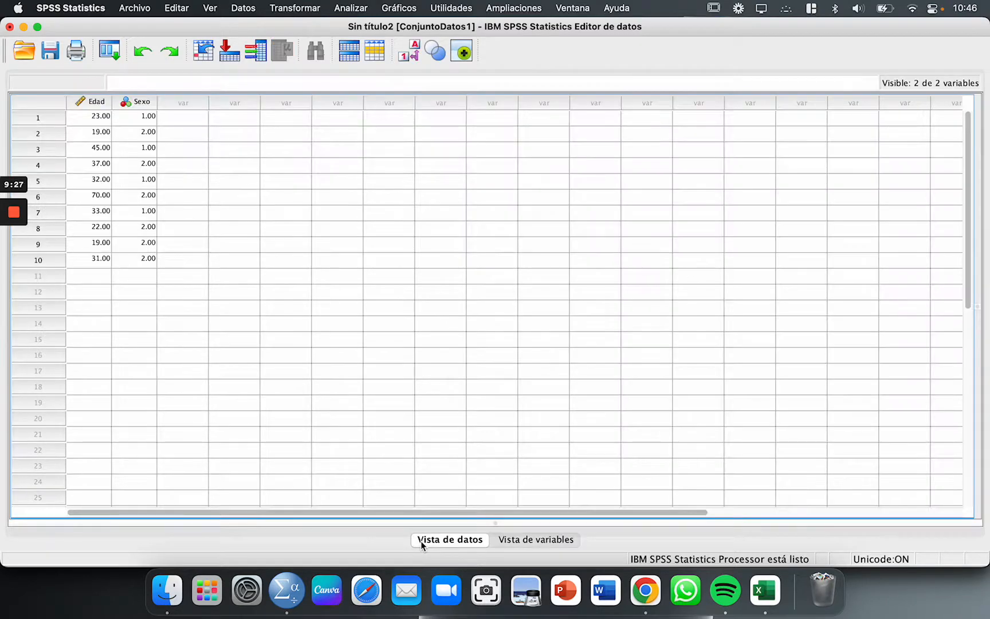
left_click_drag(136, 117, 141, 261)
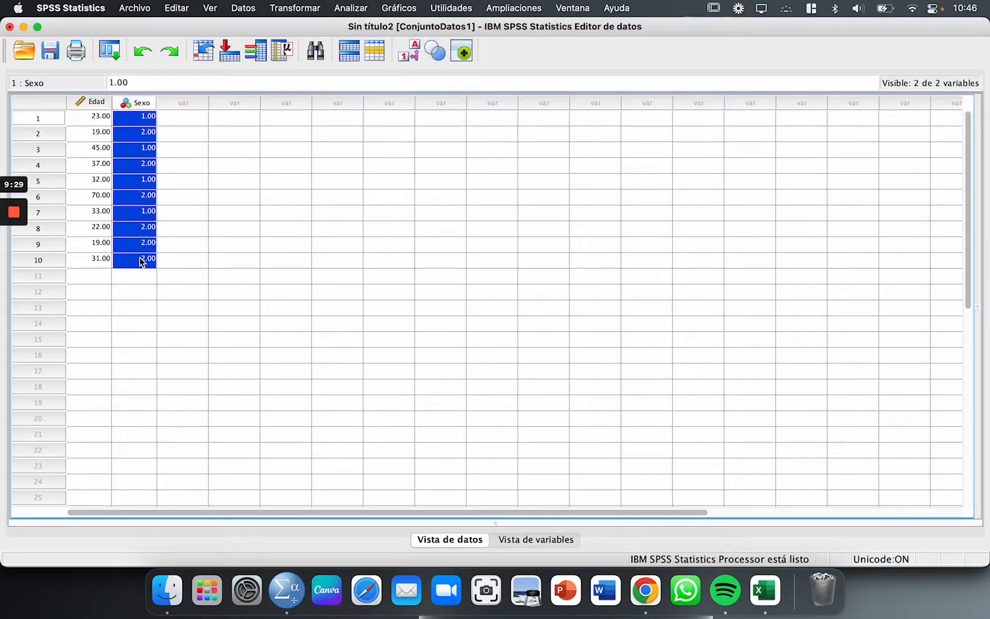
left_click(292, 263)
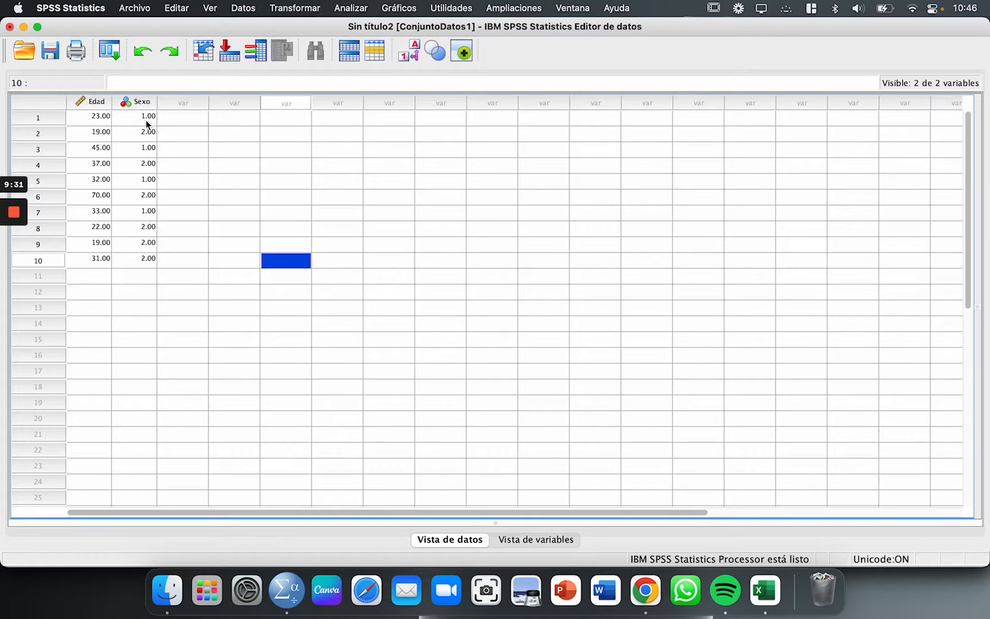
left_click(147, 118)
left_click_drag(146, 123, 146, 261)
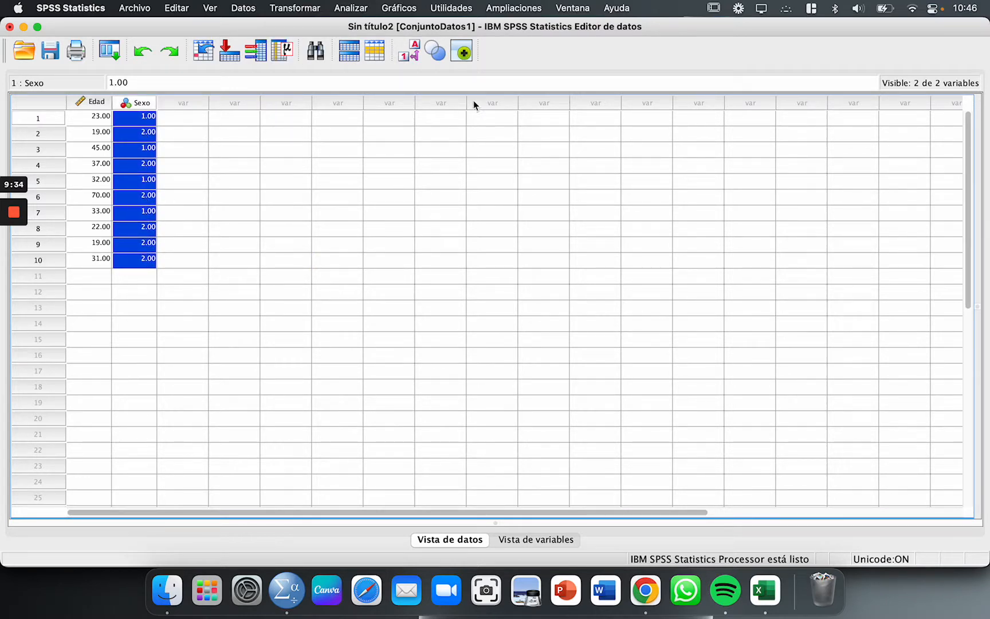
left_click(408, 52)
left_click(409, 53)
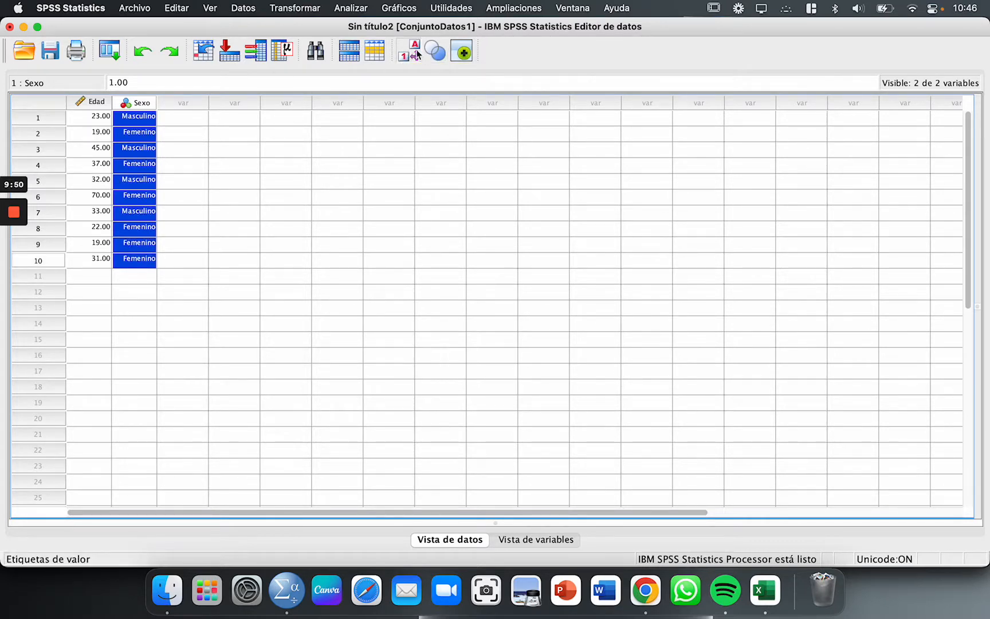
Return the data view to numeric codes and examine the Sexo cases coded 1.
left_click(408, 53)
left_click(135, 182)
left_click(133, 117)
left_click(138, 152)
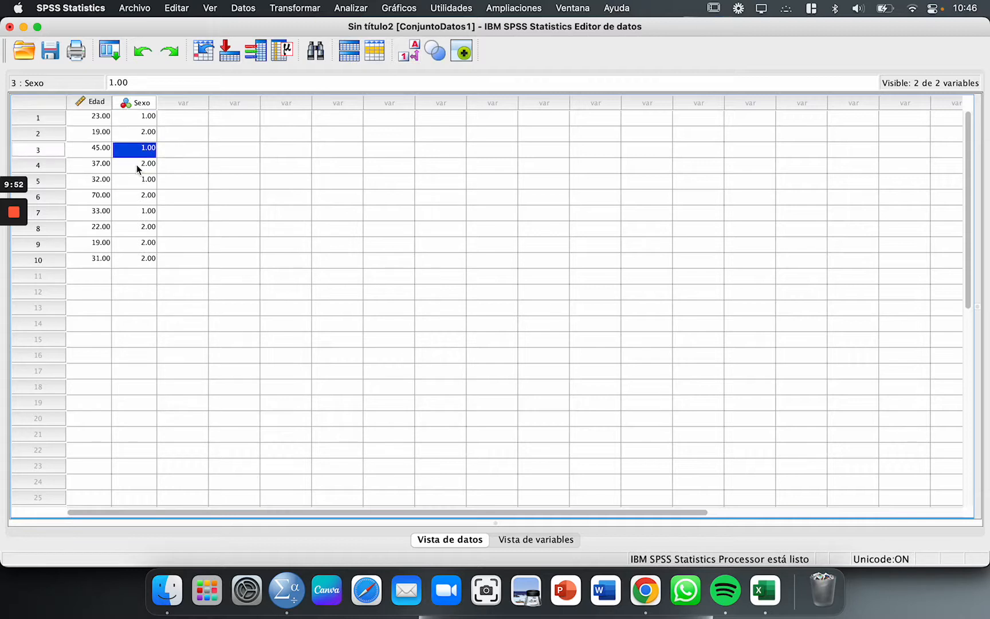
left_click(135, 181)
left_click(137, 212)
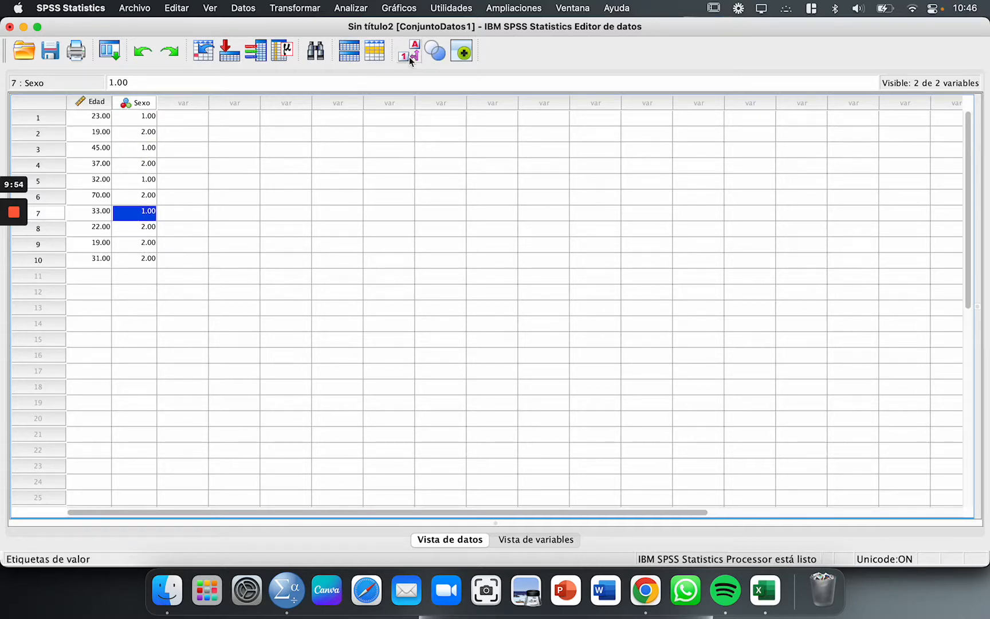
left_click(435, 51)
left_click(479, 400)
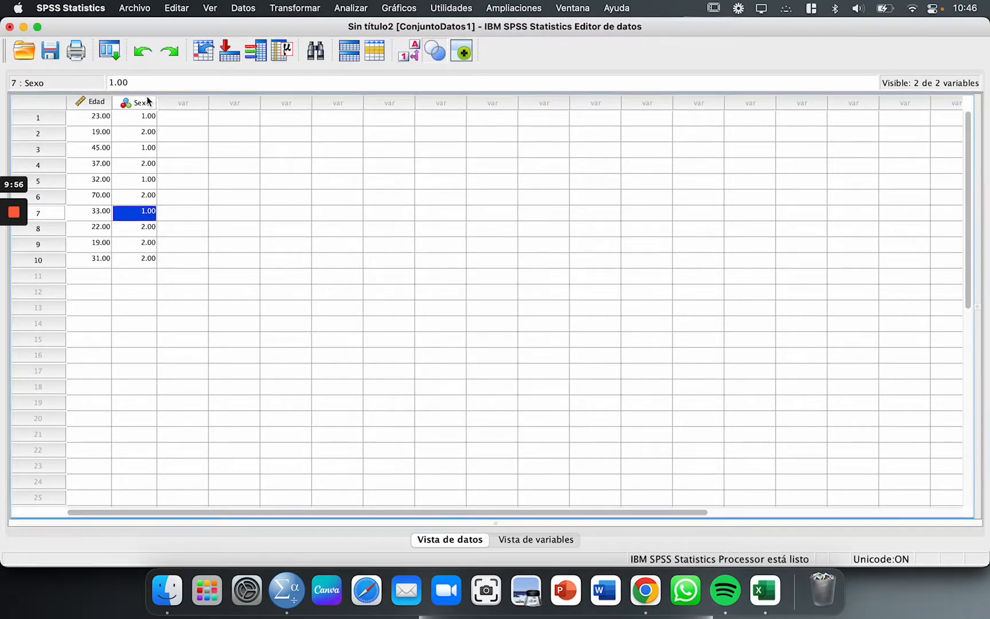
Display the value labels again and examine the Masculino and Femenino cases in the Sexo column.
left_click(149, 117)
left_click(409, 51)
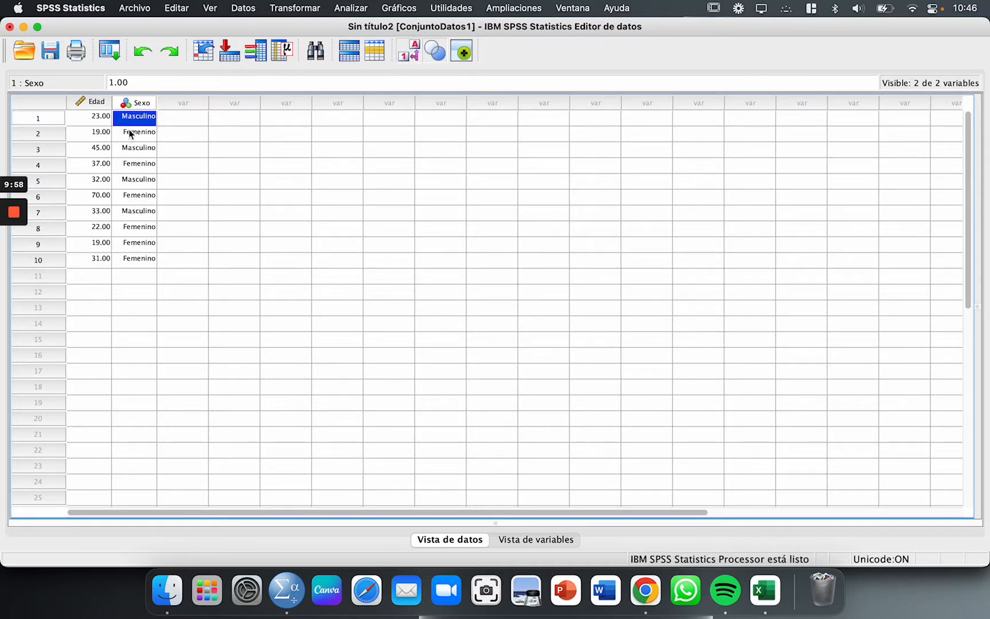
left_click(138, 150)
left_click(138, 181)
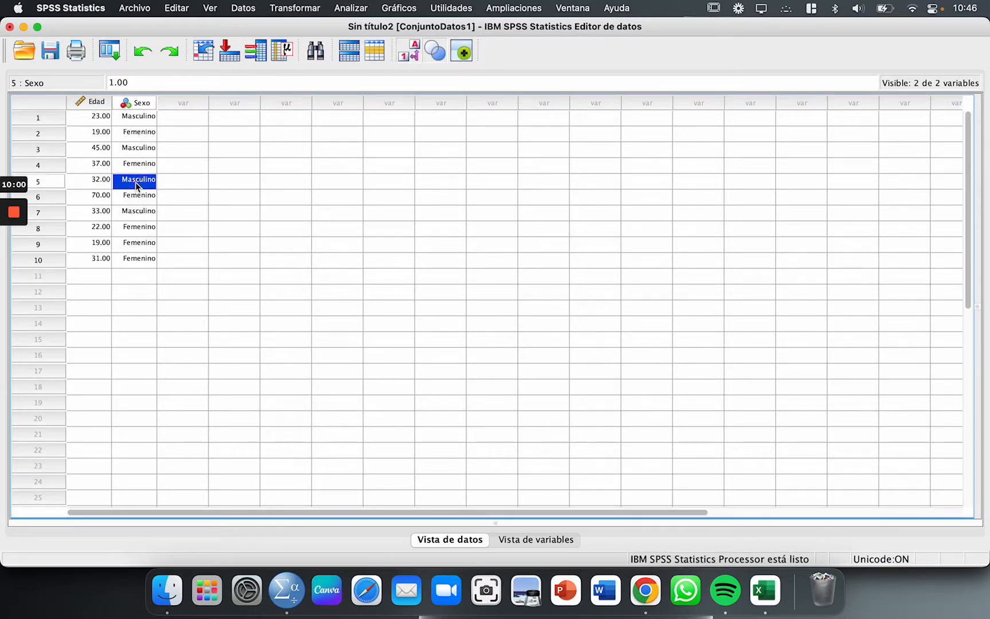
left_click(141, 211)
left_click(246, 215)
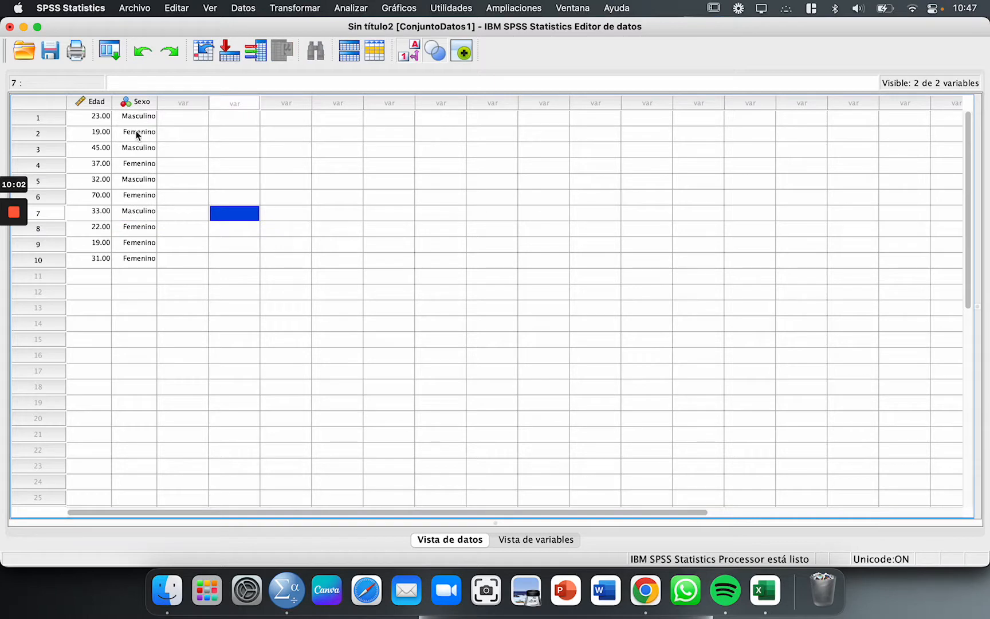
left_click_drag(137, 133, 144, 261)
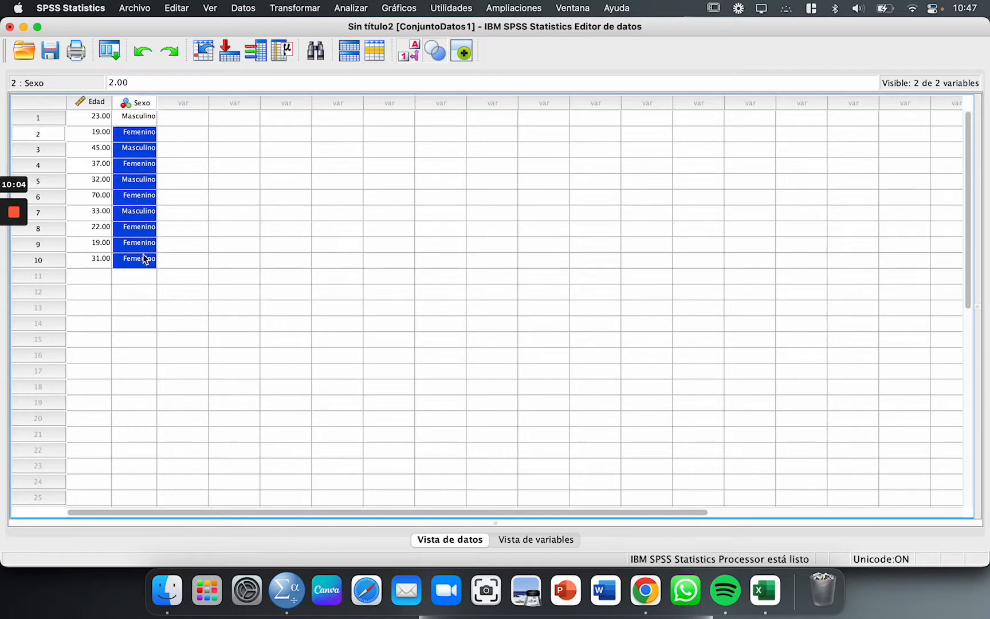
Turn off the value label display and review the numeric codes down the Sexo column.
left_click(412, 54)
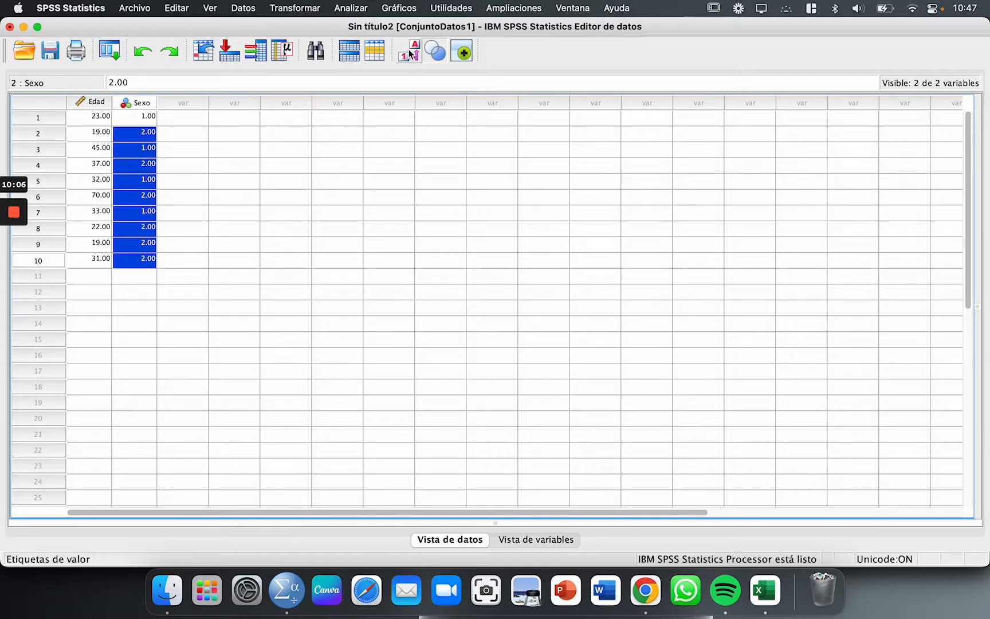
left_click(296, 168)
left_click_drag(139, 120, 138, 268)
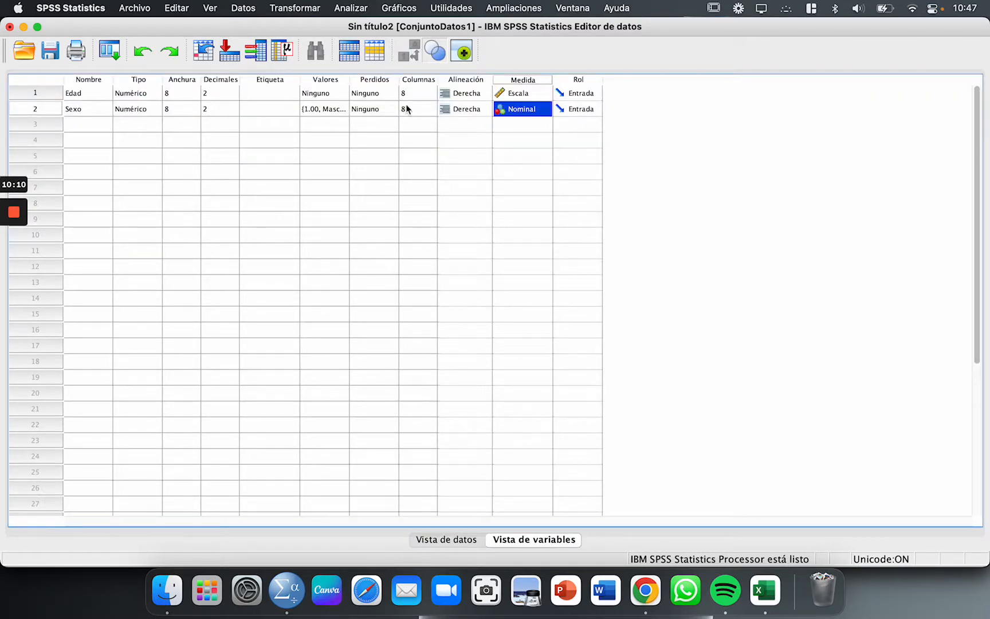
Review the value labels defined for Sexo in the variable view and close their dialog without changes.
double_click(342, 109)
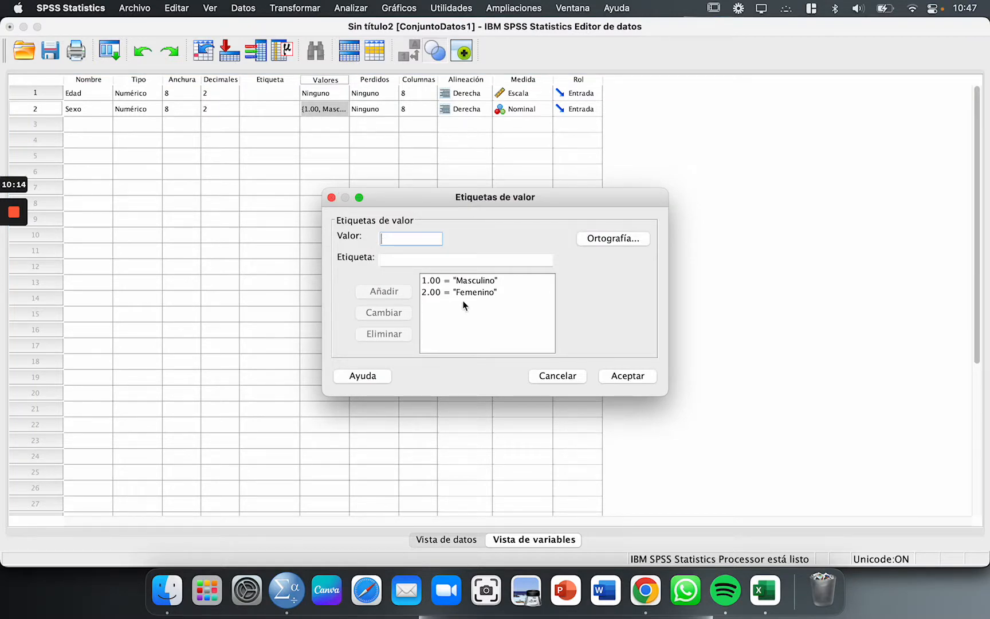
left_click(453, 280)
left_click(444, 292)
left_click(331, 198)
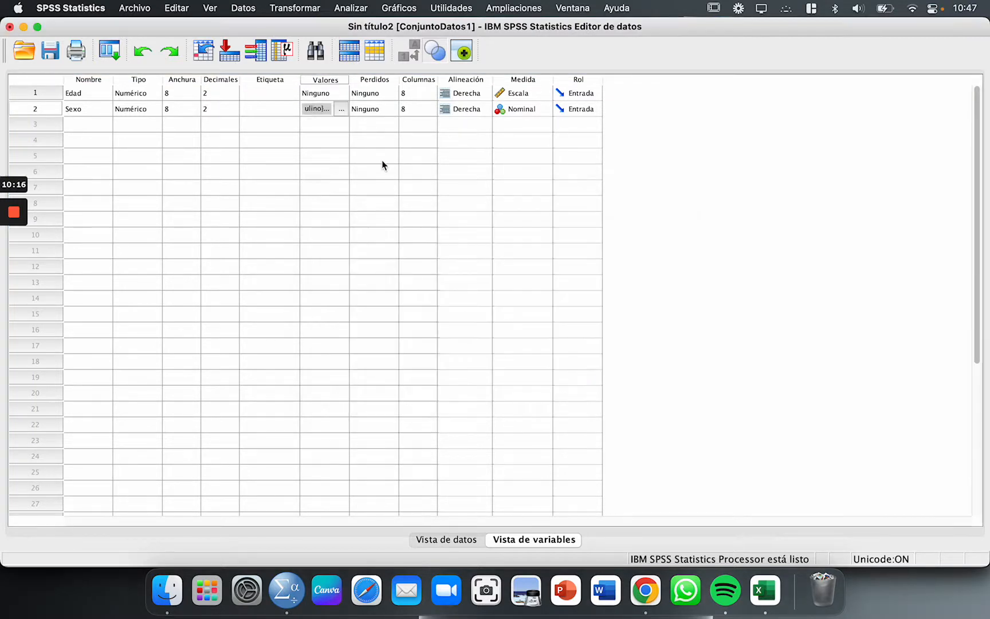
left_click(381, 160)
left_click(106, 124)
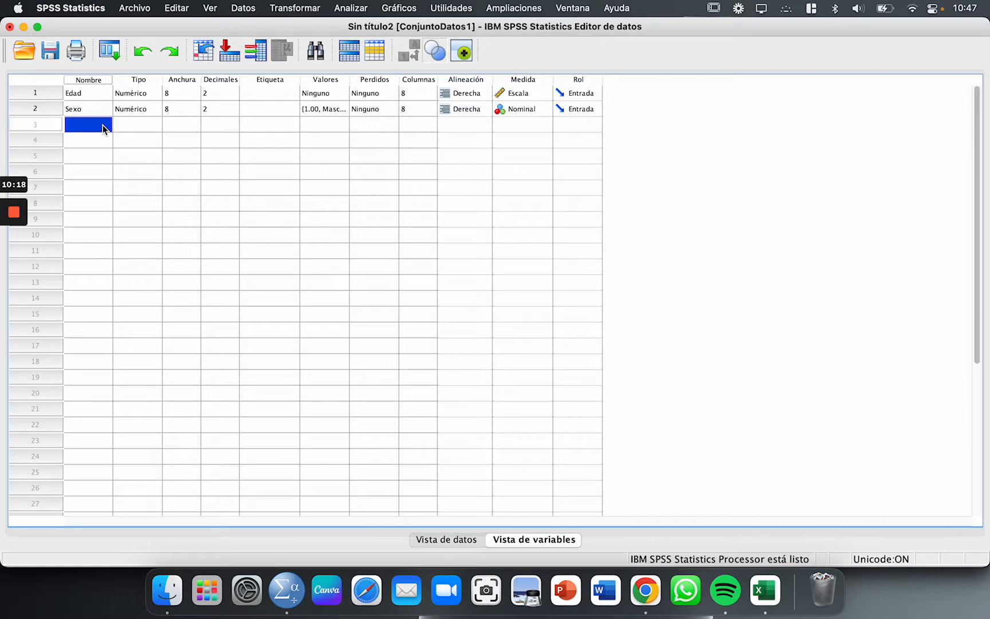
Switch to Excel, select the Escolaridad values in C3:C12 and open the find-and-replace dialog for replacing.
left_click(769, 611)
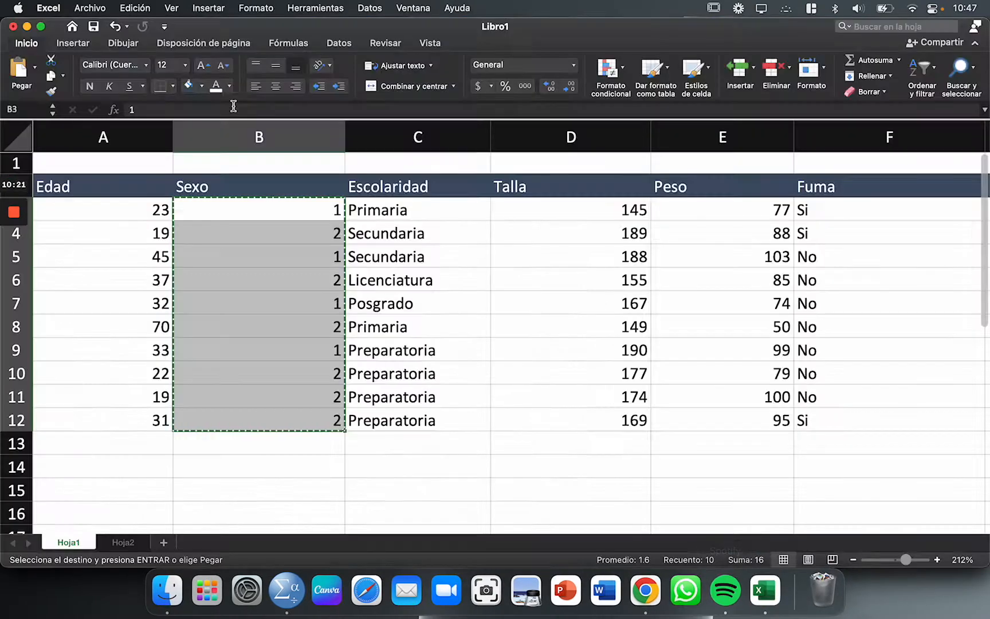
left_click_drag(396, 210, 453, 420)
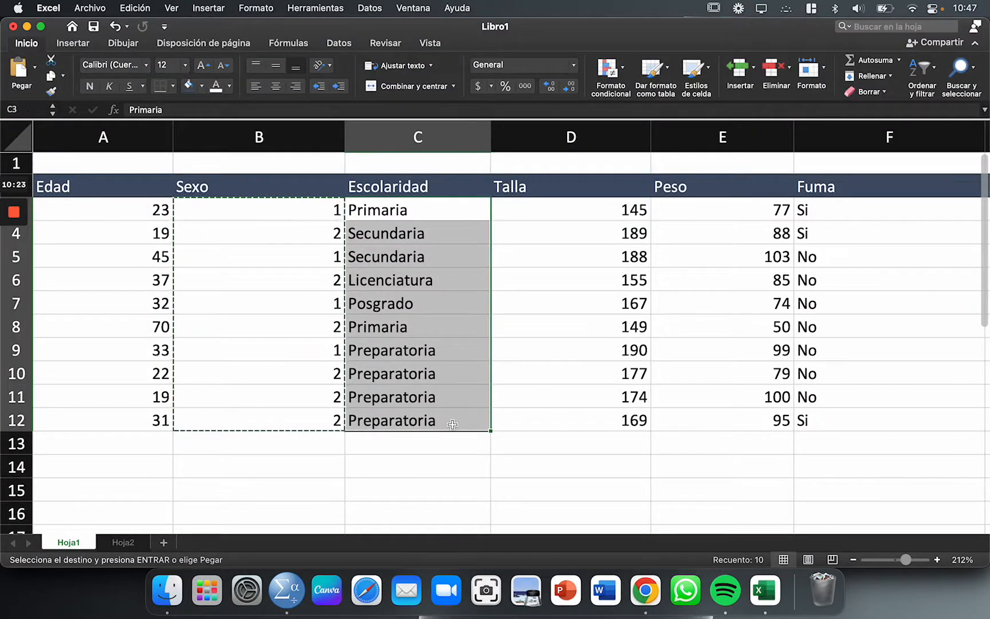
scroll(444, 287, "right", 1)
scroll(443, 287, "right", 3)
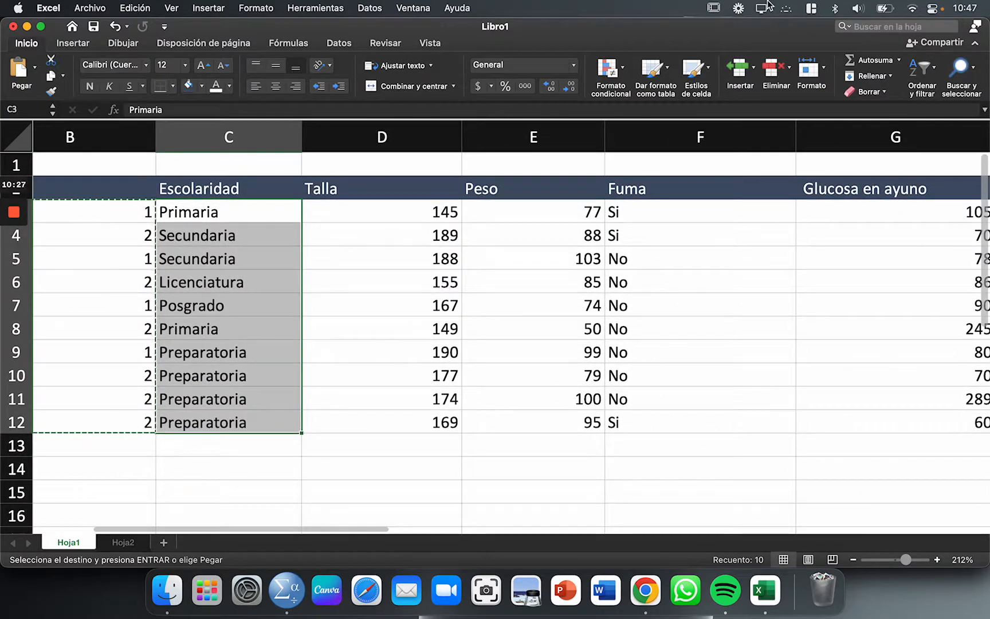
left_click(963, 69)
left_click(929, 109)
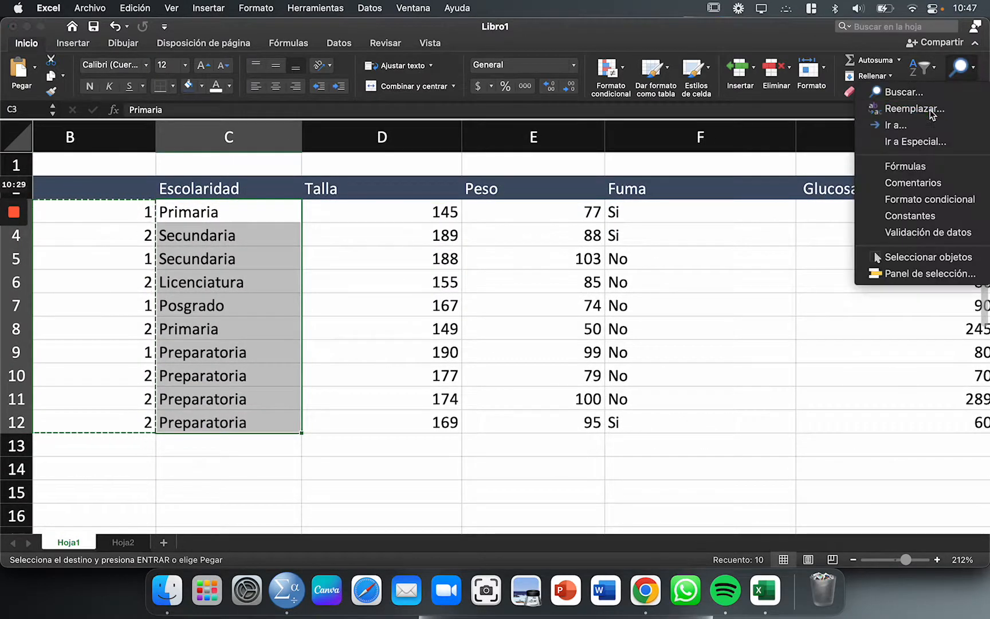
Replace every Primaria entry in the Escolaridad column with 1.
left_click(204, 213)
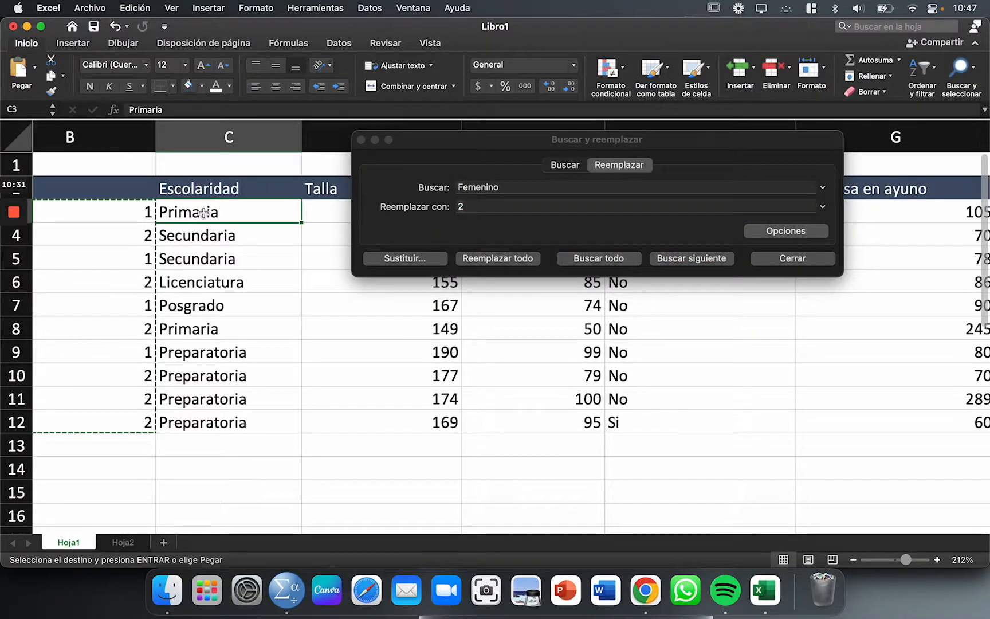
key("super+c")
left_click(497, 190)
double_click(497, 190)
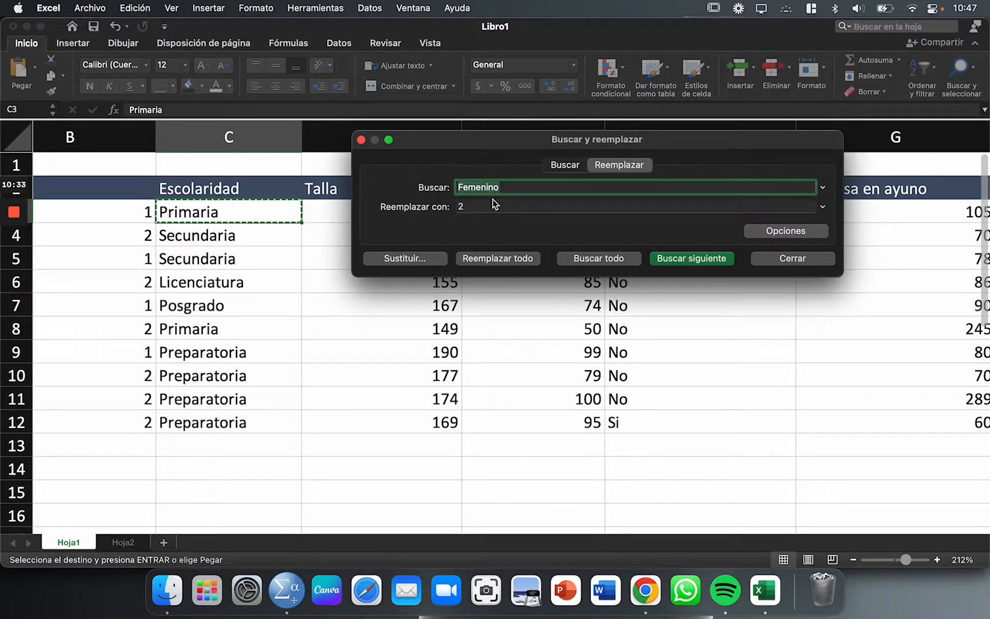
key("super+v")
left_click(487, 206)
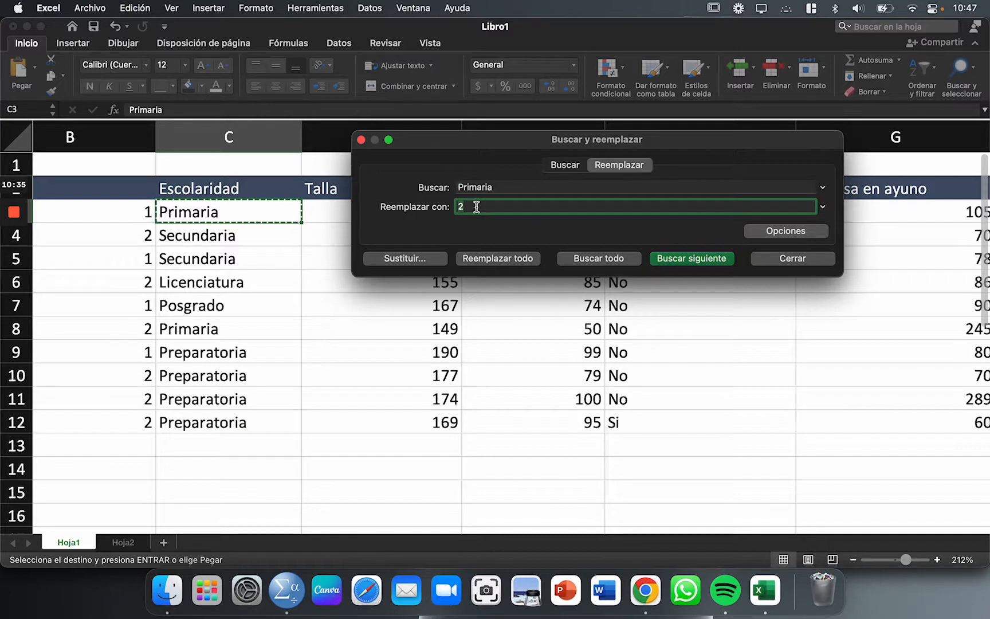
left_click(498, 260)
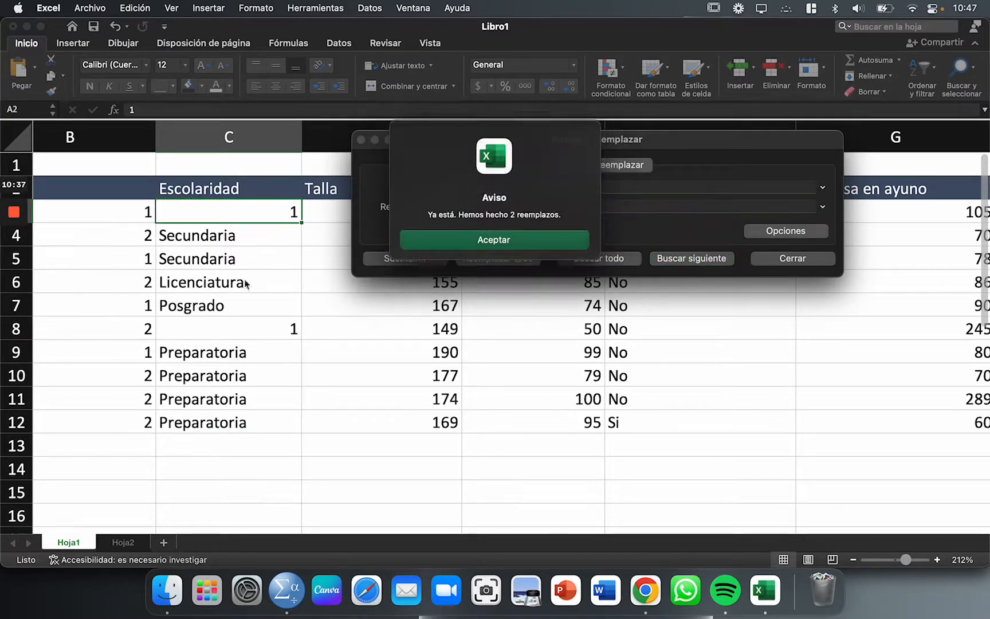
left_click(538, 241)
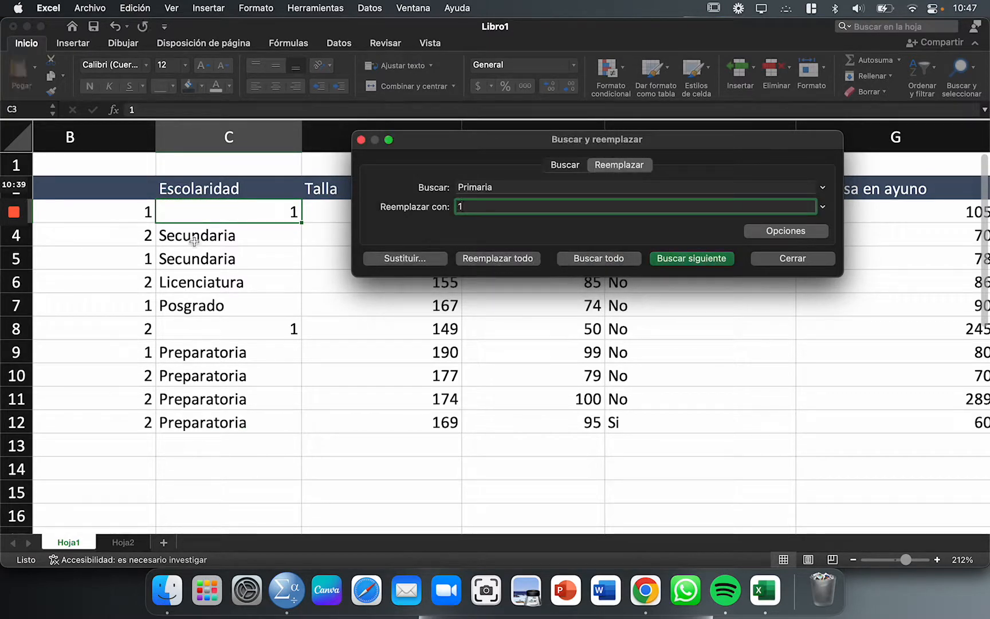
Replace every Secundaria entry in the Escolaridad column with 2.
left_click(193, 234)
left_click(194, 236)
key("super+c")
left_click(513, 206)
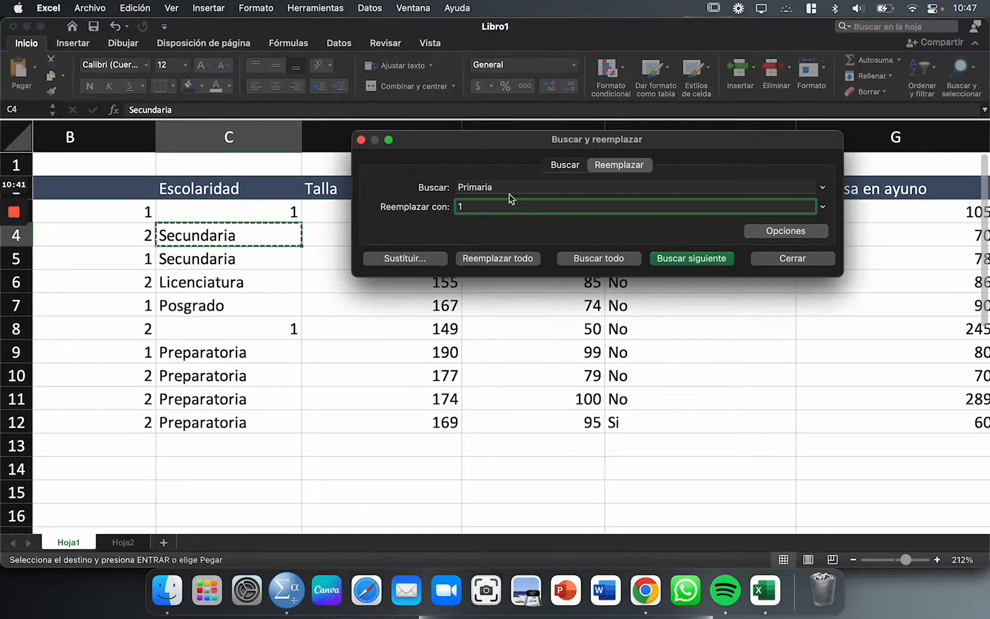
double_click(505, 187)
key("super+v")
left_click(488, 207)
key("BackSpace")
type("2")
left_click(496, 258)
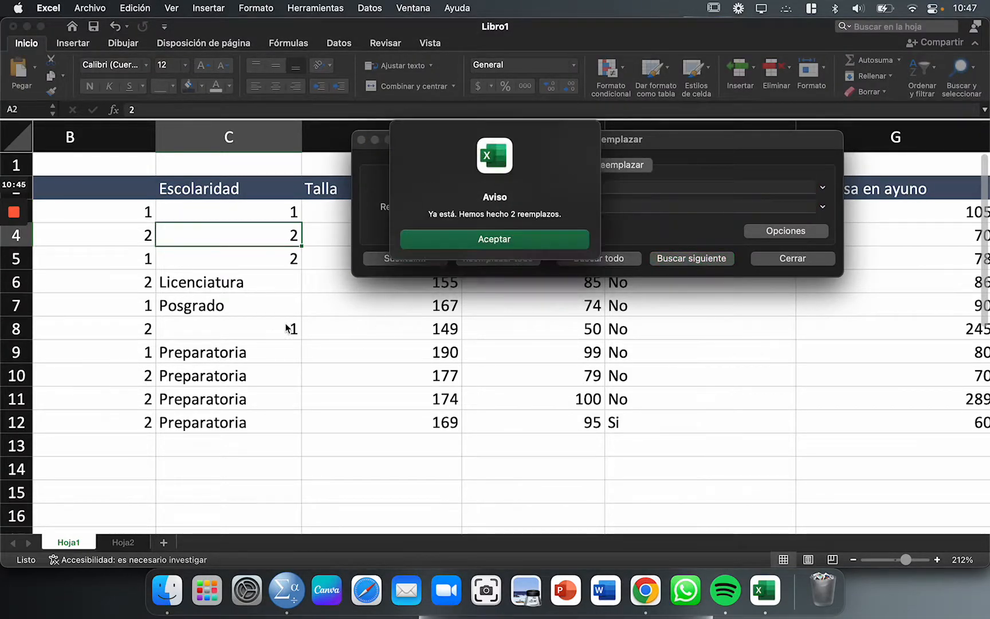
left_click(511, 243)
Replace every Licenciatura entry in the Escolaridad column with 3.
left_click(208, 284)
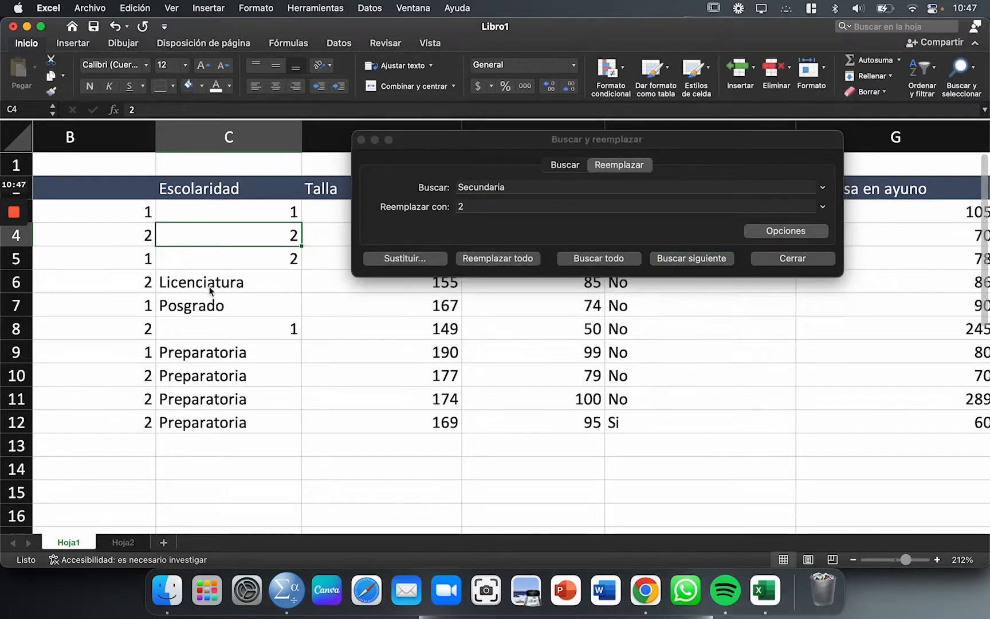
double_click(208, 284)
double_click(223, 284)
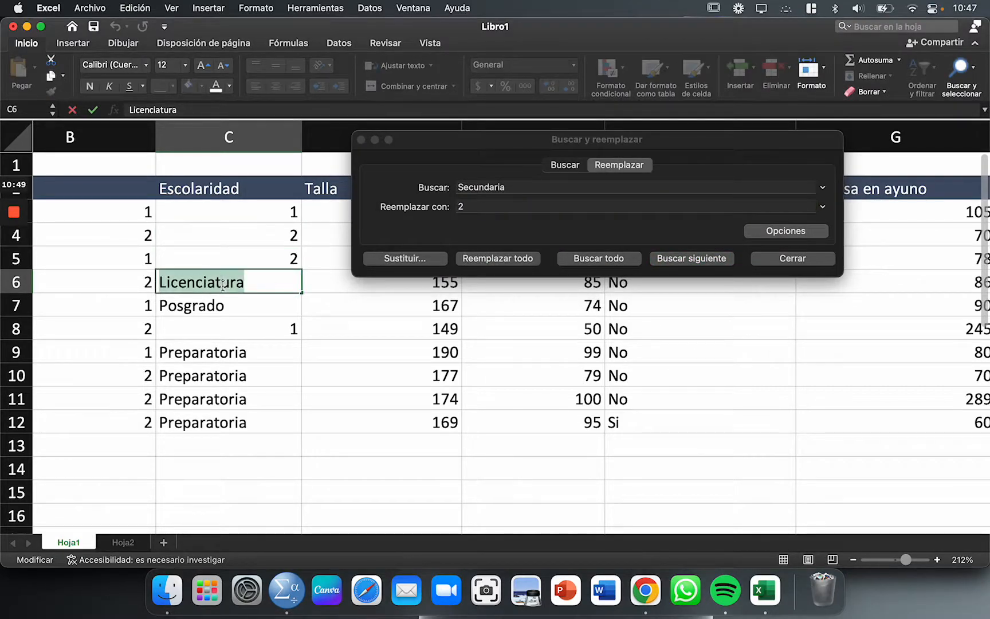
key("super+c")
left_click(484, 207)
key("Tab")
key("super+v")
key("Tab")
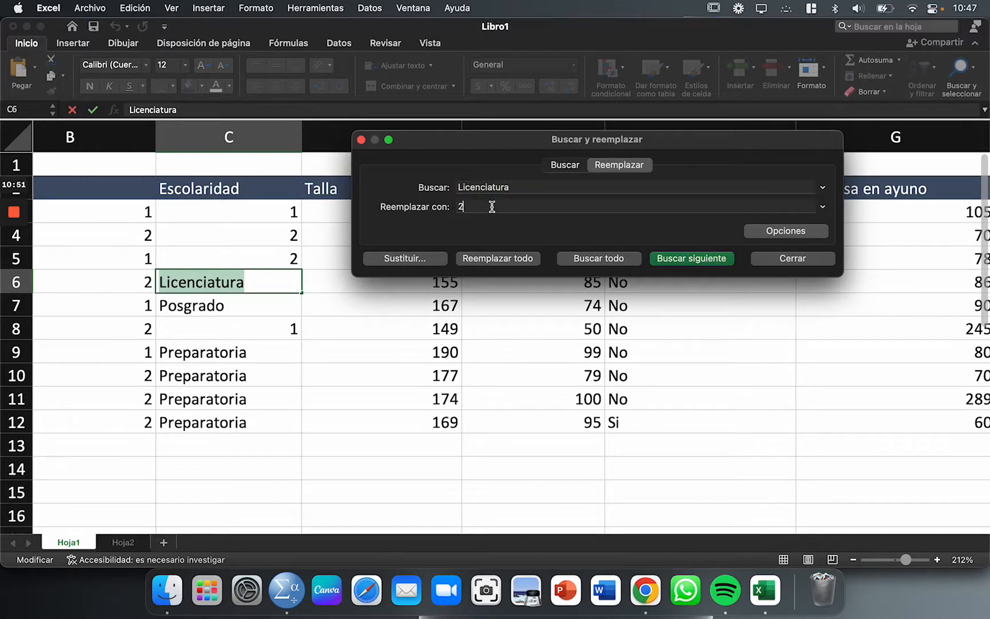
type("3")
left_click(488, 255)
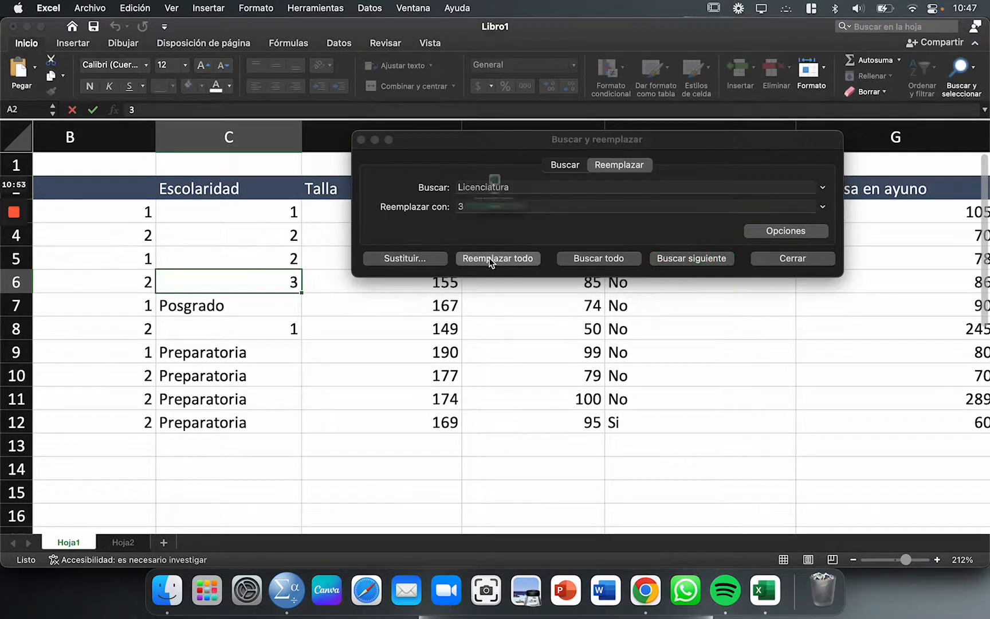
left_click(500, 242)
Replace every Preparatoria entry in the Escolaridad column with 4.
left_click(217, 311)
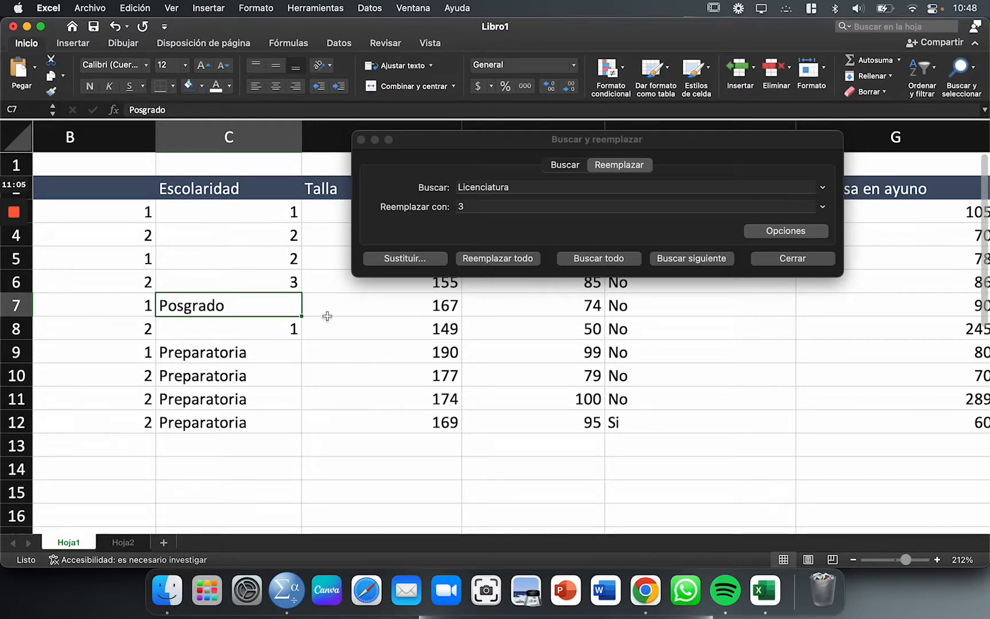
left_click(232, 353)
key("super+c")
left_click(380, 228)
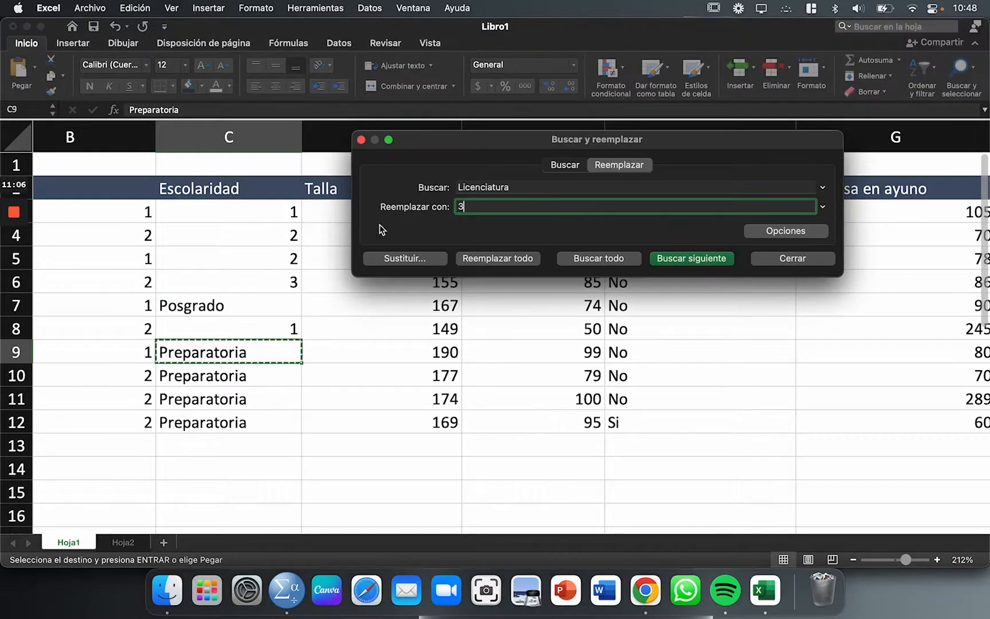
double_click(516, 186)
key("super+v")
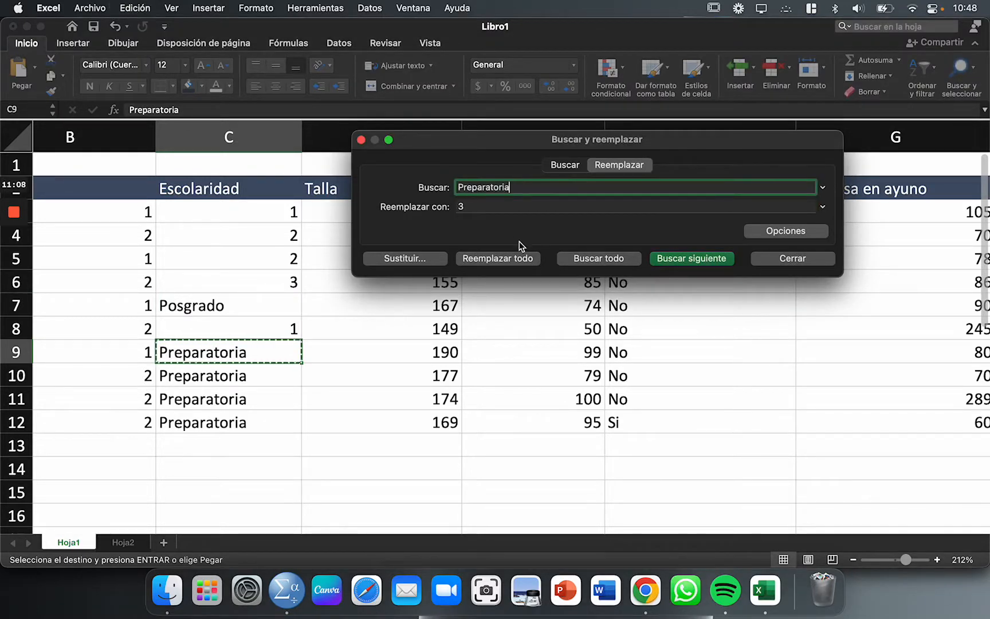
left_click(491, 211)
type("4")
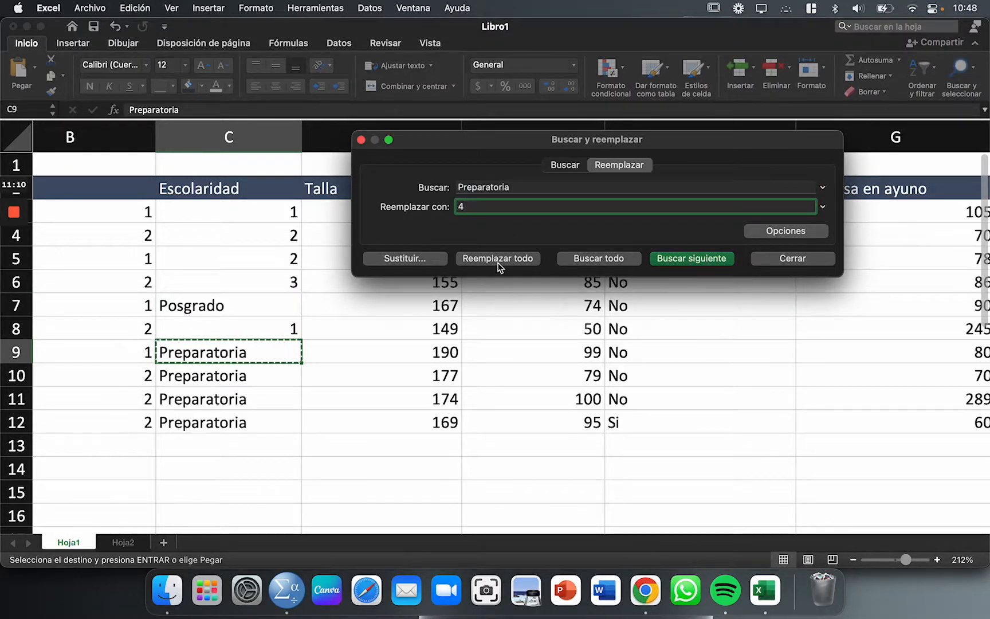
left_click(498, 259)
left_click(544, 240)
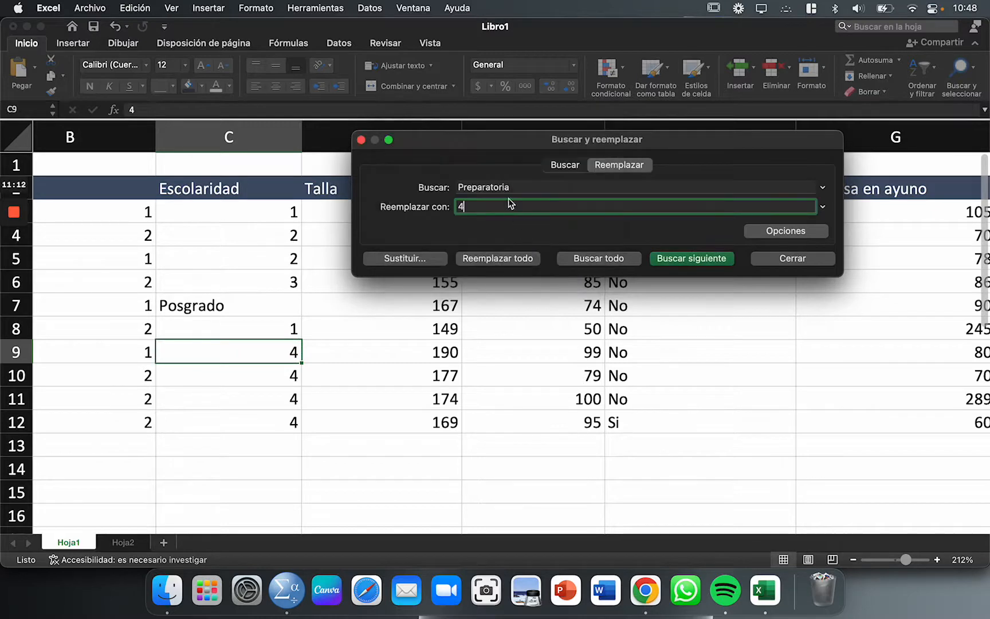
Replace every Posgrado entry in the Escolaridad column with 5 and close the find-and-replace dialog.
double_click(504, 187)
left_click(243, 309)
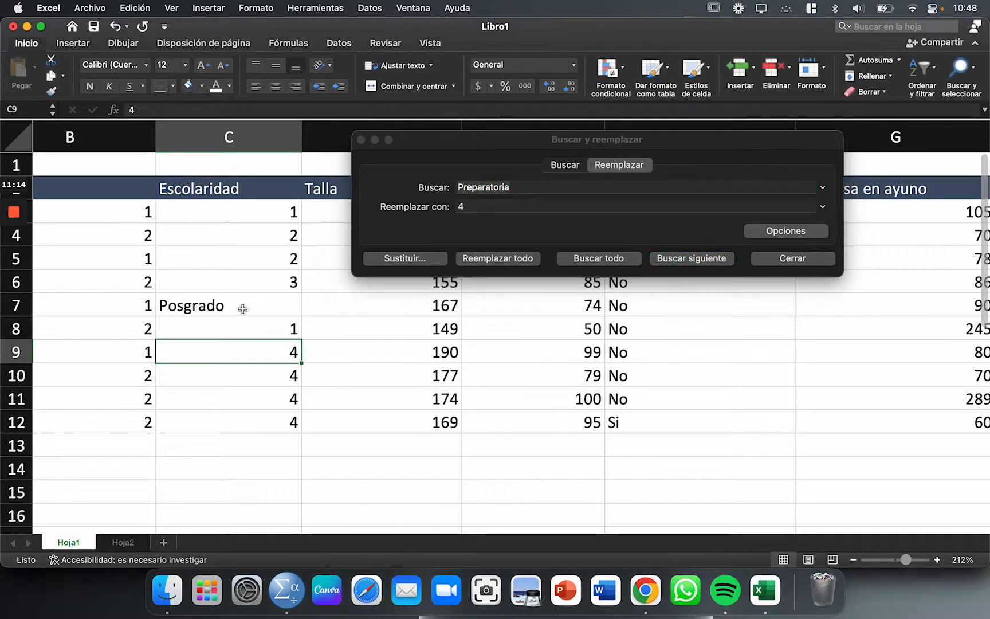
key("super+c")
left_click(467, 220)
key("super+v")
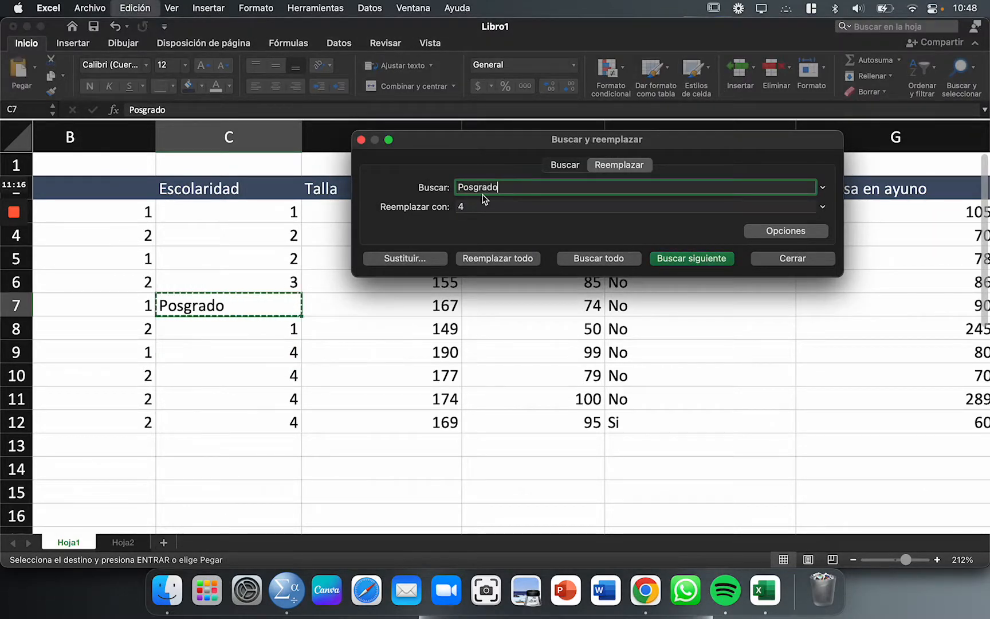
left_click(488, 209)
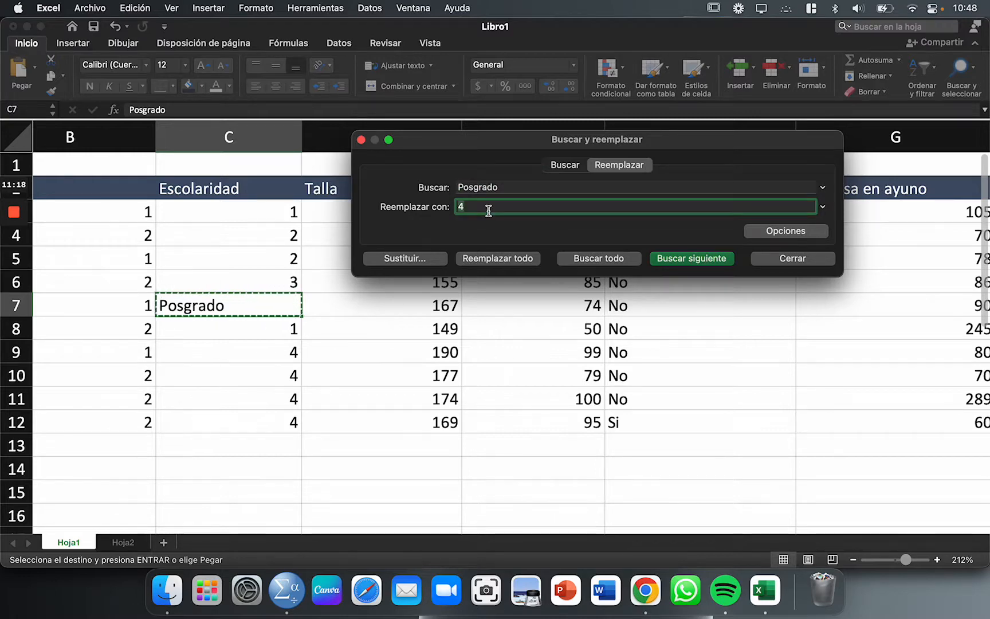
key("BackSpace")
type("5")
left_click(498, 259)
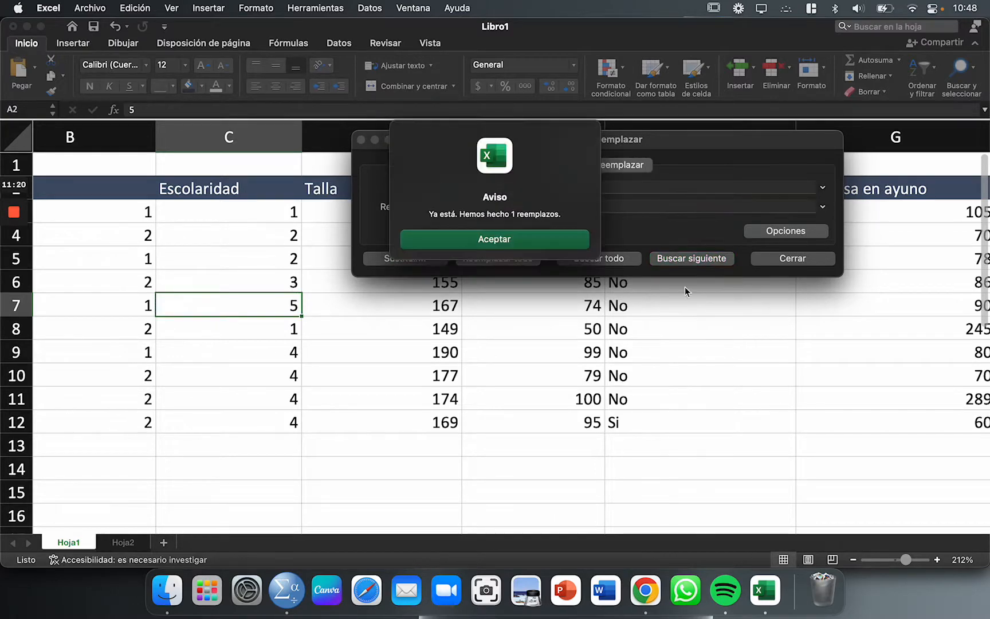
left_click(522, 245)
left_click(799, 261)
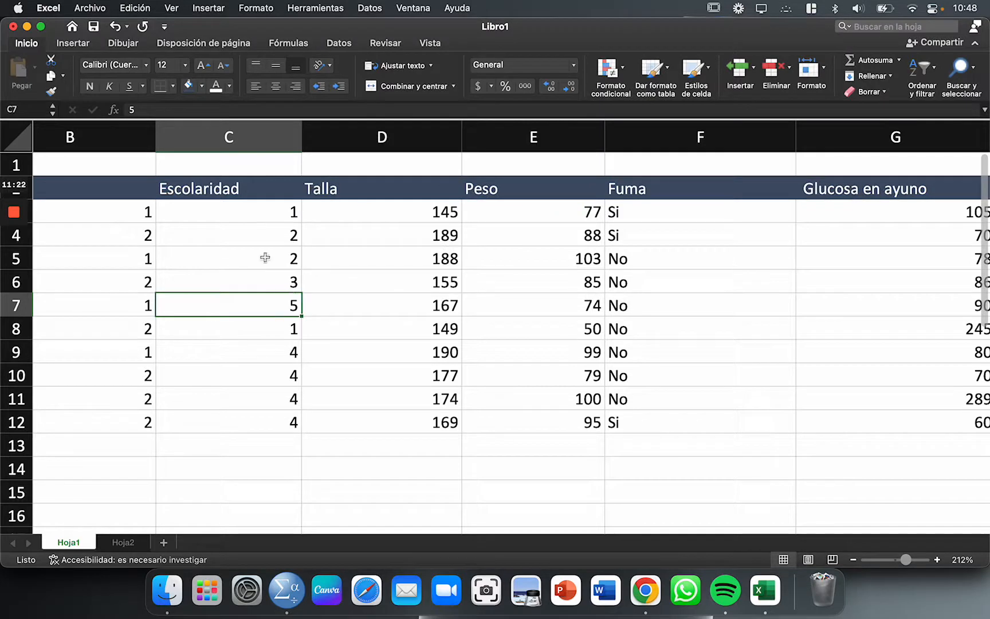
Select the coded Escolaridad values, switch to SPSS Statistics and name the third variable Escolardad in the variable view.
left_click_drag(250, 217, 247, 417)
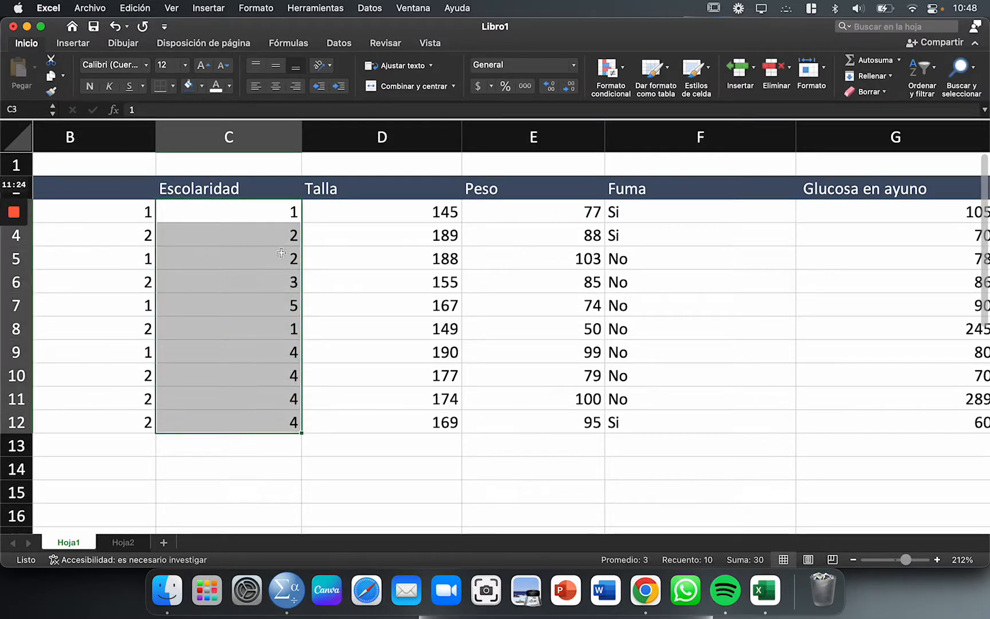
left_click(300, 609)
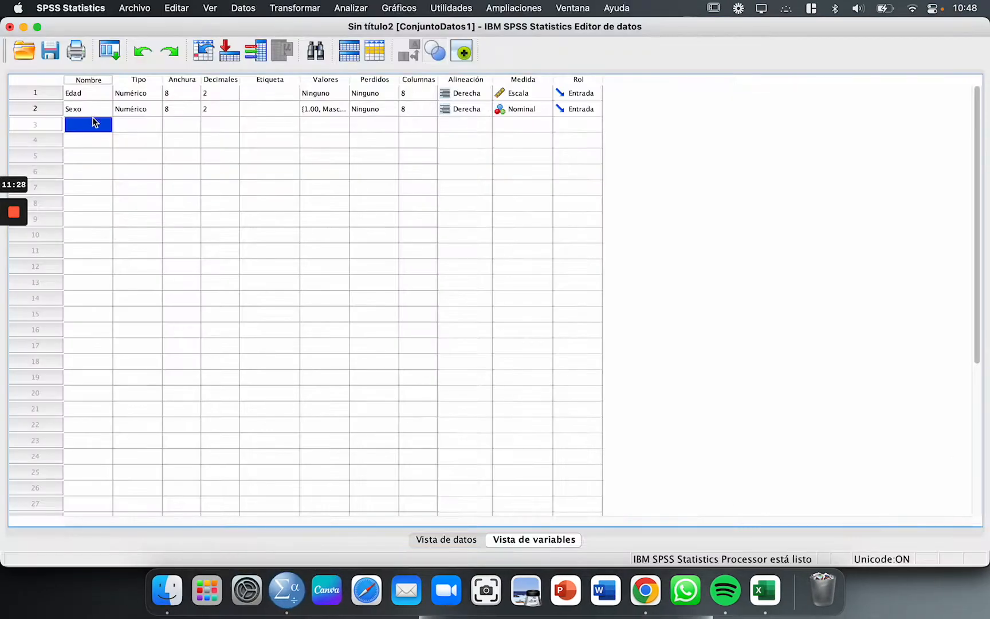
type("Escolardad")
left_click(216, 129)
left_click(275, 126)
left_click(189, 124)
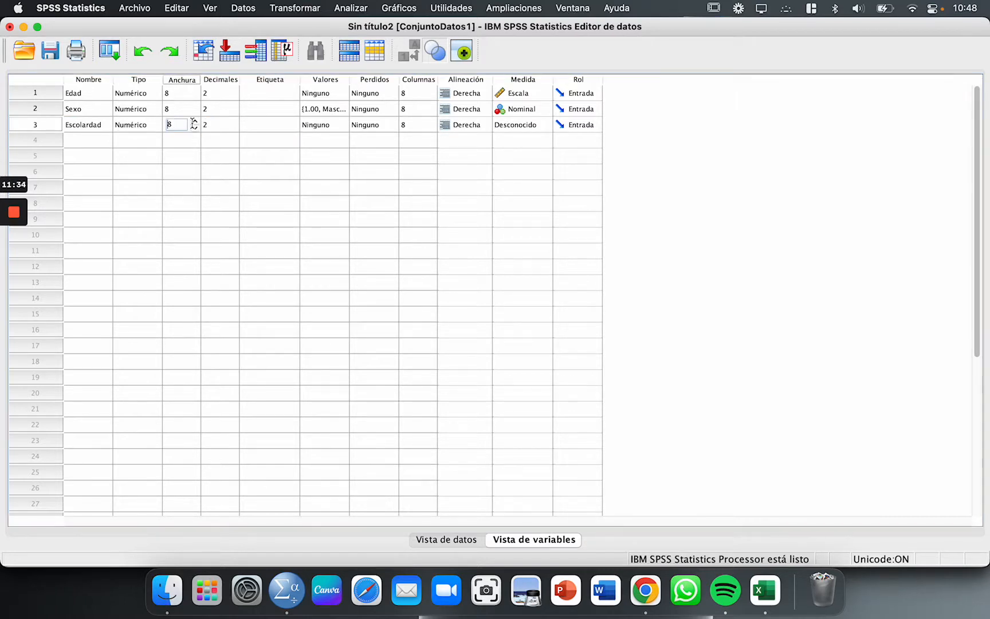
left_click(213, 129)
left_click(259, 125)
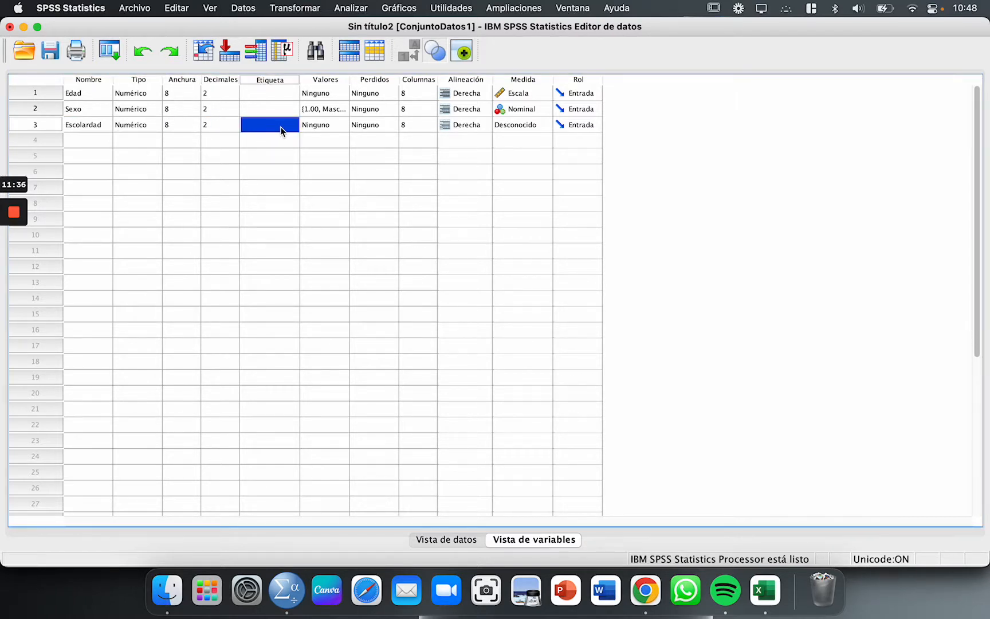
Open the value labels of the Escolardad variable and add the label Primaria for value 1.
left_click(319, 126)
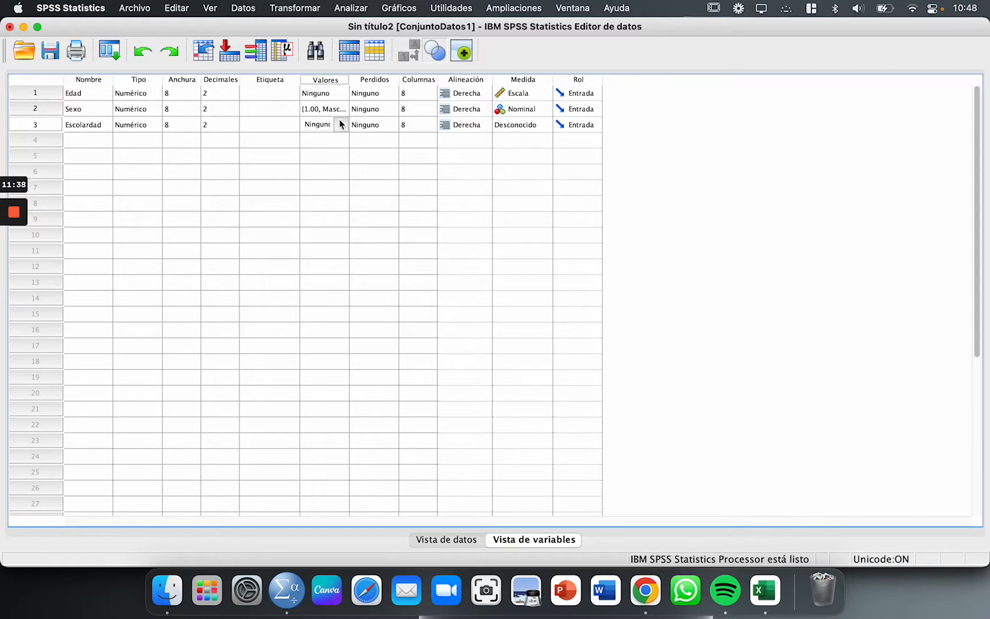
left_click(341, 125)
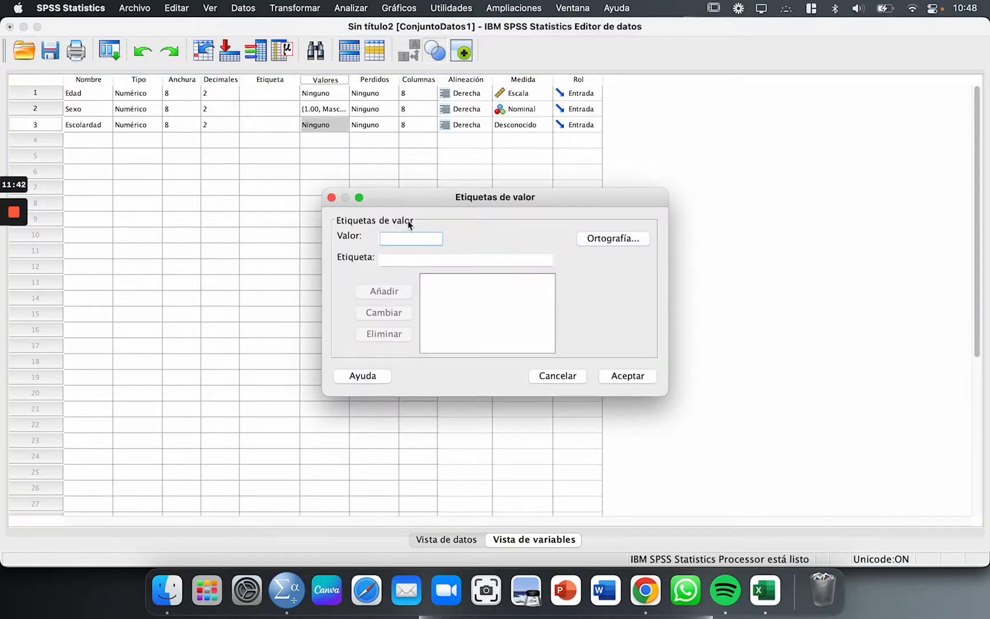
left_click(409, 262)
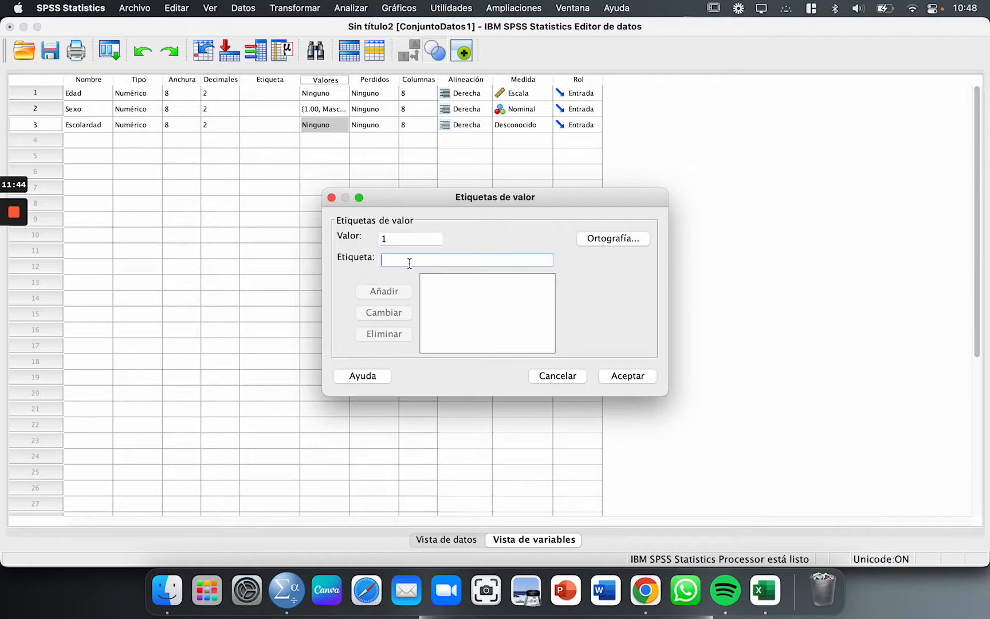
type("Primaria")
left_click(370, 293)
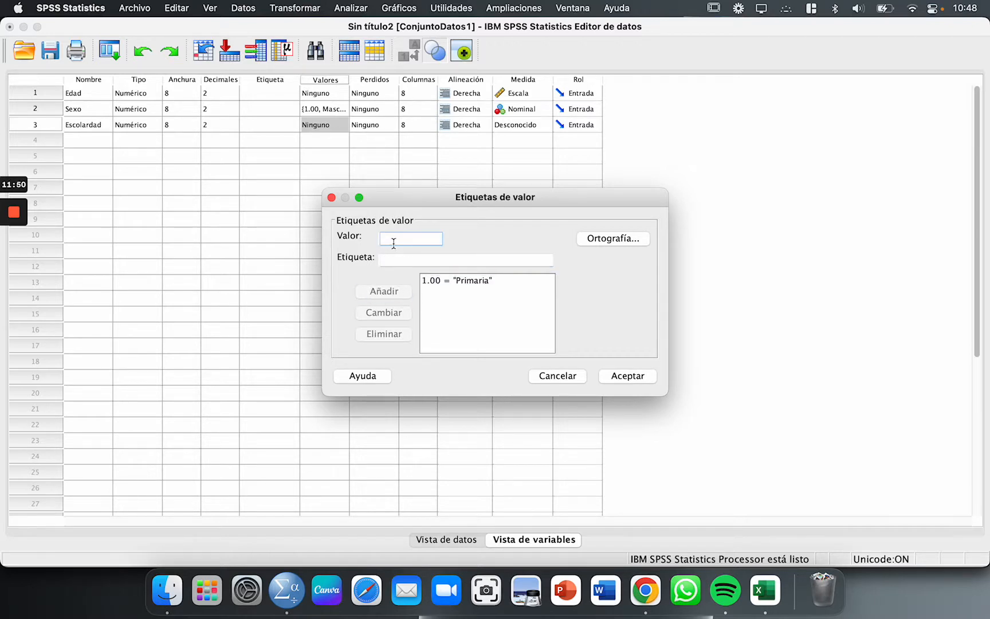
Add the value label Secundaria for value 2 of the Escolardad variable.
left_click(402, 260)
type("Secun")
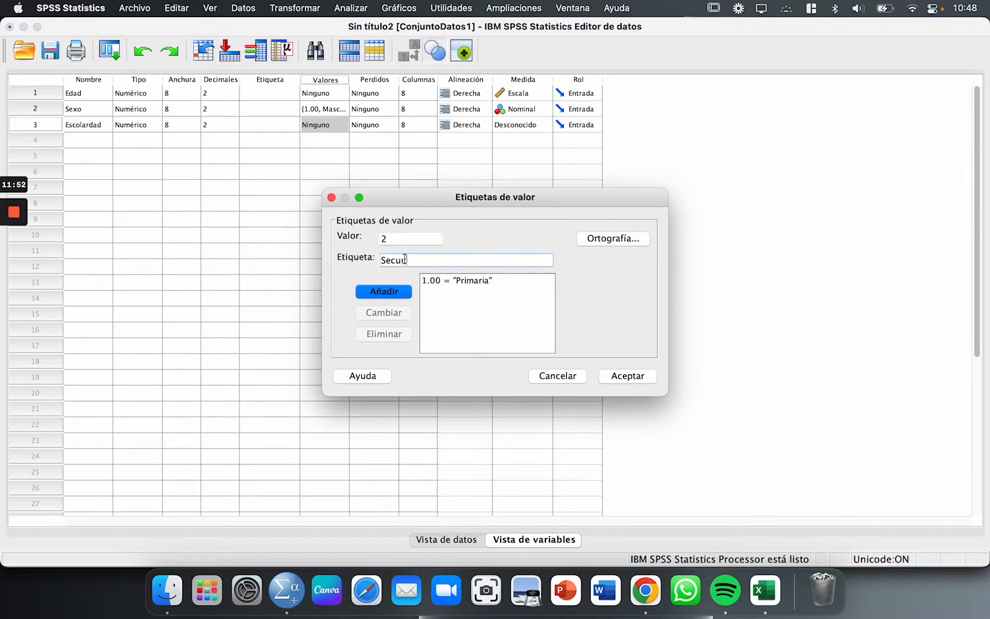
type("aria")
left_click(389, 293)
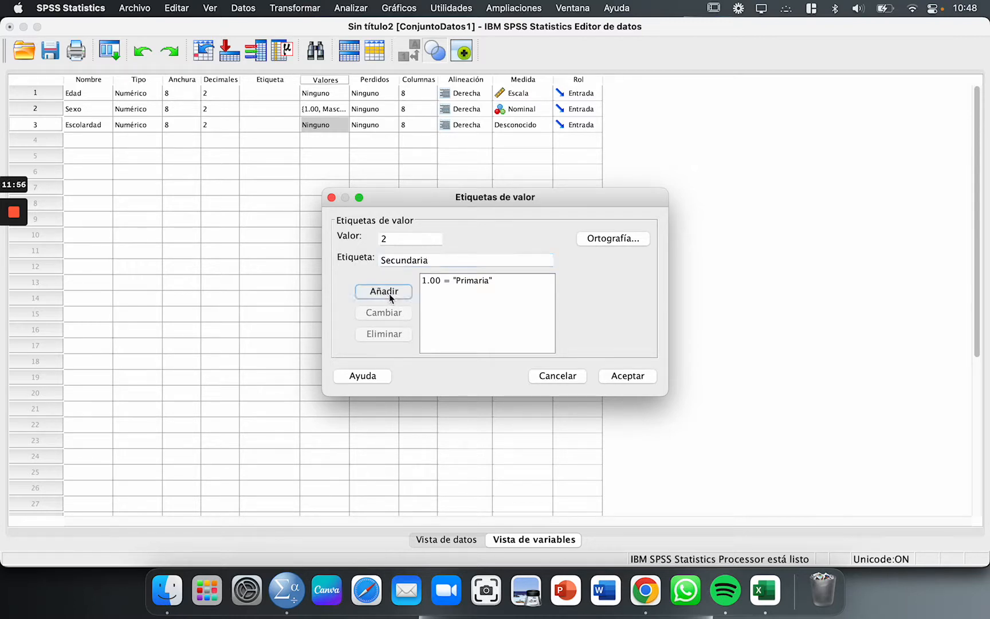
Add the value label Licenciatura for value 3 of the Escolardad variable.
type("3")
left_click(402, 259)
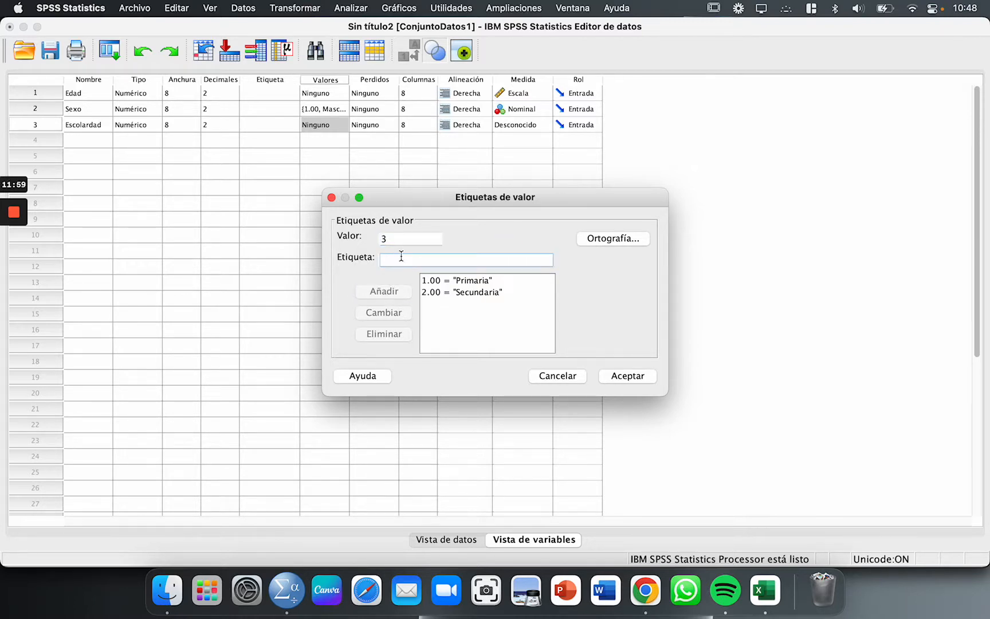
type("Licenciatura")
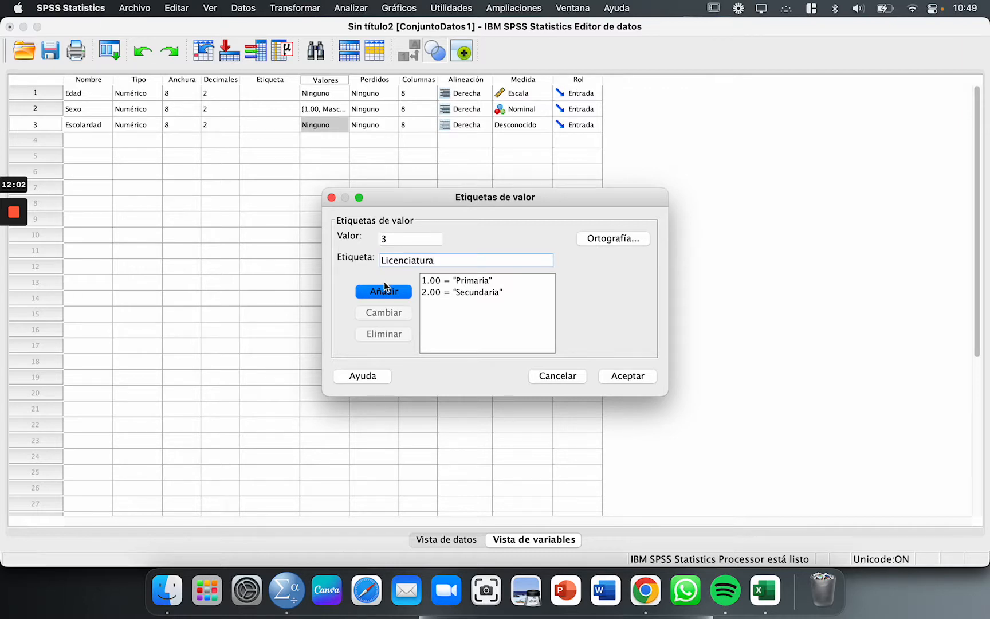
left_click(384, 290)
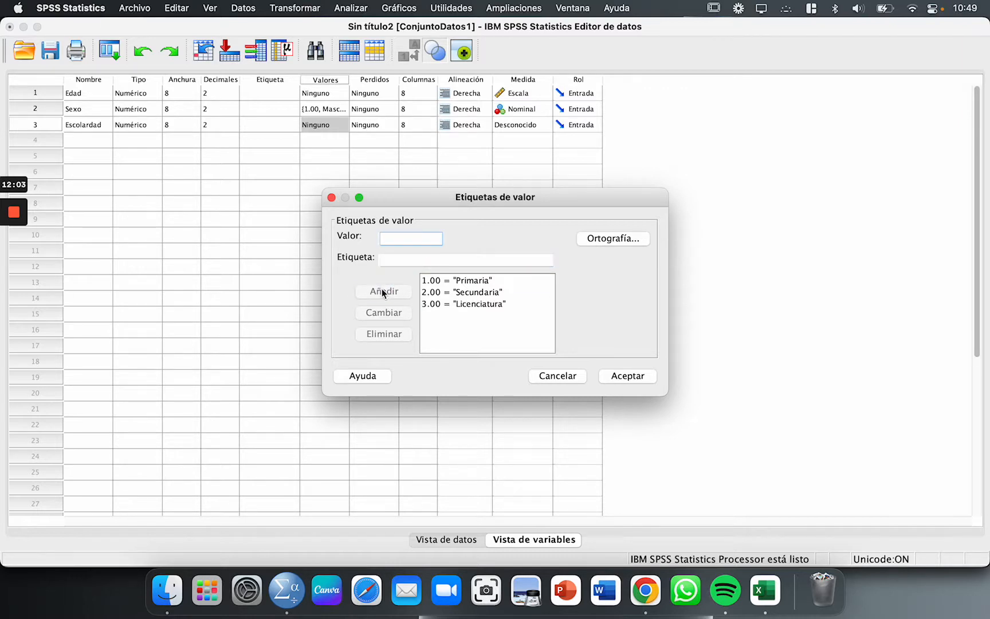
Add the value label Preparatoria for value 4 of the Escolardad variable.
left_click(406, 261)
type("pr")
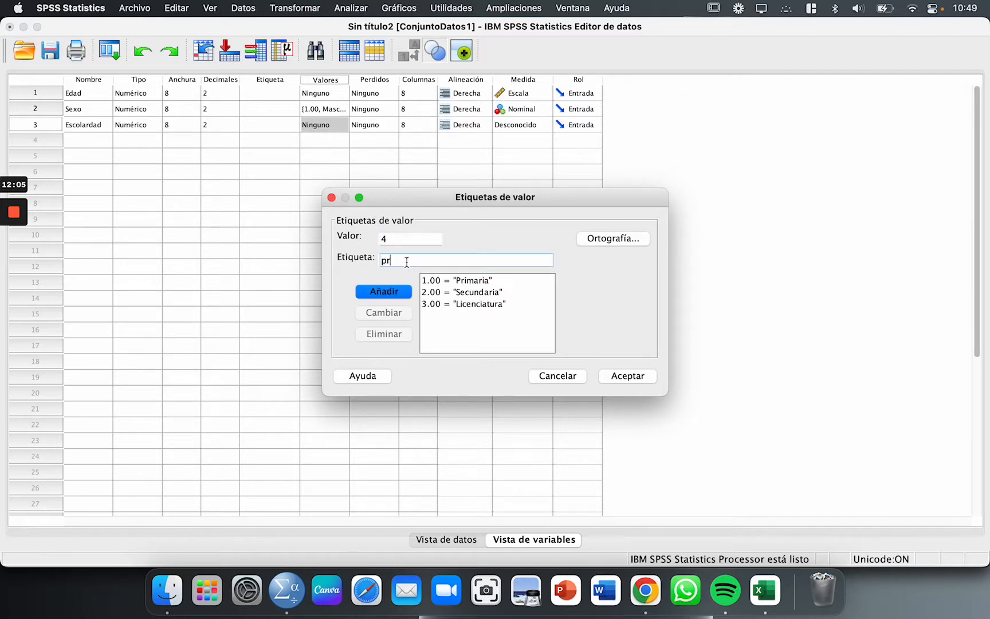
key("BackSpace")
key("BackSpace")
type("PRep")
left_click(371, 293)
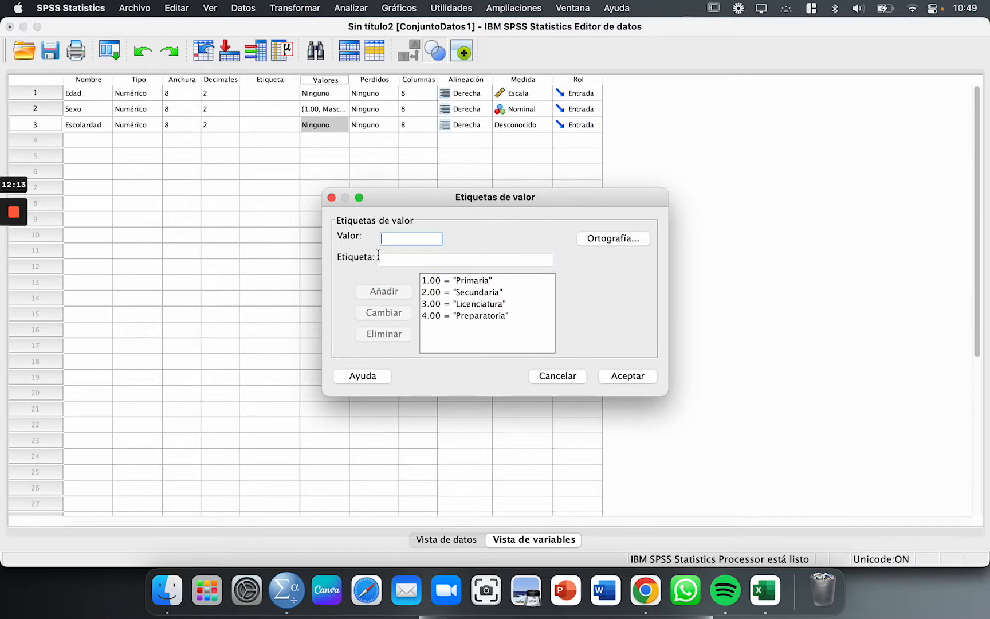
Add the value label Posgrado for value 5 of the Escolardad variable and accept the value labels.
type("5")
left_click(399, 253)
type("Posgrado")
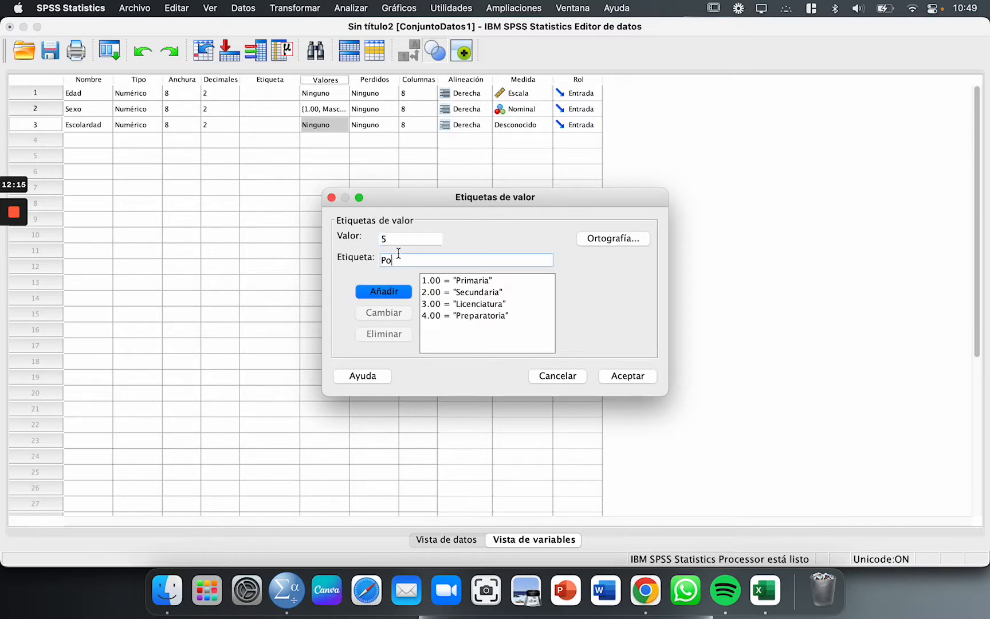
left_click(395, 294)
left_click(619, 376)
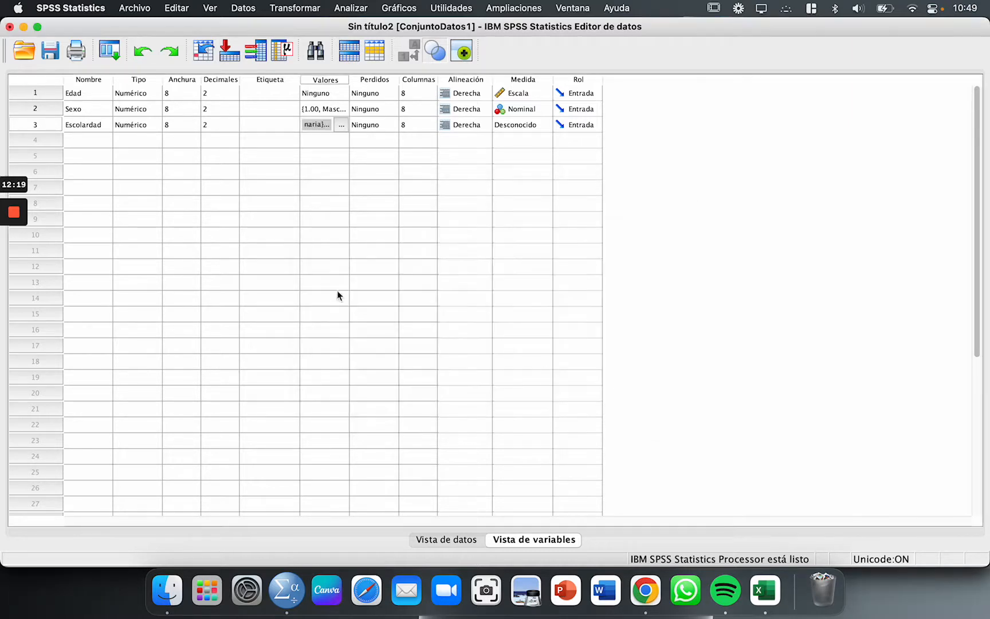
Set the measure of the Escolardad variable to Ordinal.
left_click(338, 297)
left_click(331, 197)
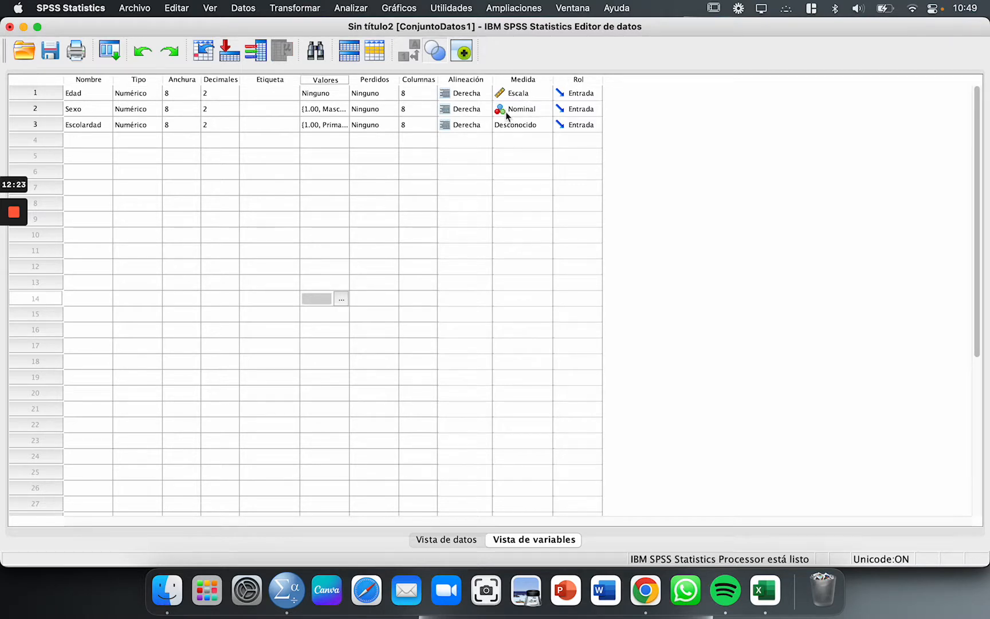
left_click(527, 123)
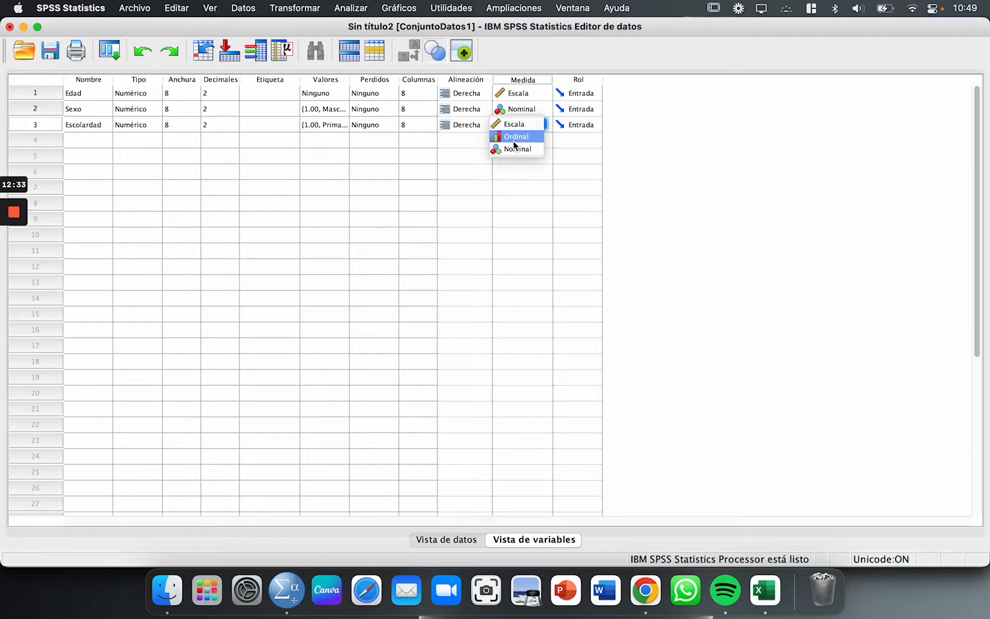
left_click(514, 141)
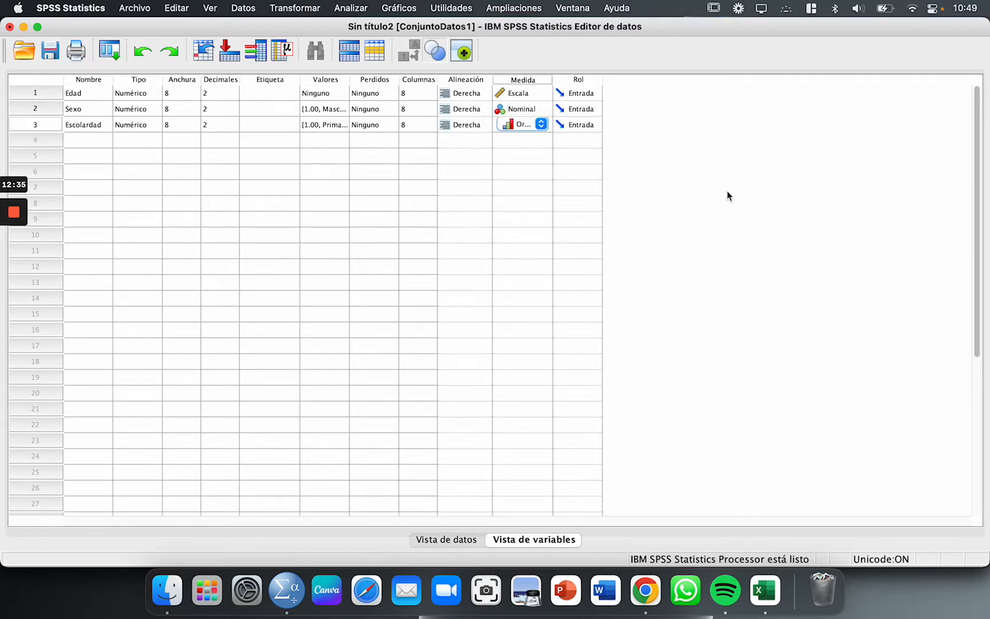
Select the Escolardad cells of rows 1 to 10 in the data view and switch to Excel for the coded Escolaridad values.
left_click(444, 541)
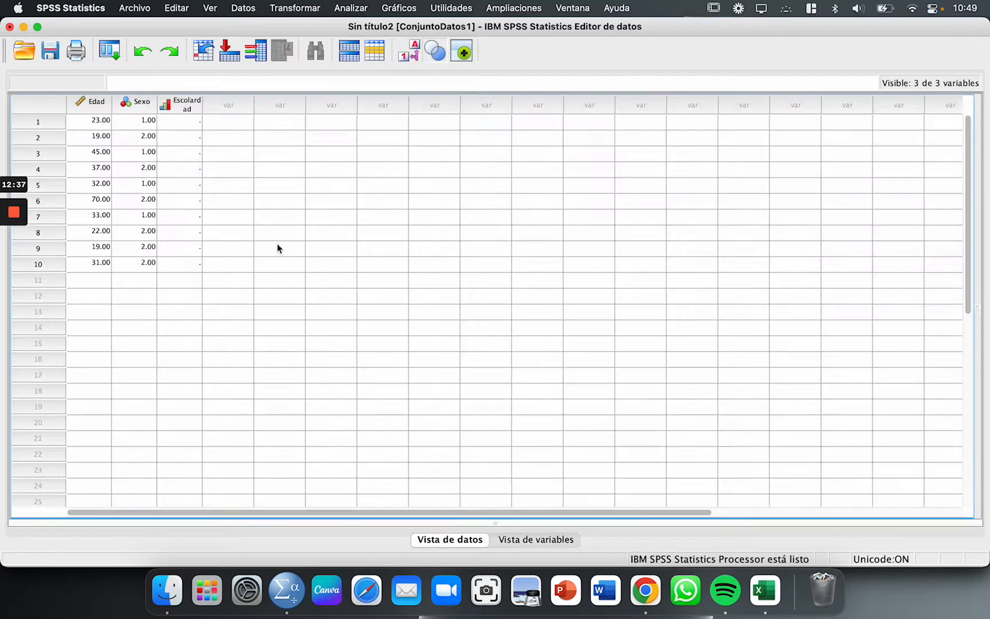
left_click_drag(178, 120, 184, 266)
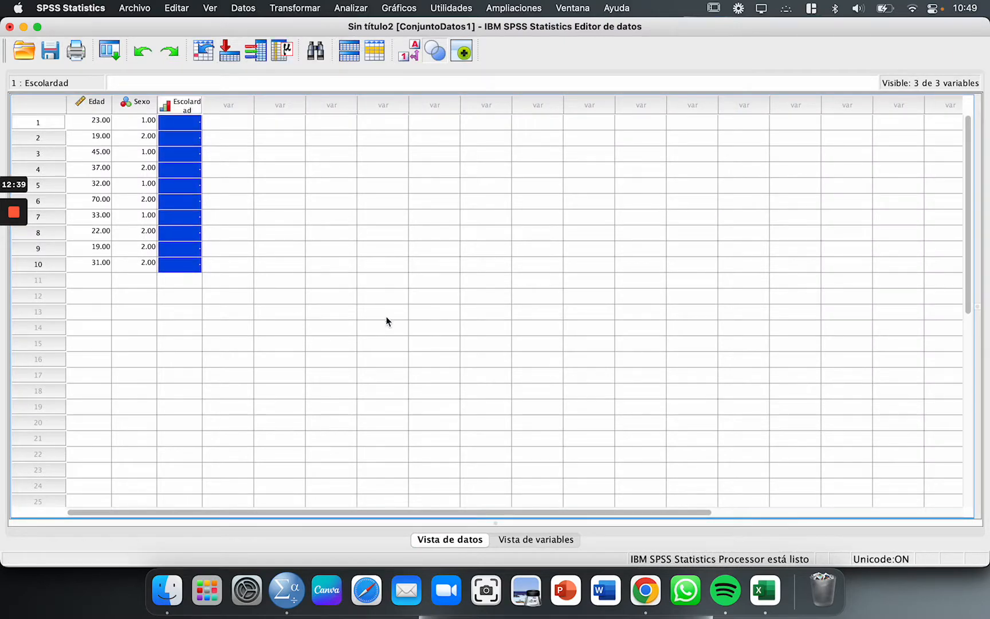
left_click(766, 590)
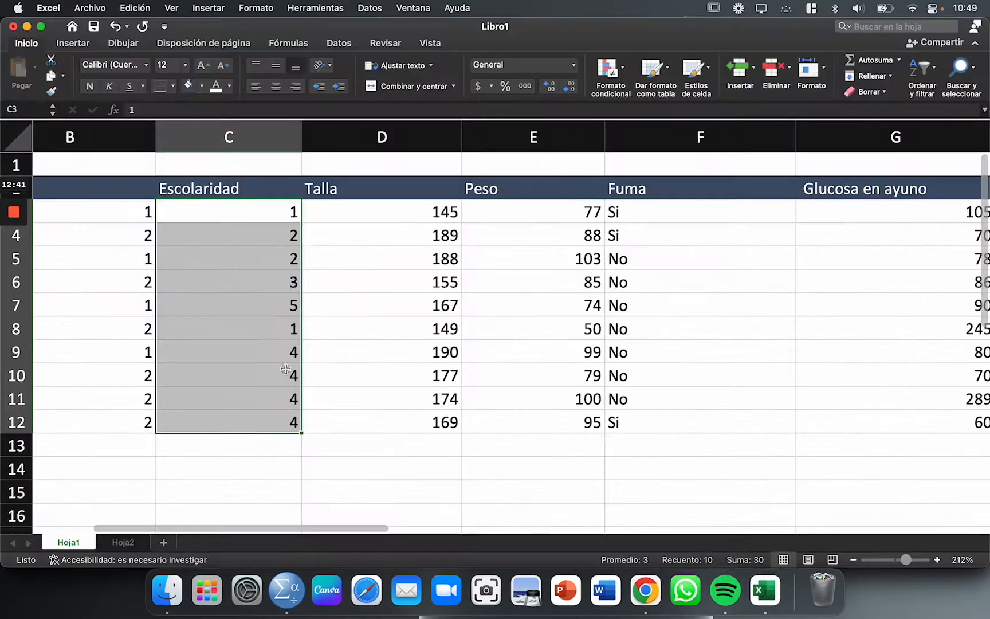
Copy the Escolaridad values in C3:C12 and paste them into the Escolardad column of the SPSS data editor.
left_click_drag(281, 374, 448, 366)
left_click_drag(214, 208, 260, 431)
key("super+c")
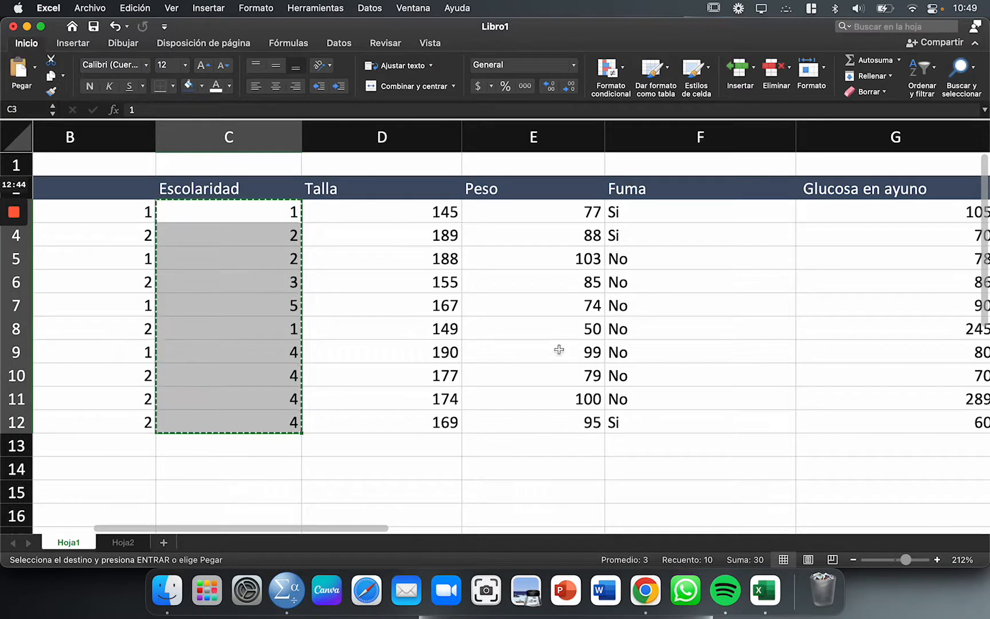
left_click(297, 603)
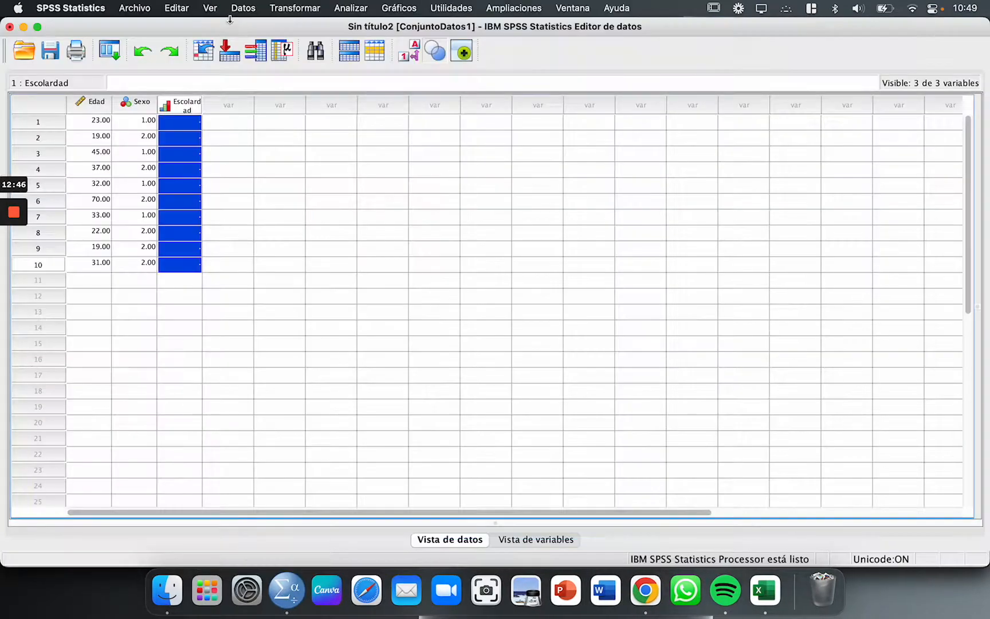
key("super+v")
left_click(279, 201)
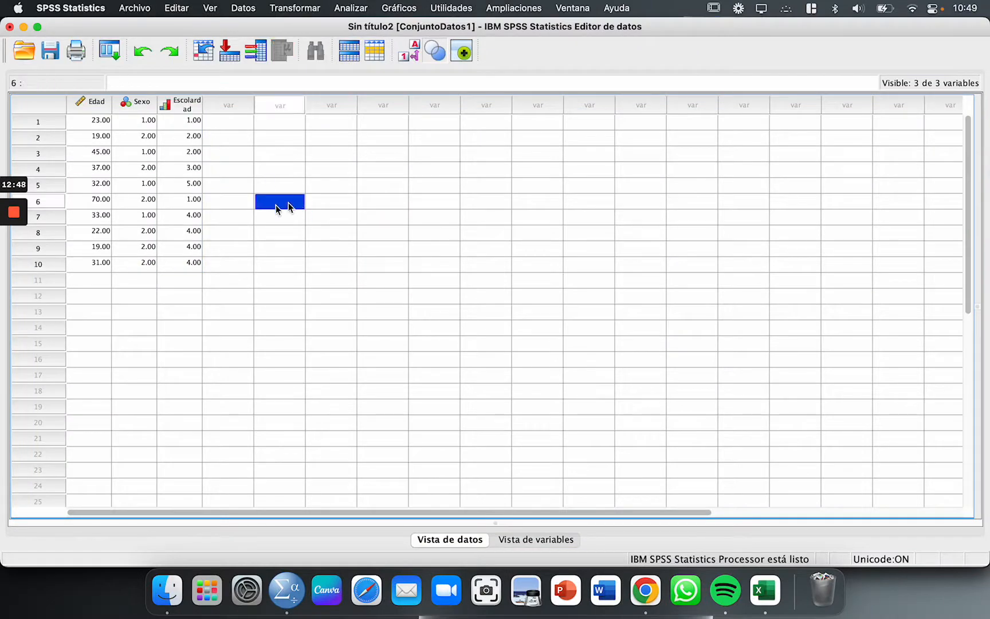
Switch to the Excel workbook and copy the Talla values in D3:D12.
left_click(766, 591)
left_click_drag(370, 204, 369, 422)
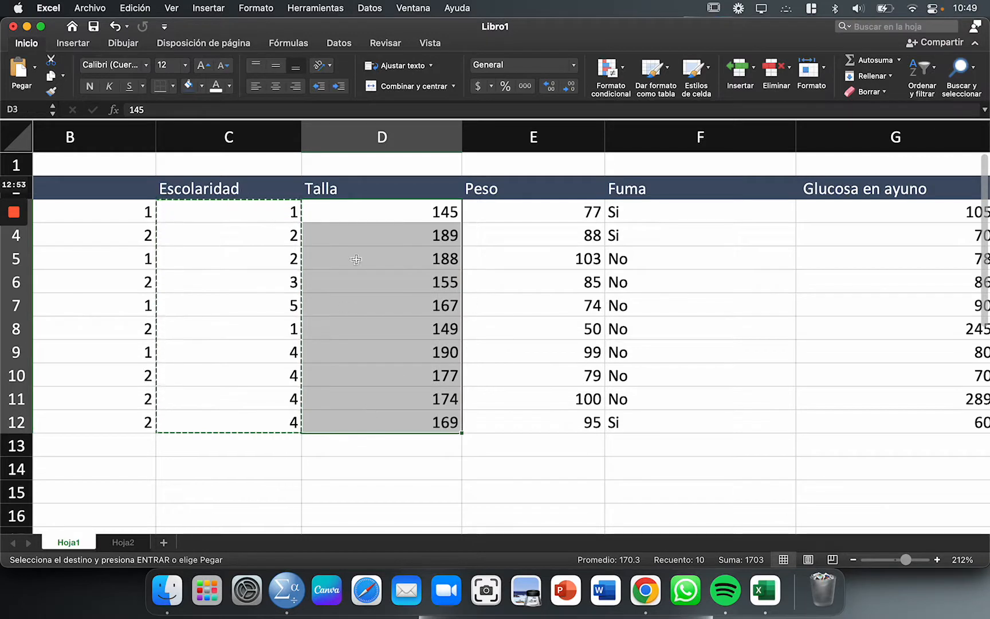
left_click(474, 218)
left_click_drag(419, 216, 401, 424)
key("super+c")
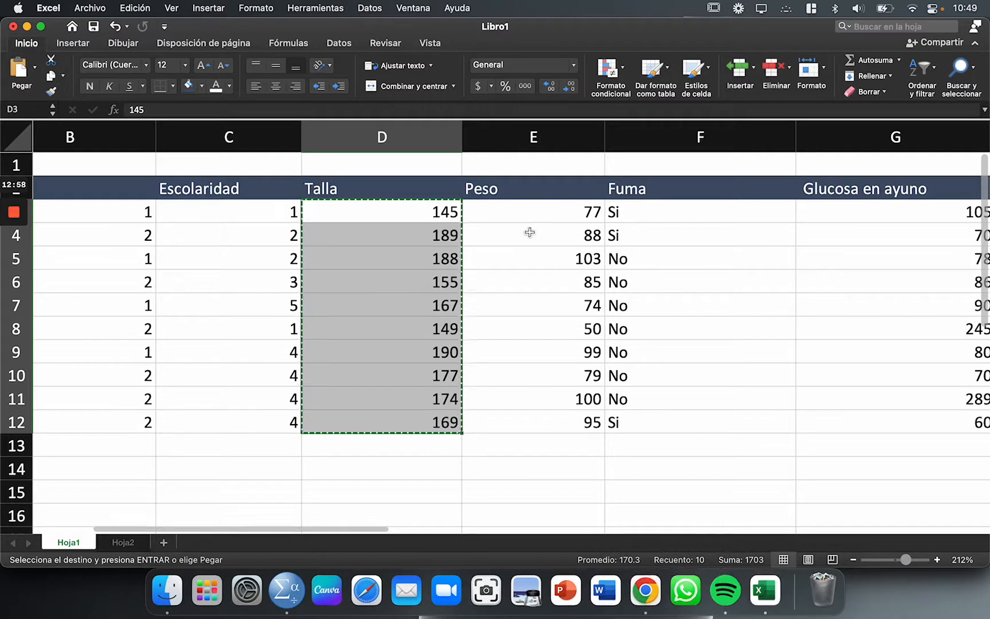
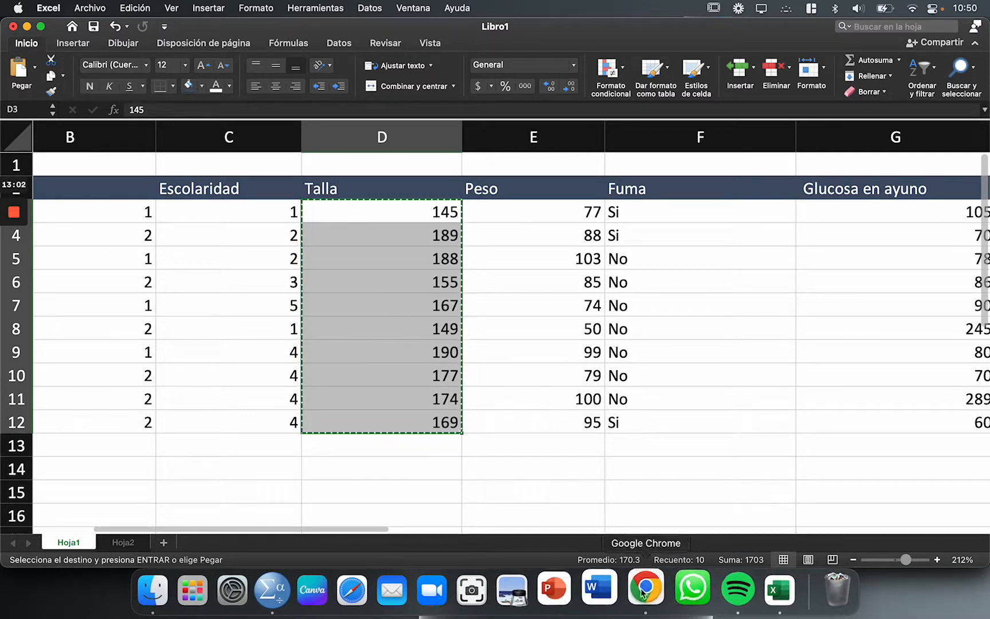
Switch to SPSS and define a fourth variable named Talla with the measurement level Escala.
left_click(283, 608)
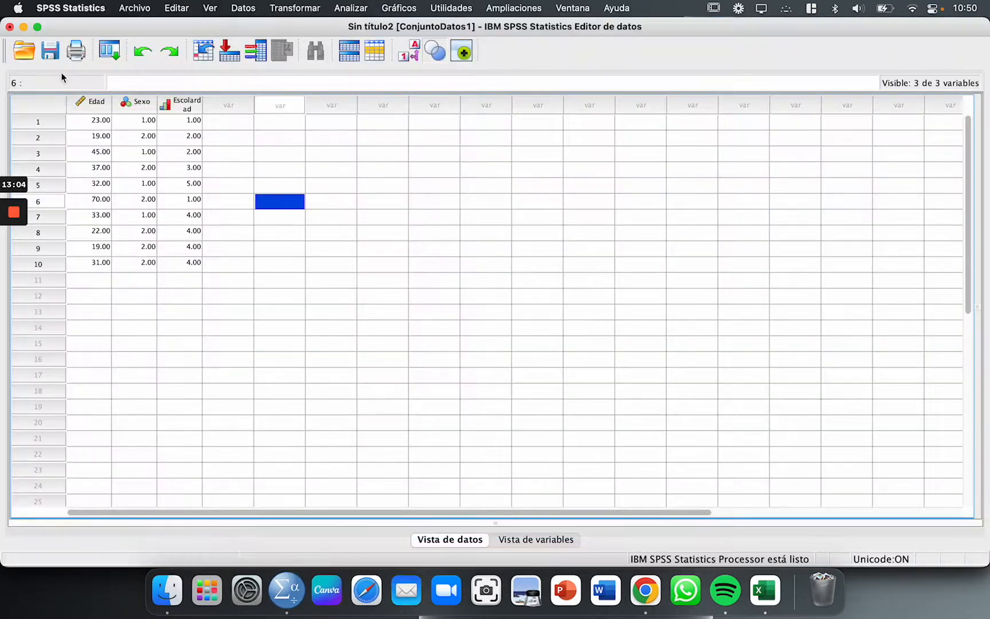
left_click(530, 539)
left_click(78, 147)
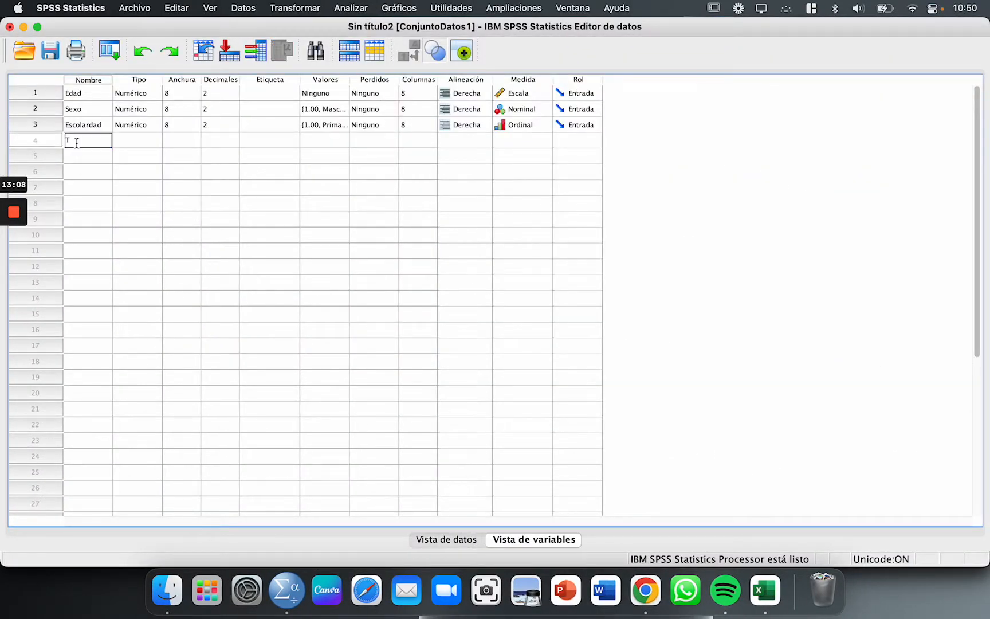
left_click(519, 140)
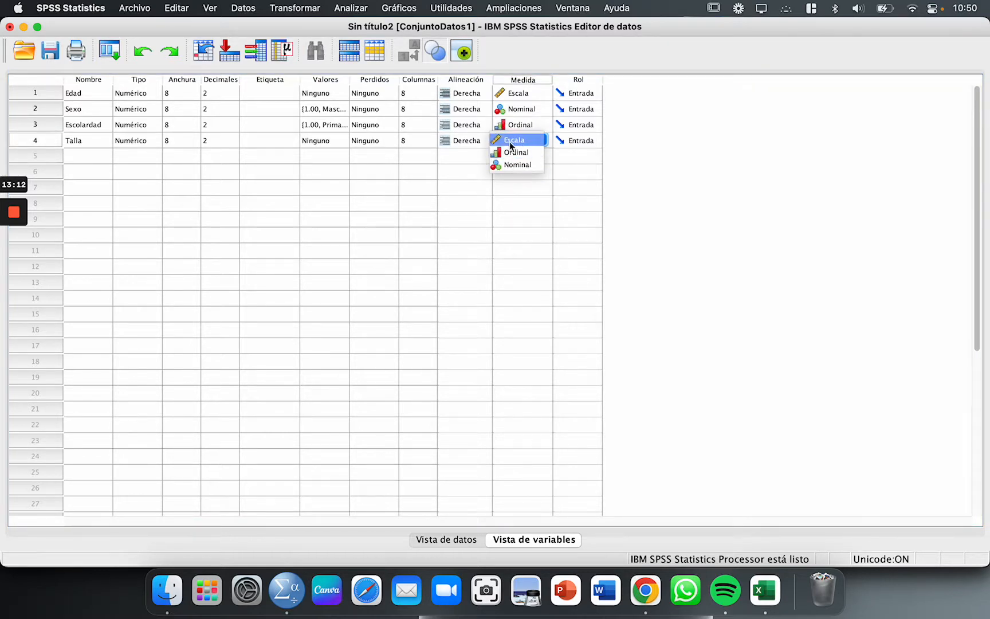
left_click(510, 141)
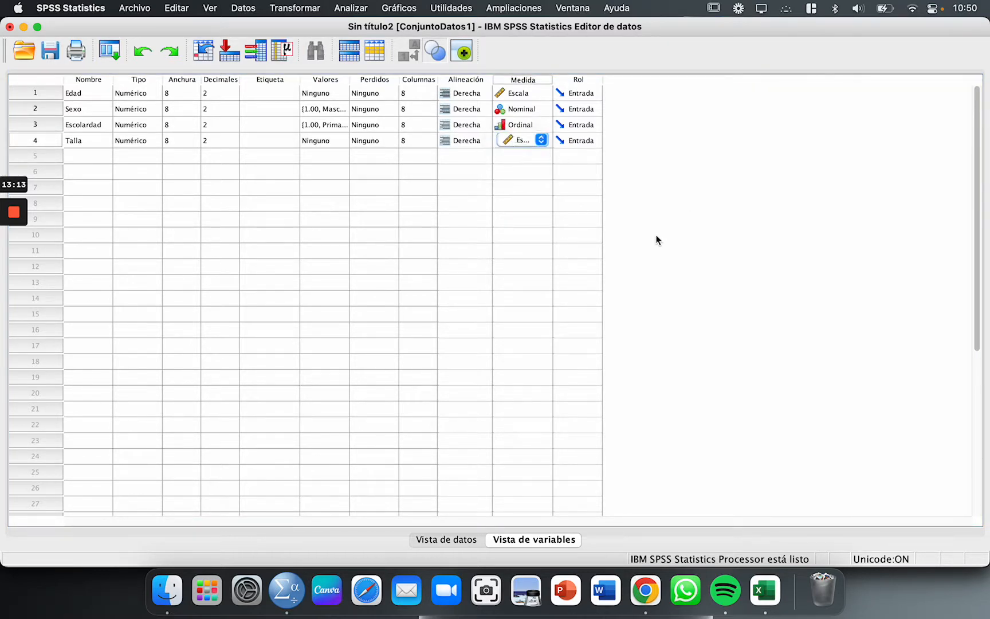
Paste the copied height values into the Talla column of the data view, starting at row 1.
left_click(447, 541)
left_click(229, 120)
type("145.00 189.00 188.00 155.00 167.00 149.00 190.00 177.00 174.00 169.00")
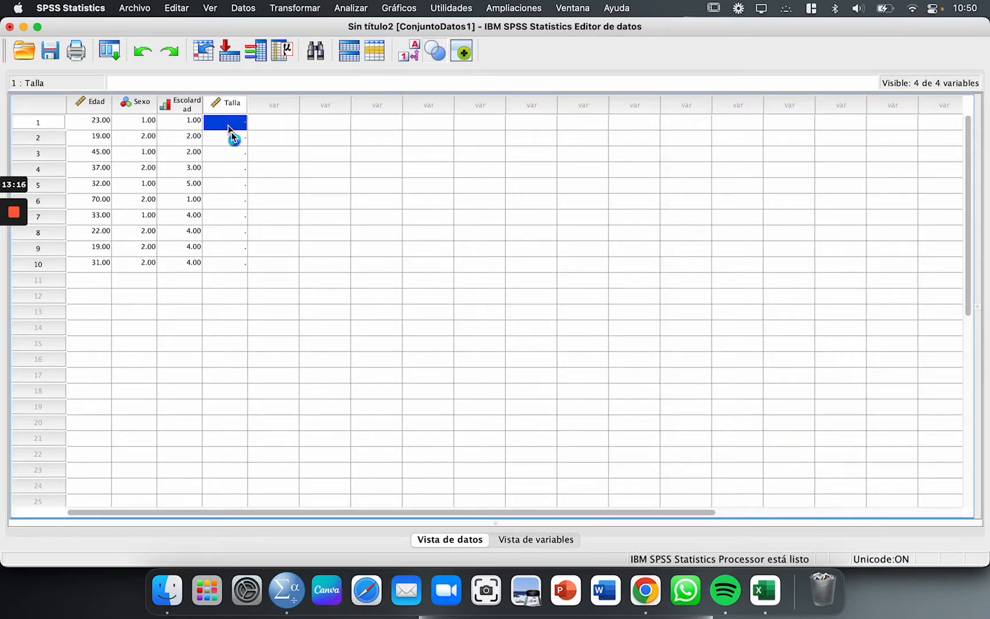
left_click(319, 349)
left_click_drag(233, 121, 239, 268)
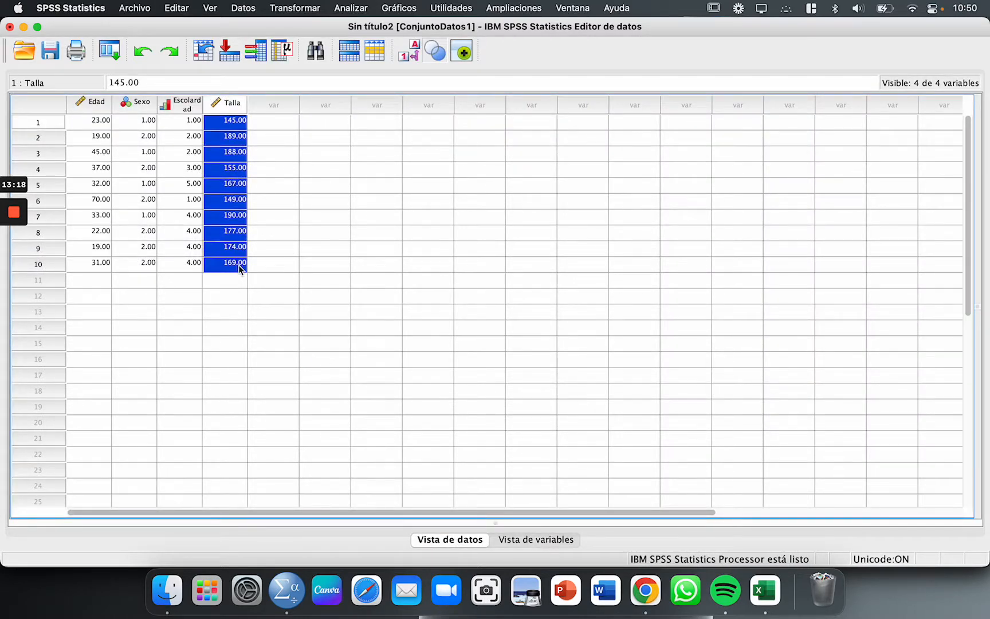
Switch to the Excel workbook and look over the Peso values in E3:E12.
left_click(770, 589)
left_click_drag(497, 209, 519, 424)
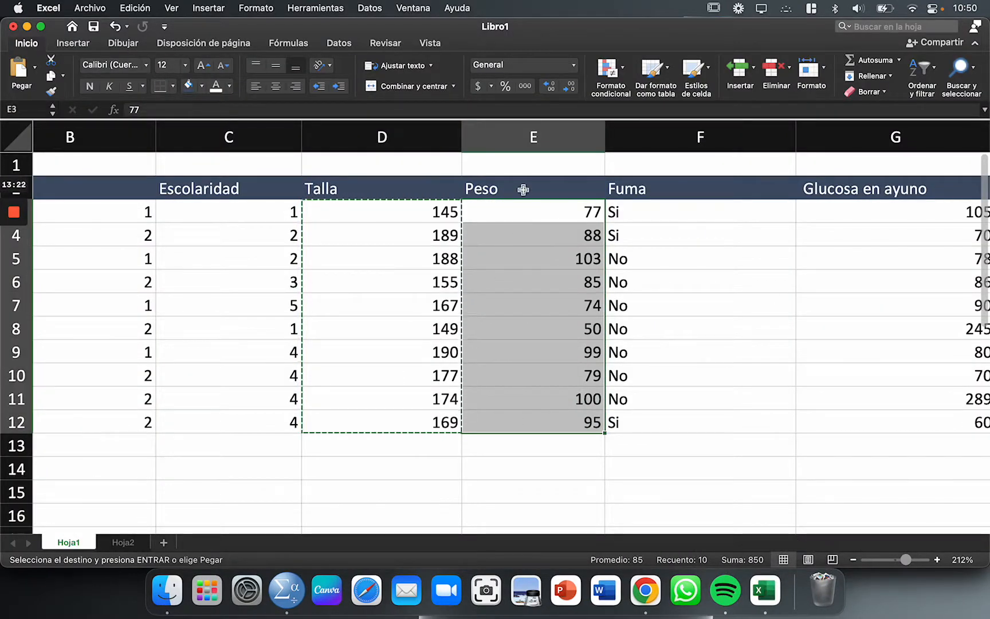
left_click(492, 349)
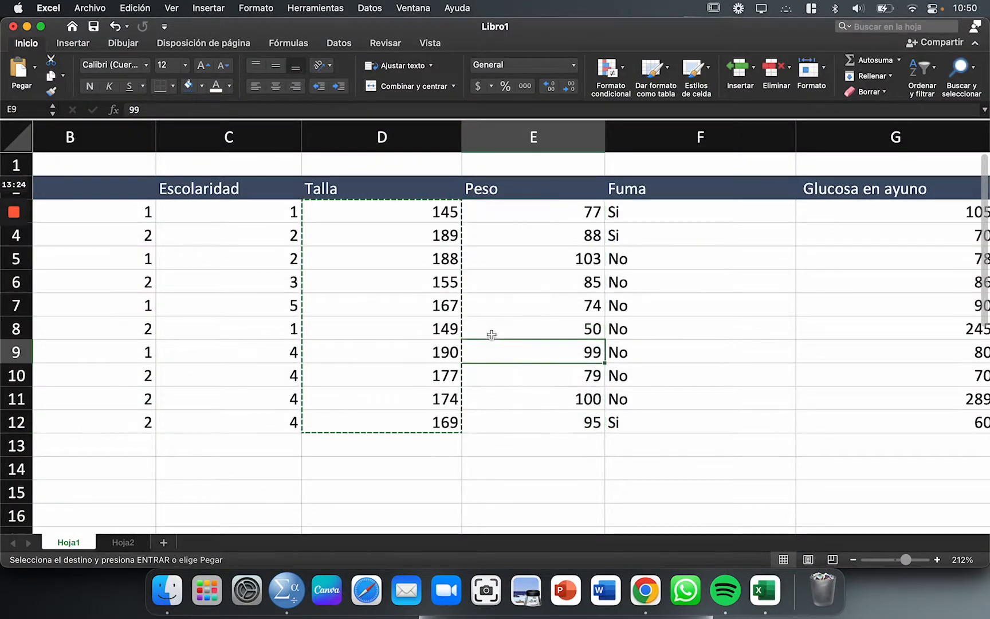
Change the first Peso value in E3 to 77 kg, and replace that with 77 kilos.
left_click(520, 220)
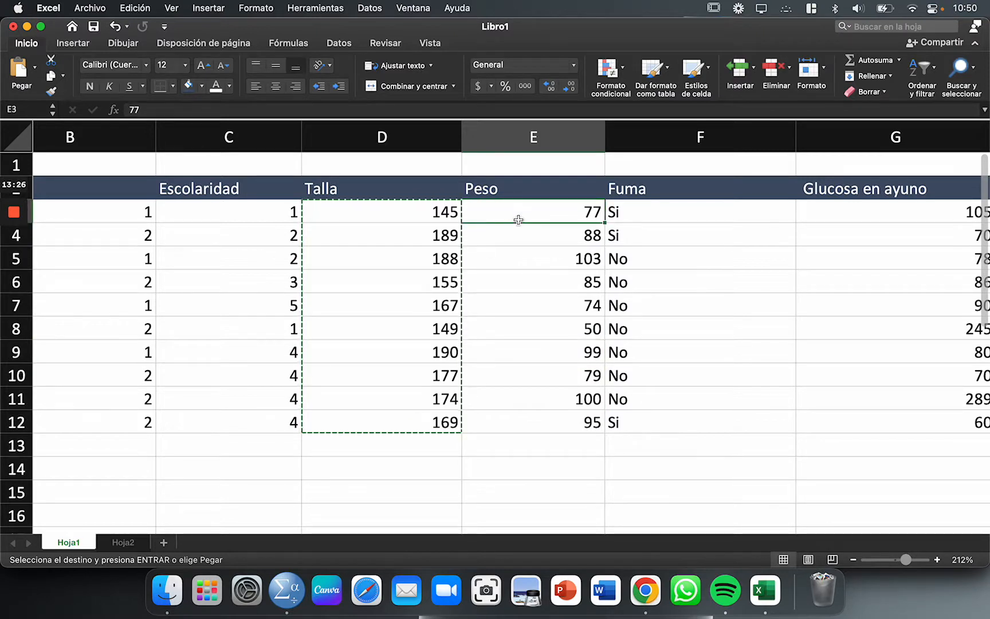
left_click(325, 109)
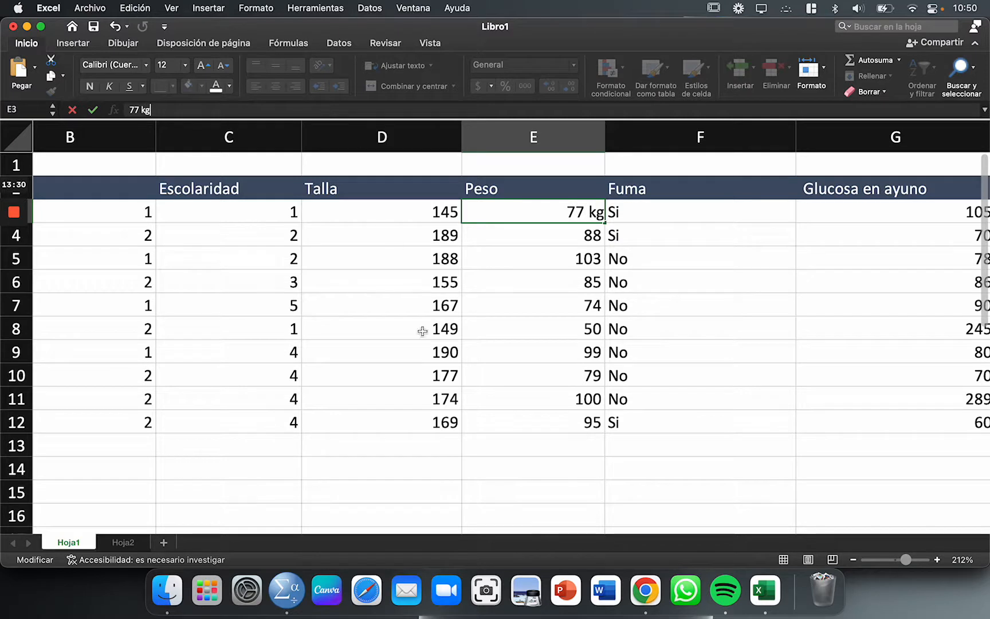
left_click(584, 416)
left_click(543, 212)
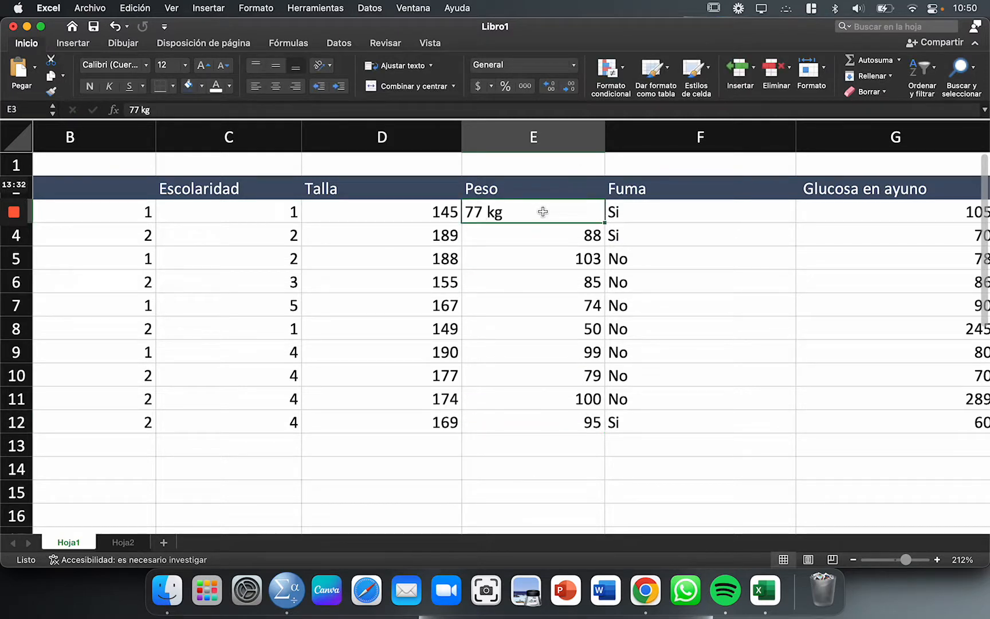
double_click(543, 212)
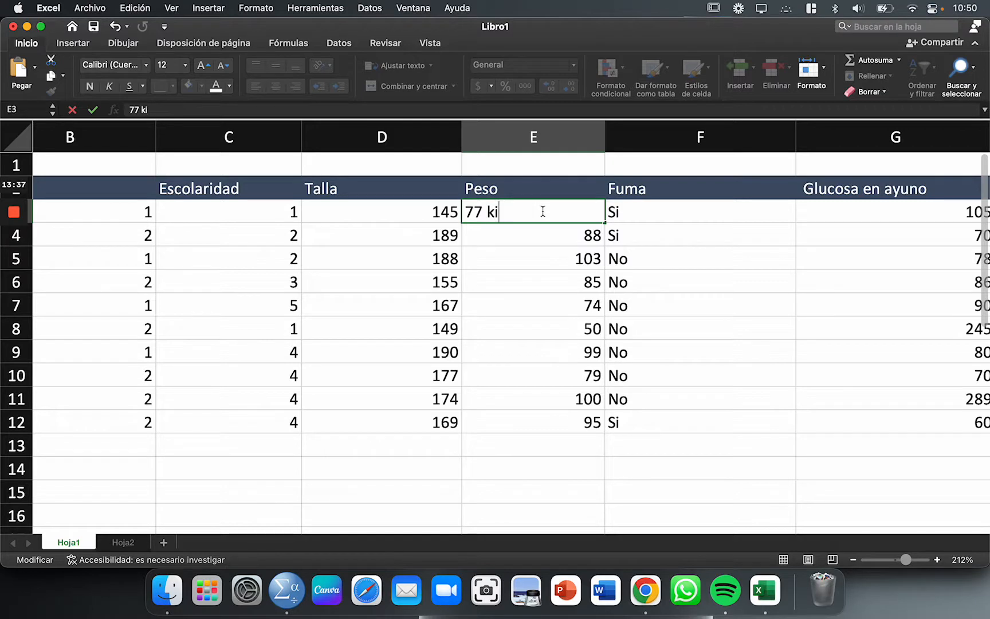
type("kilos")
left_click(541, 281)
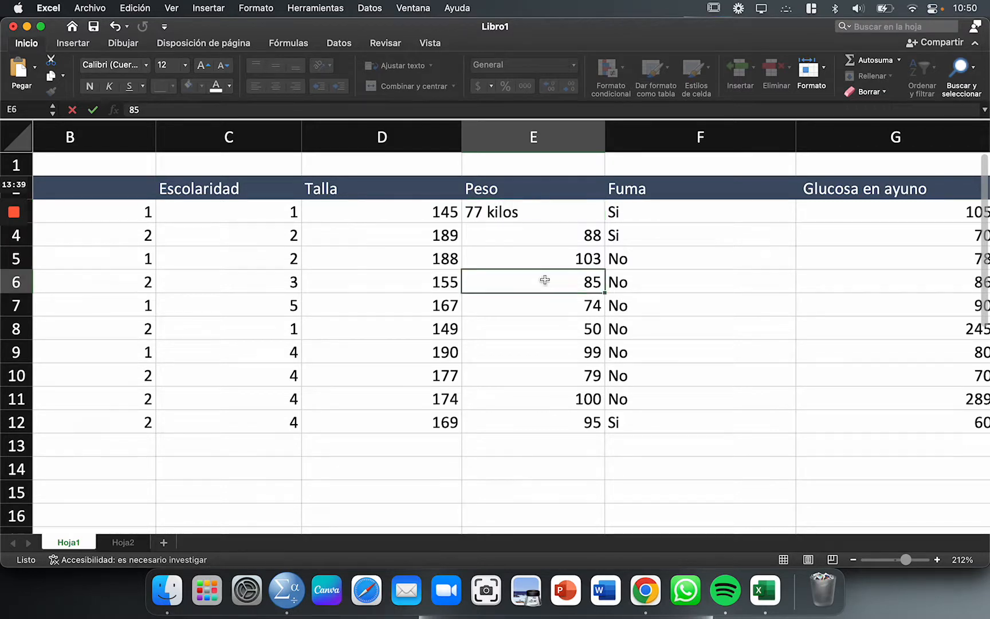
Remove the unit text from the first Peso cell, E3, leaving only the number 77.
left_click(524, 210)
left_click(169, 109)
key("XF86AudioLowerVolume")
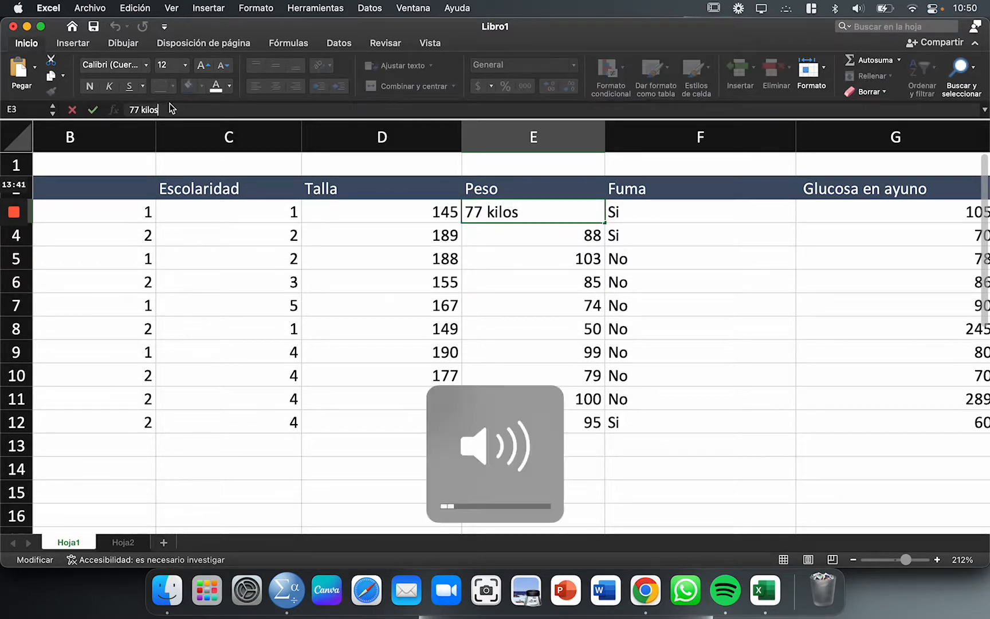
key("BackSpace")
key("BackSpace")
key("BackSpace")
key("BackSpace")
key("BackSpace")
key("BackSpace")
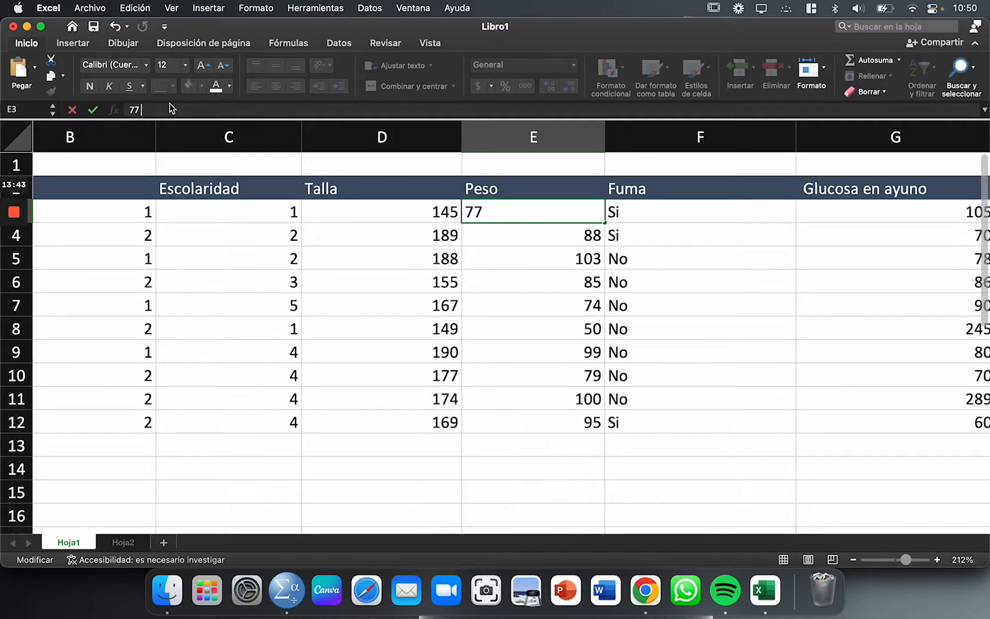
left_click(522, 283)
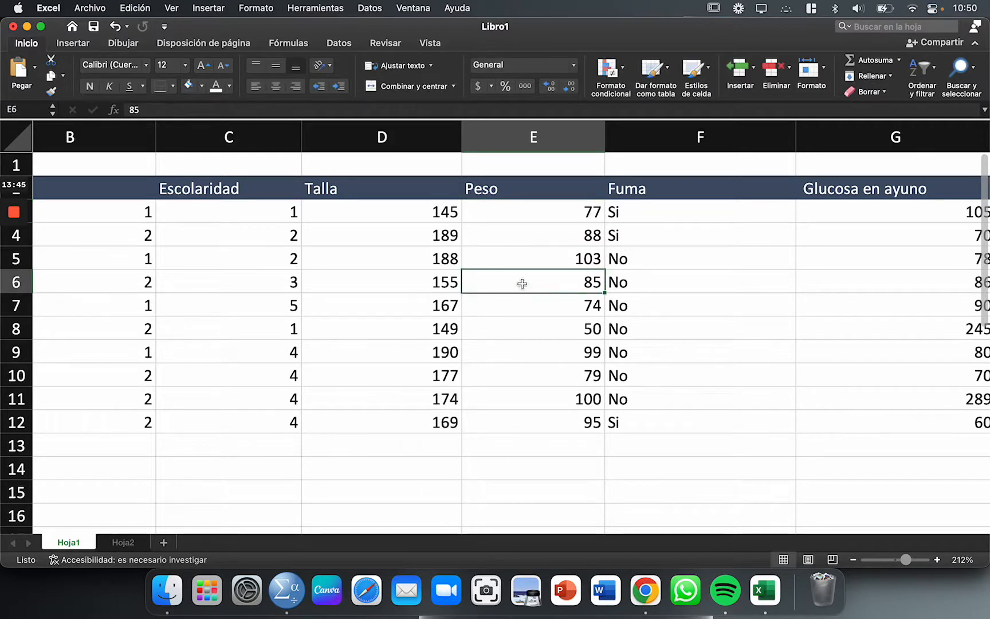
Copy the Peso values in E3:E12 and switch to the SPSS data editor.
left_click_drag(596, 212, 564, 424)
key("super+c")
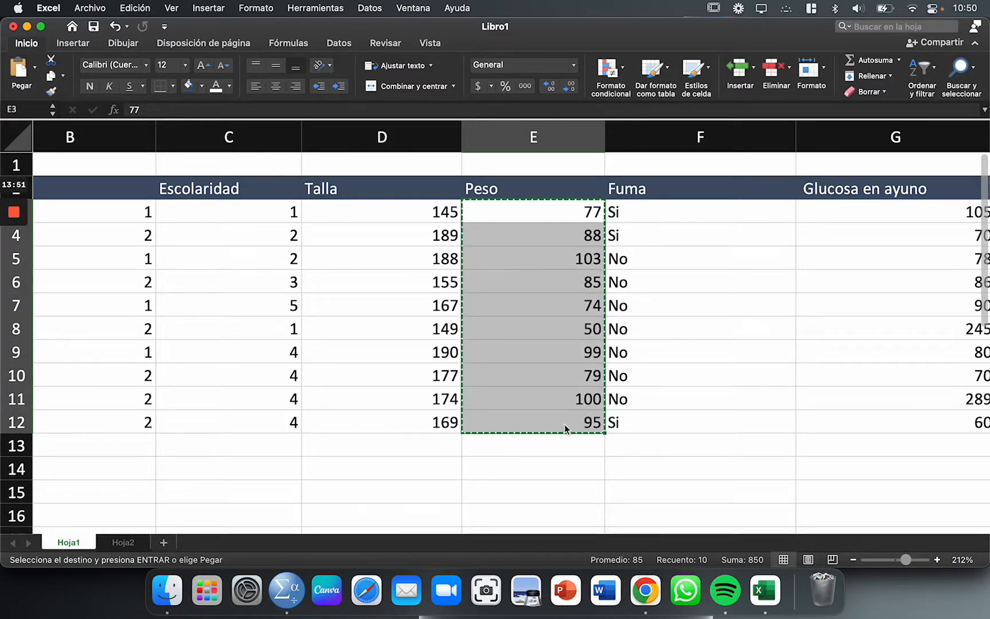
left_click(286, 591)
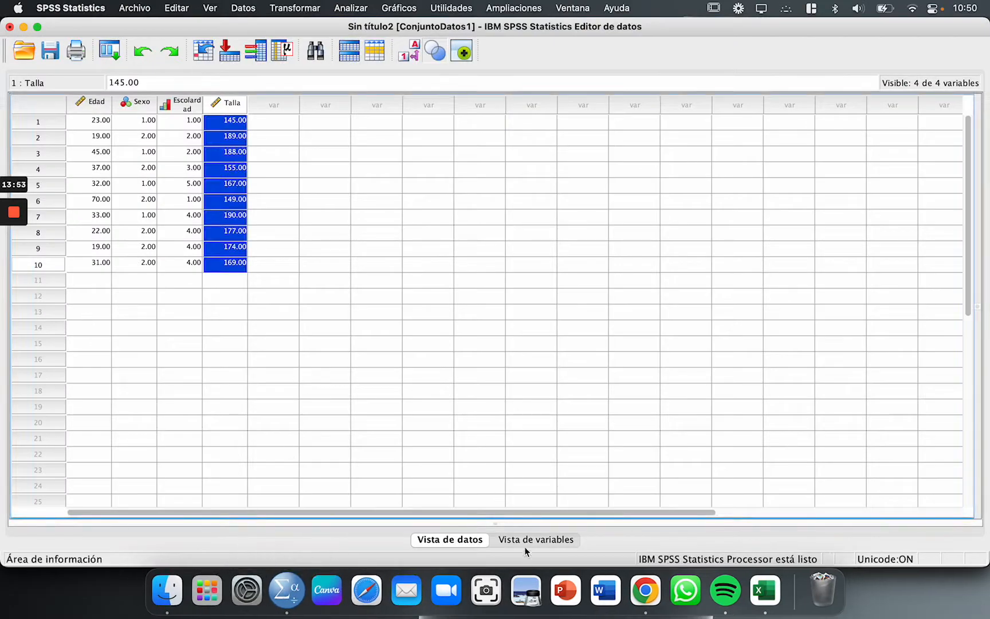
Define a fifth variable named Peso with the measurement level Escala.
left_click(519, 539)
left_click(90, 162)
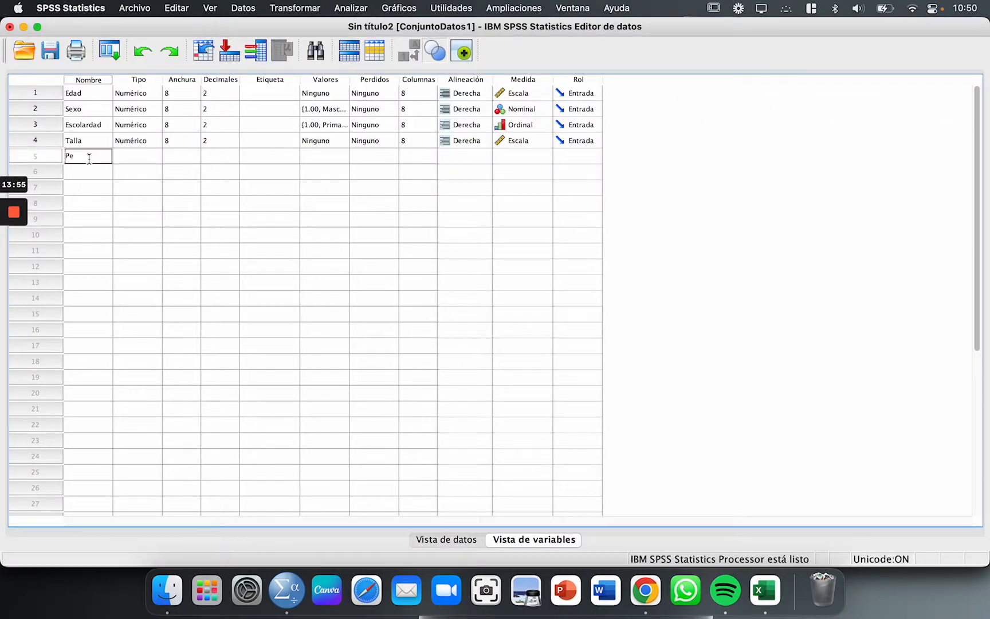
left_click(352, 160)
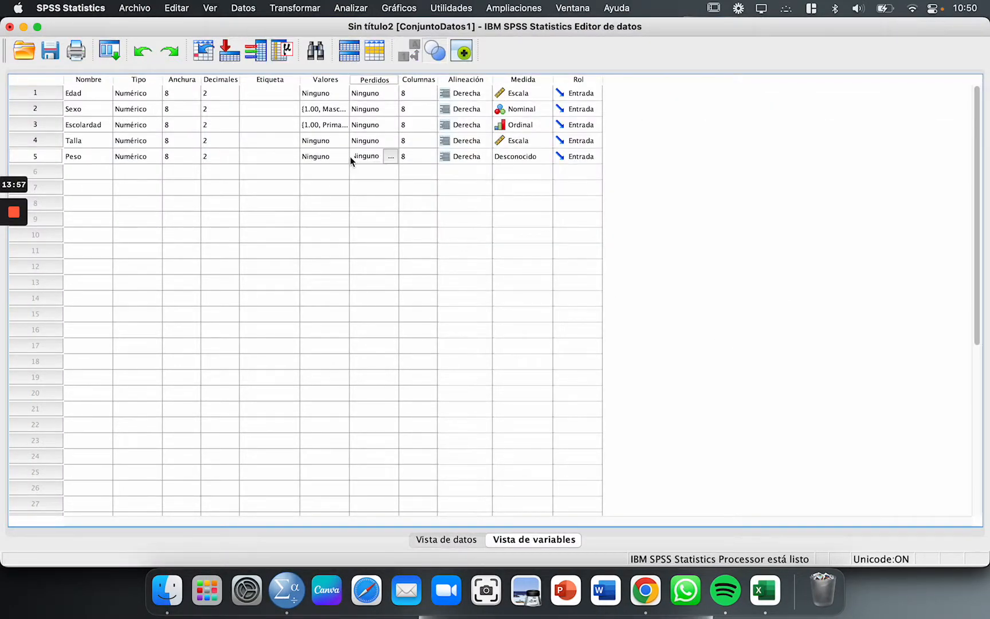
left_click(528, 162)
key("Escape")
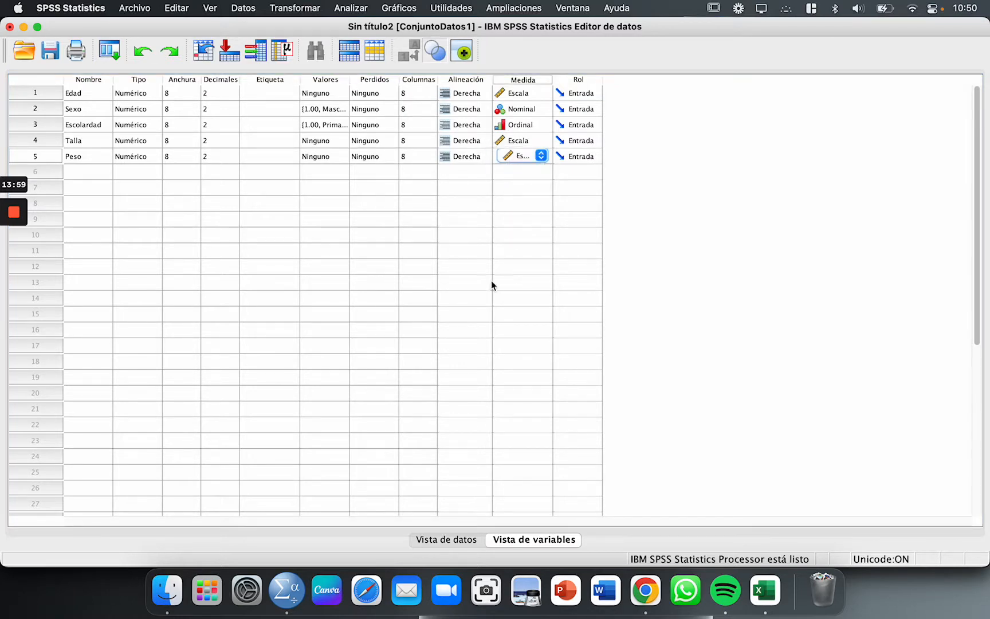
Paste the copied weight values into the Peso column of the data view, starting at row 1.
left_click(447, 540)
left_click(274, 112)
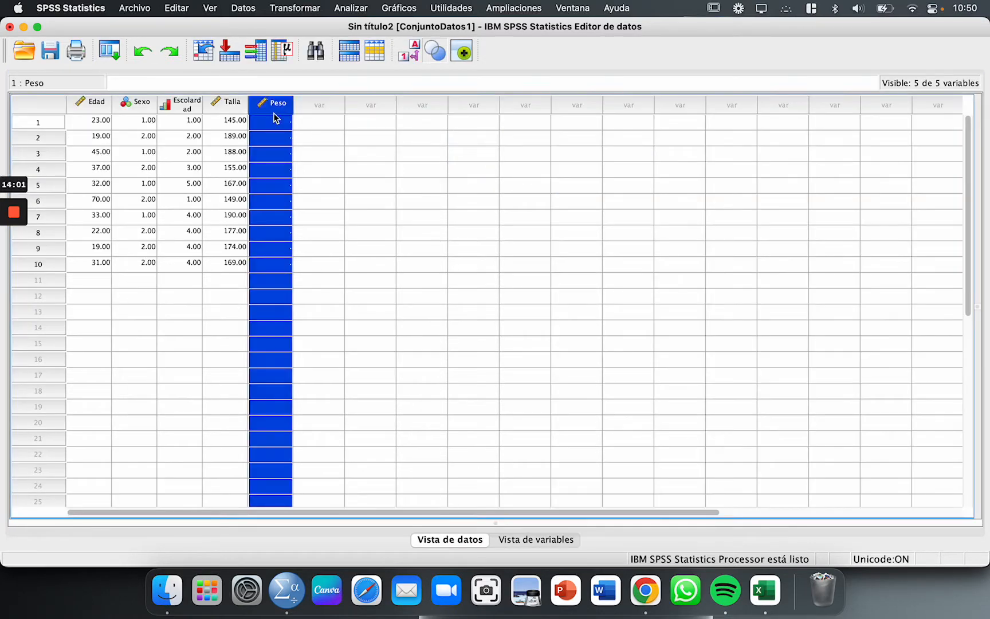
left_click(273, 123)
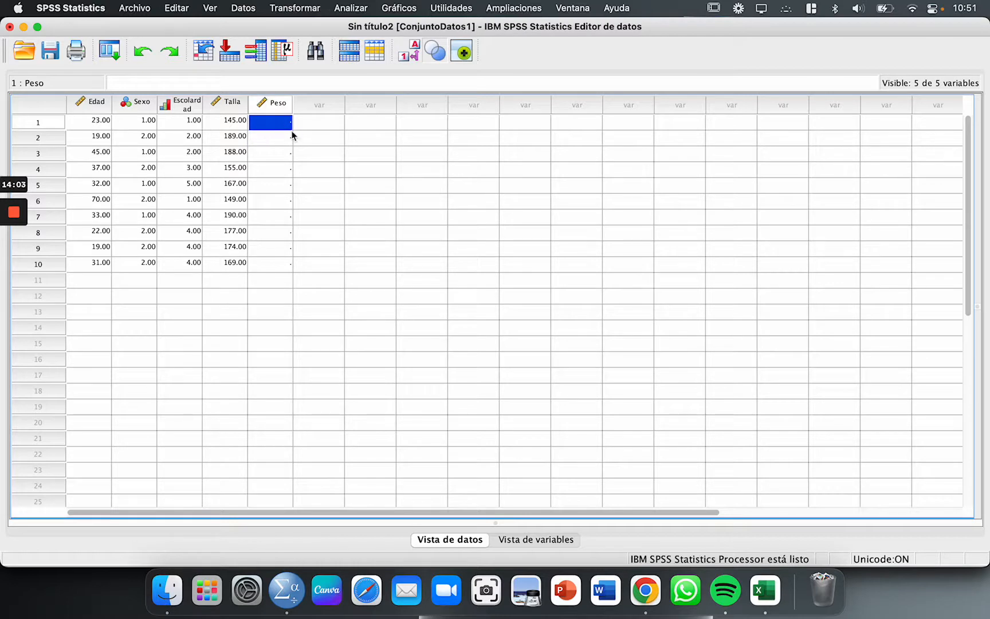
key("super+v")
left_click(377, 264)
left_click(314, 121)
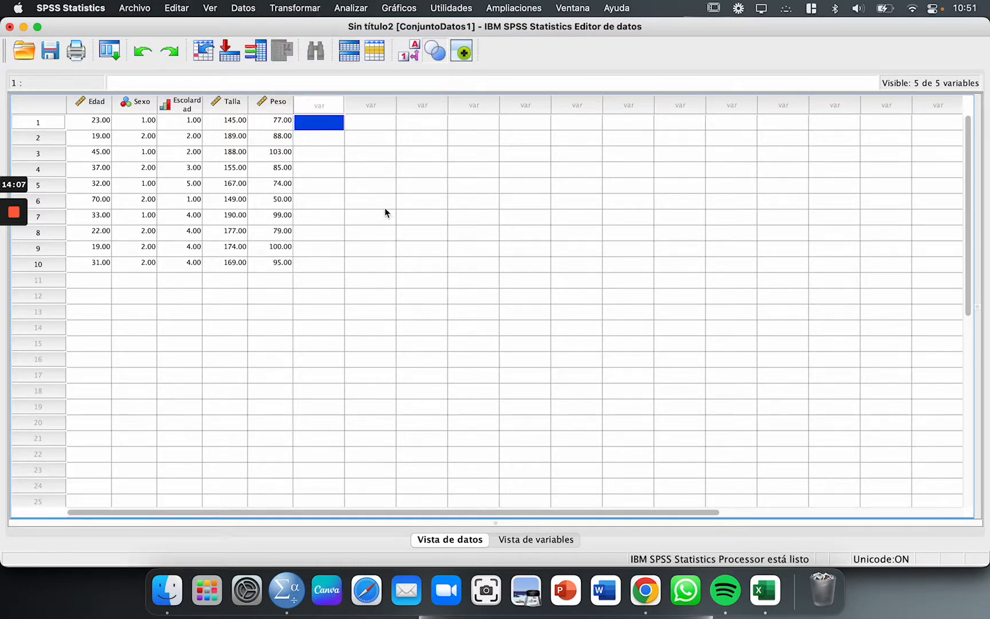
Switch to the Excel workbook and go to the Fuma column with its Si and No answers.
left_click(778, 603)
left_click(754, 239)
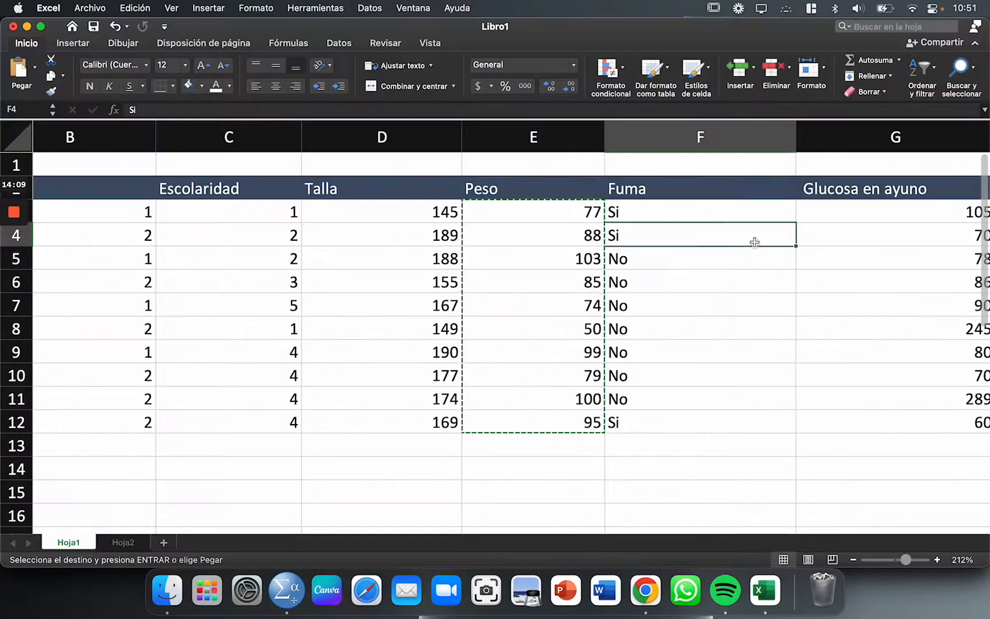
scroll(693, 266, "right", 1)
scroll(693, 266, "right", 5)
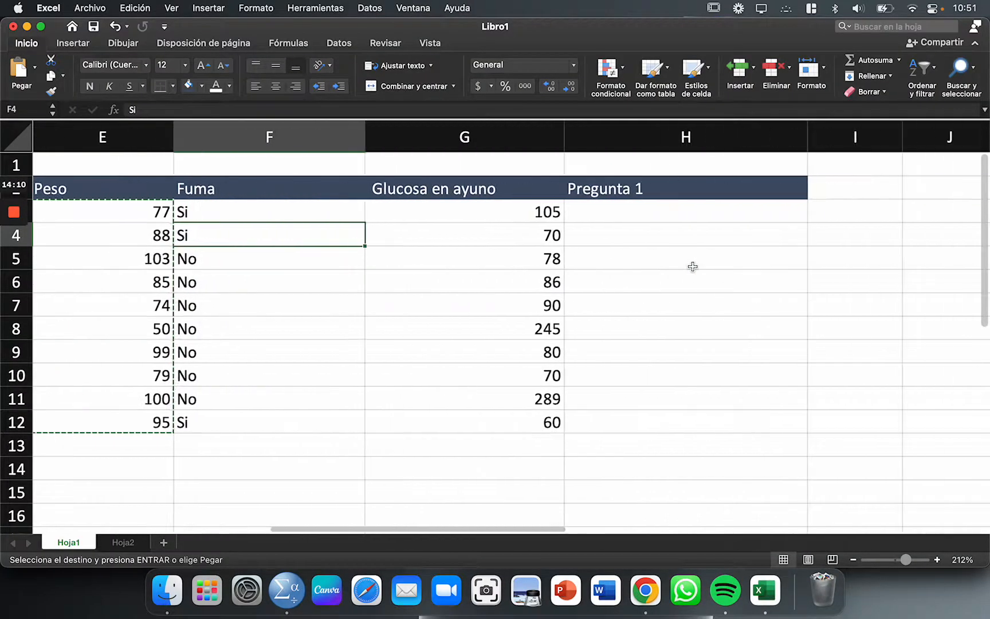
left_click_drag(254, 215, 274, 415)
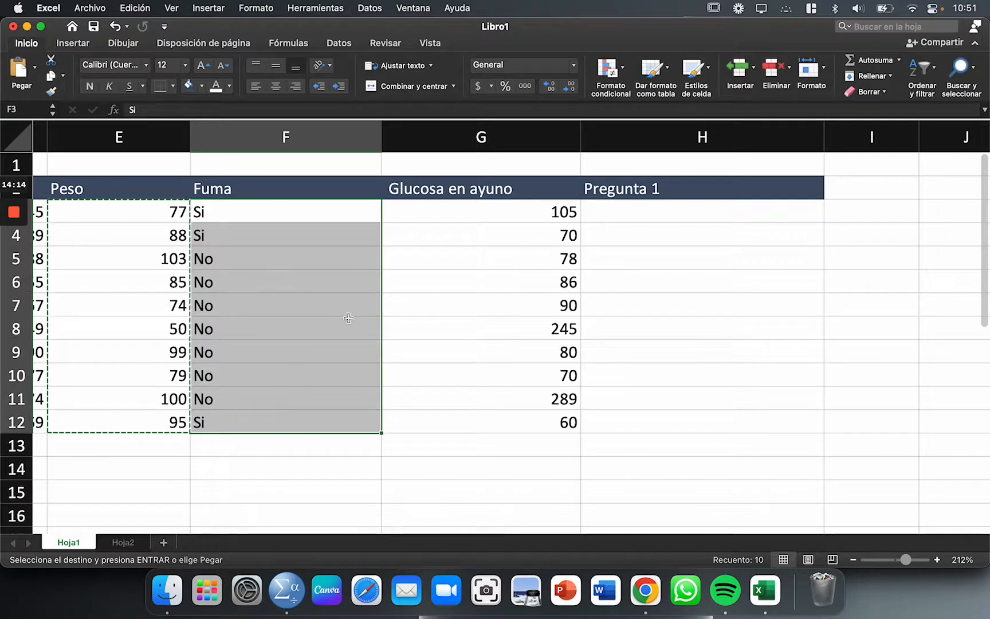
left_click(485, 272)
double_click(245, 207)
left_click(401, 298)
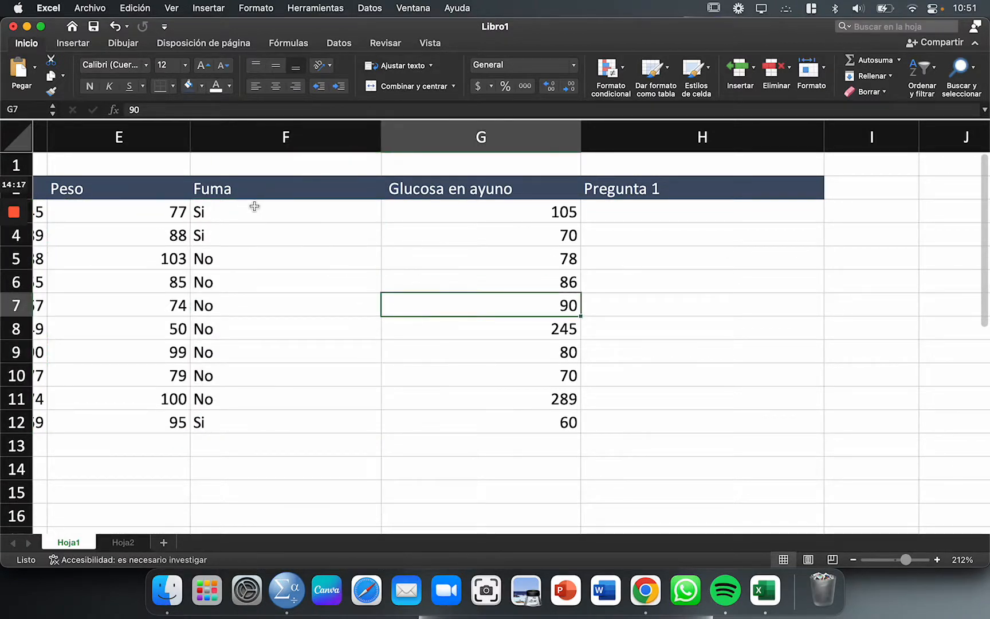
Replace every Si with the code 1 in the Fuma cells F3:F12.
left_click_drag(257, 206, 278, 416)
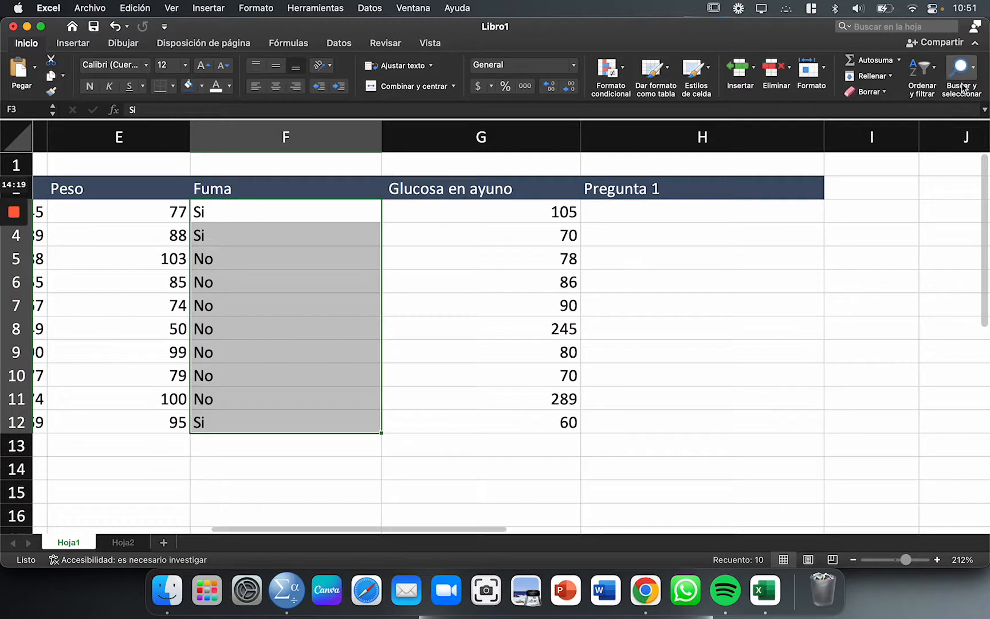
left_click(976, 73)
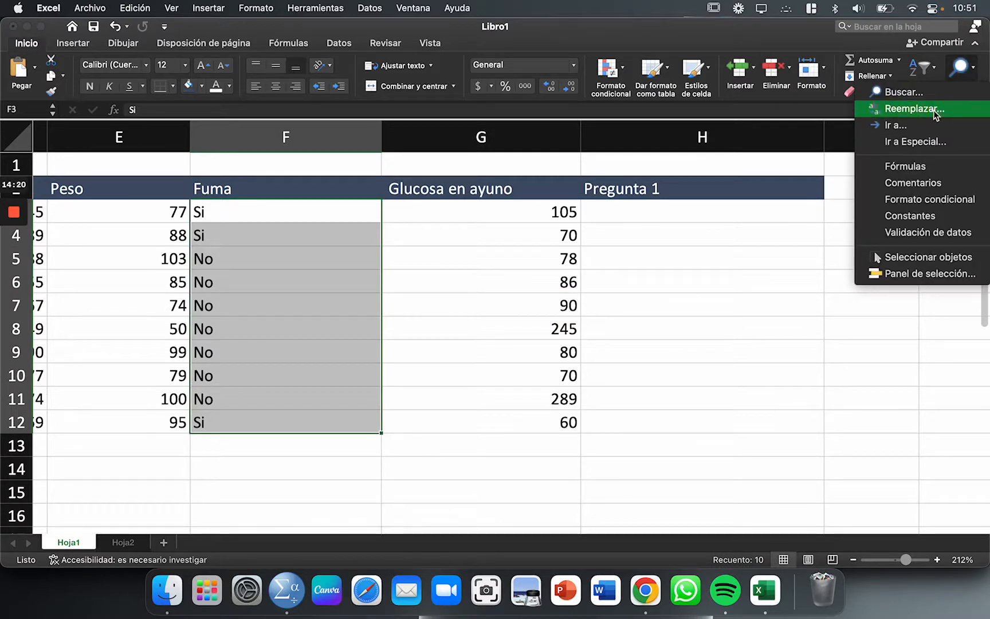
left_click(934, 110)
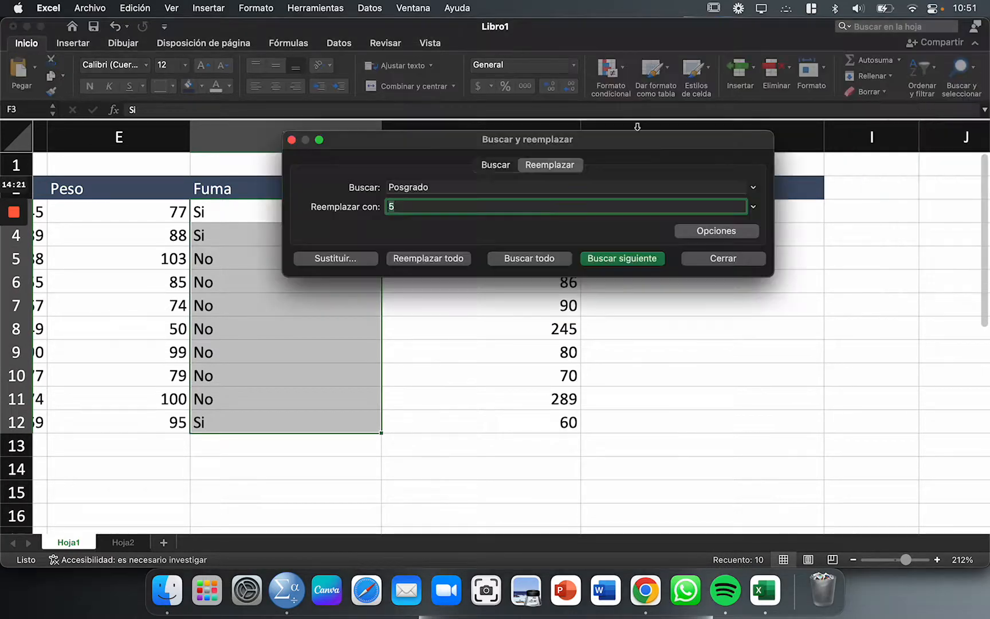
left_click(462, 187)
type("Si")
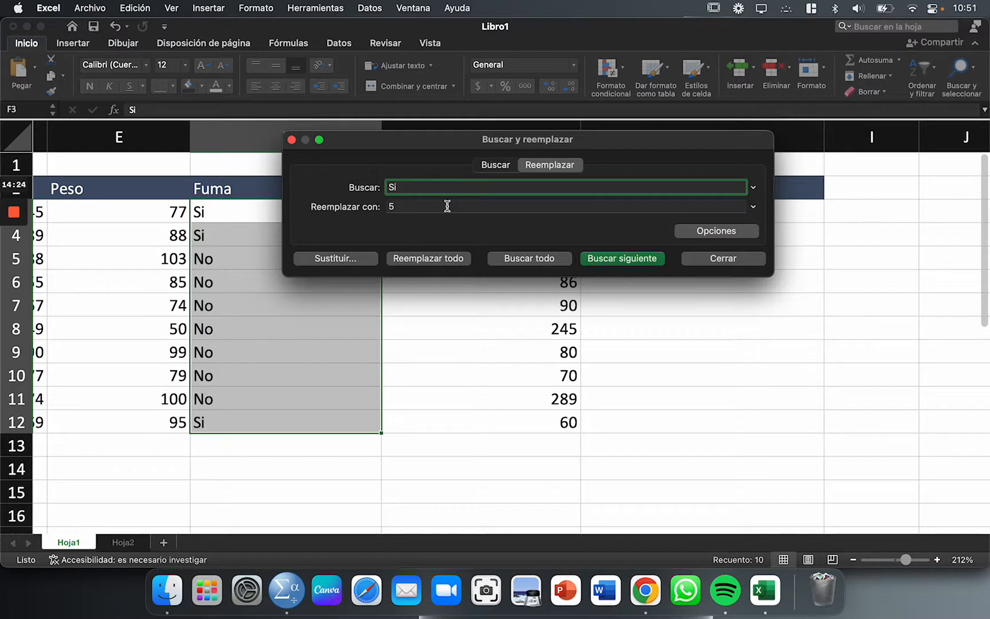
key("Tab")
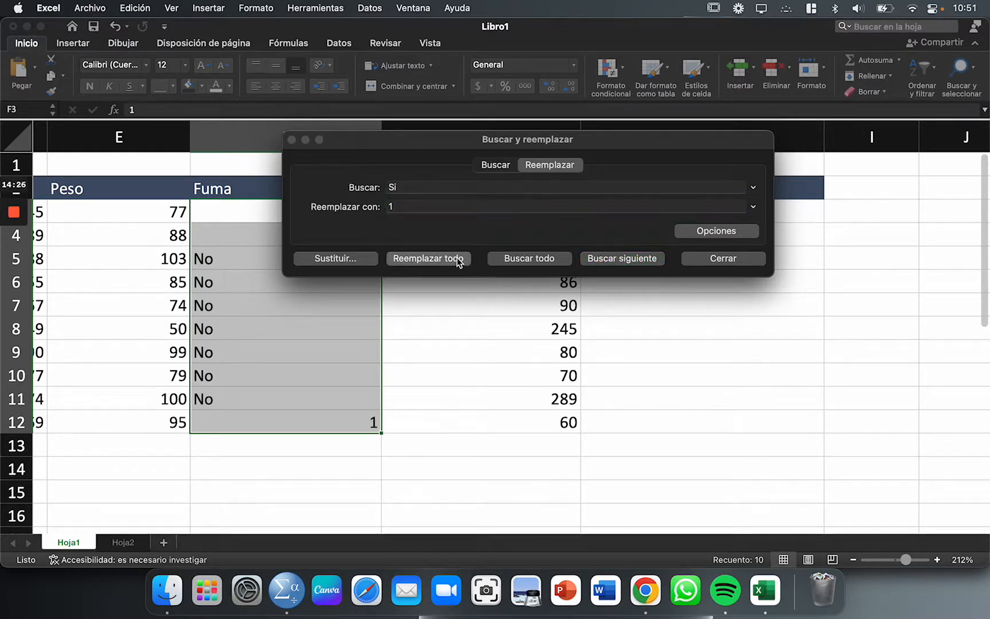
left_click(456, 258)
left_click(491, 239)
Replace every No with the code 2 in the same Fuma cells and close the replace dialog.
left_click(424, 185)
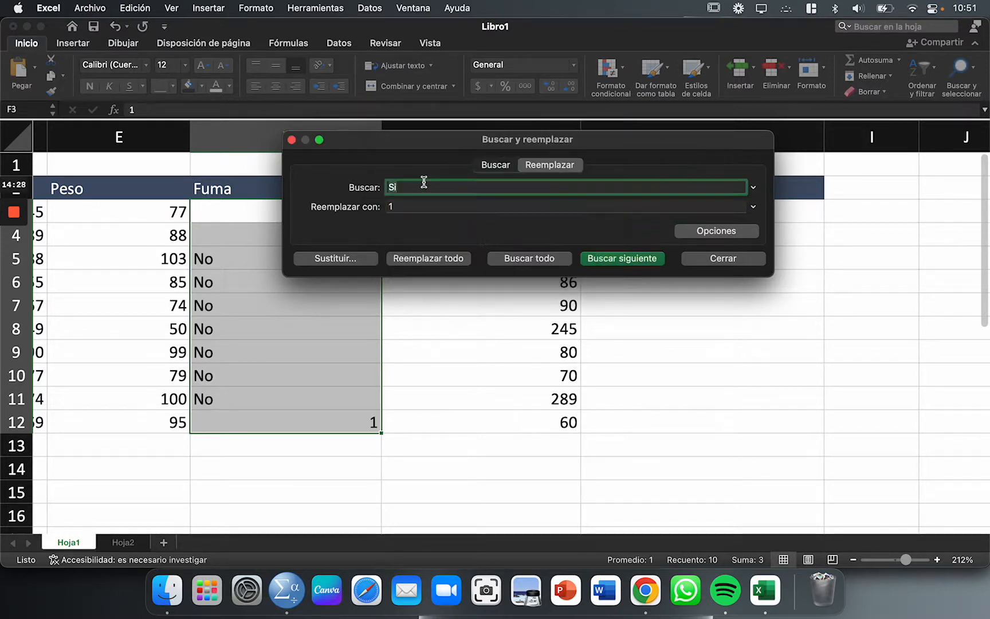
key("Tab")
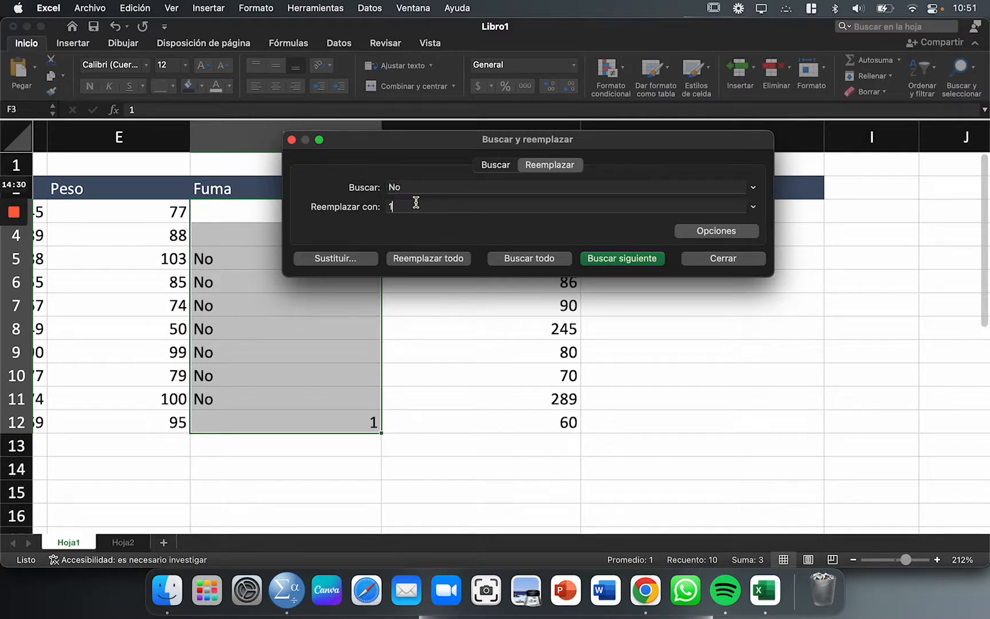
type("2")
left_click(415, 258)
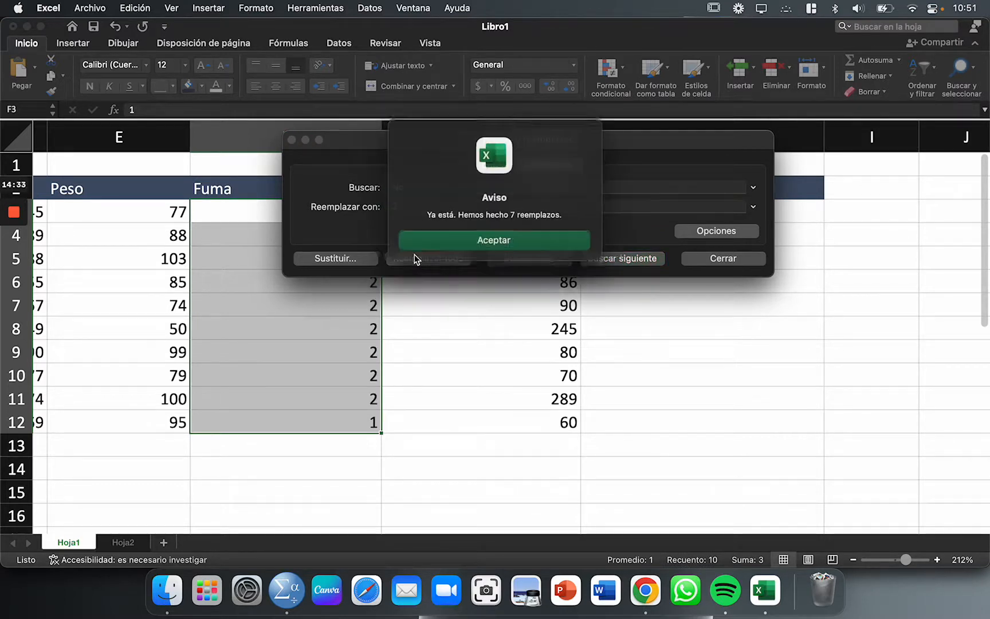
left_click(516, 245)
left_click(730, 261)
left_click(530, 298)
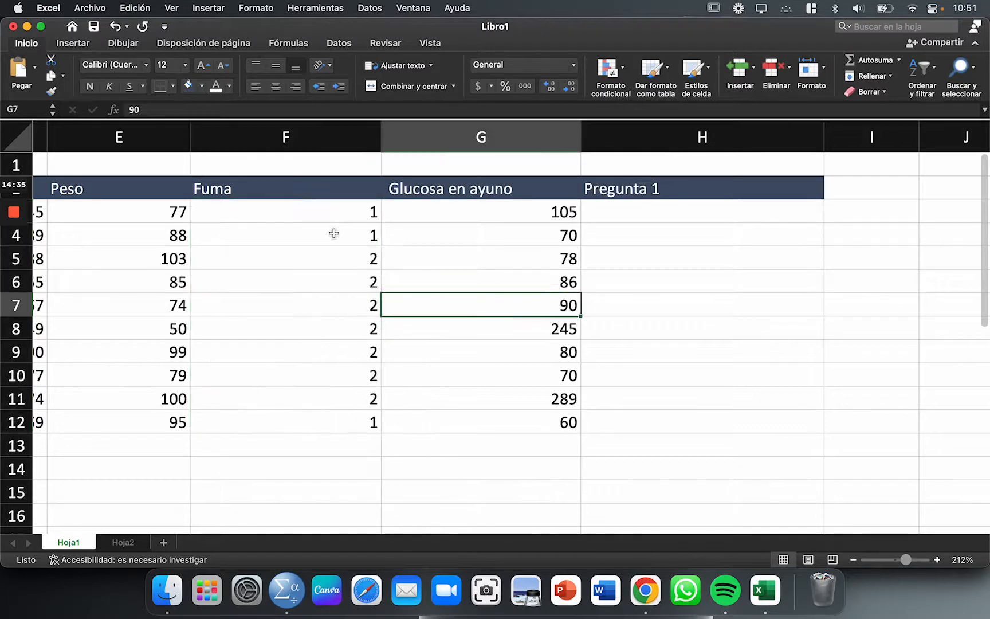
Copy the coded Fuma values in F3:F12 and switch to the SPSS data editor.
left_click_drag(325, 214, 354, 462)
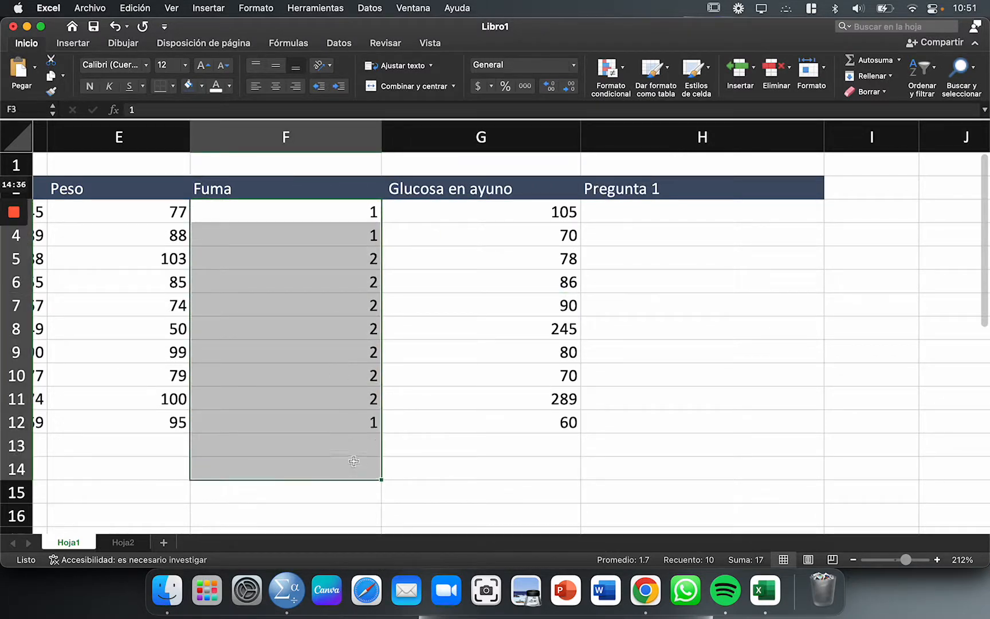
left_click(359, 422)
left_click(262, 221)
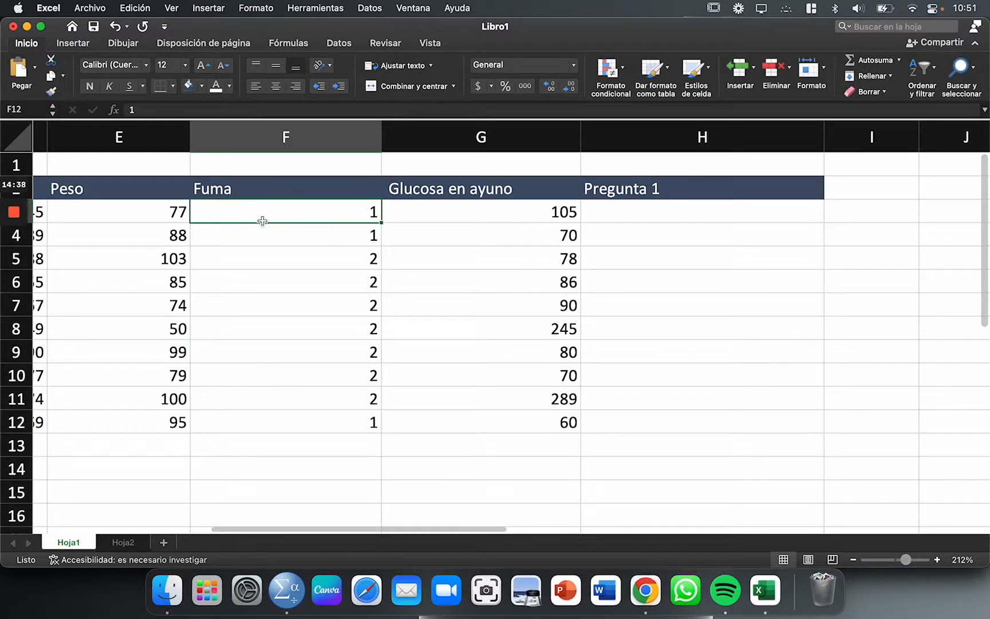
left_click_drag(262, 221, 320, 413)
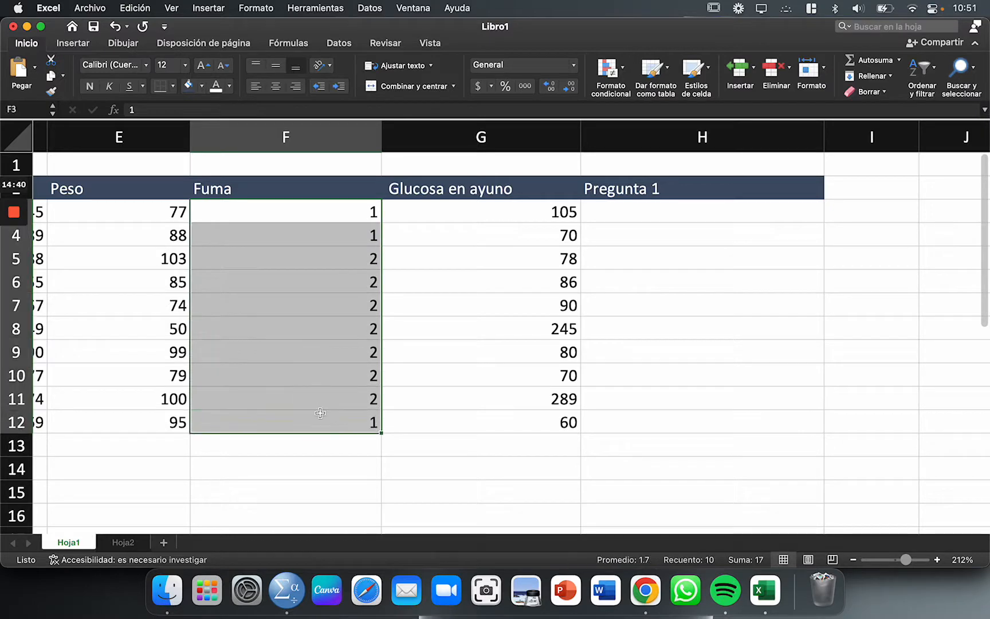
key("super+c")
left_click(287, 590)
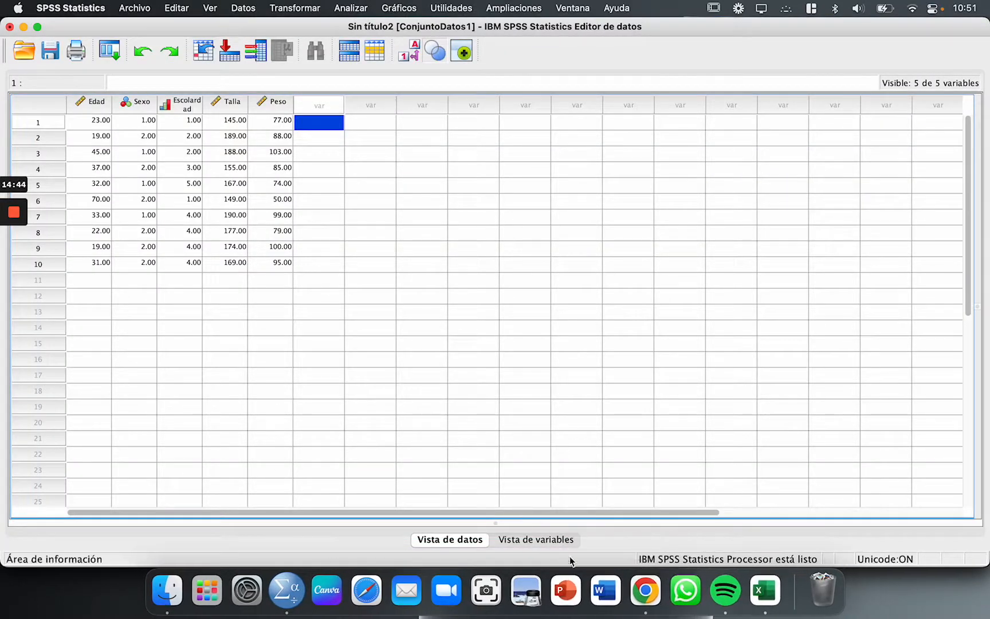
Define a sixth variable named Fuma with the measurement level Nominal.
left_click(547, 541)
left_click(81, 175)
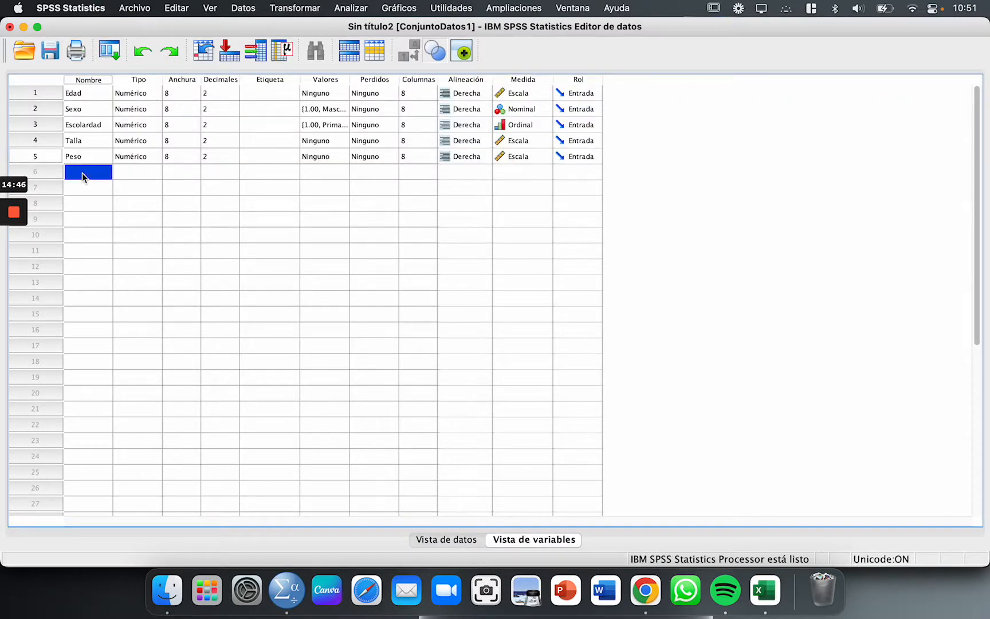
type("Fuma")
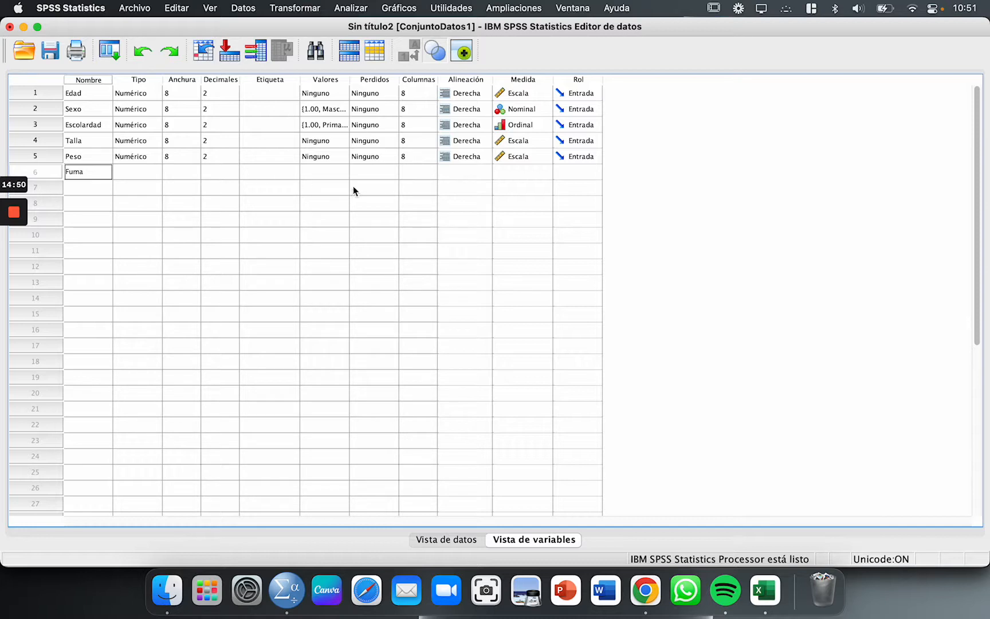
left_click(416, 174)
left_click(521, 172)
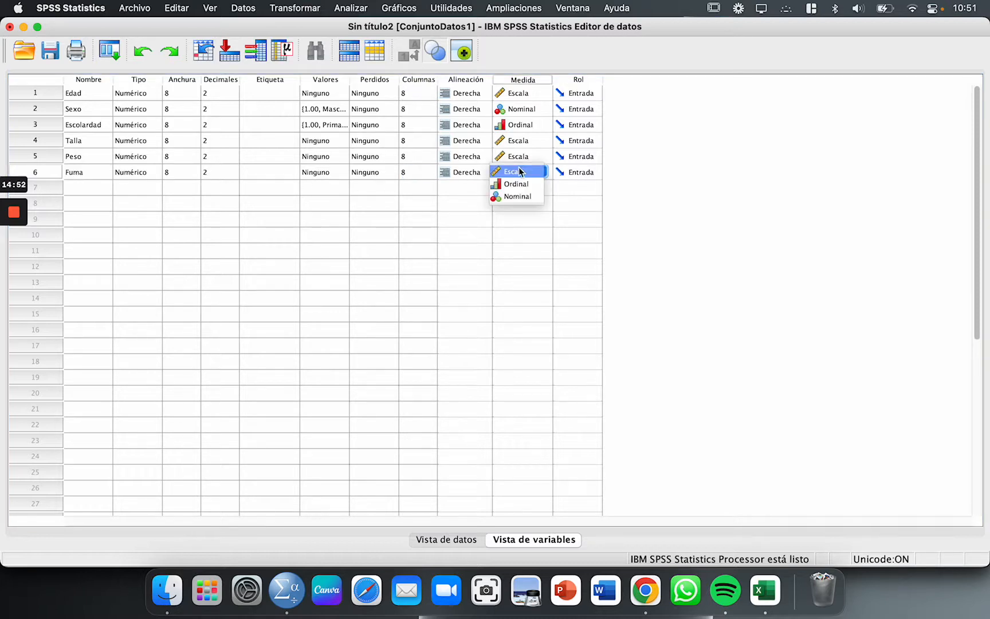
left_click(524, 196)
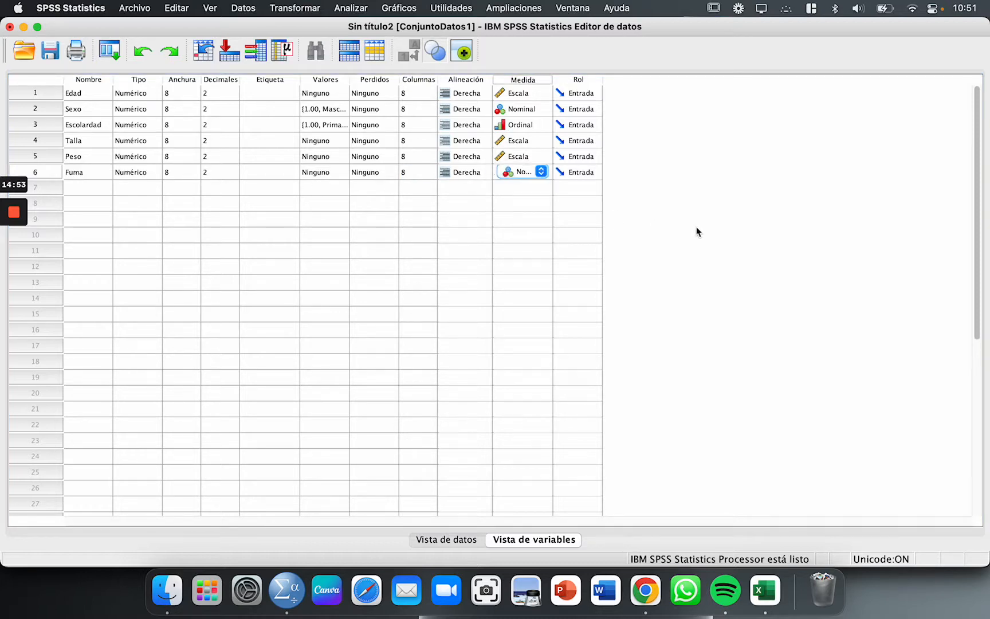
left_click(453, 540)
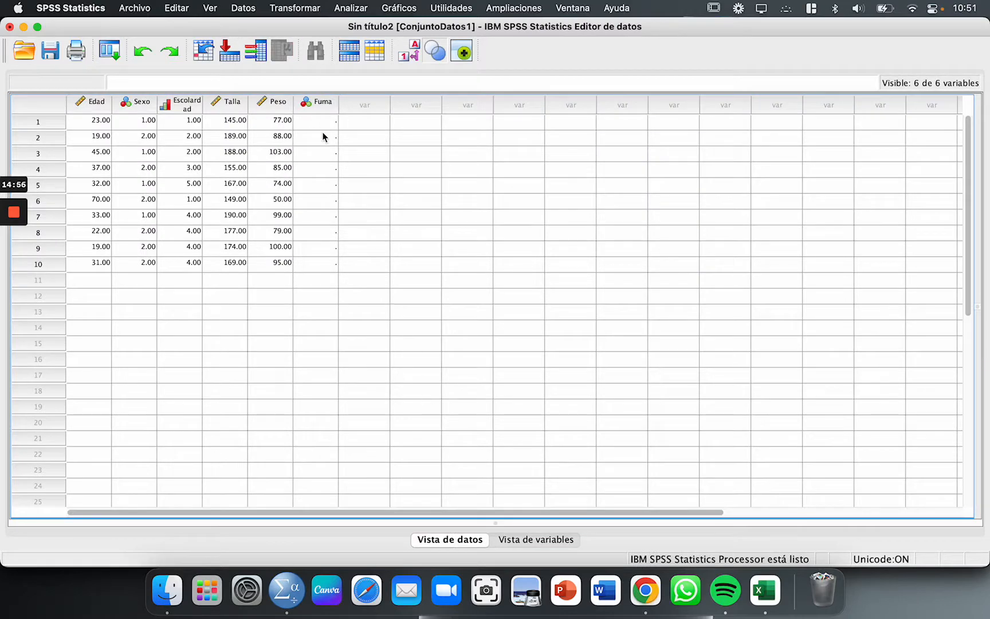
left_click(526, 539)
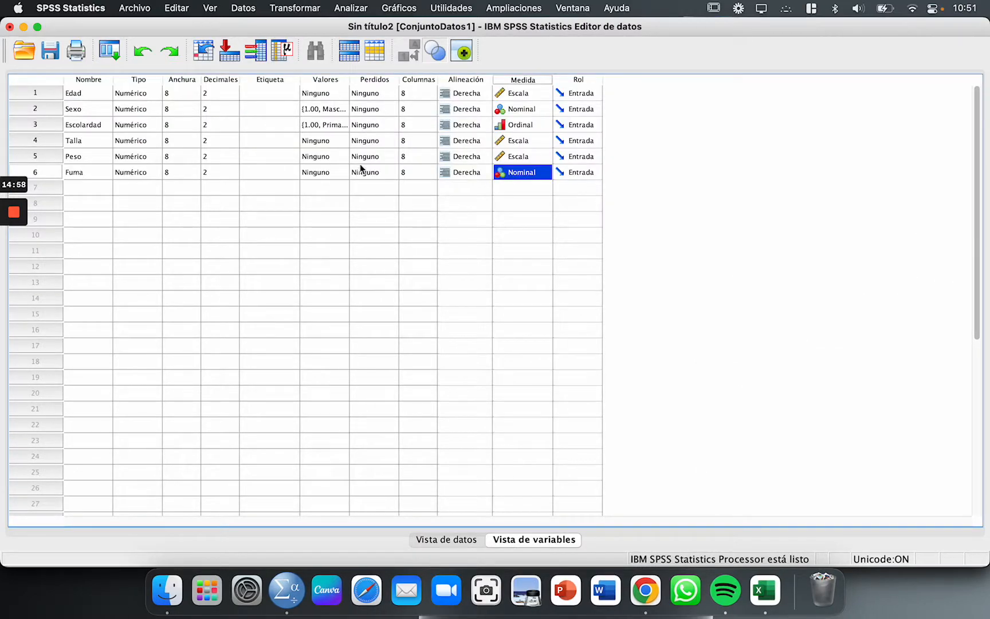
left_click(345, 173)
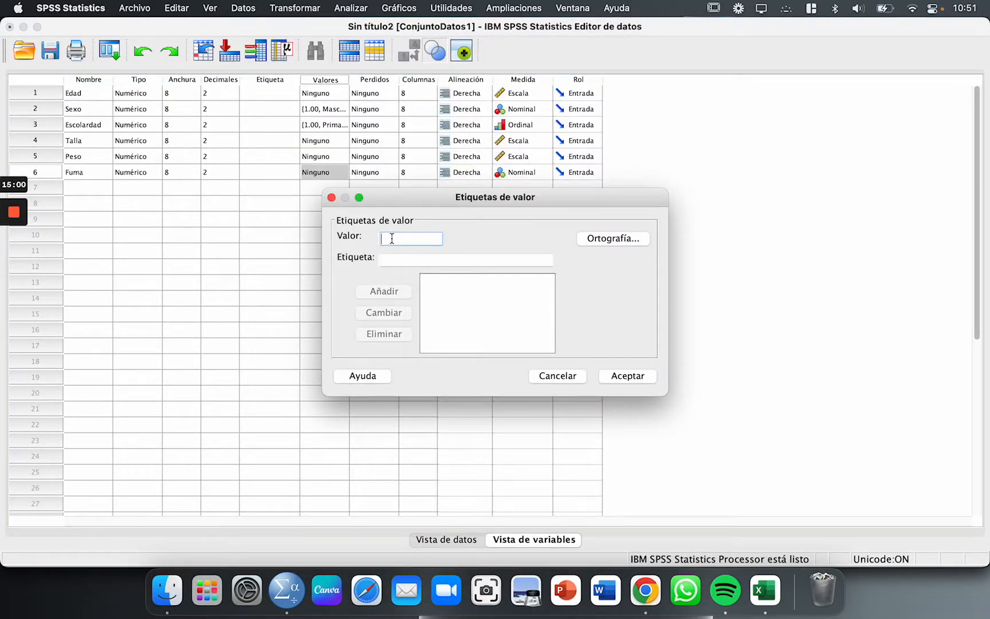
key("Escape")
left_click(89, 173)
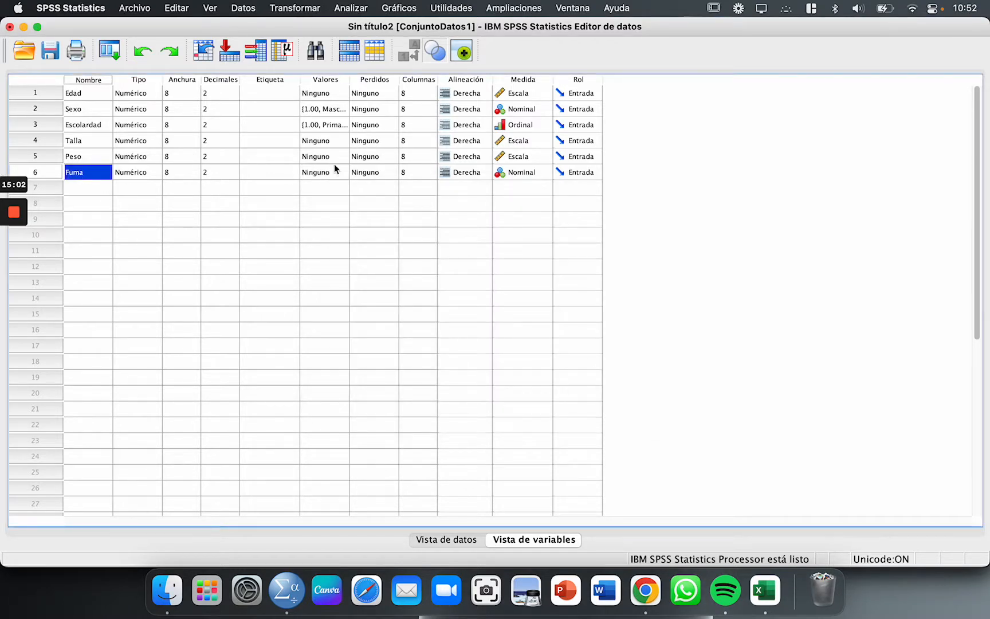
Add the value labels 1 = Si and 2 = No to the Fuma variable.
left_click(304, 172)
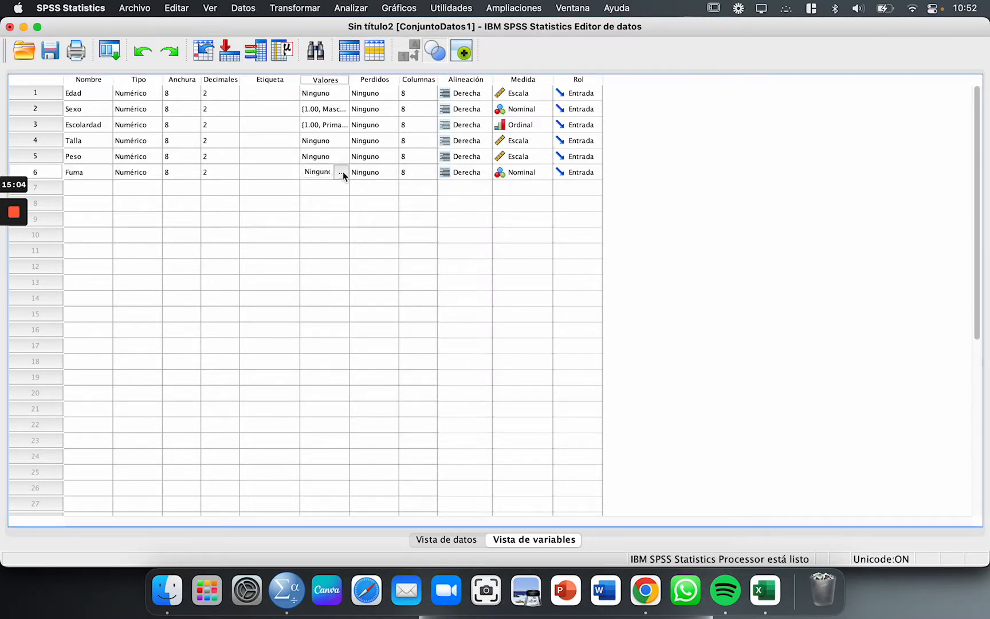
left_click(342, 172)
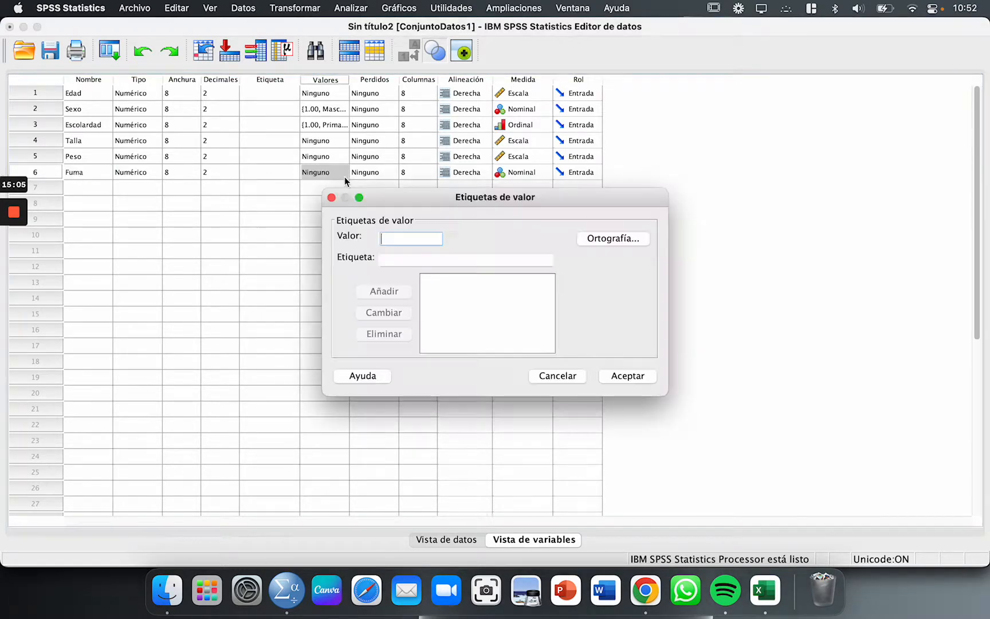
left_click(419, 262)
type("Si")
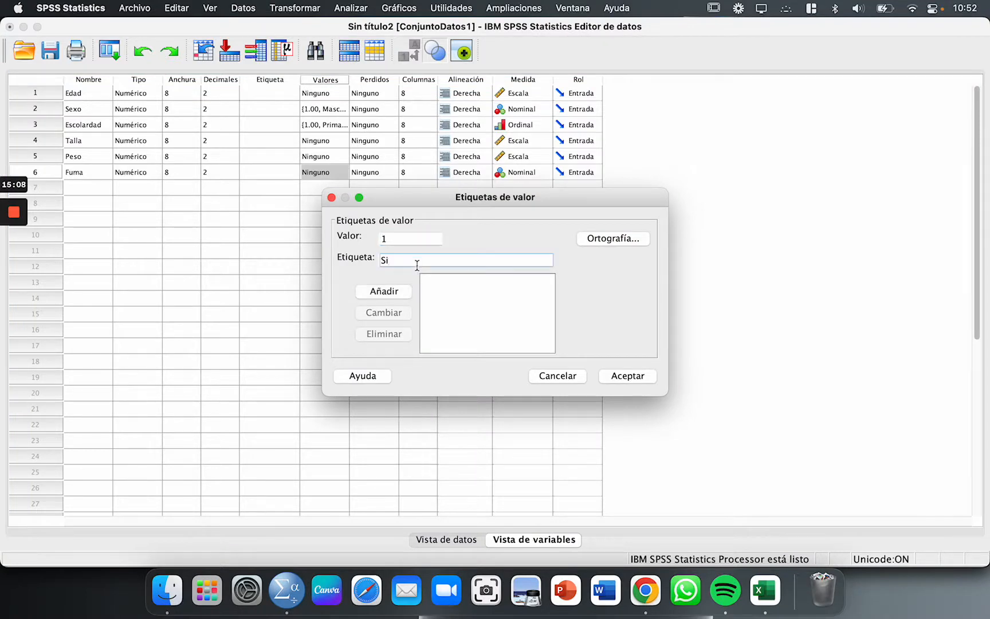
left_click(384, 291)
left_click(399, 258)
type("No")
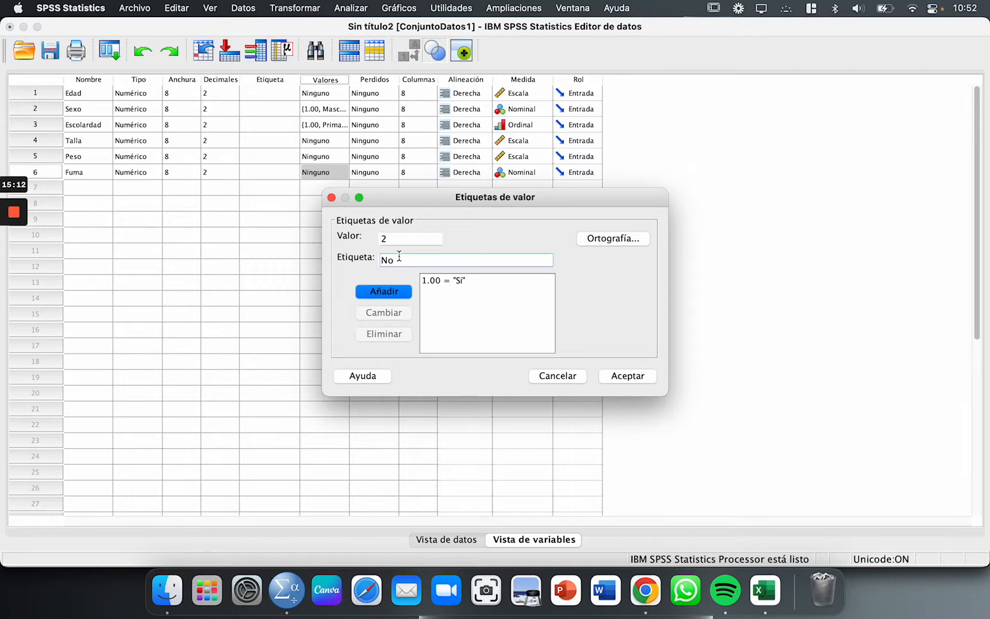
left_click(384, 291)
left_click(638, 377)
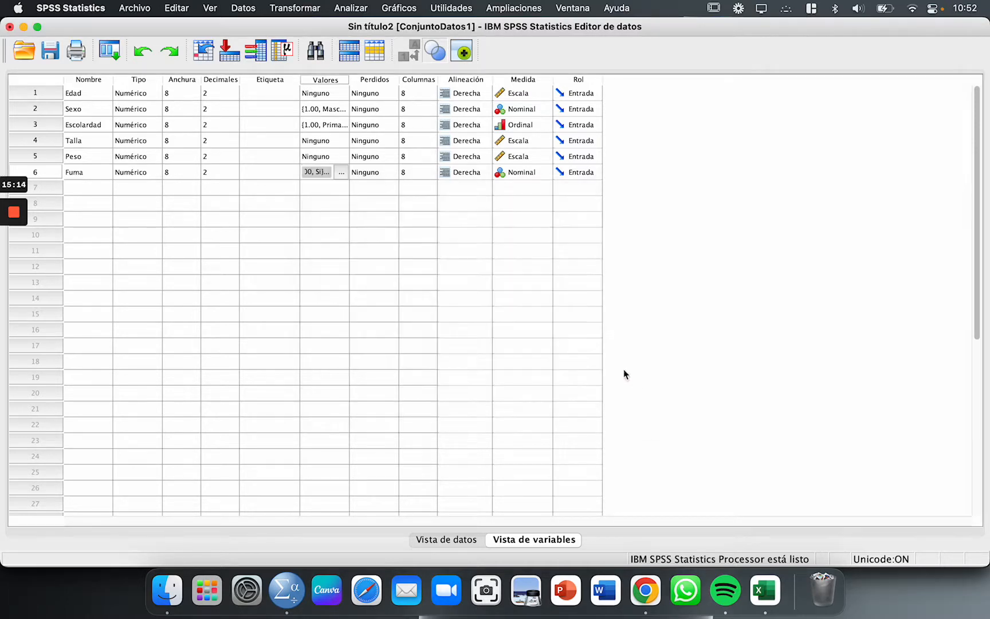
Paste the copied smoking codes into the Fuma column of the data view, starting at row 1.
left_click(426, 539)
left_click(317, 121)
key("super+v")
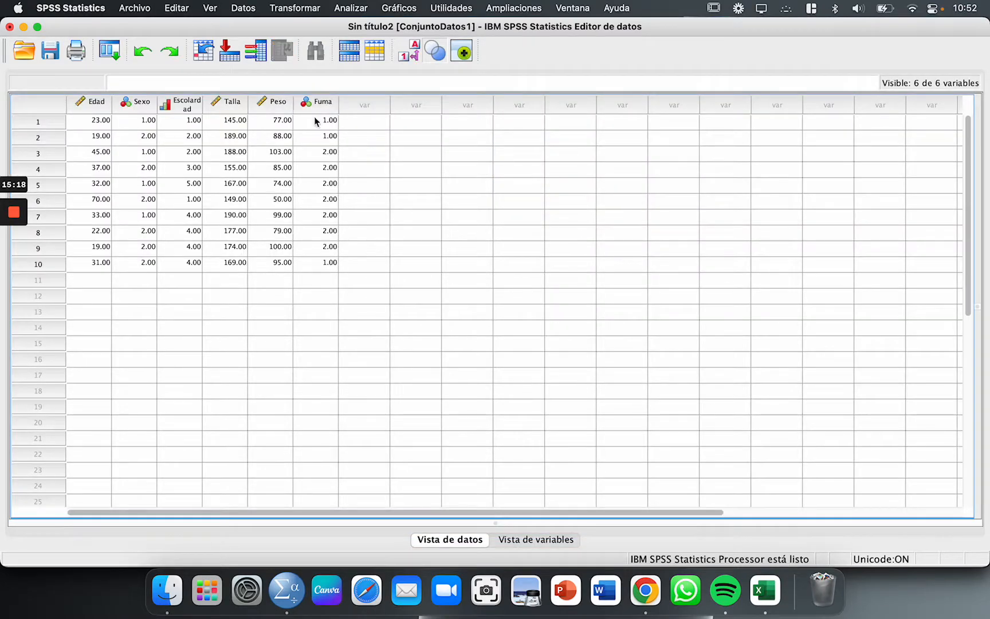
left_click(368, 252)
left_click_drag(97, 104, 917, 245)
left_click(341, 296)
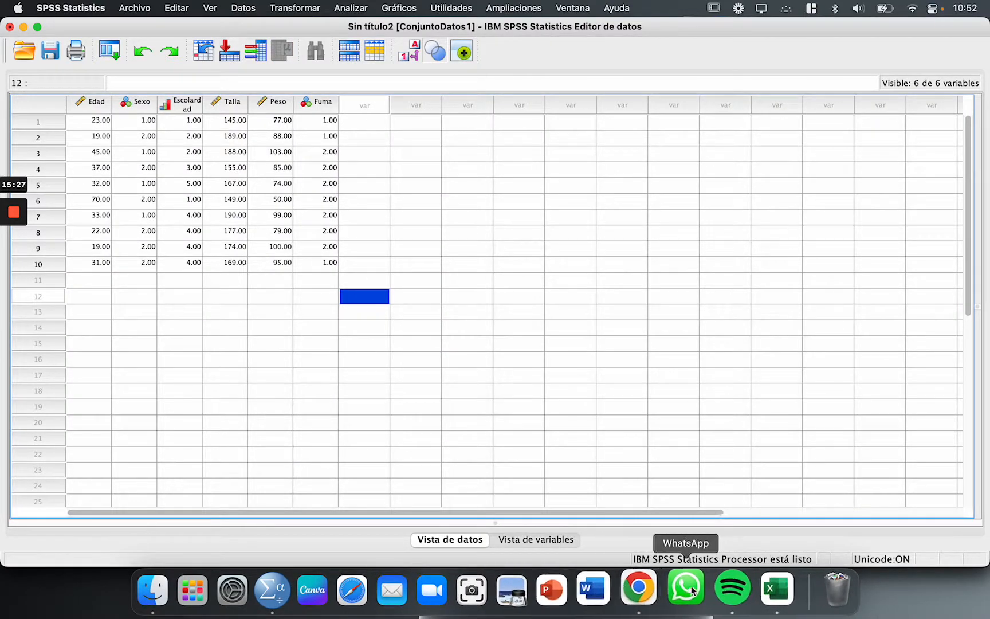
Switch to the Excel workbook and select the Glucosa en ayuno heading in G2.
left_click(768, 590)
left_click(635, 284)
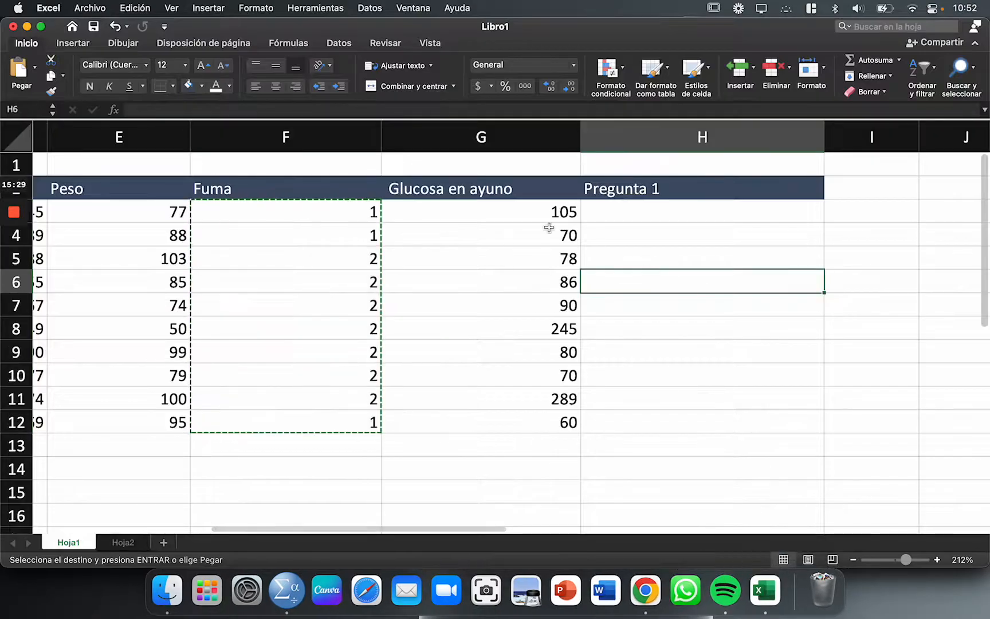
scroll(604, 205, "right", 5)
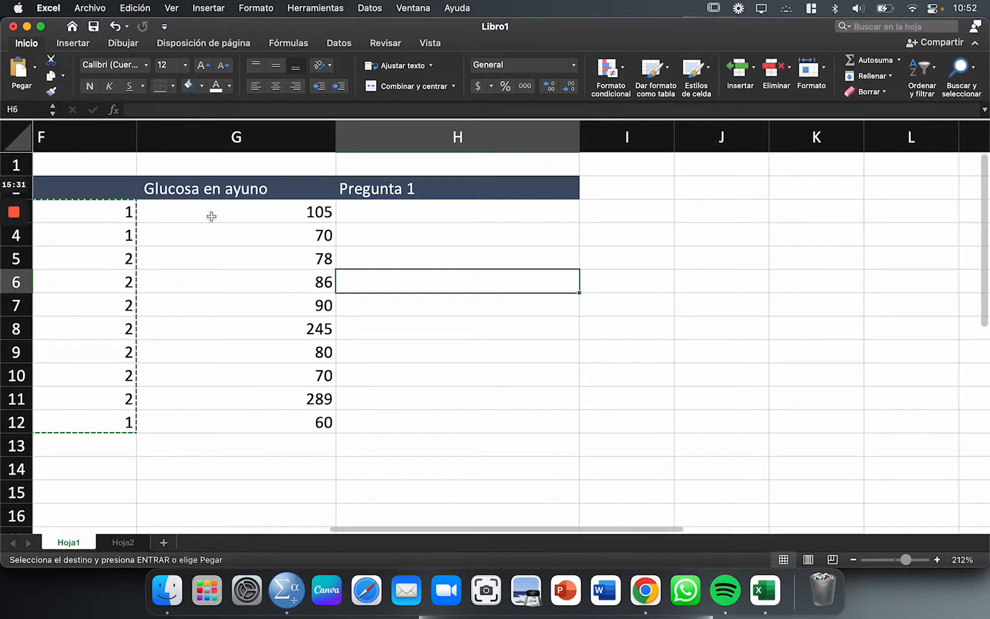
left_click(211, 192)
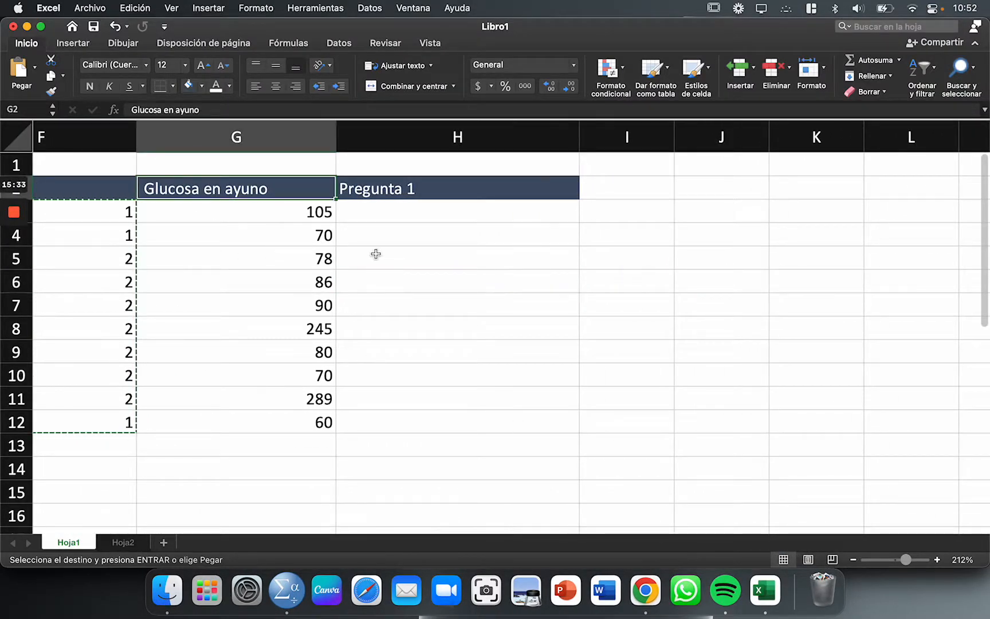
Copy the fasting glucose values in G3:G12 and switch to the variable view in SPSS.
left_click_drag(304, 214, 304, 422)
key("super+c")
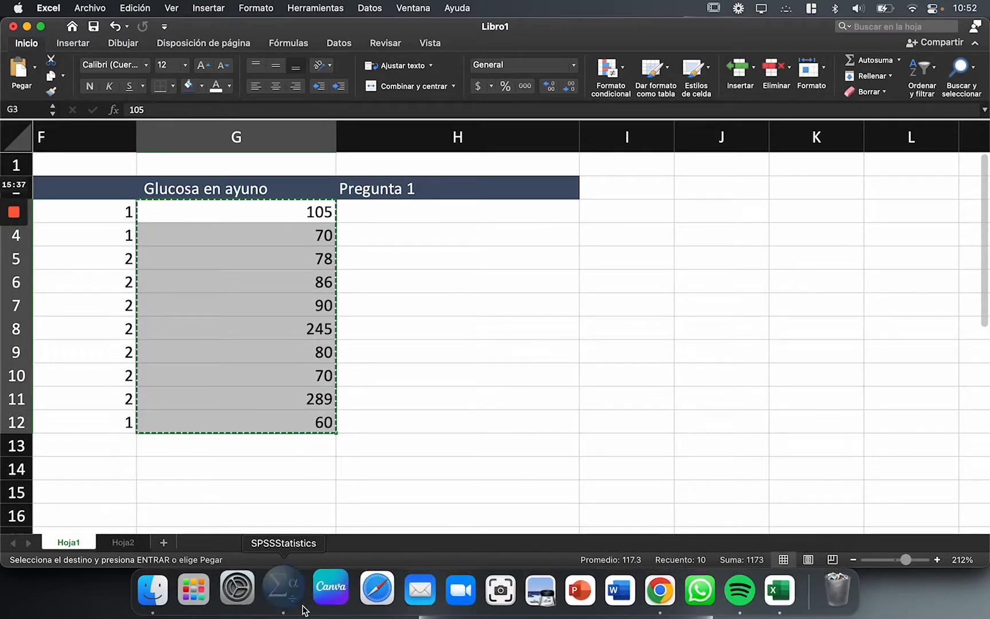
left_click(278, 589)
left_click(533, 540)
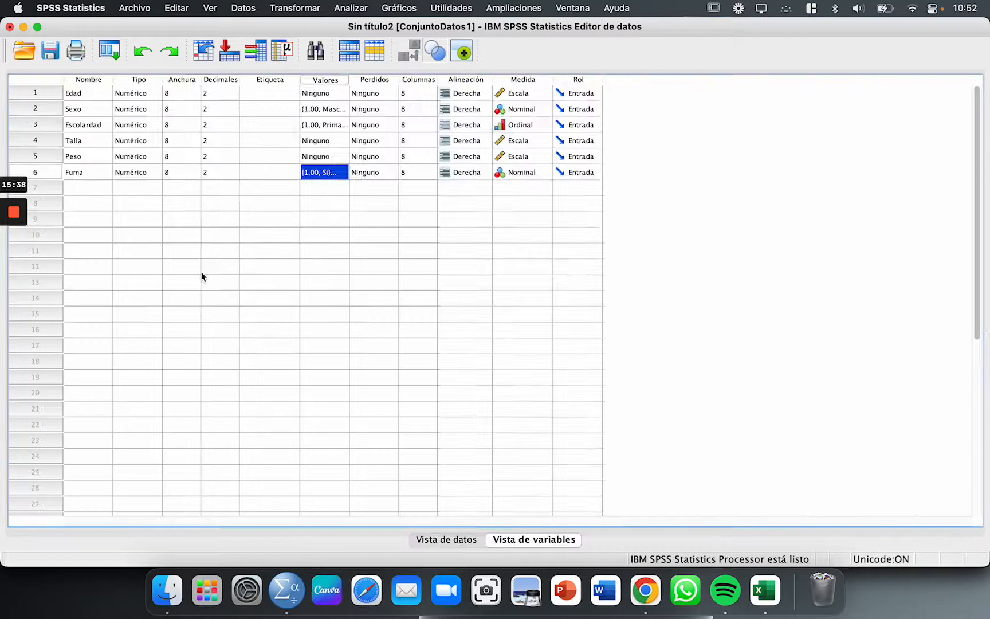
Define a seventh variable named Glucosa with the measurement level Escala.
left_click(99, 190)
type("Glucosa")
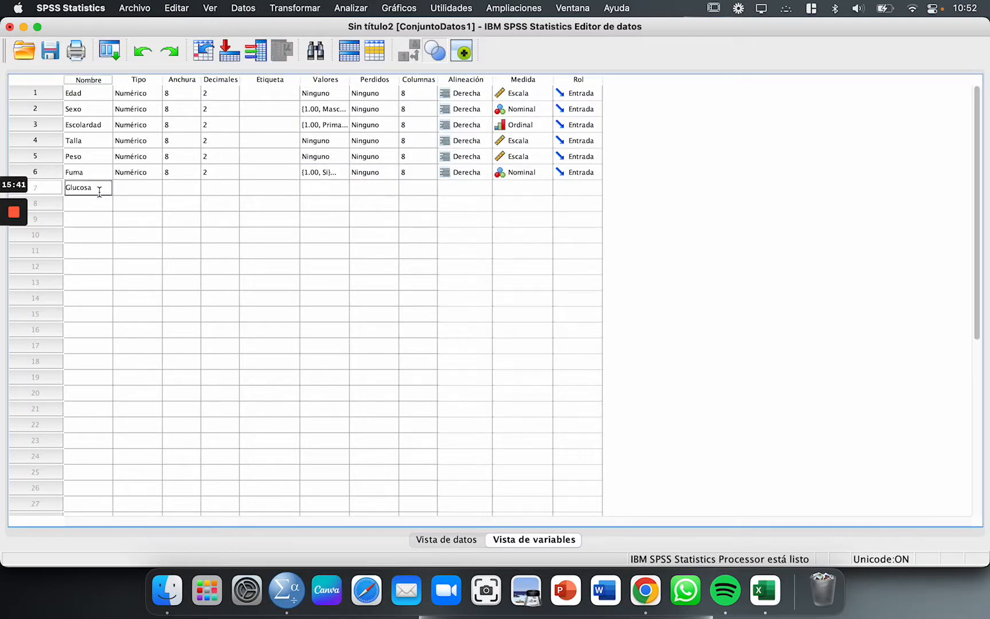
left_click(497, 188)
left_click(516, 188)
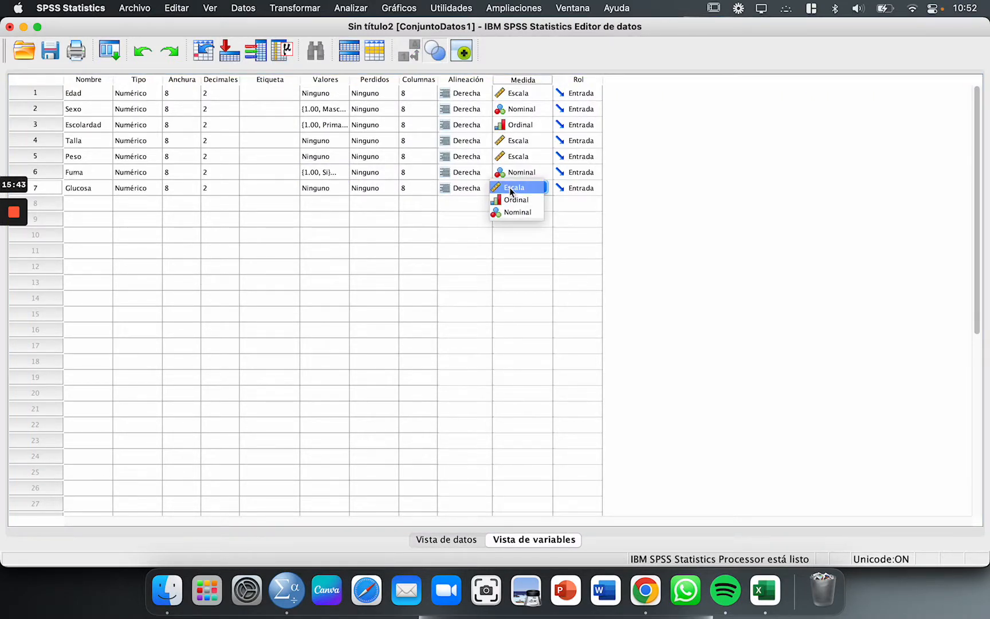
left_click(510, 188)
Paste the copied glucose values into the Glucosa column of the data view, starting at row 1.
left_click(446, 542)
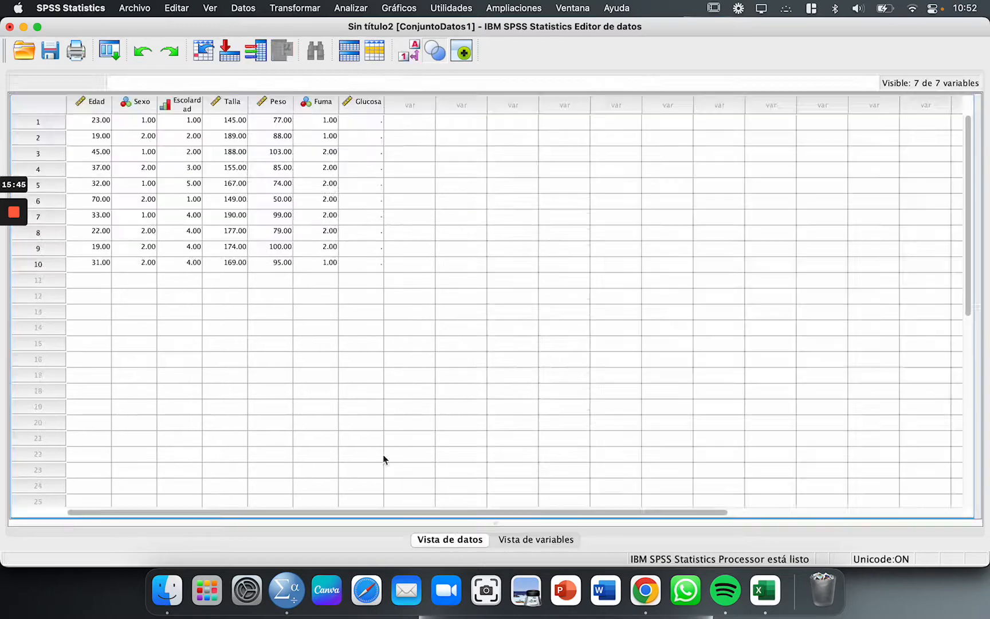
left_click(367, 121)
key("super+v")
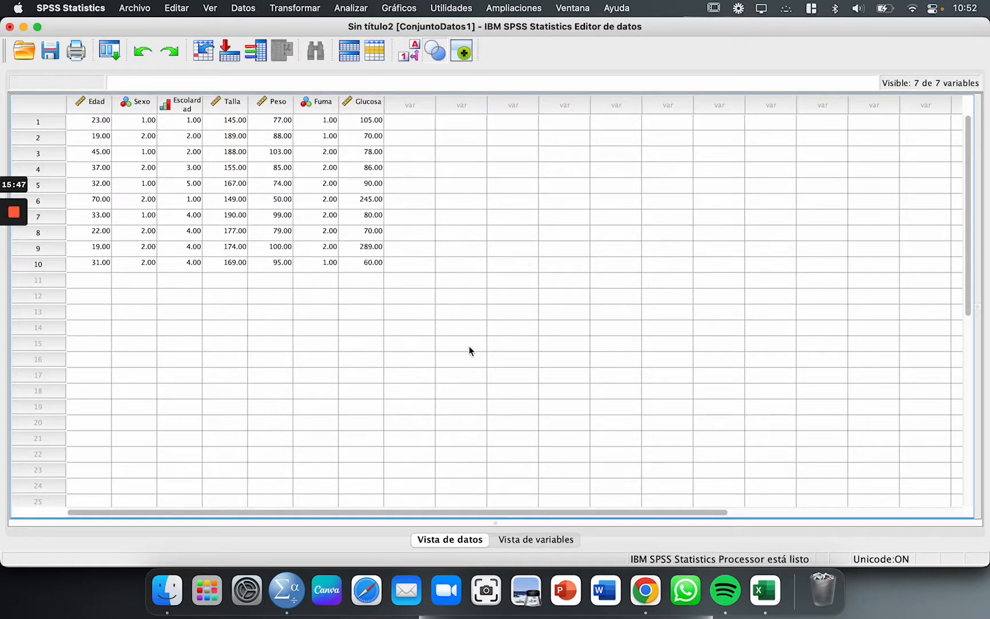
left_click(469, 346)
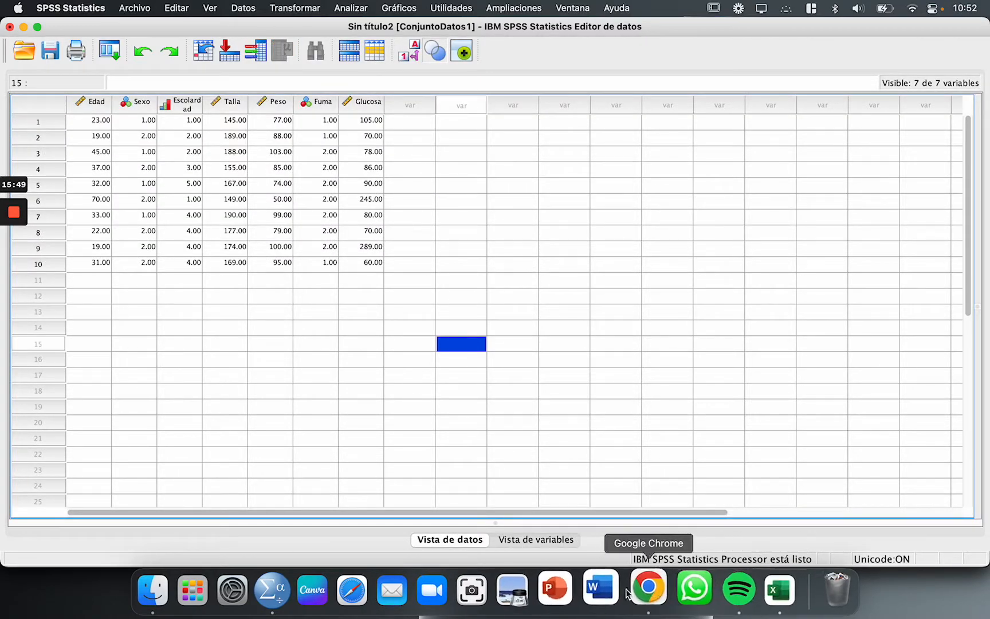
Switch to the Excel workbook and extend the heading in H2 to "Pregunta 1 ¿Cada cuanto realiza ejercicio?".
left_click(772, 596)
left_click(452, 211)
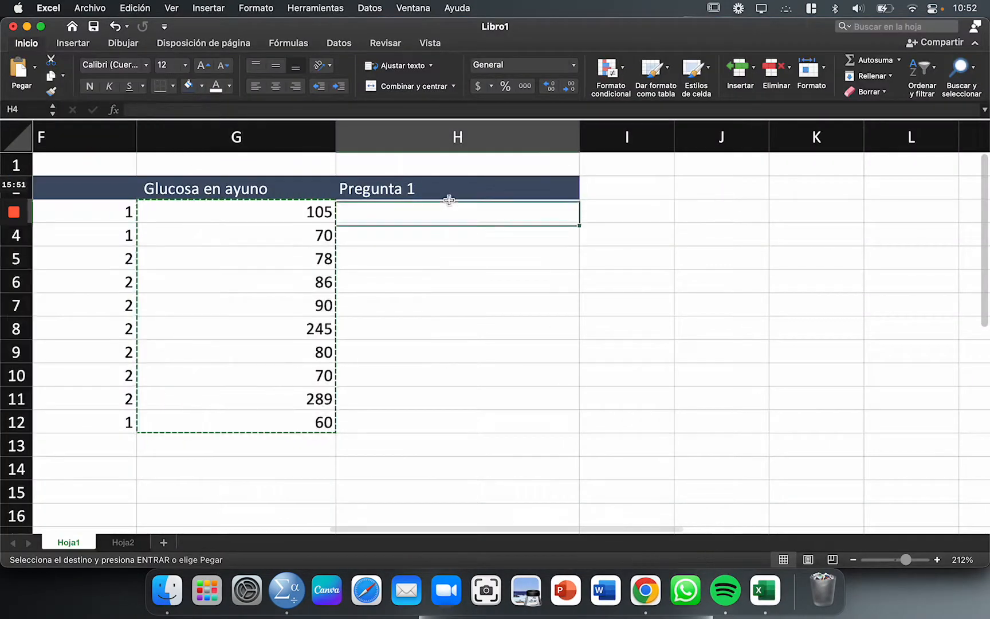
left_click(447, 188)
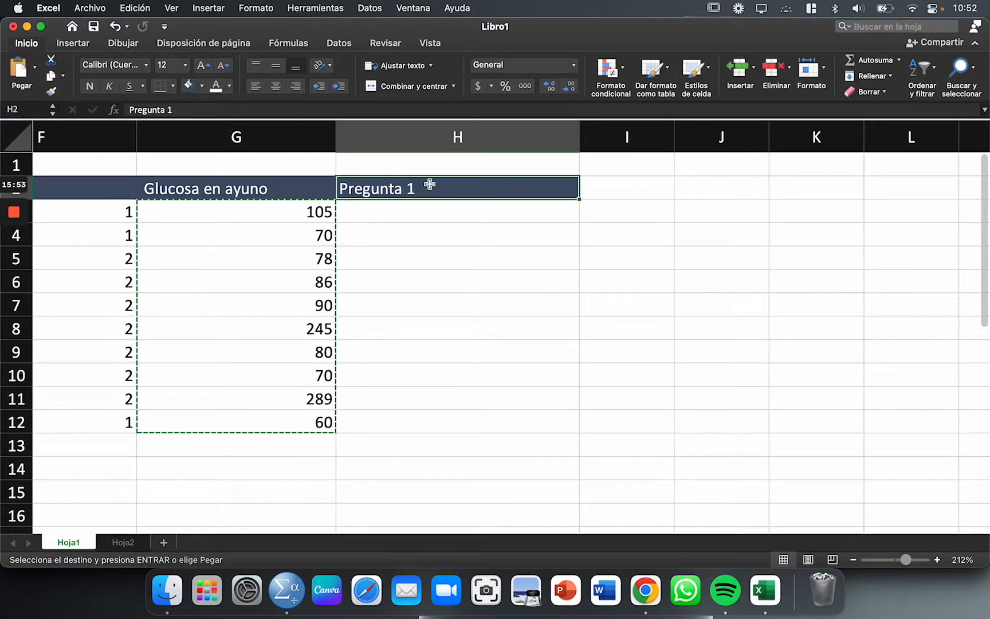
double_click(445, 188)
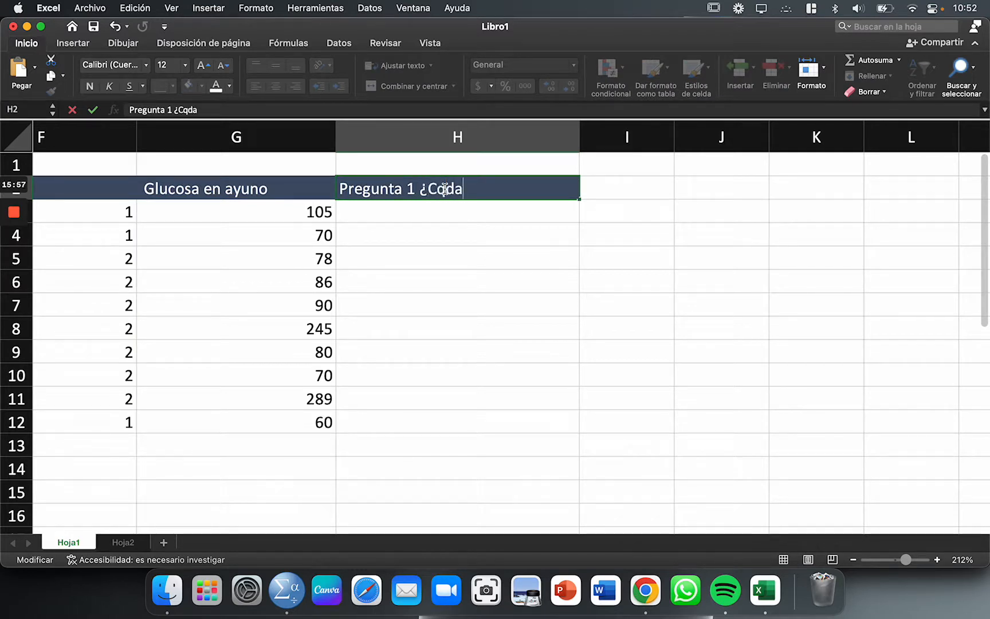
type("¿Cq")
key("BackSpace")
key("BackSpace")
type("a")
type("Cada cuanro")
key("BackSpace")
key("BackSpace")
type("to")
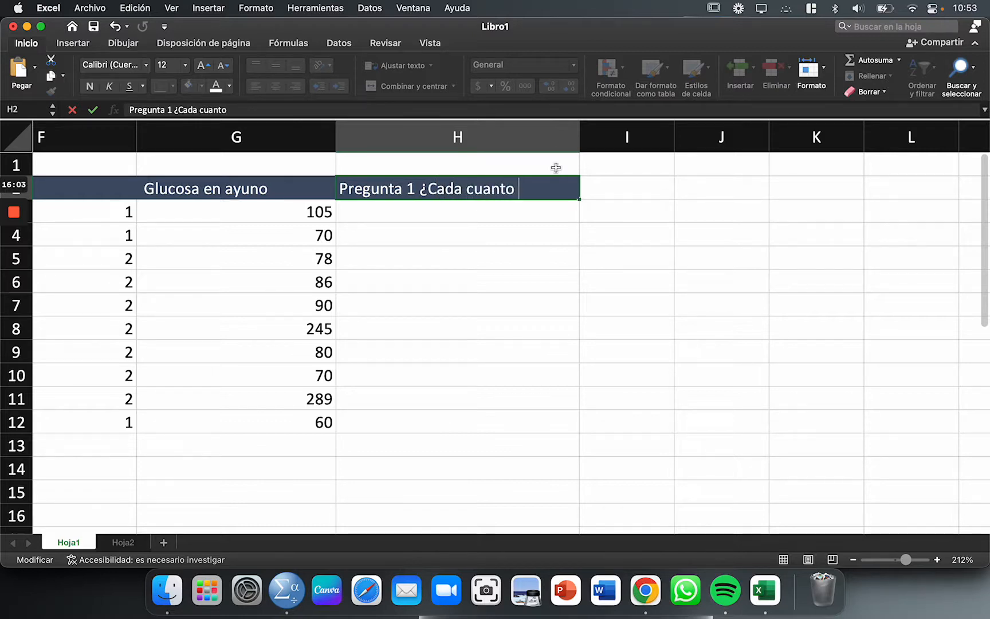
type(" realiza ejercis")
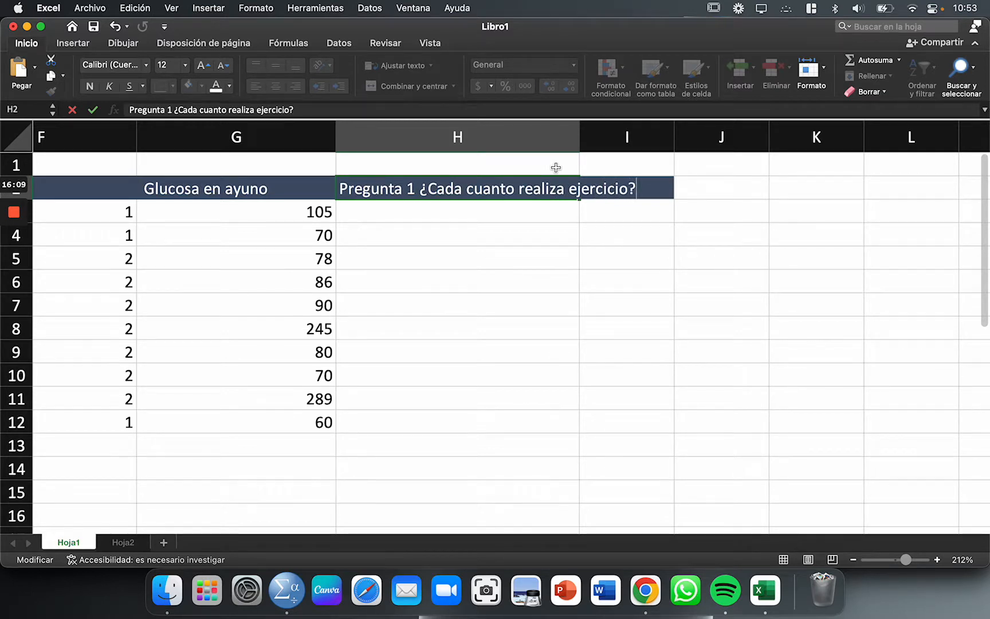
left_click(559, 327)
Widen column H so the full question heading fits inside it.
left_click_drag(580, 137, 746, 145)
scroll(453, 232, "down", 1)
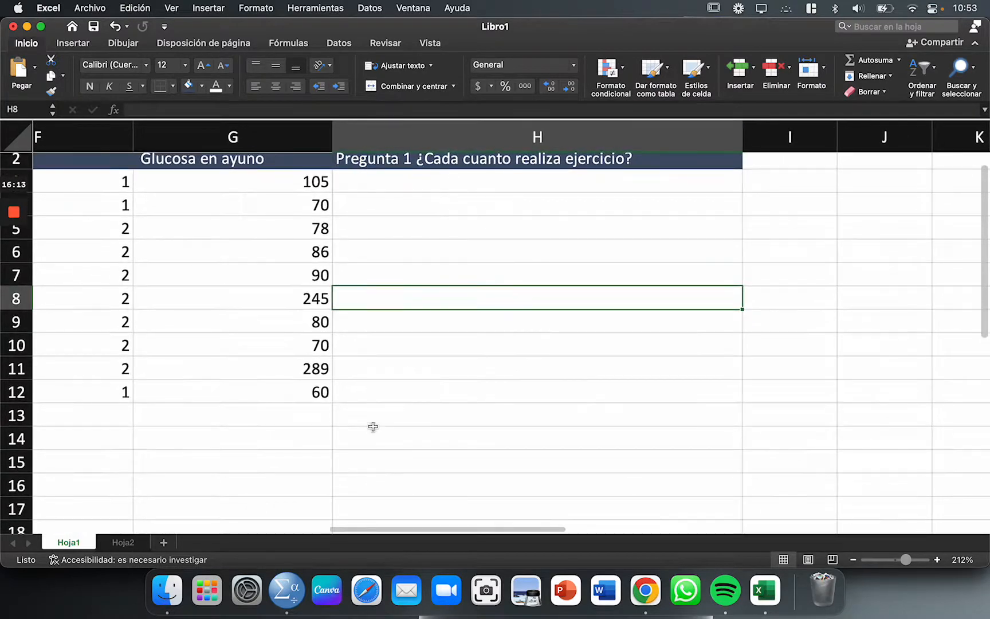
left_click(358, 443)
scroll(401, 258, "up", 1)
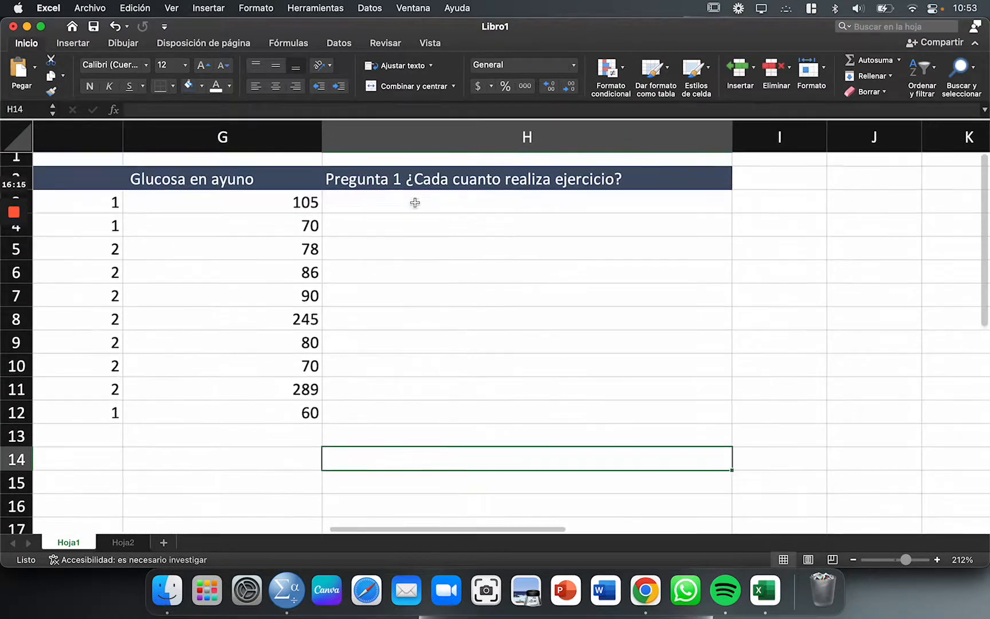
Start an answer code key beside the question by entering "1= Nunca" in J2 and "2= A veces" in J3.
scroll(513, 255, "right", 5)
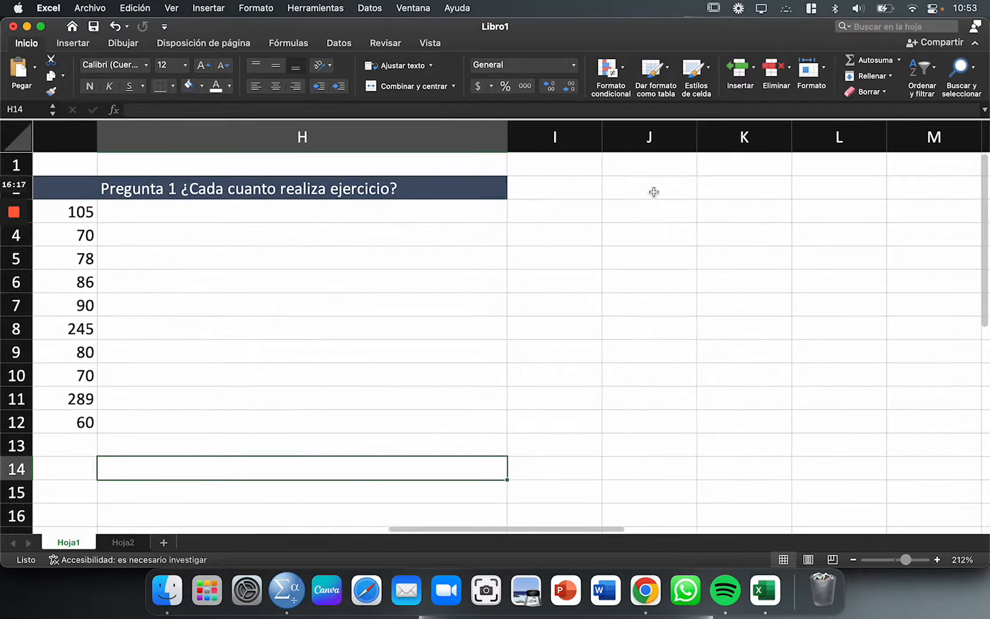
left_click(616, 195)
type("1")
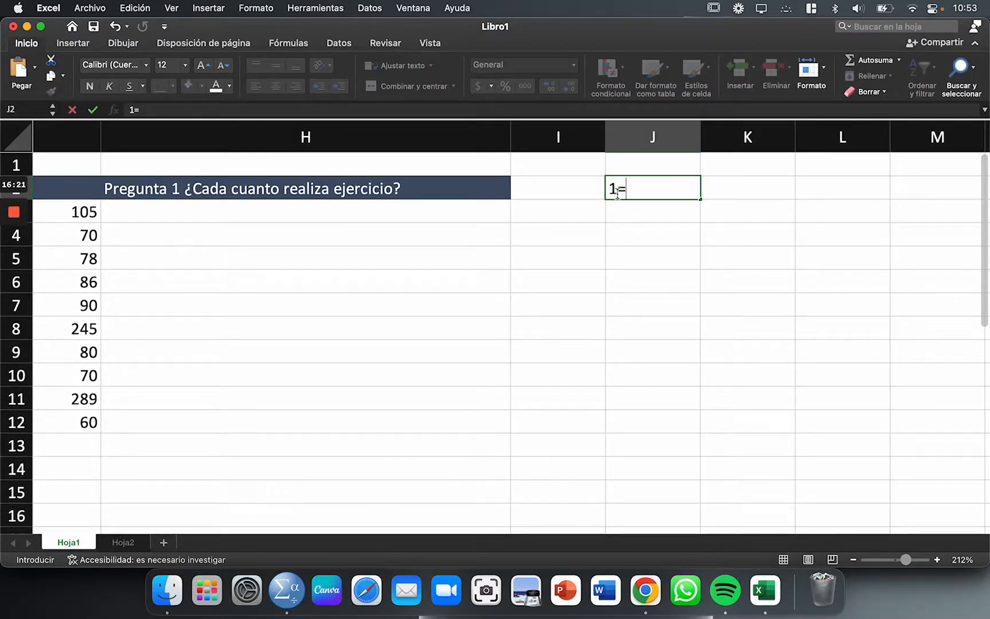
type("= Nunca")
left_click(635, 222)
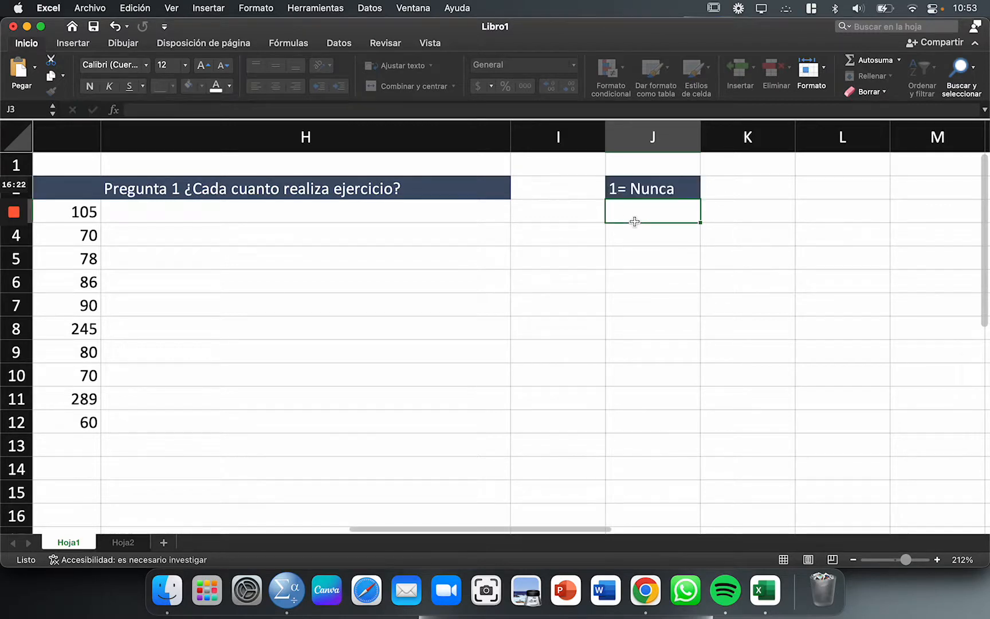
type("2= A")
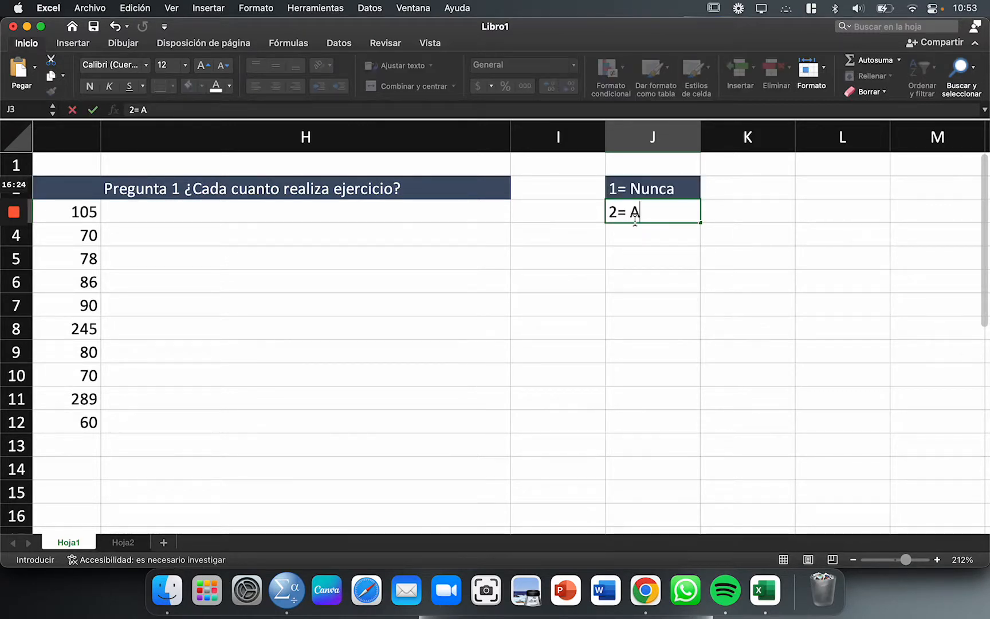
type(" veces")
key("Return")
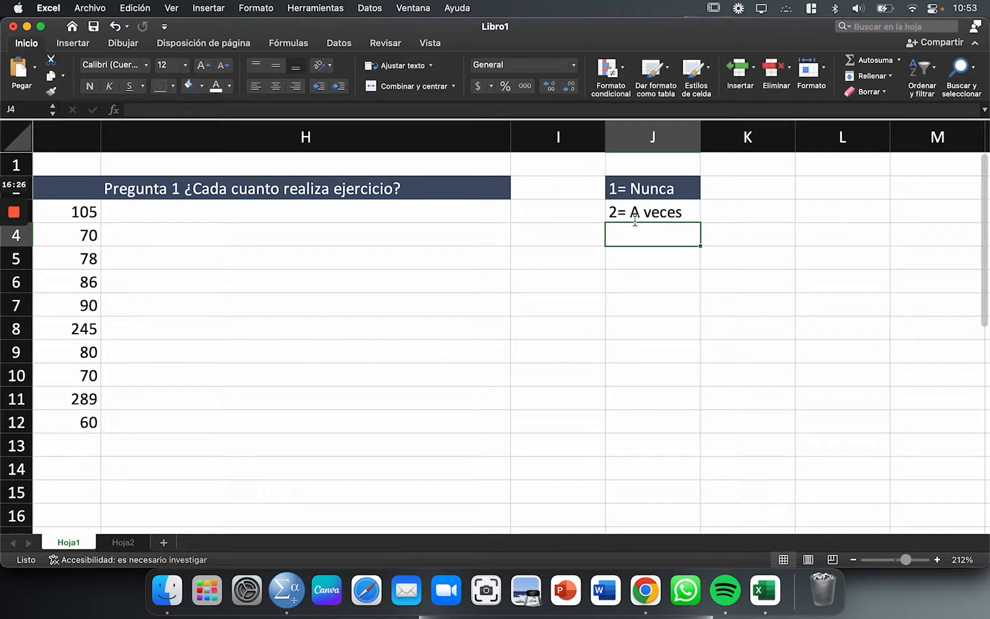
Complete the answer code key with "3= Casi siempre" in J4 and "4=Siempre" in J5.
type("3")
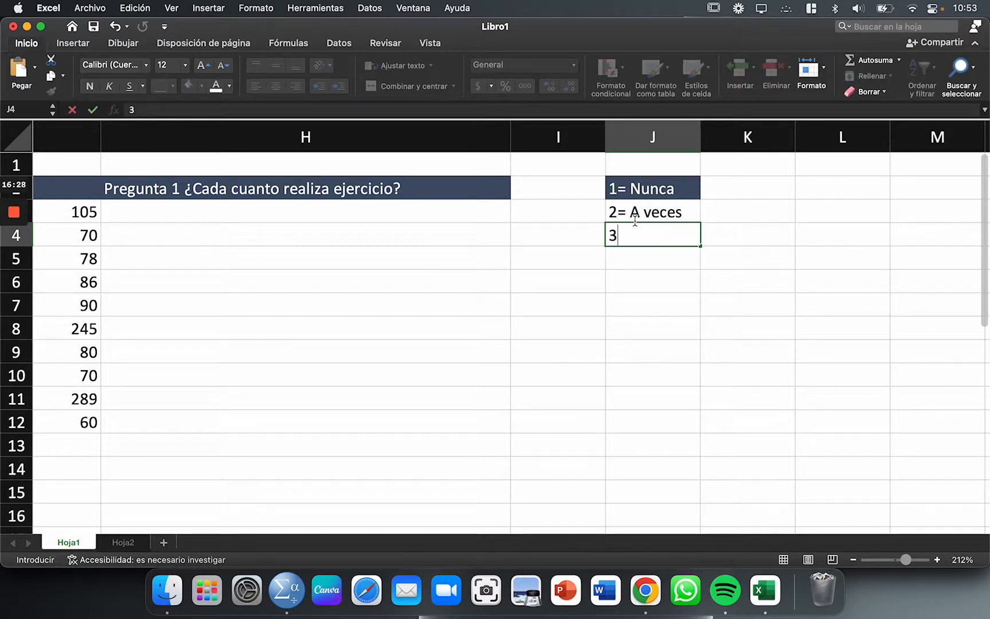
type("= siemp")
key("BackSpace")
key("BackSpace")
key("BackSpace")
key("BackSpace")
type("Casi siemore")
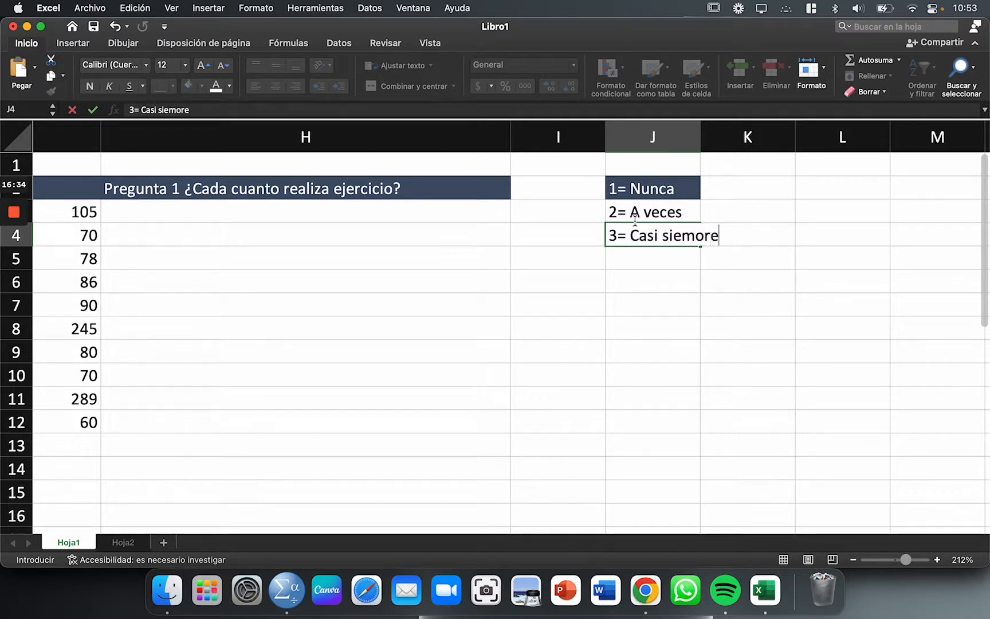
key("BackSpace")
key("BackSpace")
type("pre")
key("Return")
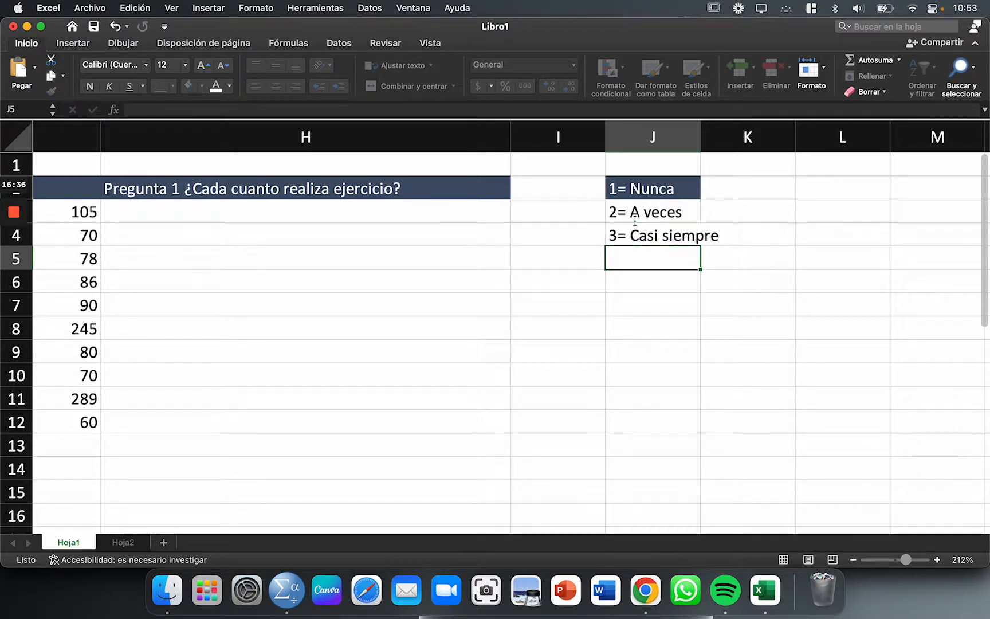
type("4=Siempre")
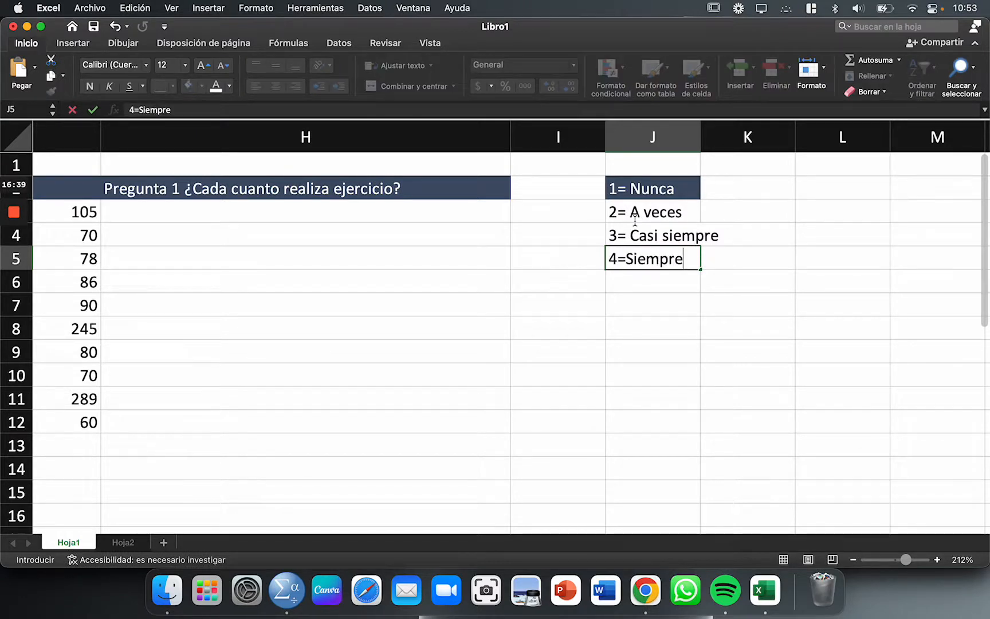
left_click(670, 365)
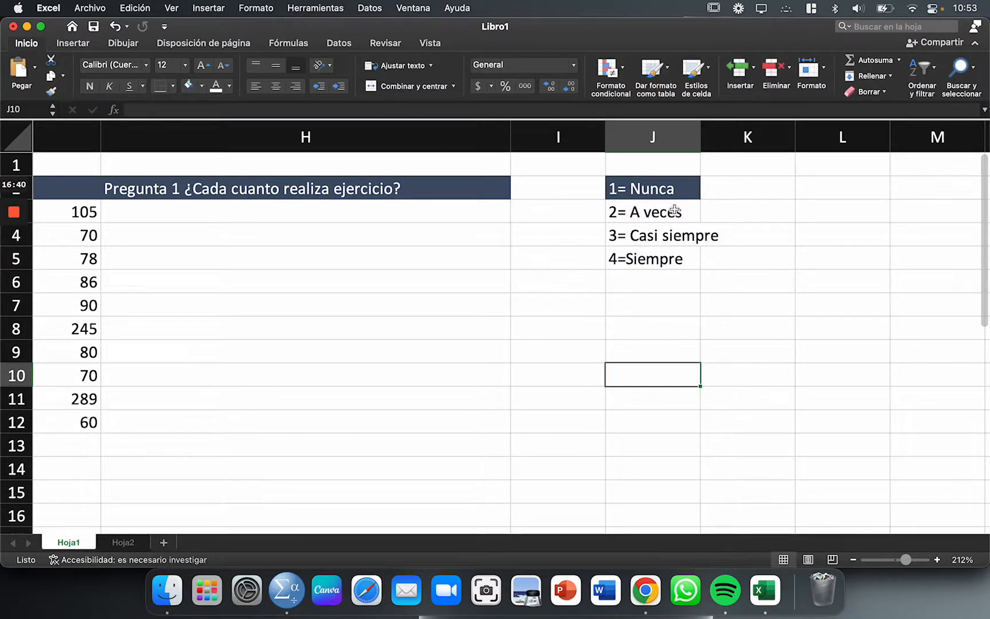
Widen column J to fit the answer codes and review the key in J2:J5.
left_click(663, 195)
left_click_drag(702, 137, 751, 136)
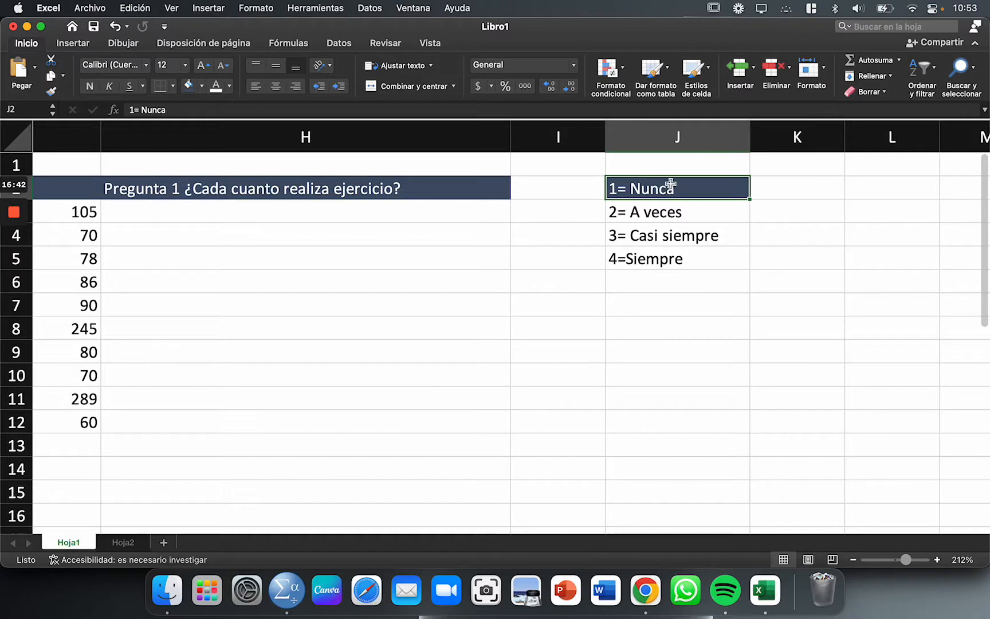
left_click_drag(670, 190, 661, 260)
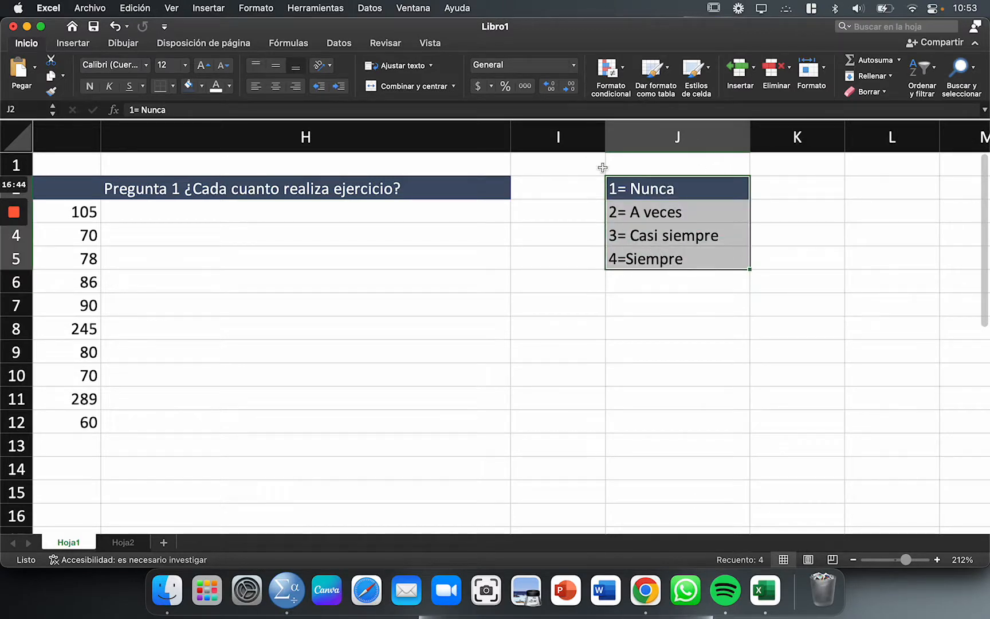
left_click(678, 335)
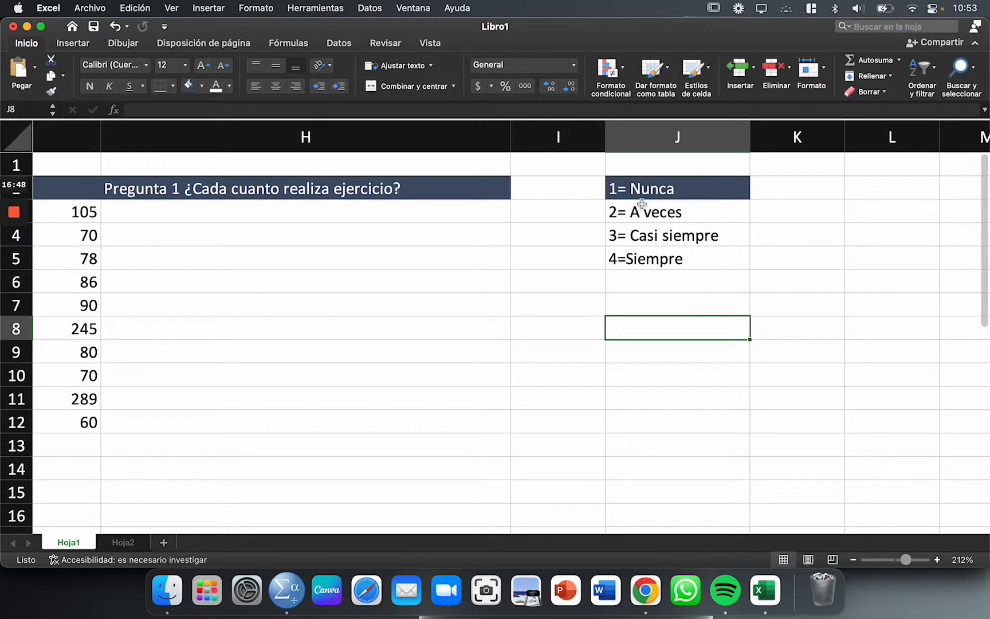
Enter the exercise answer code 1 for the first three respondents in H3:H5.
left_click(273, 216)
scroll(273, 216, "left", 2)
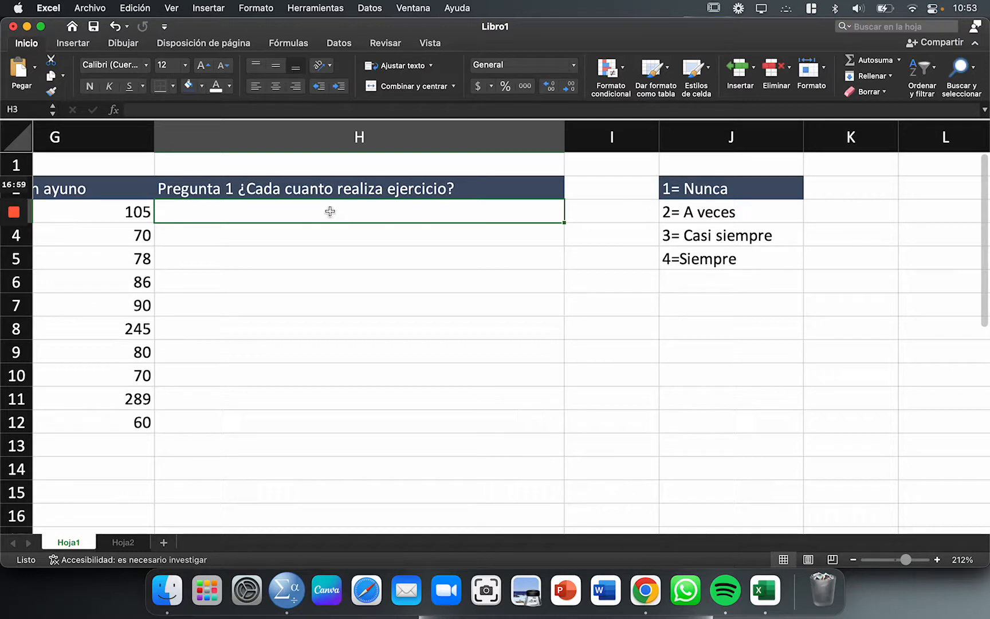
left_click_drag(211, 211, 207, 402)
left_click(252, 215)
type("1")
key("Return")
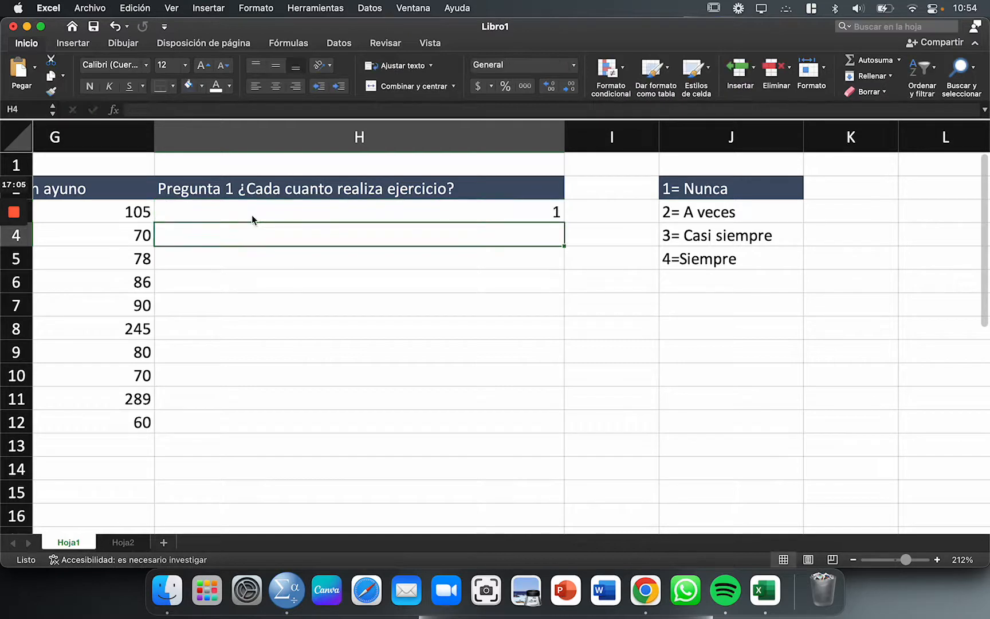
type("1")
key("Return")
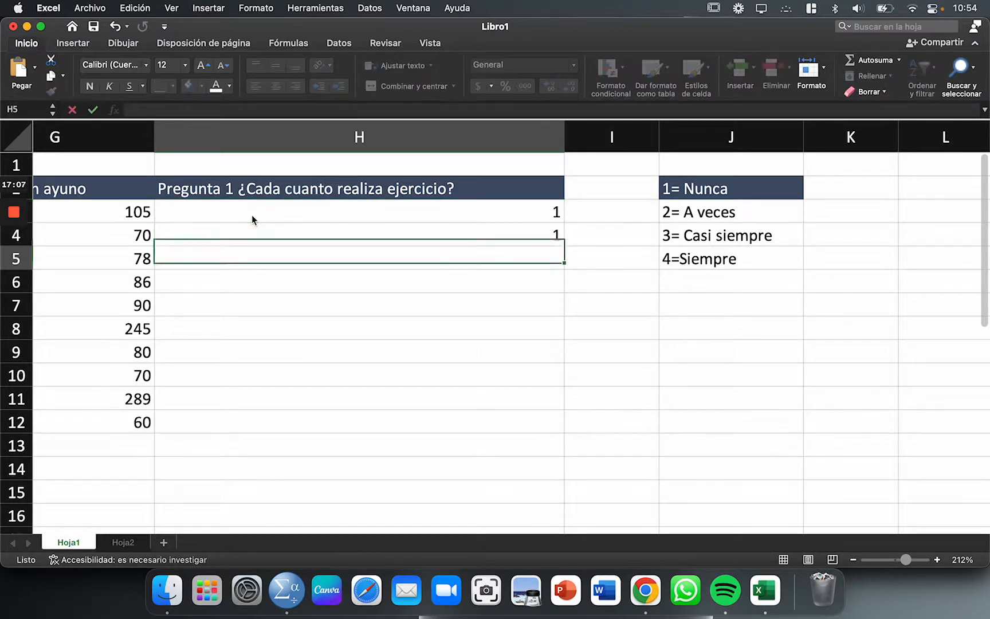
type("1")
key("Return")
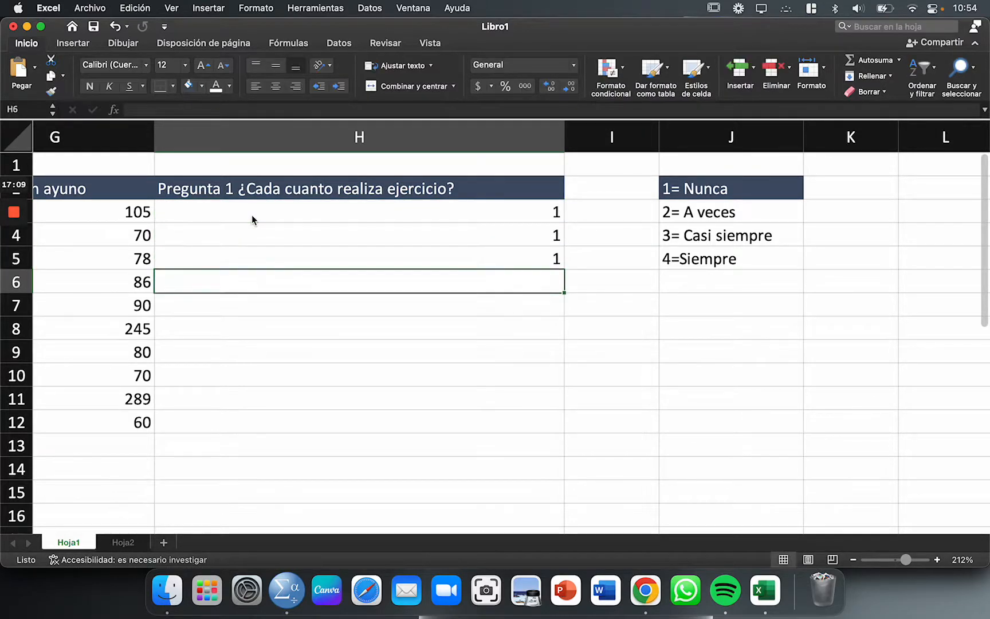
Enter the exercise answer codes 2, 2 and 3 for the next three respondents in H6:H8.
type("22")
key("Return")
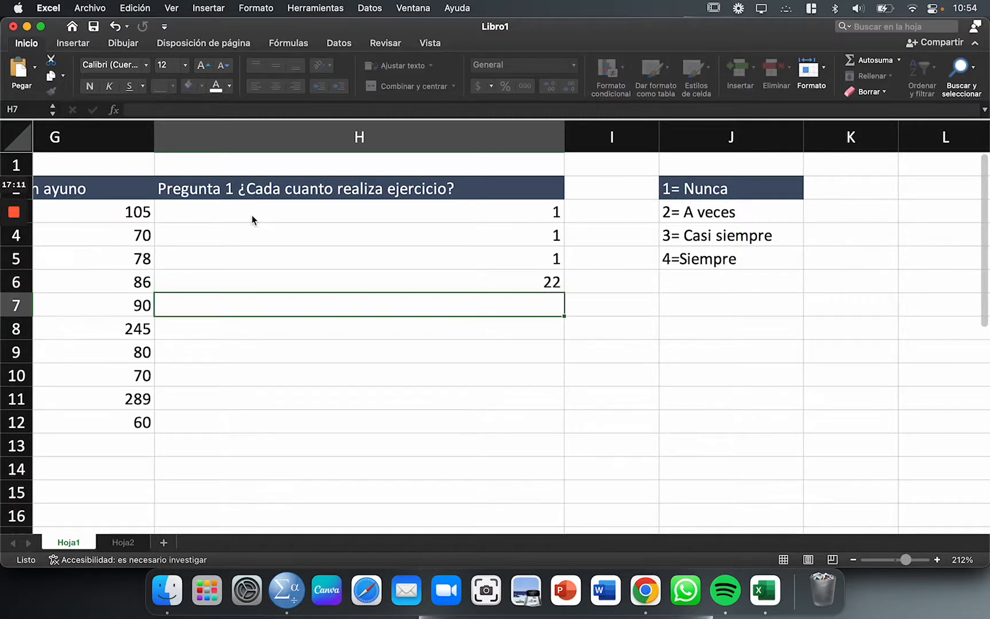
key("Up")
type("2")
key("Return")
type("2")
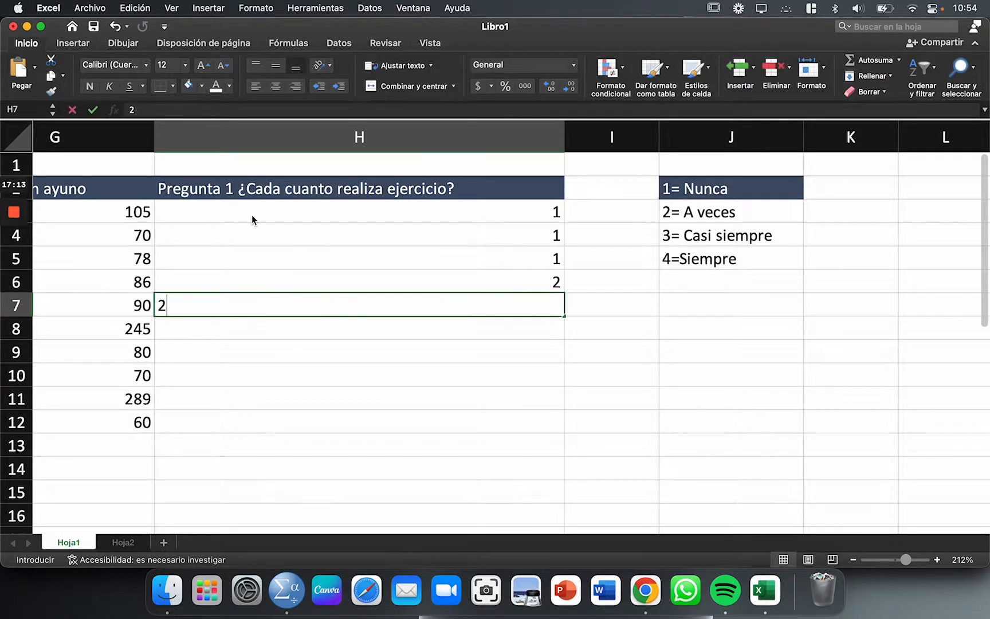
key("Return")
type("3")
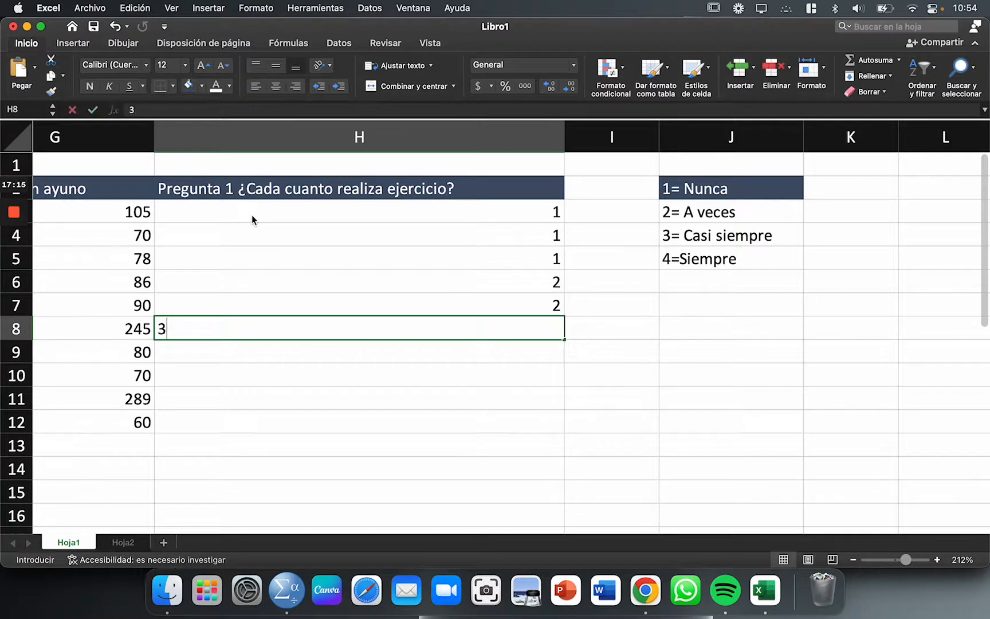
key("Return")
Complete the exercise answers with codes 4, 4, 2 and 3 in H9:H12.
type("4")
key("Return")
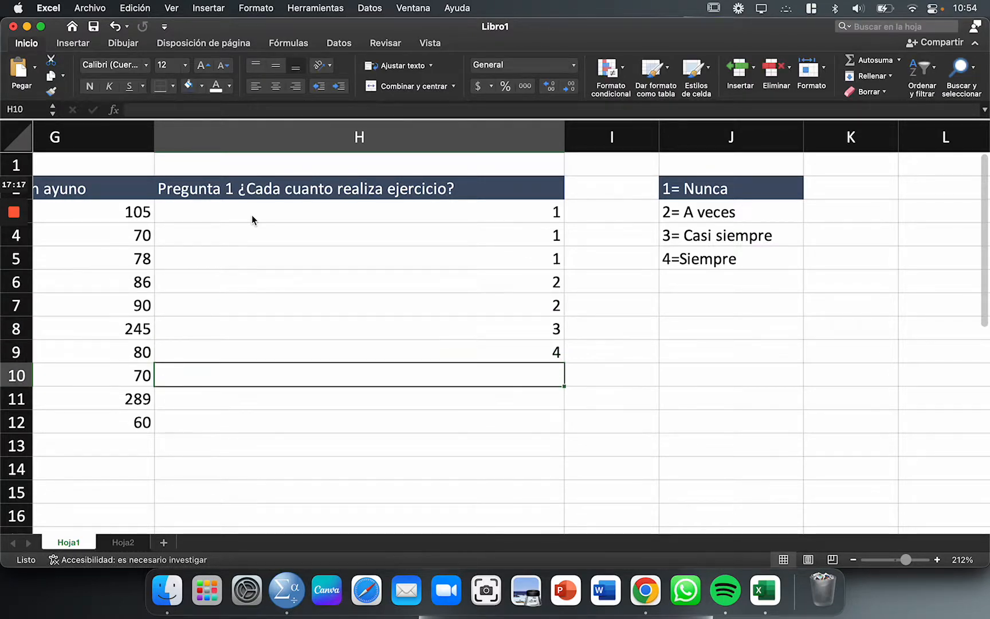
type("4")
key("Return")
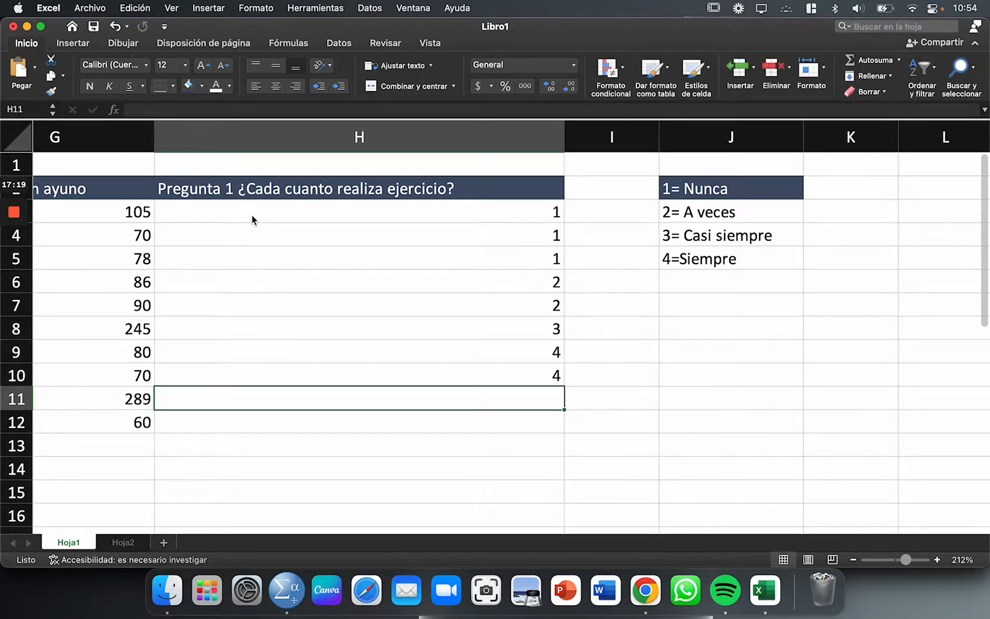
type("2")
key("Return")
type("3")
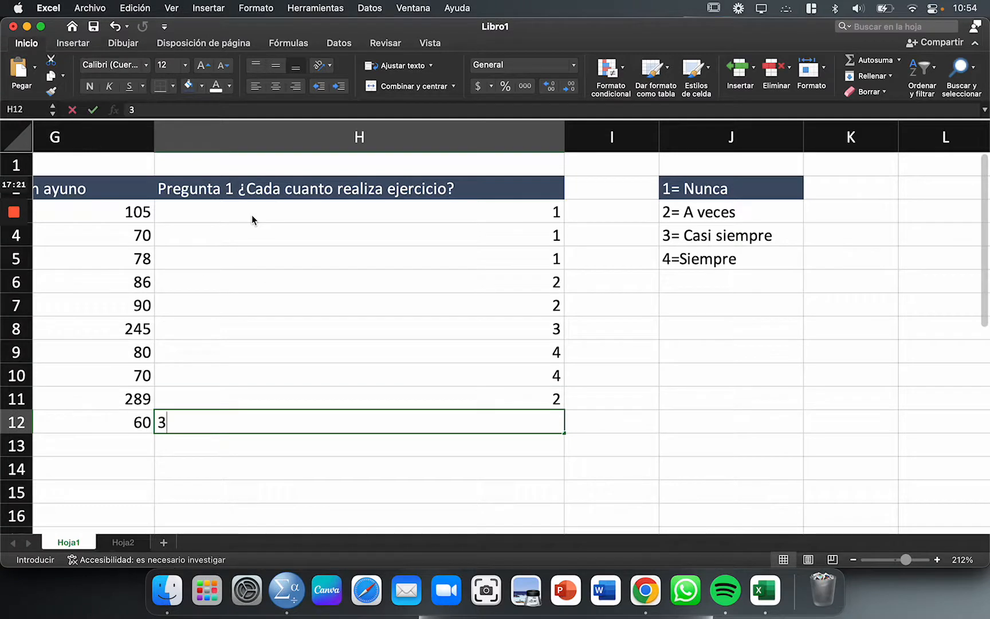
key("Return")
Review the coded answers in H3:H12 against the answer key in J2:J5.
left_click_drag(252, 215, 292, 414)
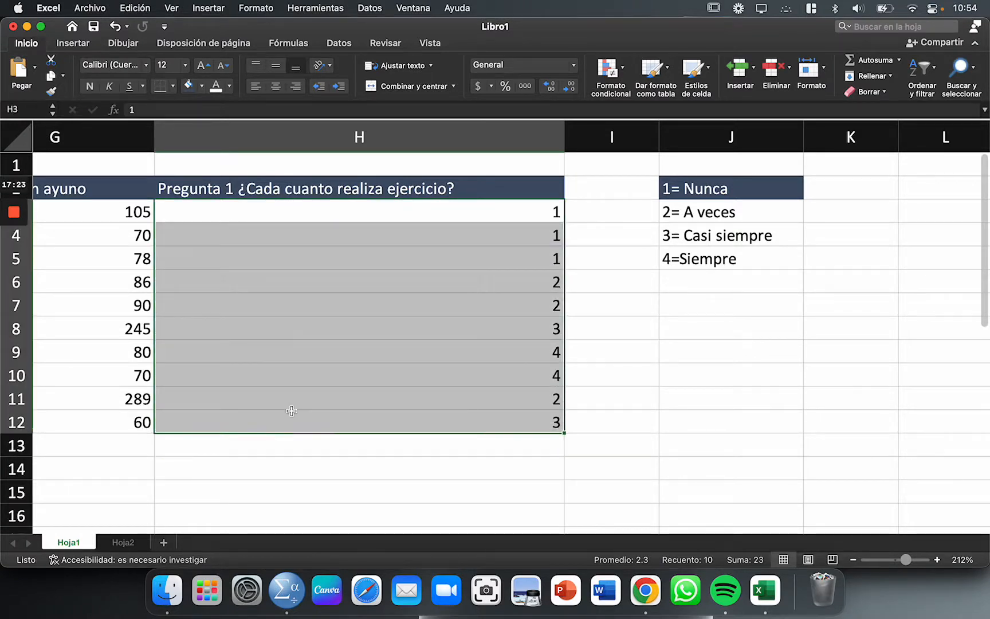
left_click_drag(468, 215, 451, 415)
left_click(681, 276)
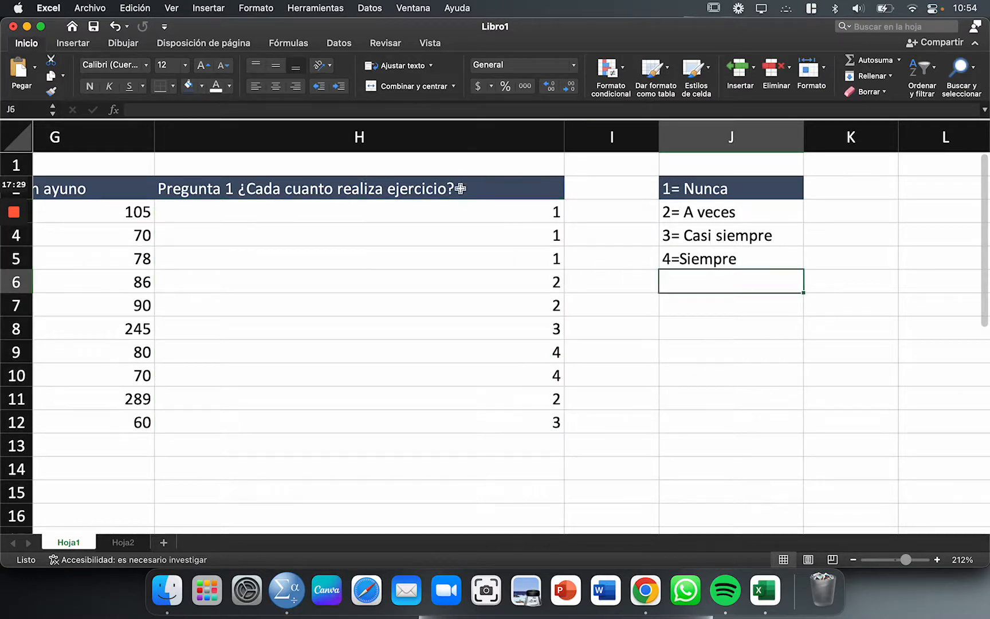
left_click_drag(697, 192, 720, 261)
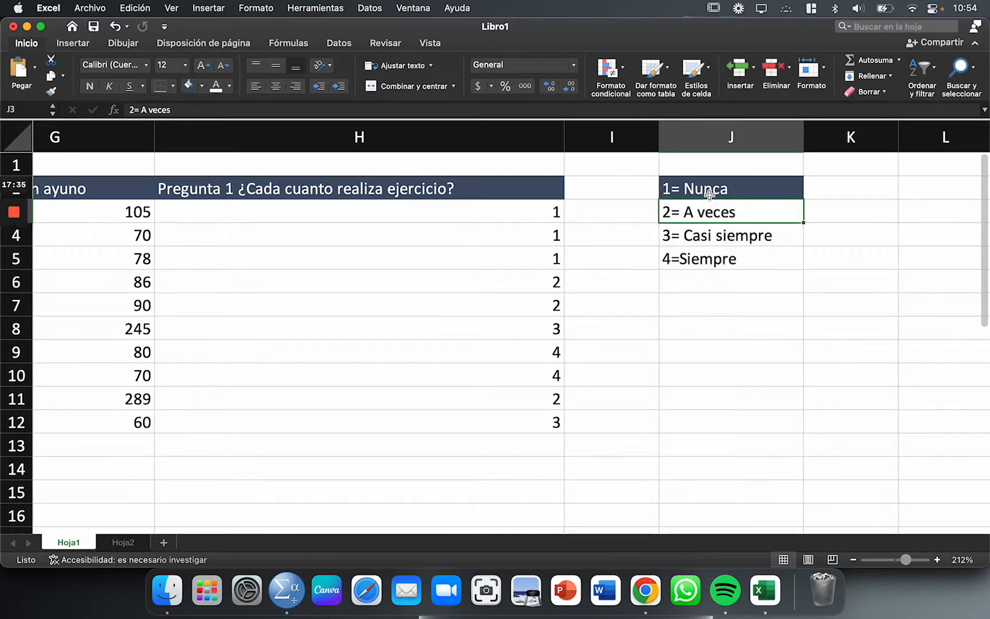
key("Down")
left_click_drag(727, 191, 725, 259)
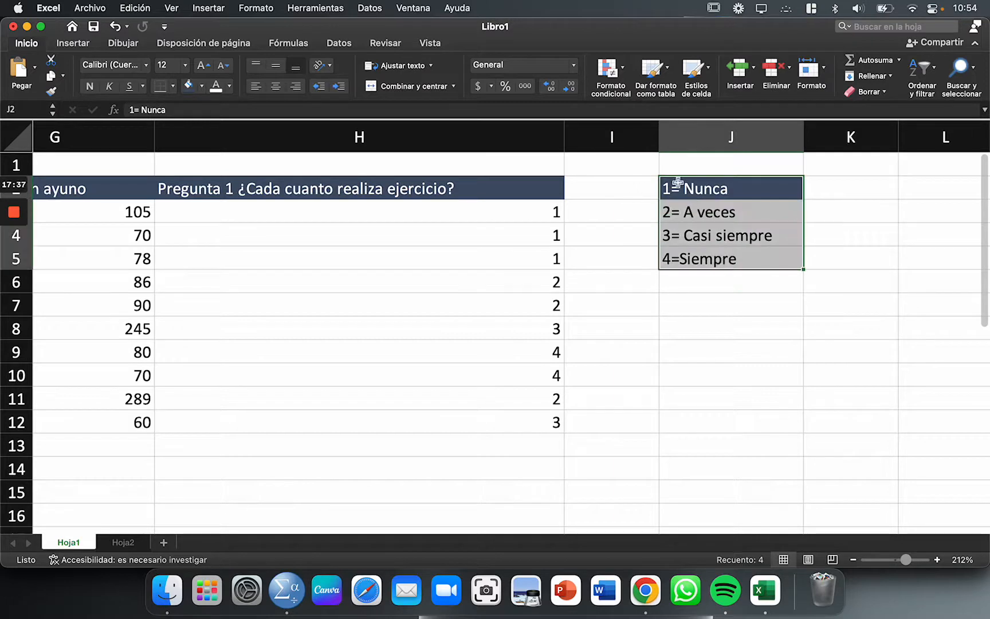
left_click(883, 184)
left_click_drag(884, 185, 875, 261)
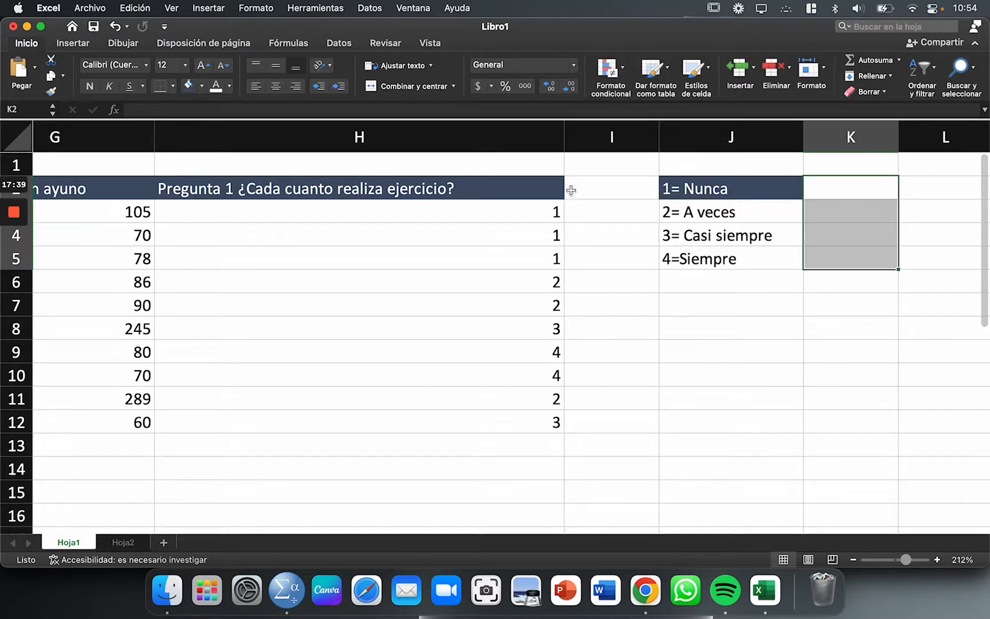
Narrow column H to fit the question header and copy the full question text from H2.
left_click_drag(565, 141, 472, 140)
left_click(537, 329)
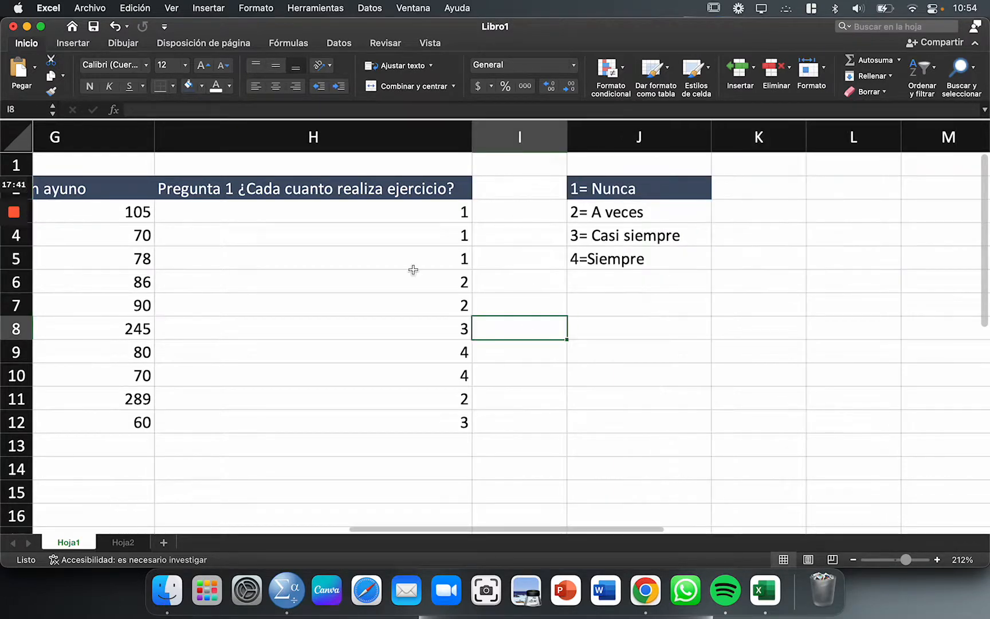
left_click(332, 189)
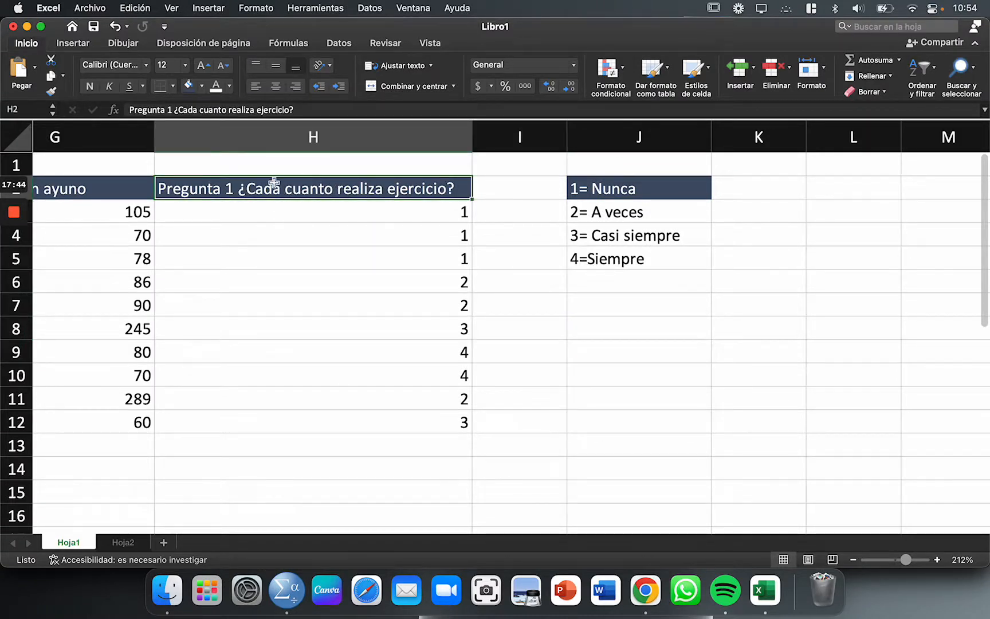
triple_click(244, 110)
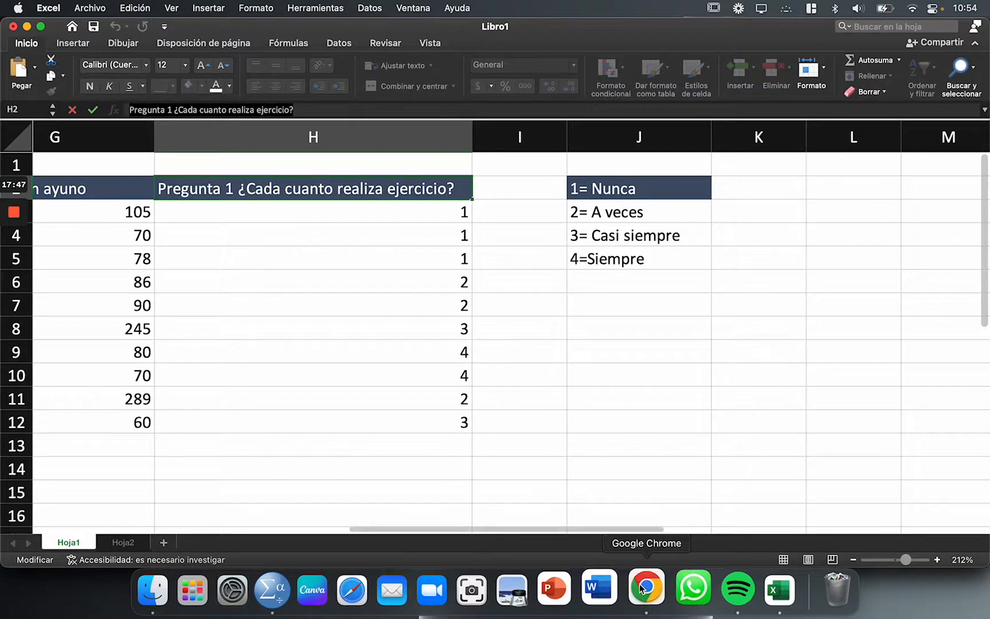
Switch to SPSS Statistics and try to paste the full question as the name of the eighth variable in the variable view.
left_click(286, 590)
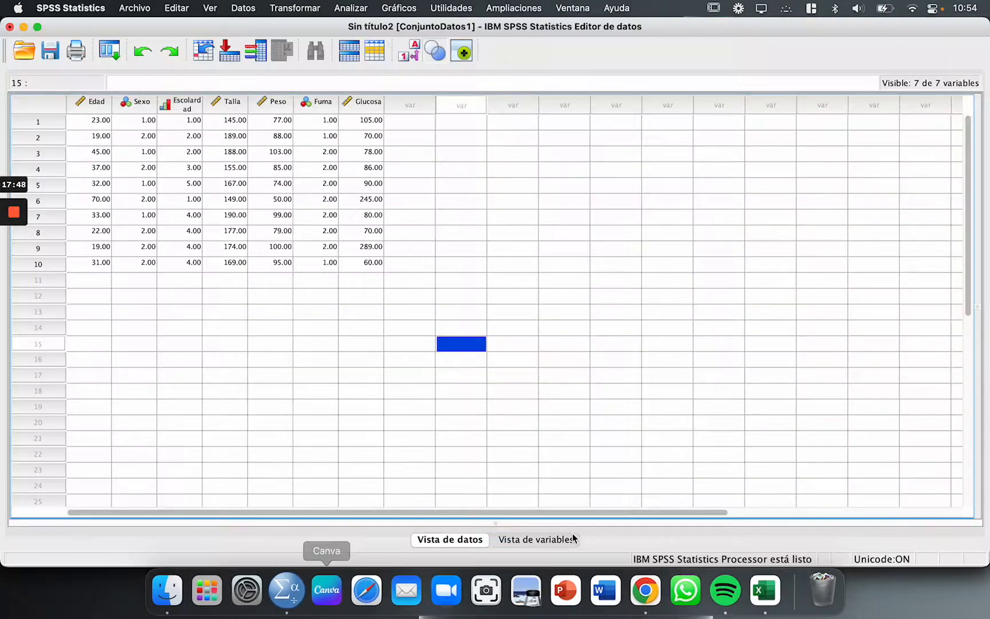
left_click(544, 538)
left_click(81, 204)
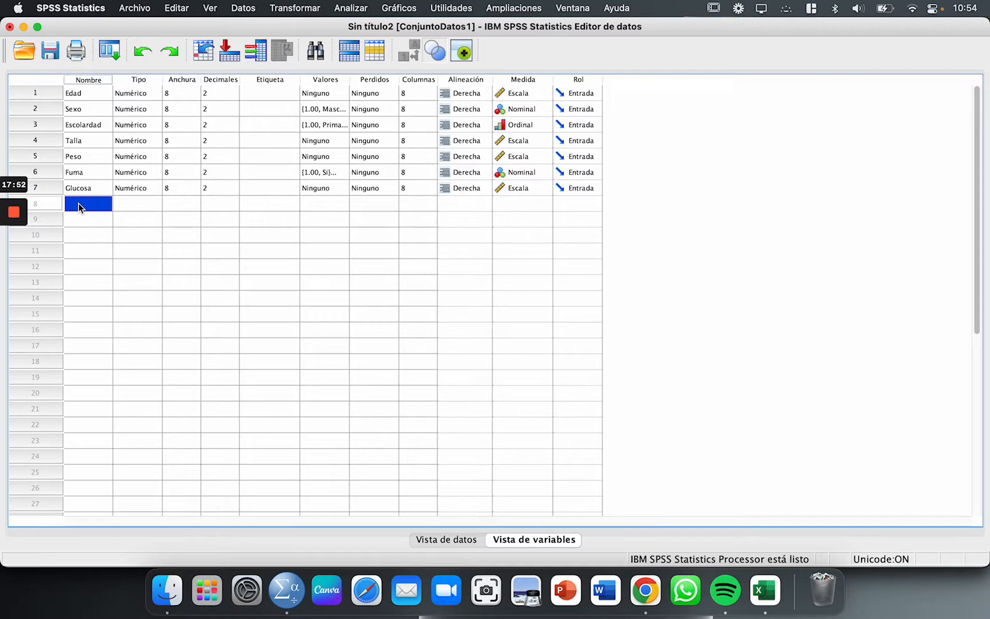
key("super+v")
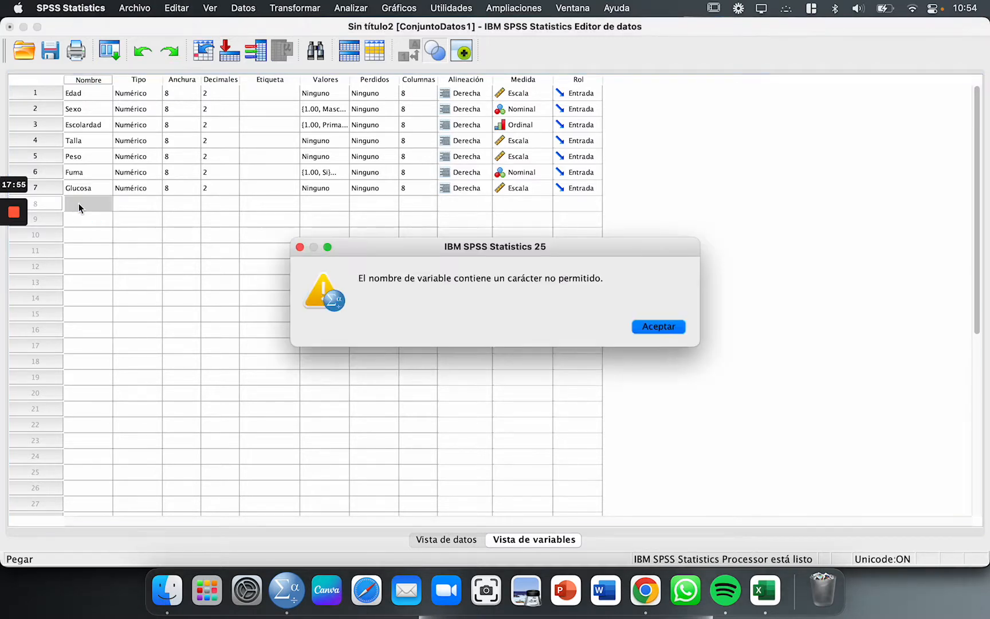
left_click(657, 331)
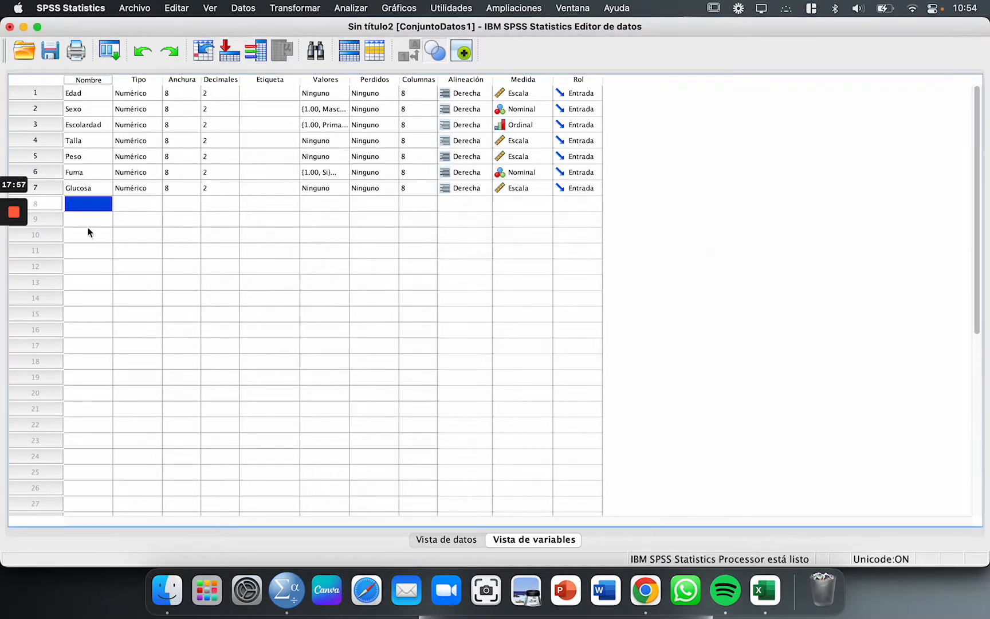
key("super+v")
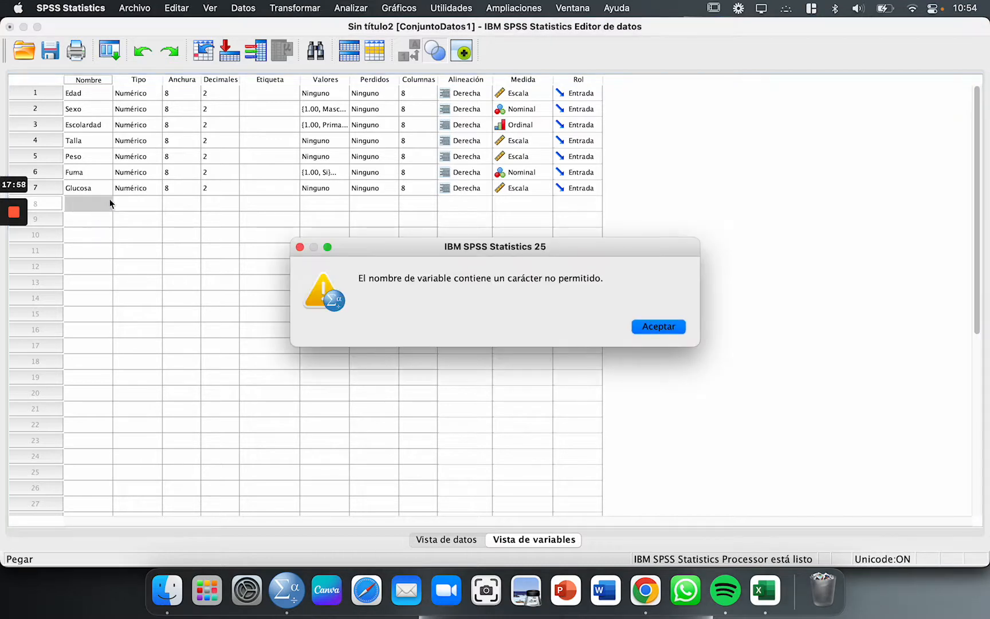
left_click(673, 331)
left_click(283, 251)
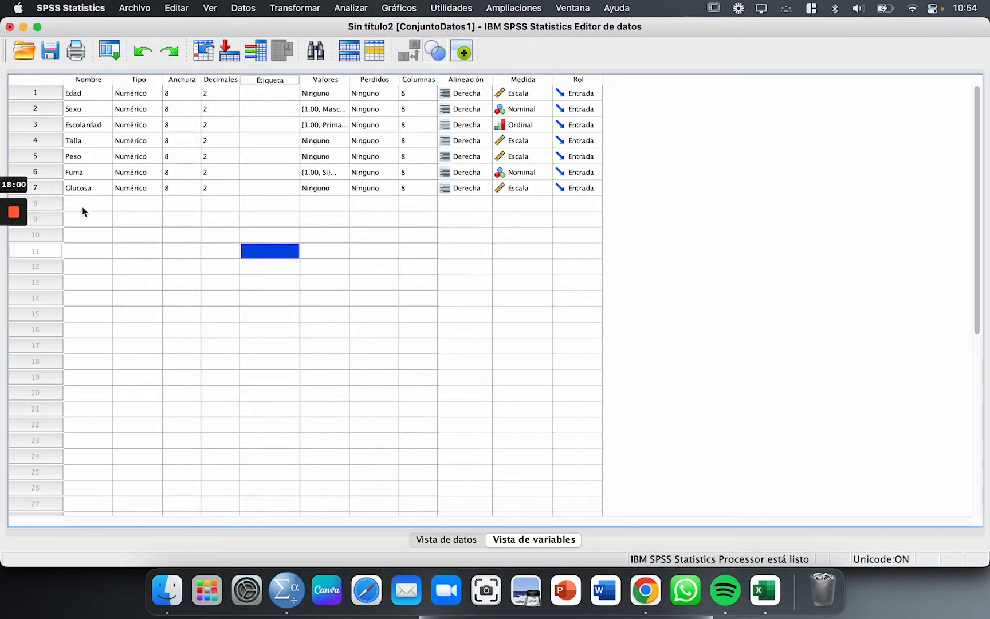
Try to name the eighth variable "Pregunta 1" with a space before the number.
left_click(83, 203)
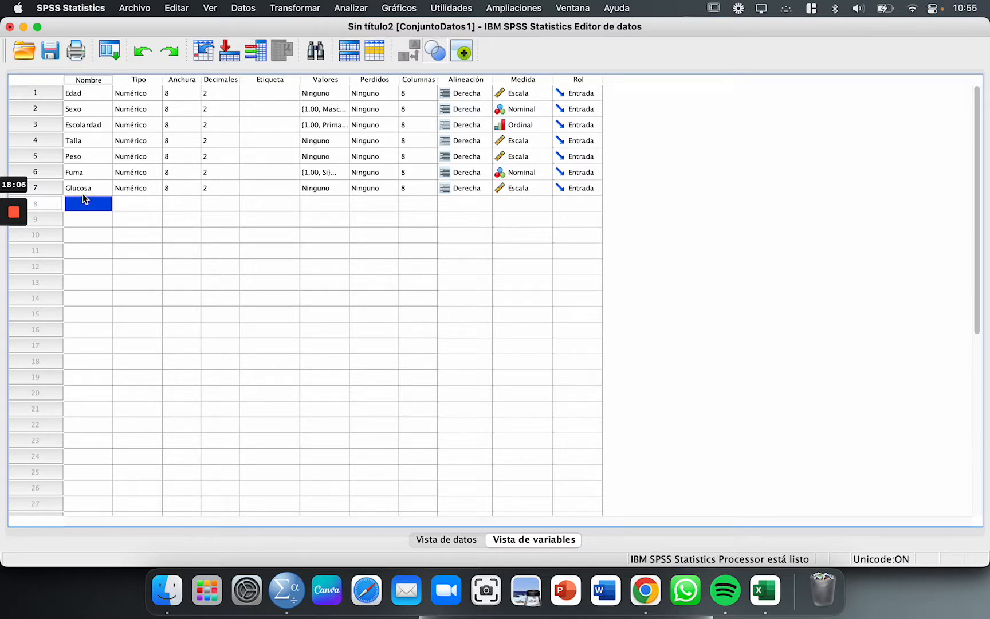
type("Pregunta")
scroll(82, 194, "down", 1)
type("1")
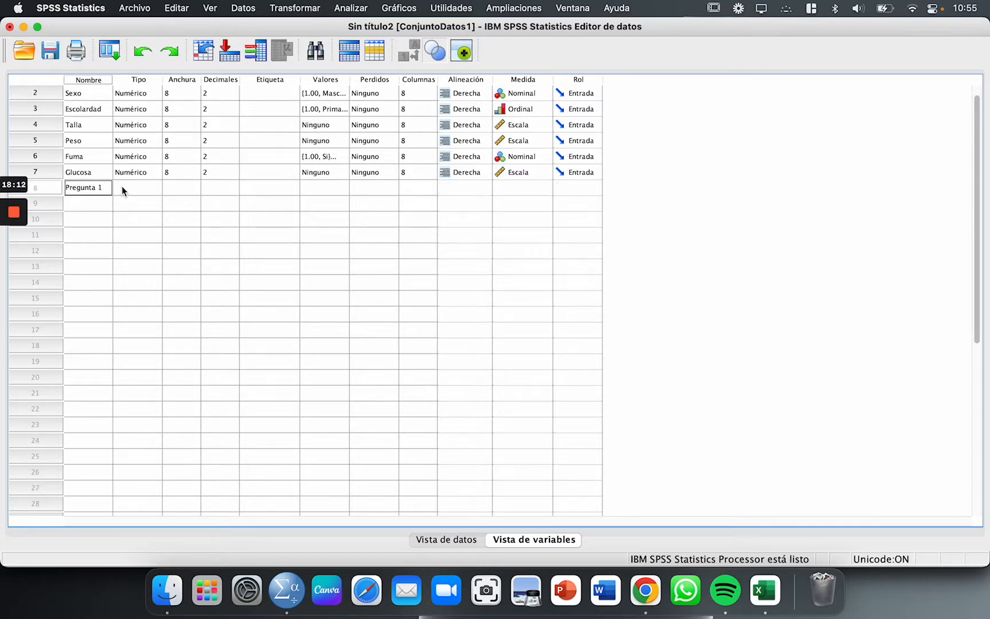
key("Return")
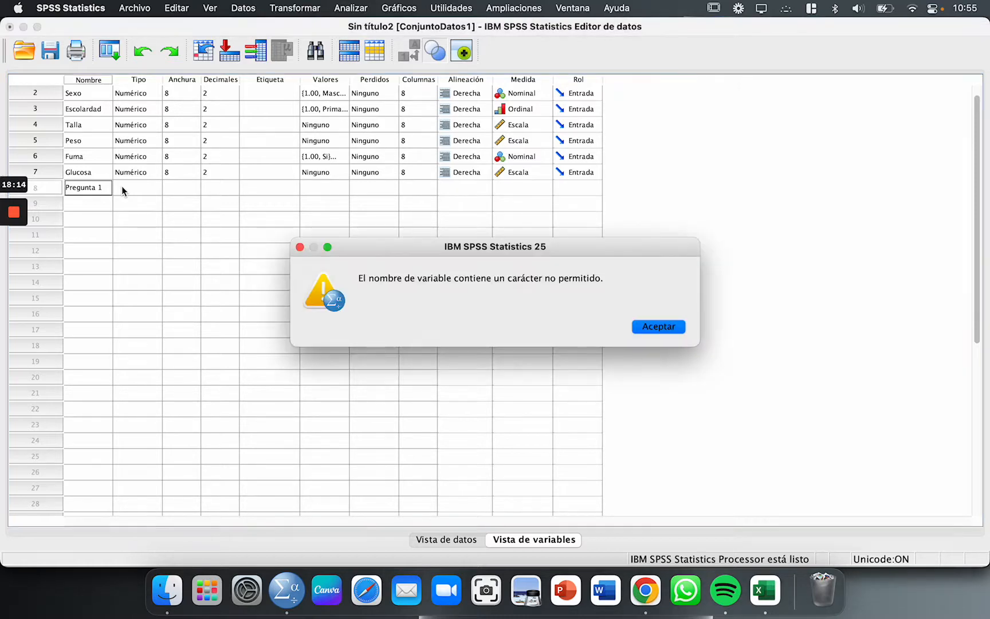
left_click(663, 328)
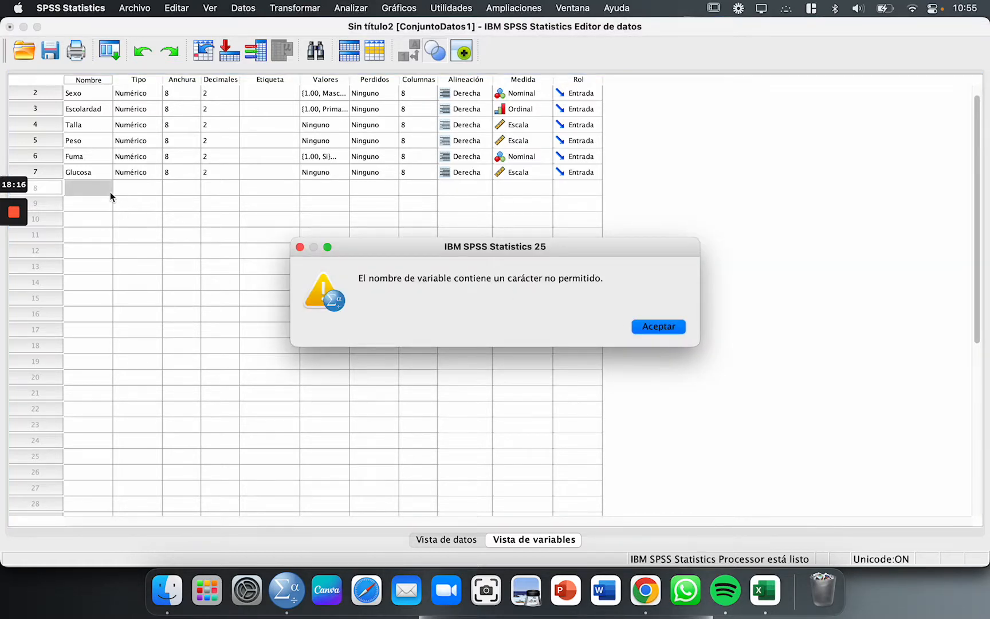
left_click(682, 326)
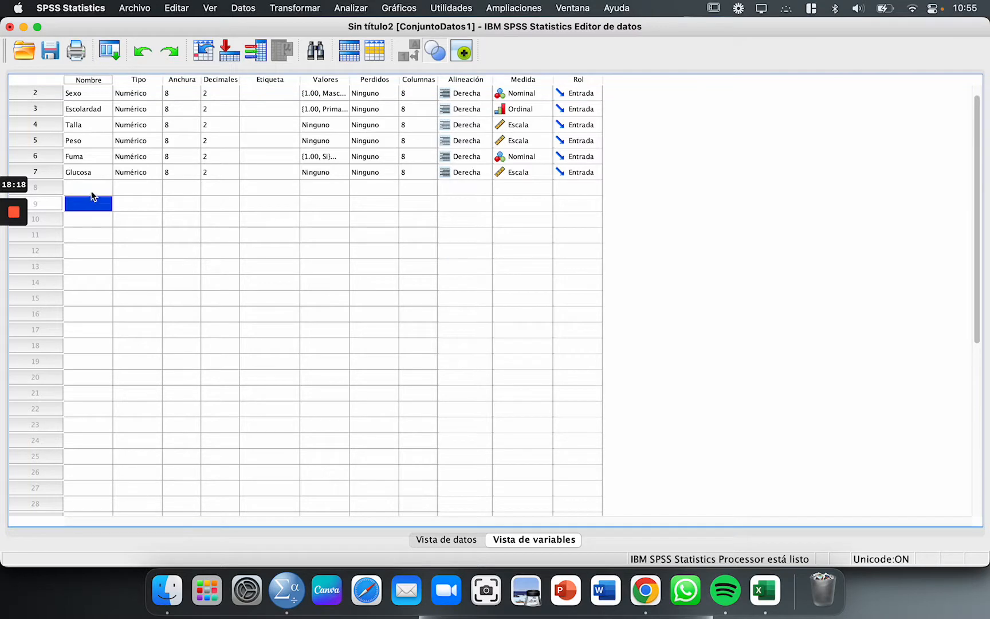
Name the eighth variable "Pregunta_1" and check its name.
type("Pregun")
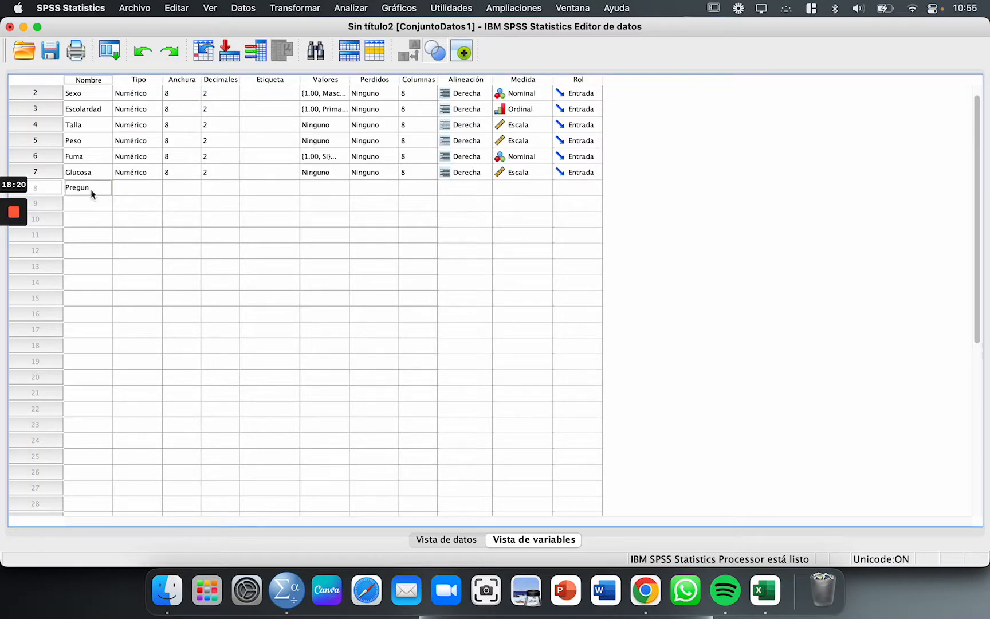
type("ta_1")
key("Return")
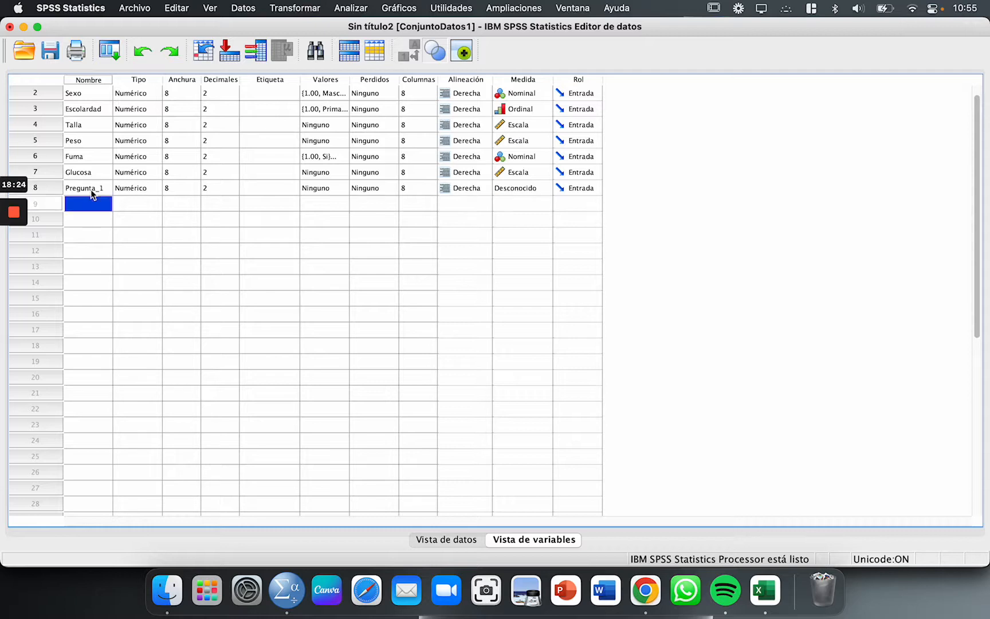
scroll(90, 189, "down", 3)
scroll(86, 158, "up", 3)
left_click(77, 201)
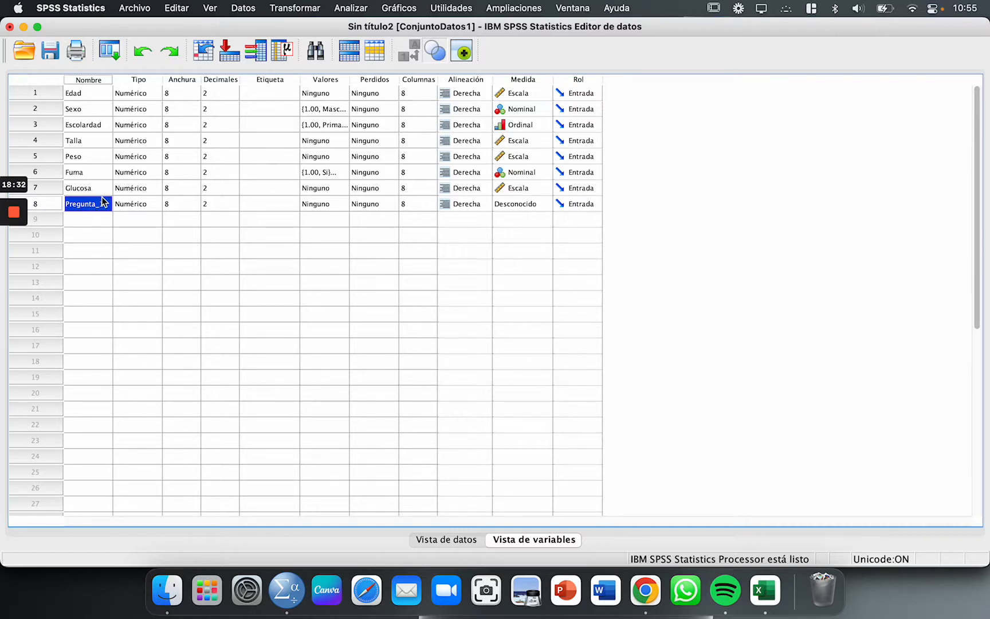
double_click(96, 207)
left_click(103, 206)
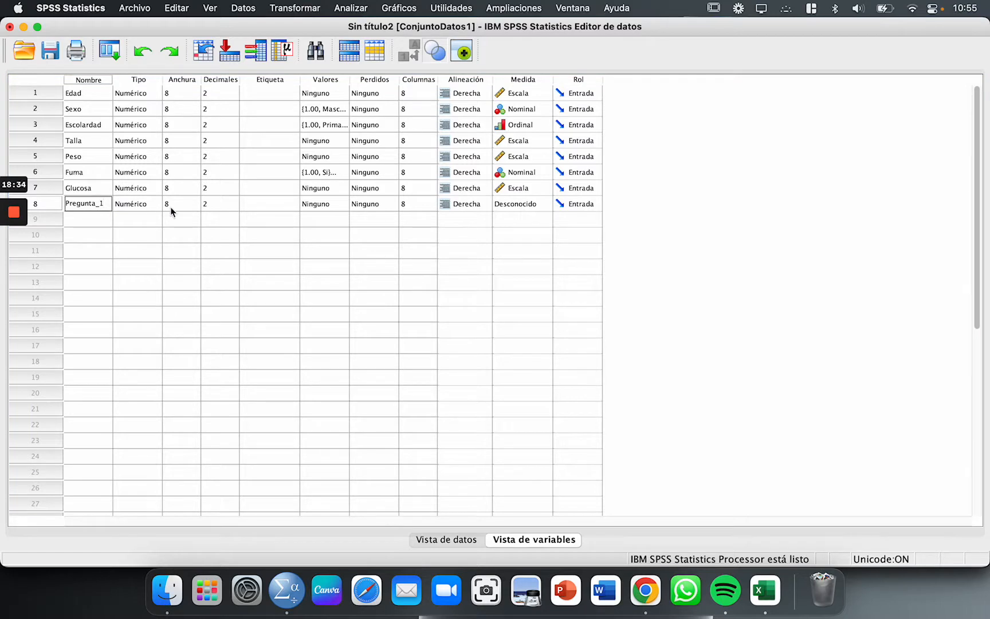
left_click(106, 275)
left_click(95, 208)
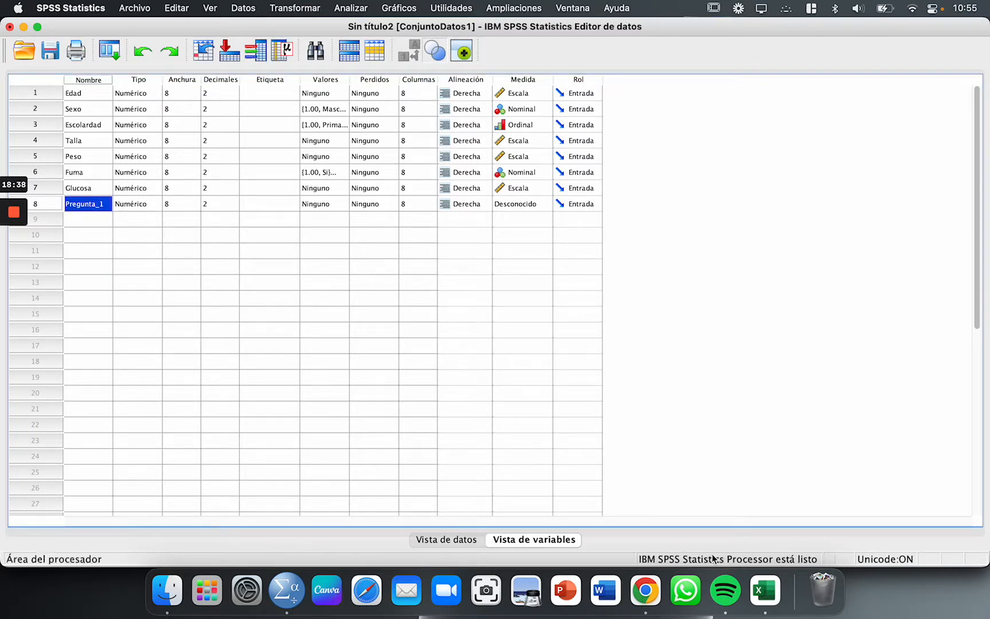
Switch to Excel and copy only "¿Cada cuanto realiza ejercicio?" from the question header in H2.
left_click(760, 606)
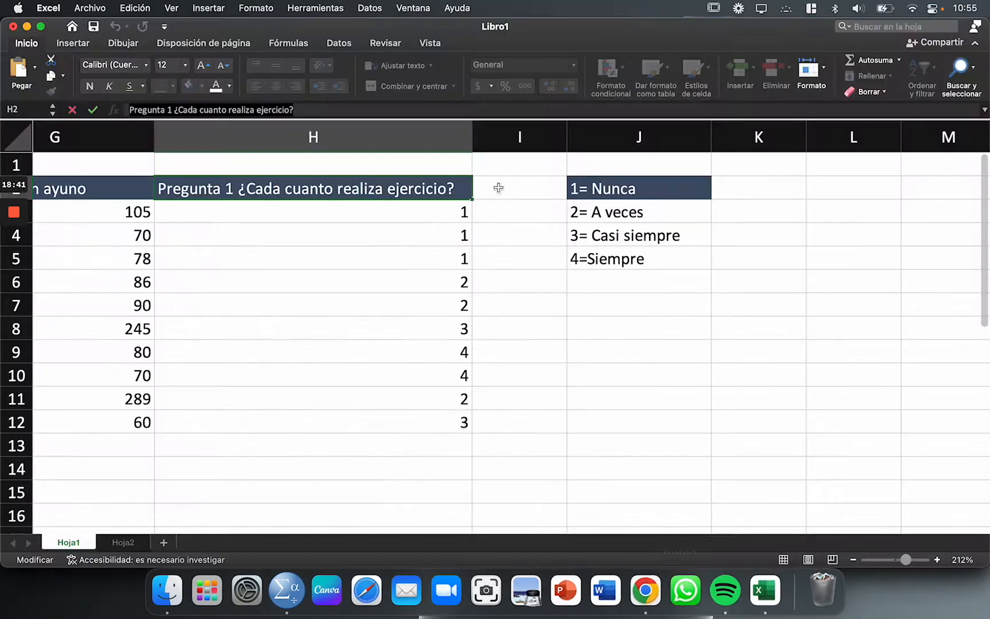
left_click(404, 215)
left_click(260, 181)
left_click_drag(310, 110, 176, 109)
key("super+c")
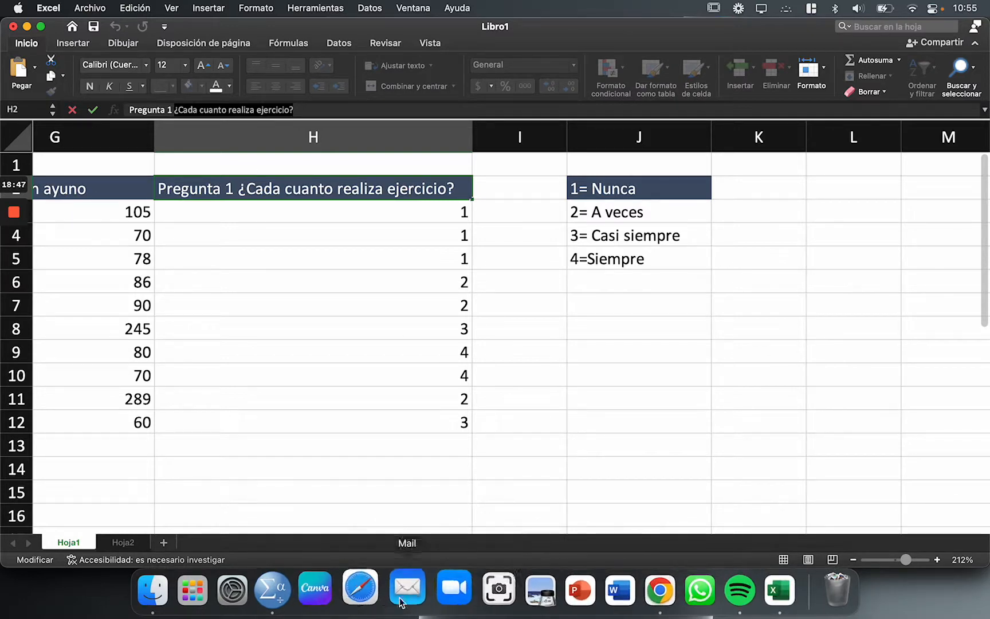
Return to SPSS Statistics, select the label cell of Pregunta_1 and widen the Etiqueta column.
left_click(288, 599)
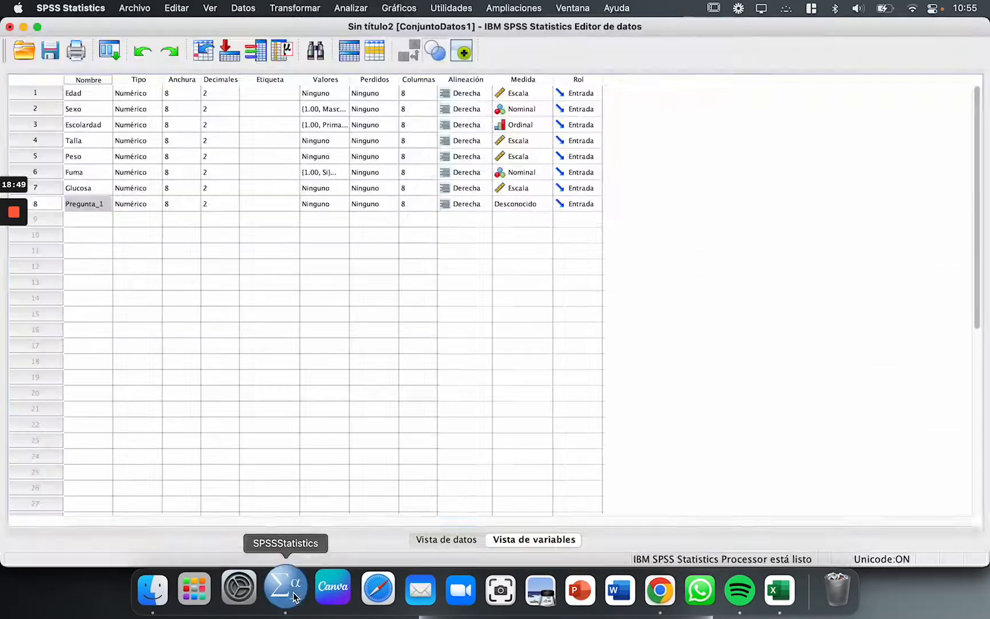
left_click(258, 206)
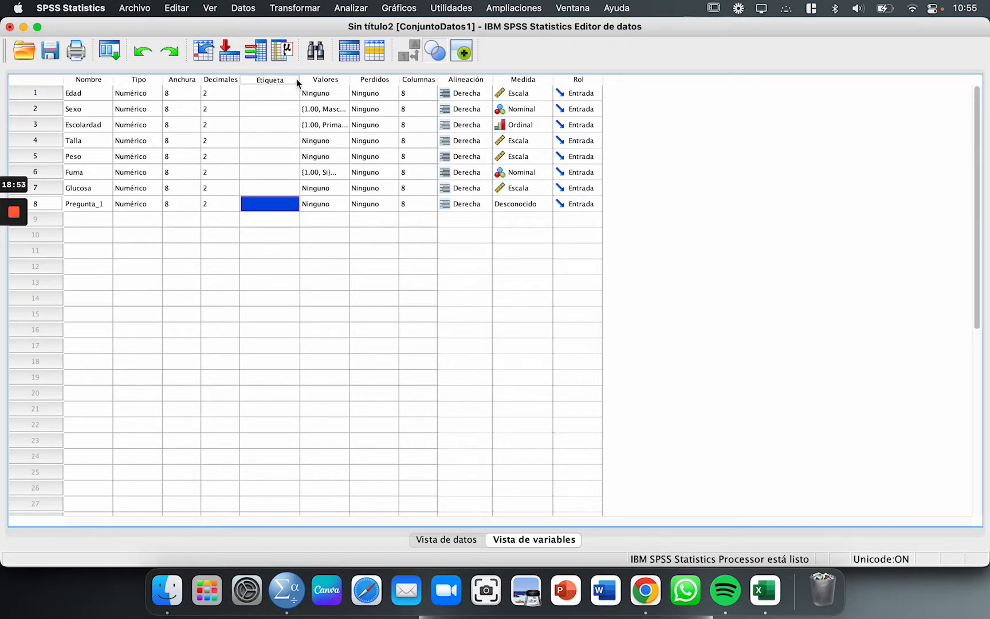
left_click_drag(299, 79, 424, 80)
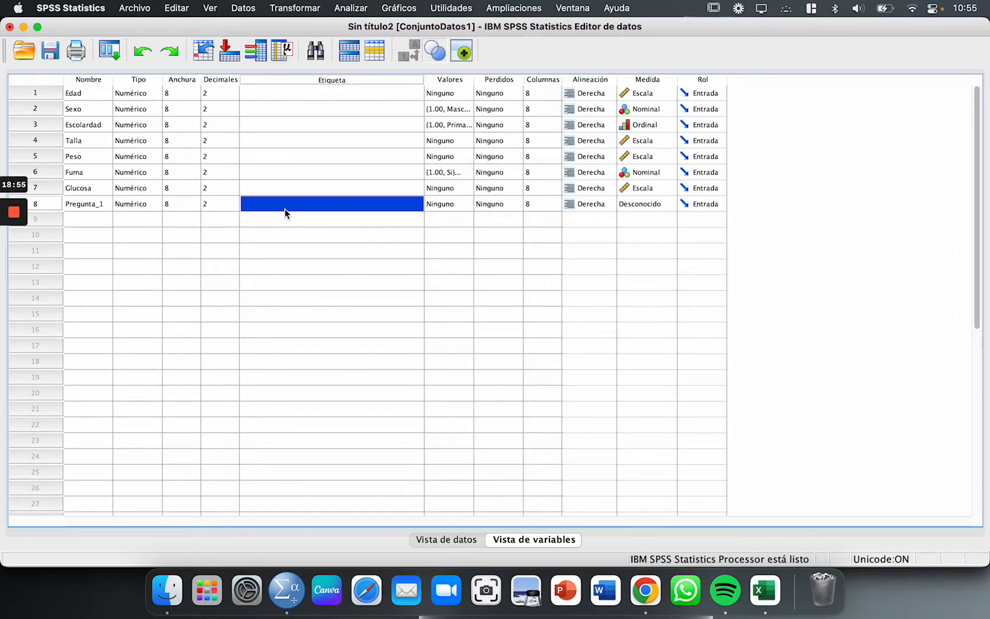
Paste "¿Cada cuanto realiza ejercicio?" as the label of Pregunta_1 and check it against the variable name.
key("super+v")
left_click(308, 364)
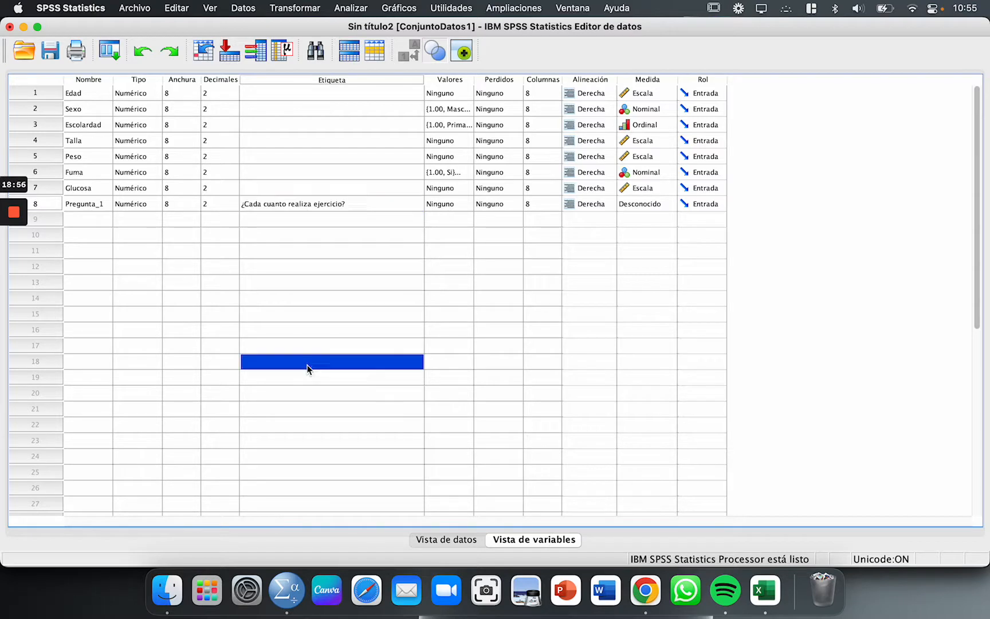
left_click(285, 206)
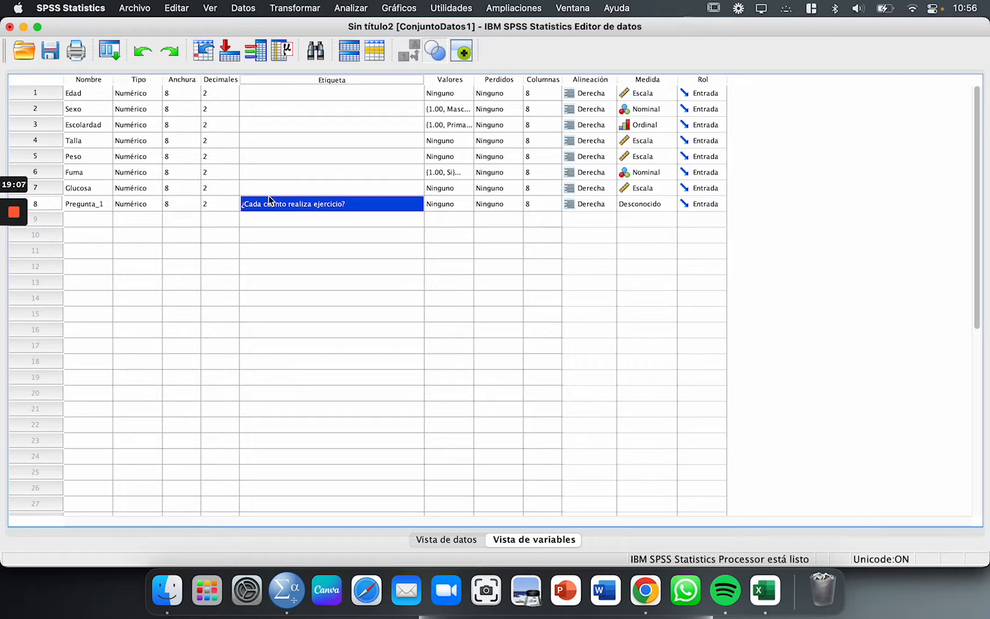
left_click(86, 205)
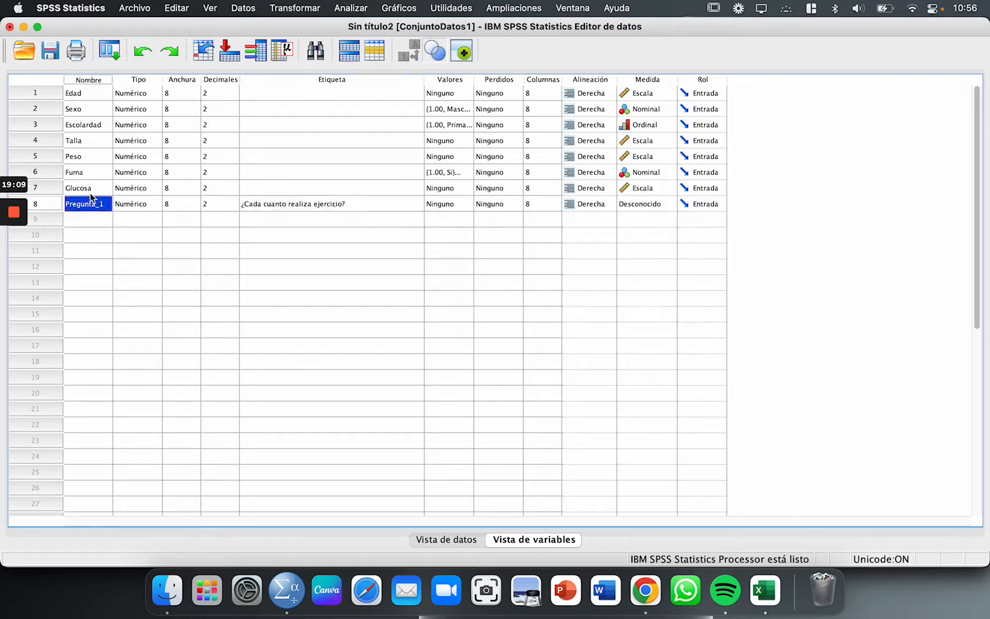
Try to rename the first variable, Edad, as "Edad del paciente" with spaces in the name.
left_click(87, 94)
left_click(90, 94)
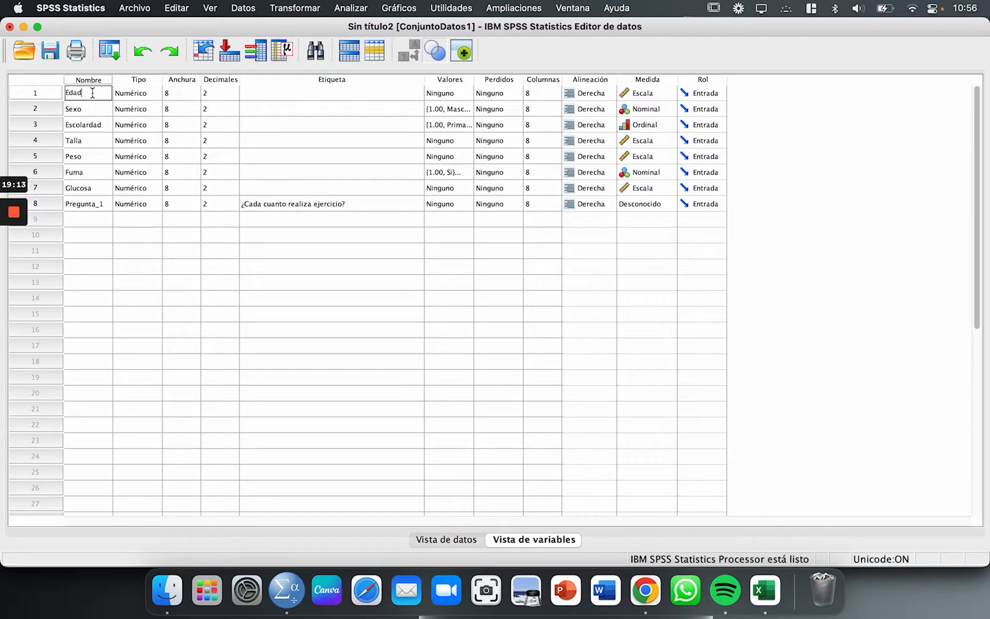
type("del paciente")
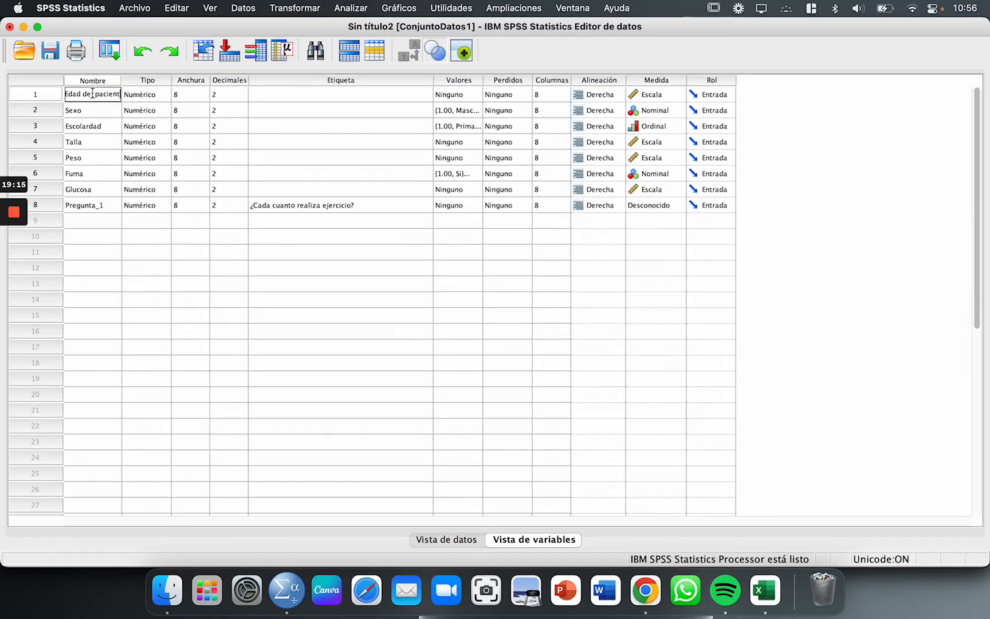
key("Return")
left_click(675, 331)
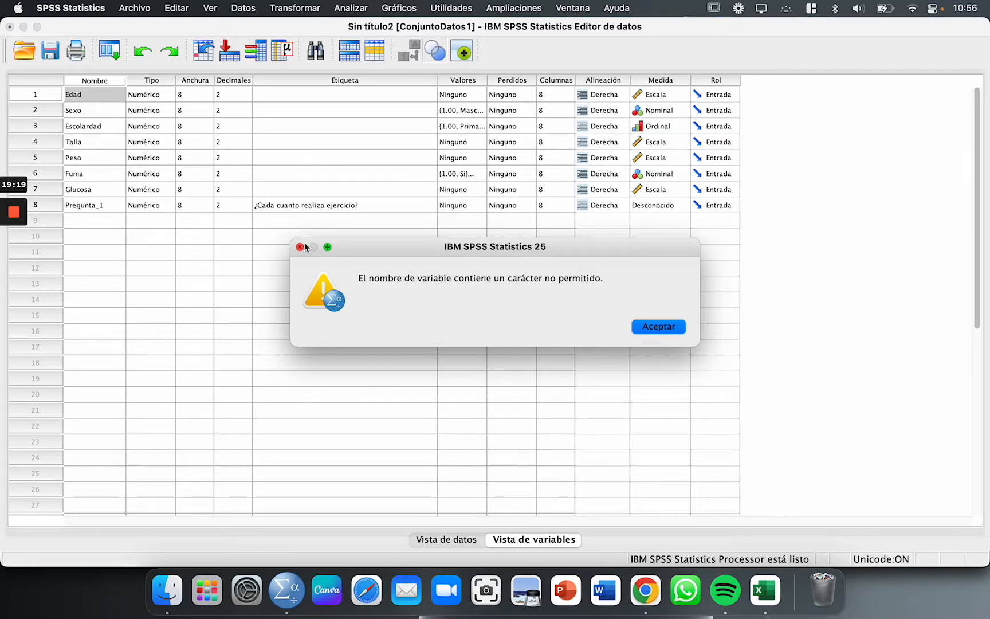
key("Return")
Review the name and label of Pregunta_1 and set its measurement level to Ordinal.
left_click(80, 205)
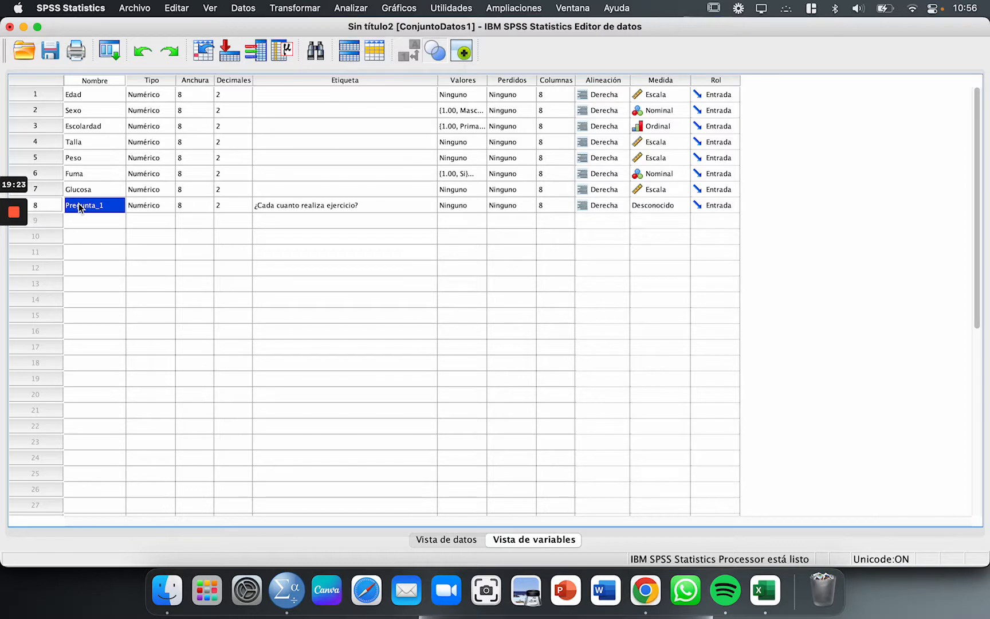
left_click(296, 206)
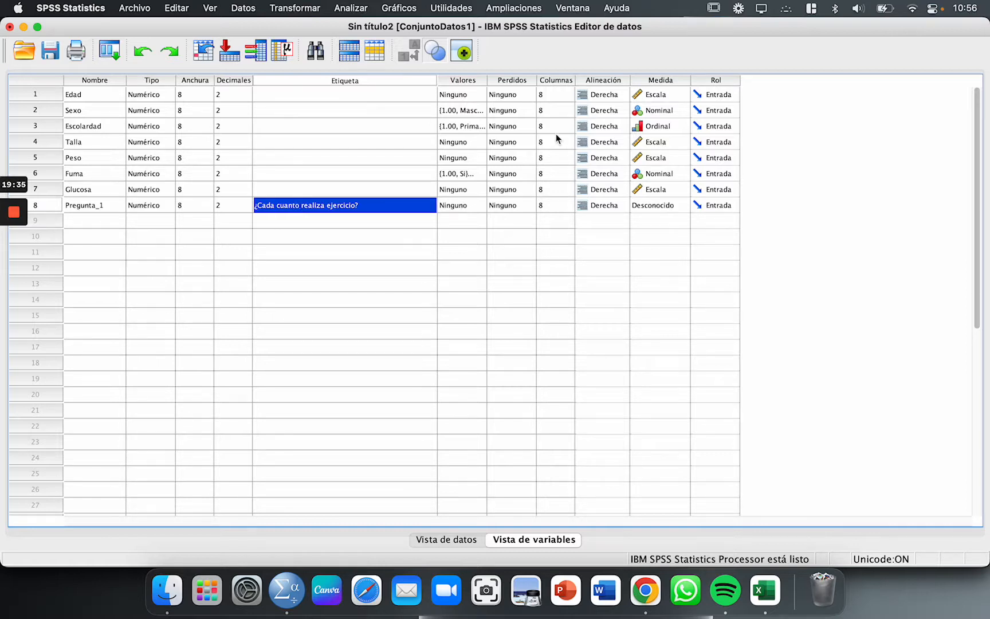
left_click(646, 207)
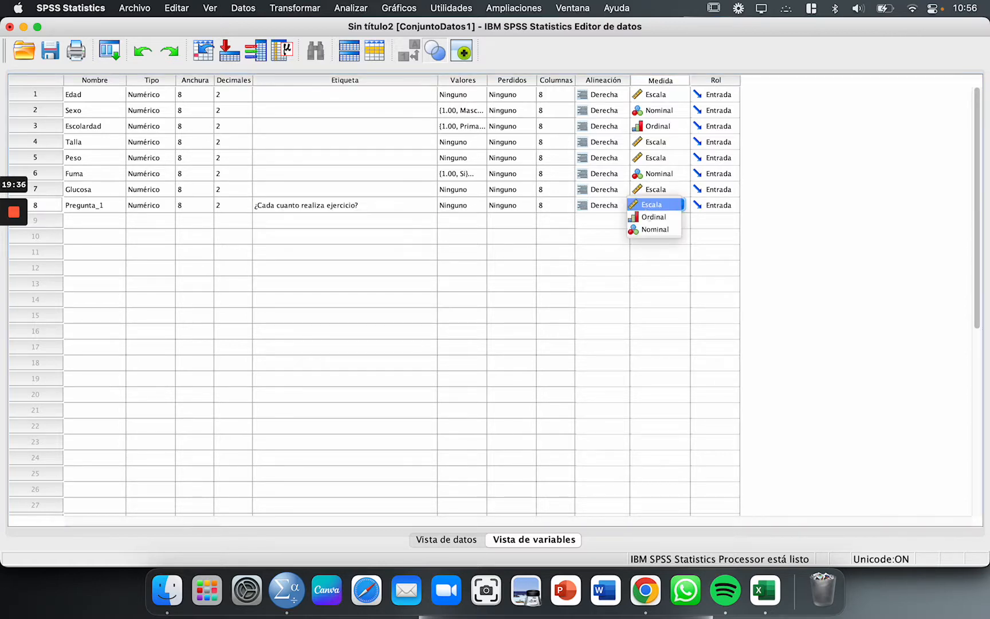
left_click(649, 217)
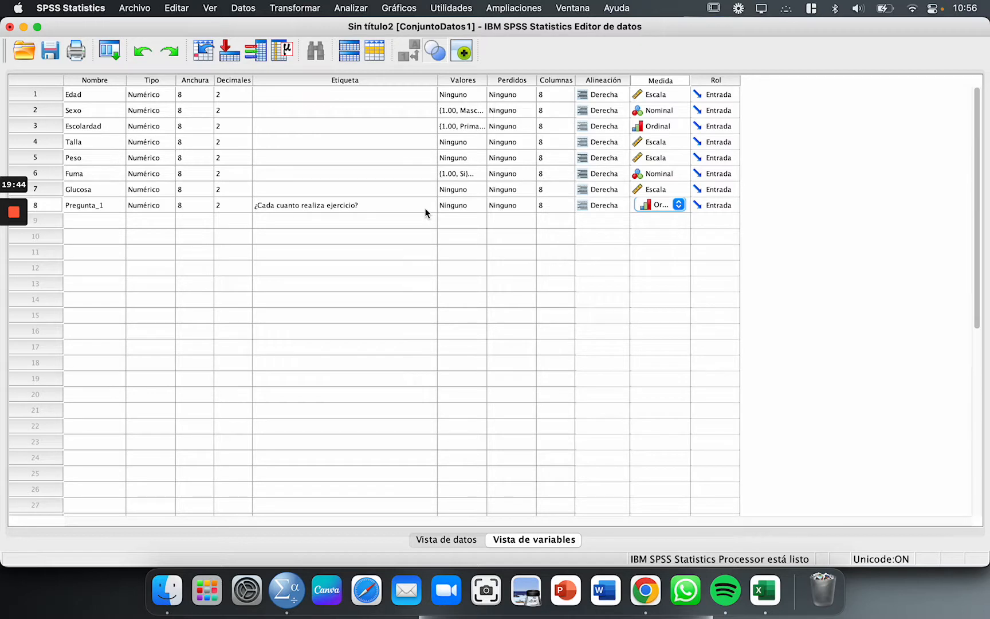
Switch to Excel to review the answer codes in J2:J5, and return to SPSS Statistics.
left_click(447, 208)
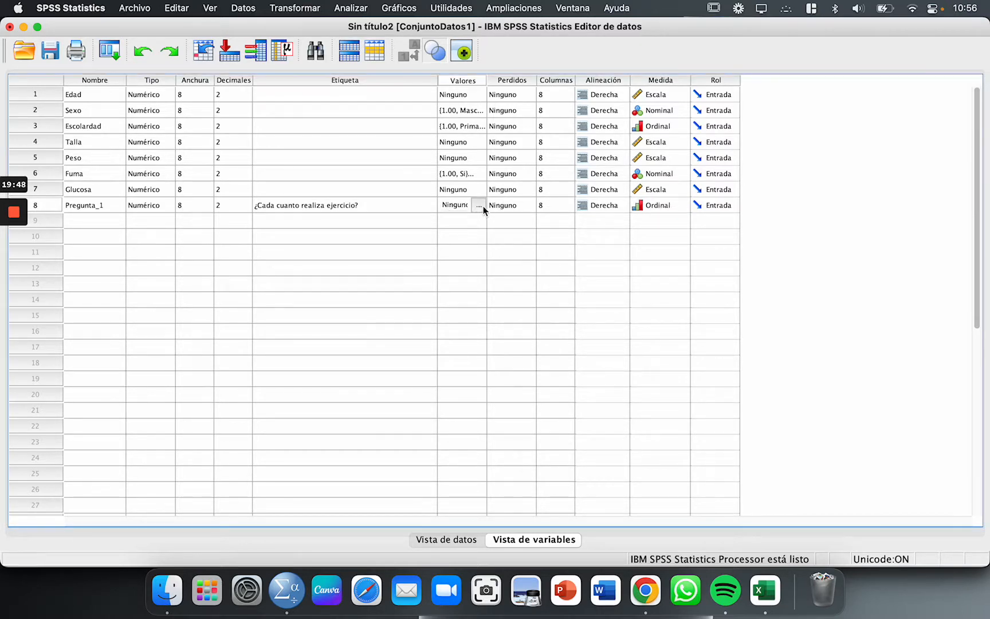
left_click(765, 590)
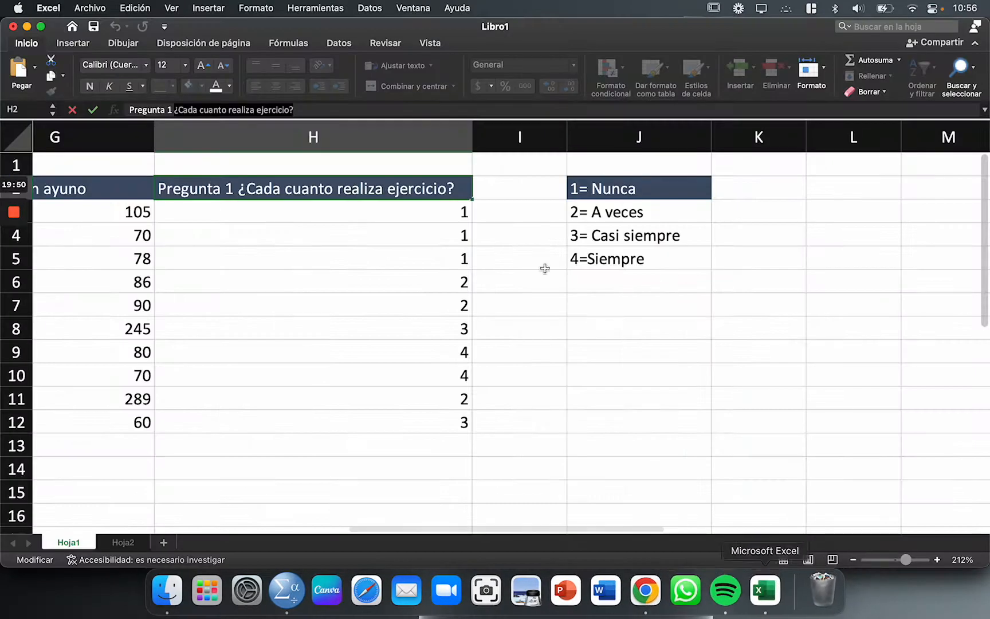
left_click_drag(635, 189, 637, 261)
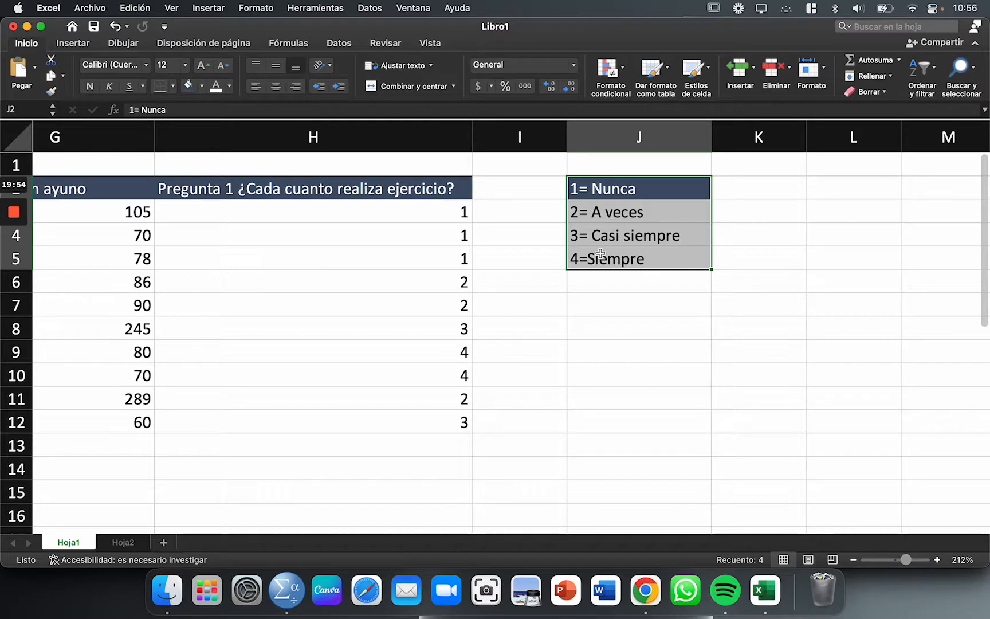
left_click(285, 611)
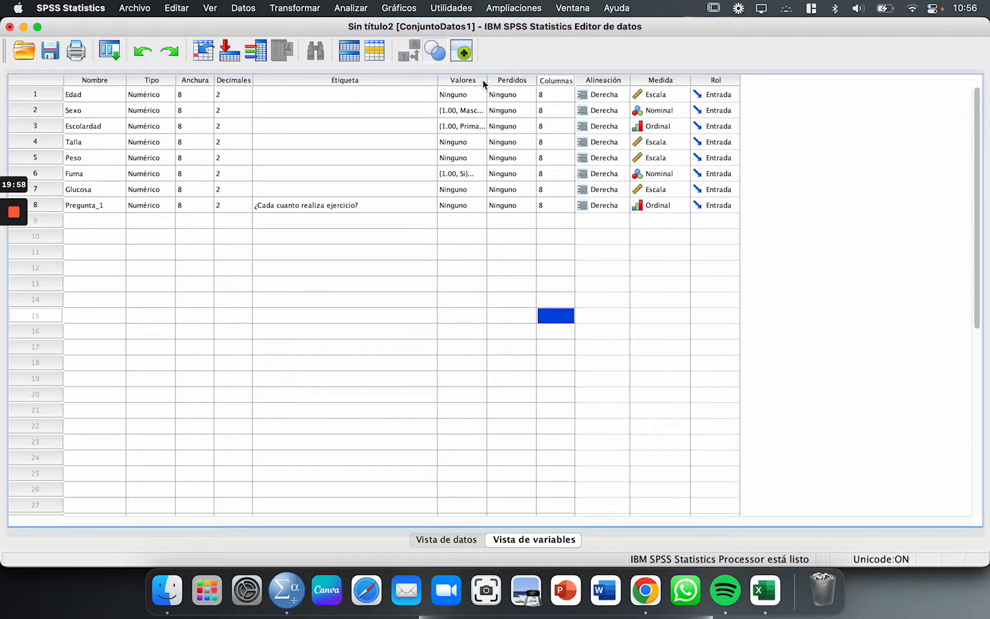
Widen the Valores column and open the value labels of Pregunta_1 for editing.
left_click_drag(487, 80, 571, 80)
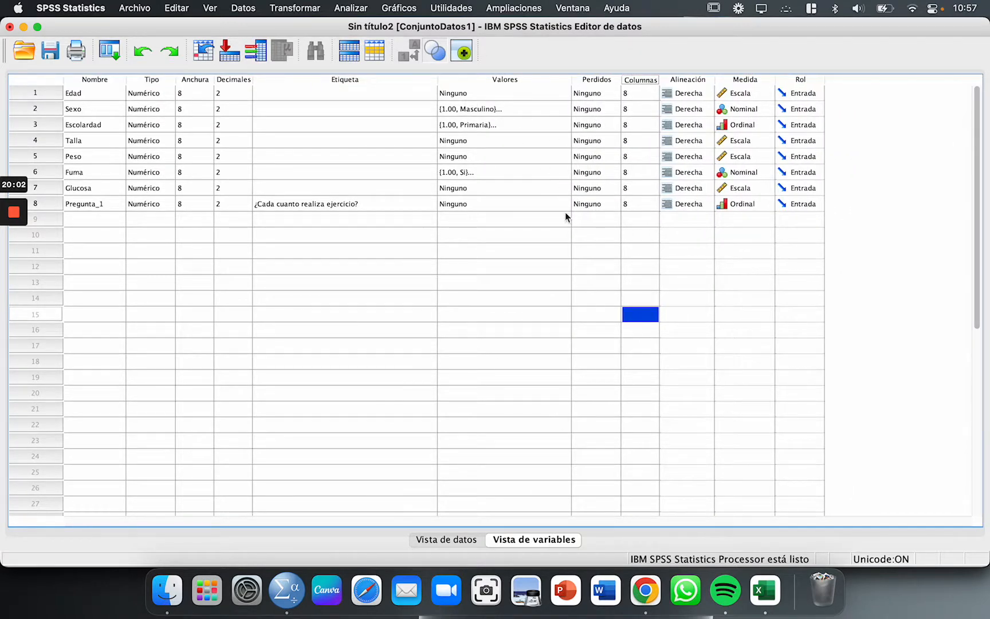
left_click(483, 204)
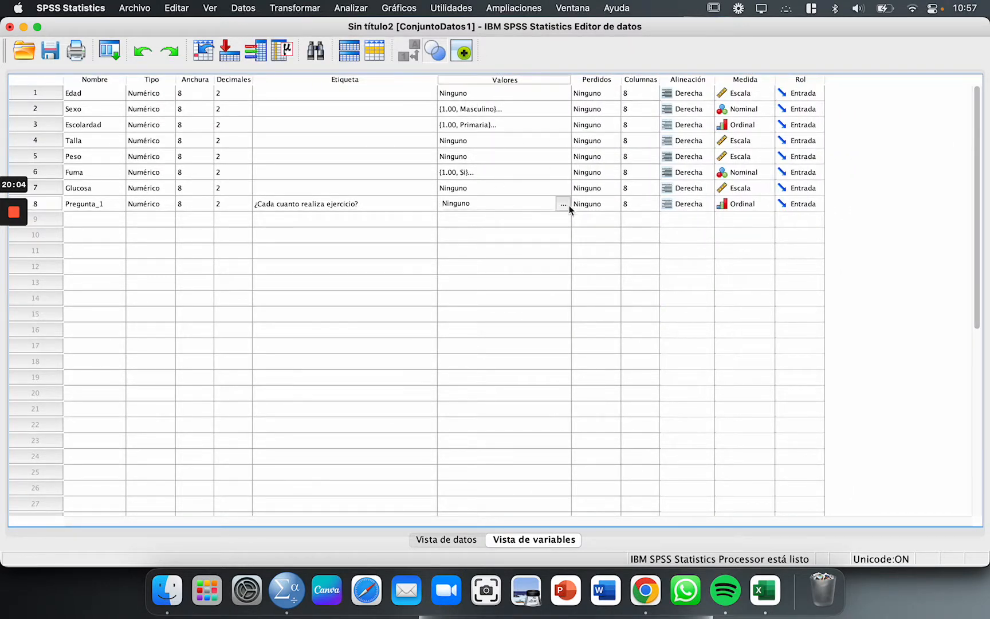
left_click(563, 205)
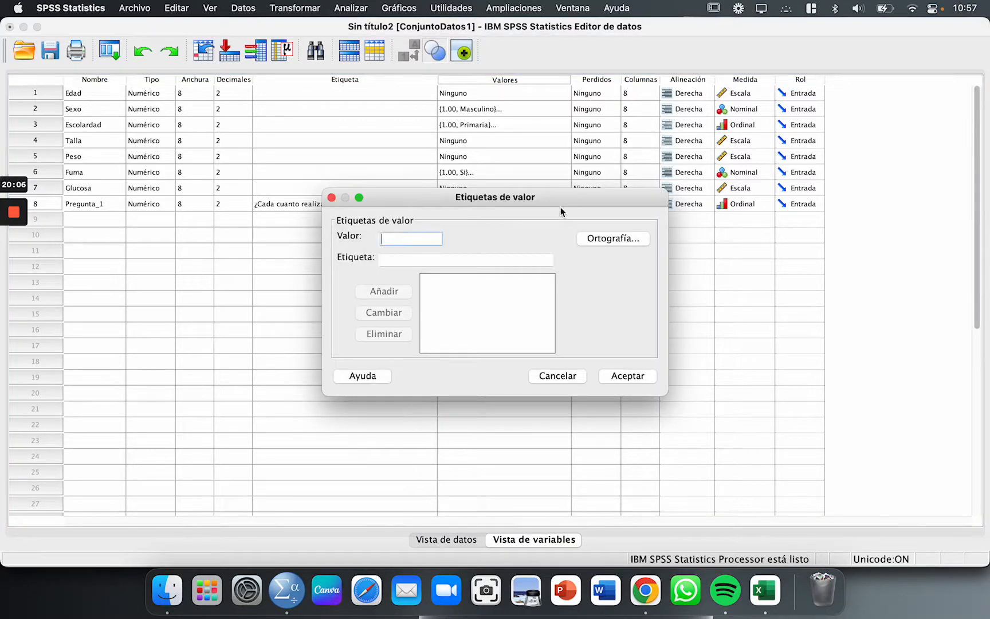
Add the value labels 1 = "Nunca" and 2 = "Casi nunca" to Pregunta_1.
type("1")
left_click(412, 261)
type("unca")
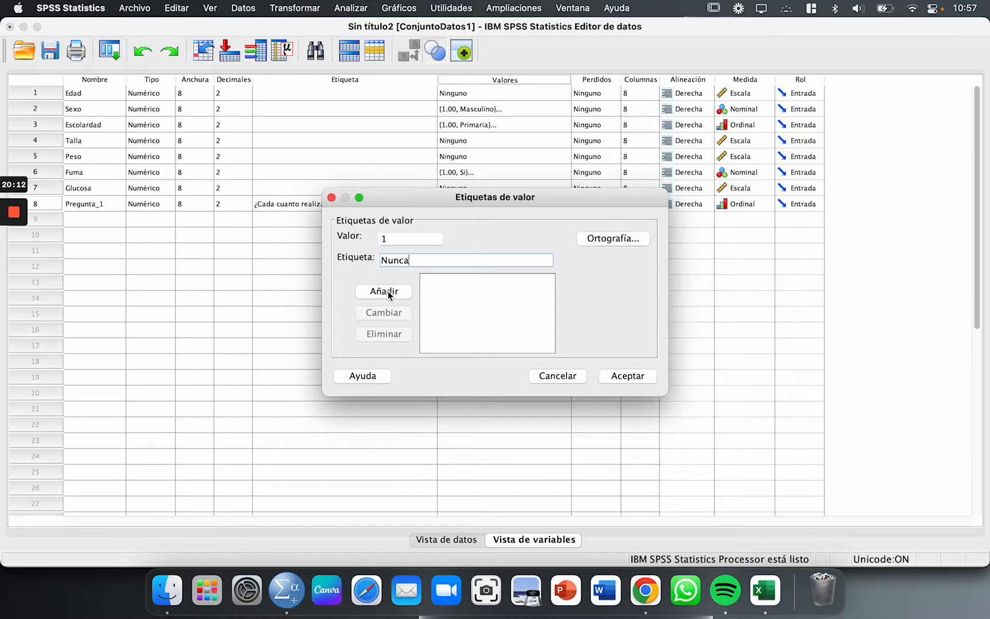
left_click(391, 292)
type("2")
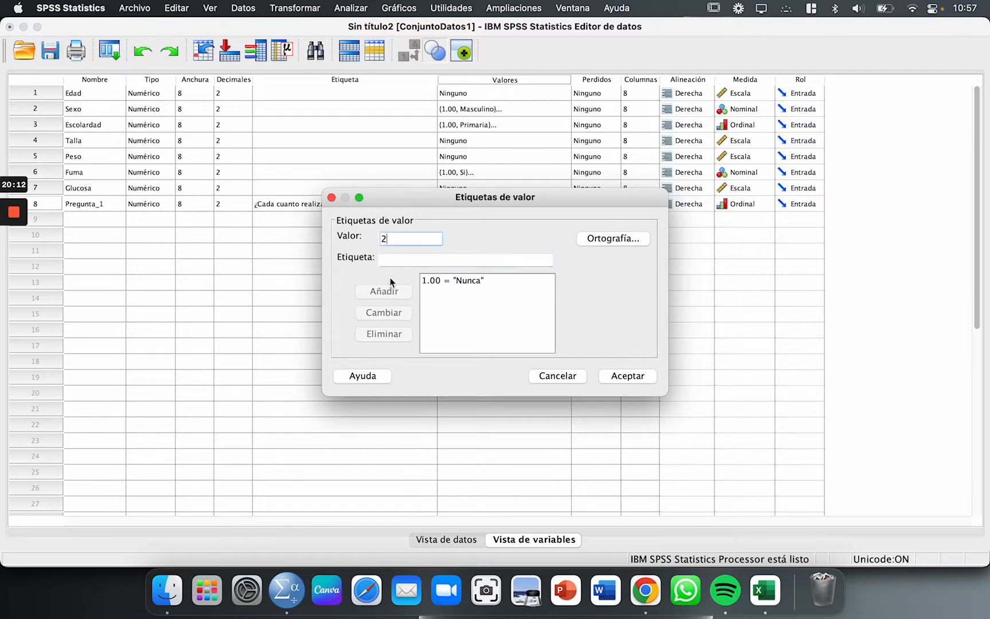
left_click(399, 265)
type("Ca")
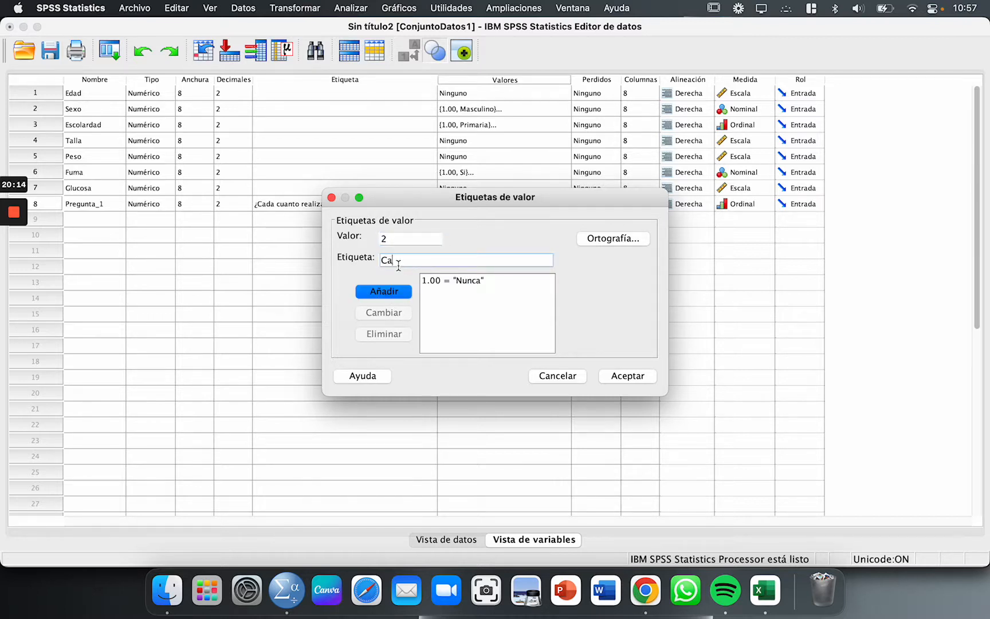
type("si nunca")
left_click(392, 295)
Add the value labels 3 = "Casi siempre" and 4 = "Siempre" to Pregunta_1 and accept the list.
type("3")
left_click(394, 261)
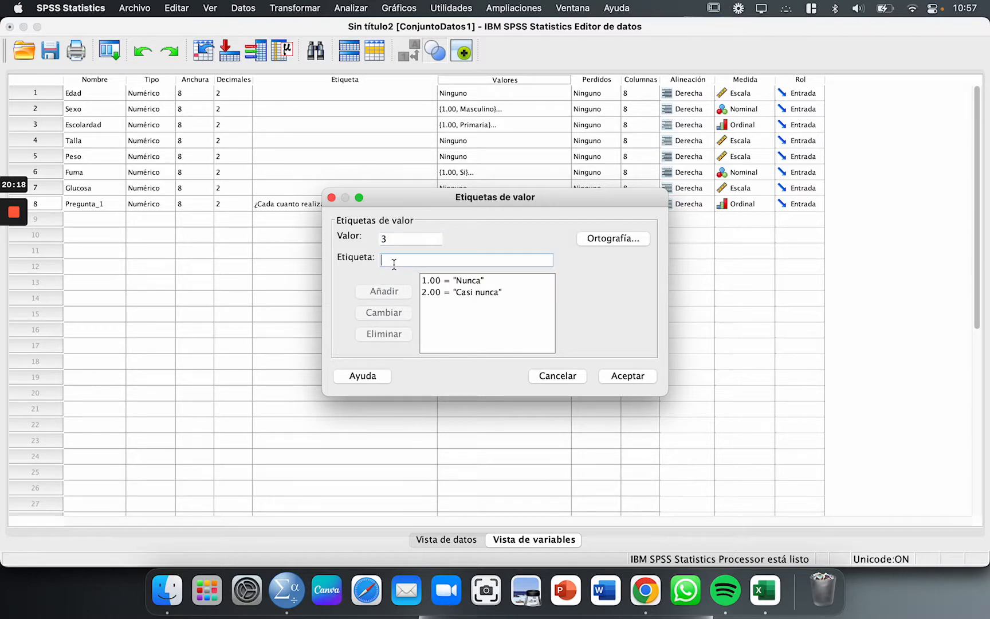
type("Casi siempre")
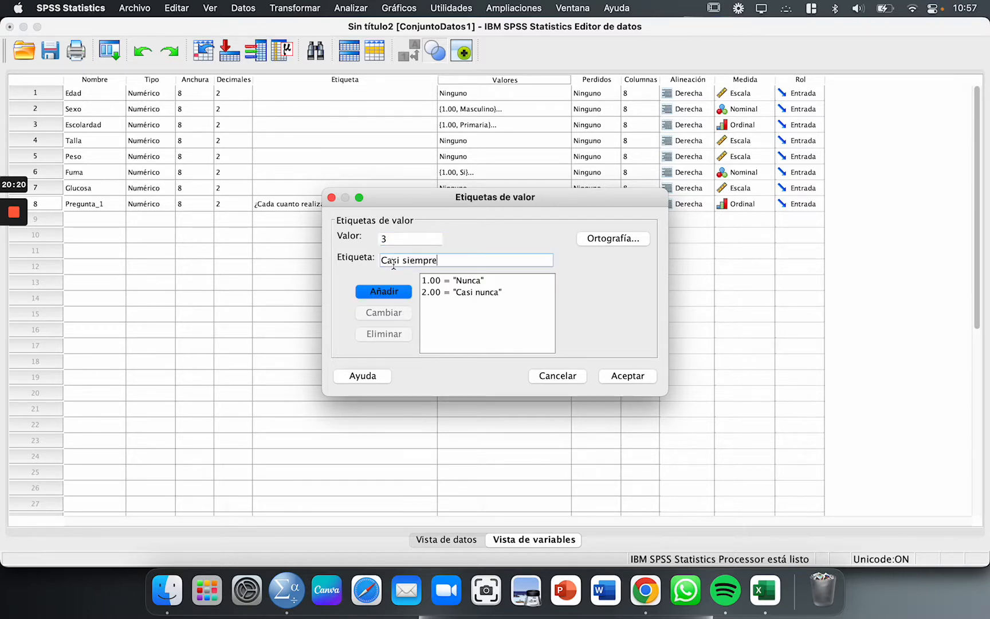
left_click(401, 295)
type("4")
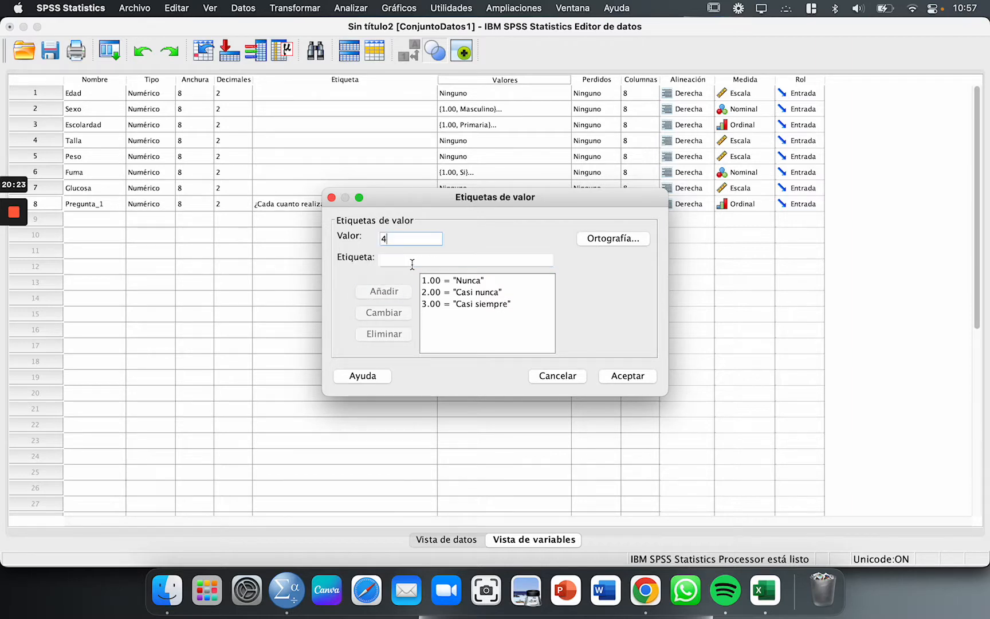
left_click(412, 262)
type("Soeiempre")
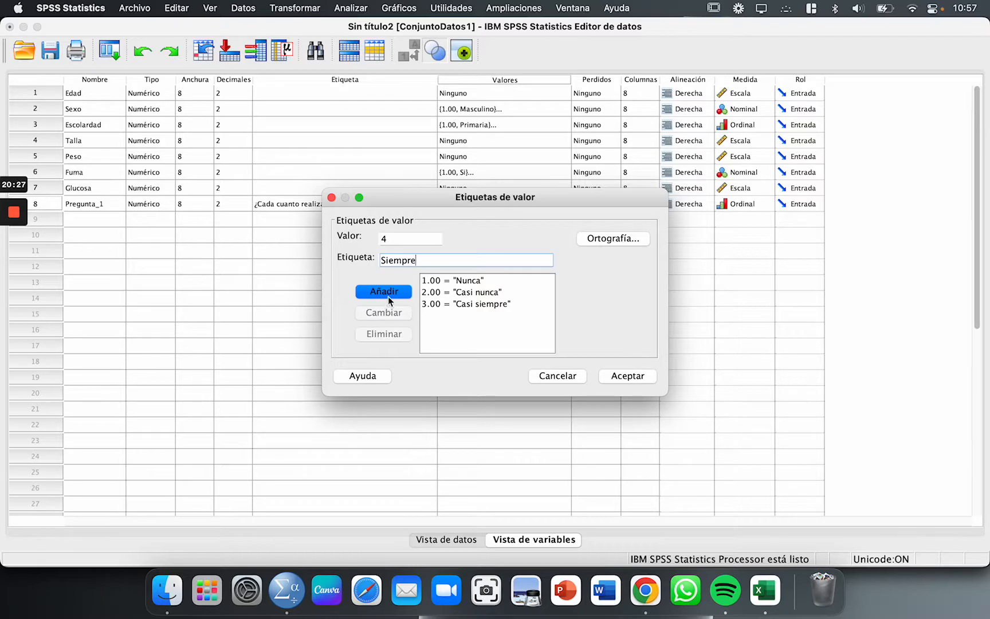
left_click(388, 296)
left_click(627, 372)
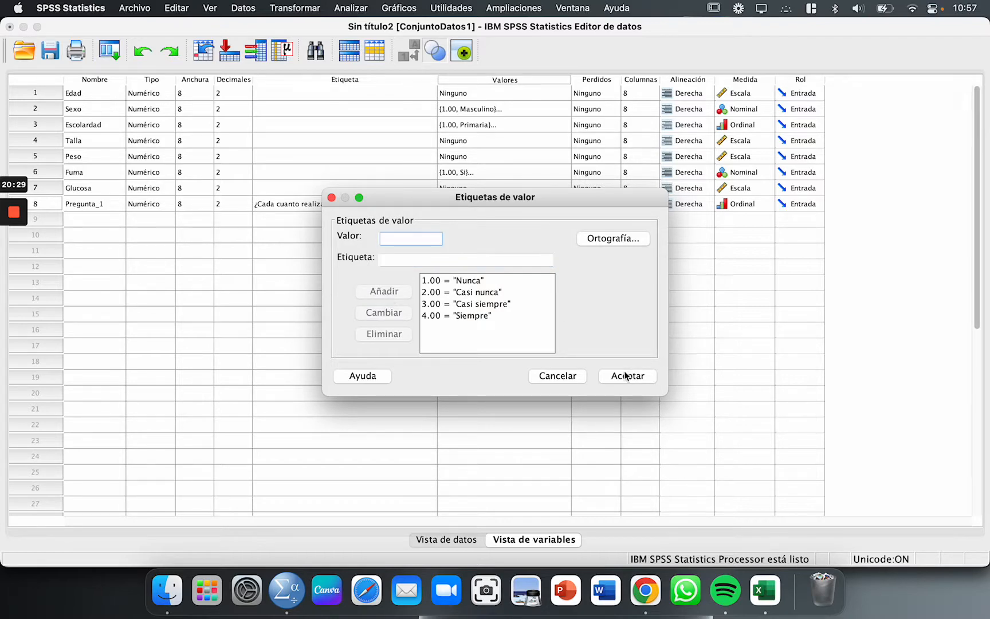
Show the data view with the Pregunta_1 cells selected, and switch to Excel to copy the coded answers in H3:H12.
left_click(452, 541)
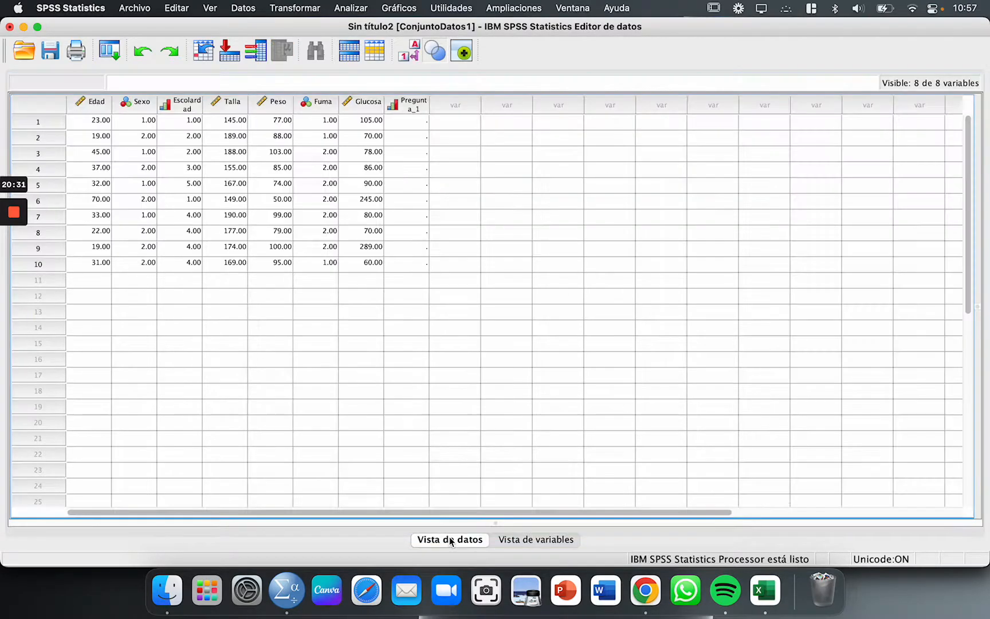
left_click_drag(398, 124, 399, 264)
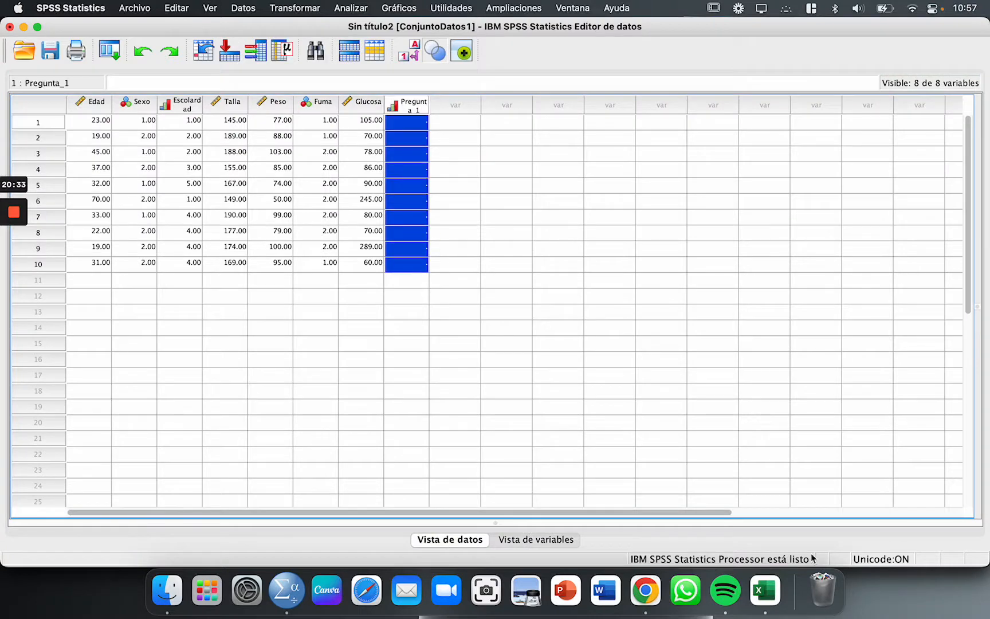
left_click(762, 590)
left_click(518, 293)
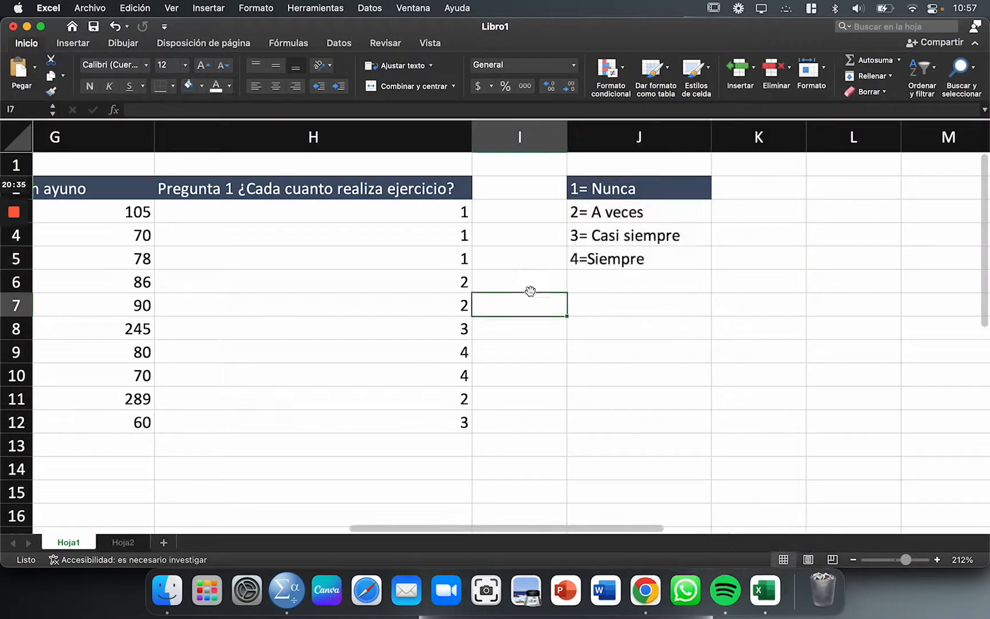
left_click_drag(413, 212, 406, 429)
key("super+c")
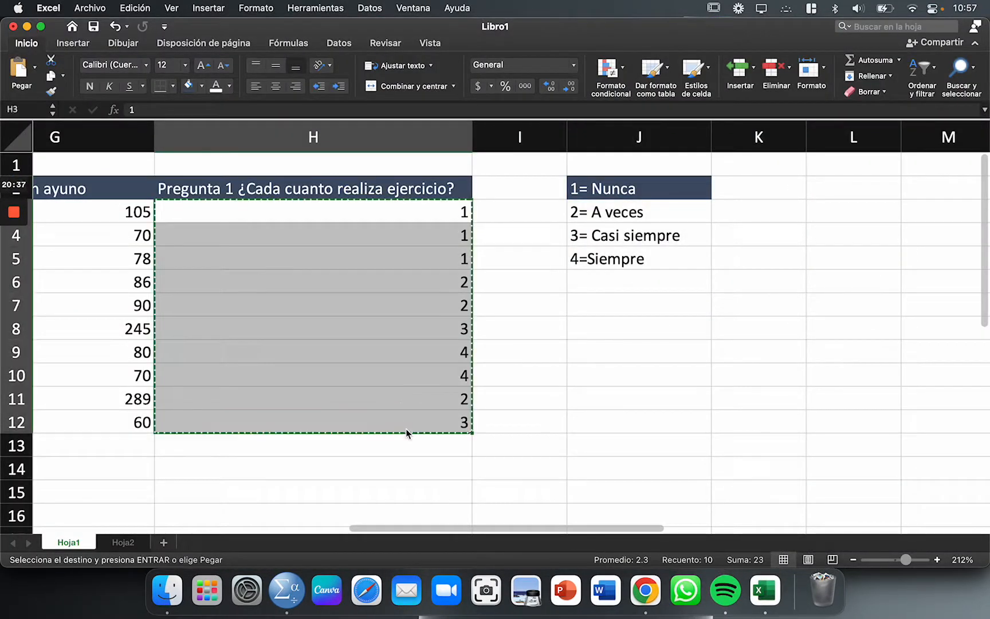
Return to SPSS Statistics and paste the copied answers into the Pregunta_1 column, starting at row 1.
left_click(278, 591)
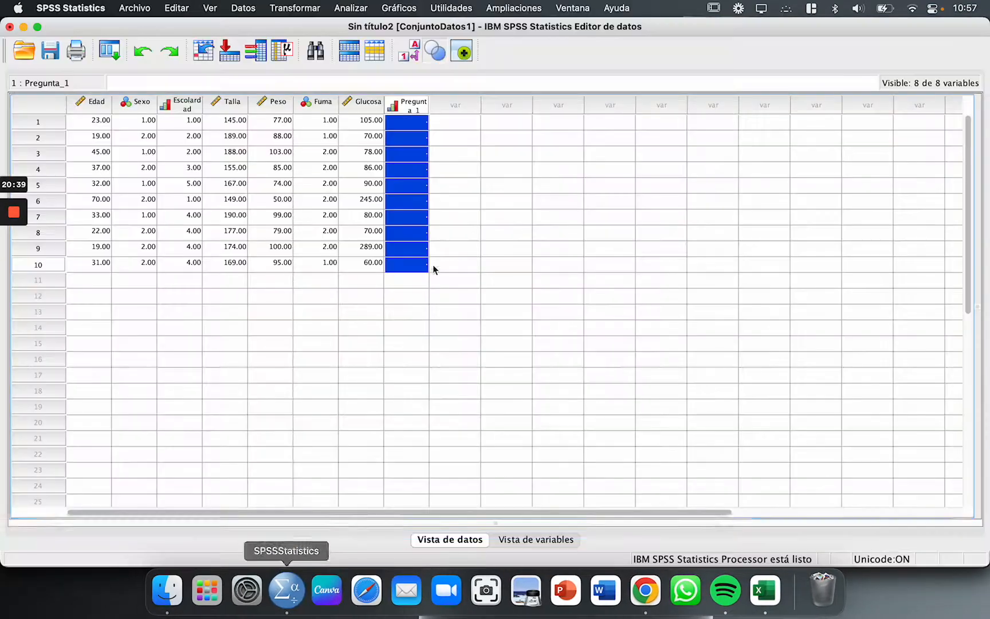
left_click(437, 133)
left_click(435, 127)
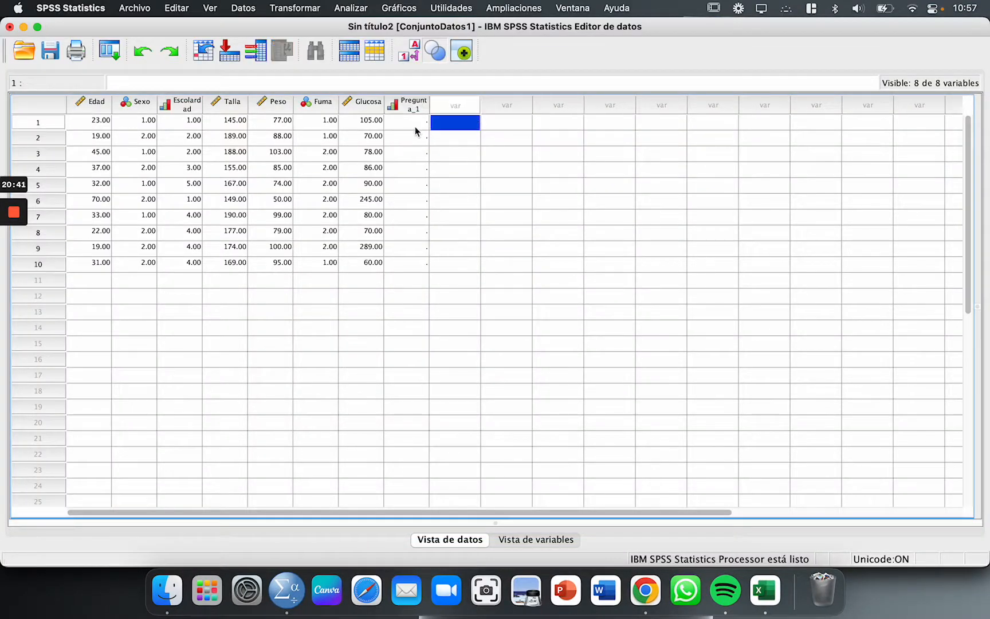
left_click(415, 126)
key("super+v")
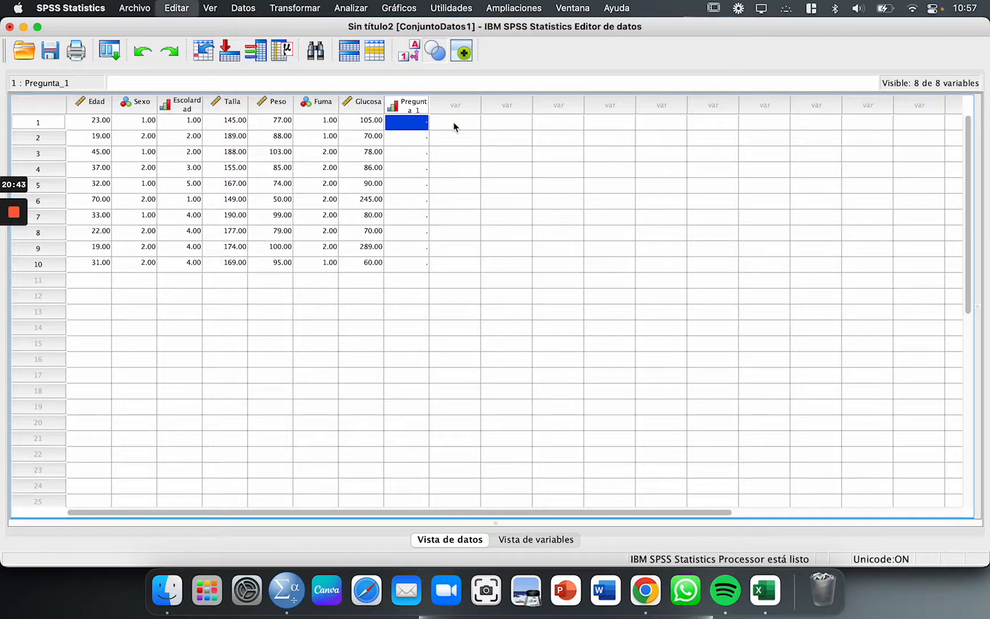
left_click(467, 233)
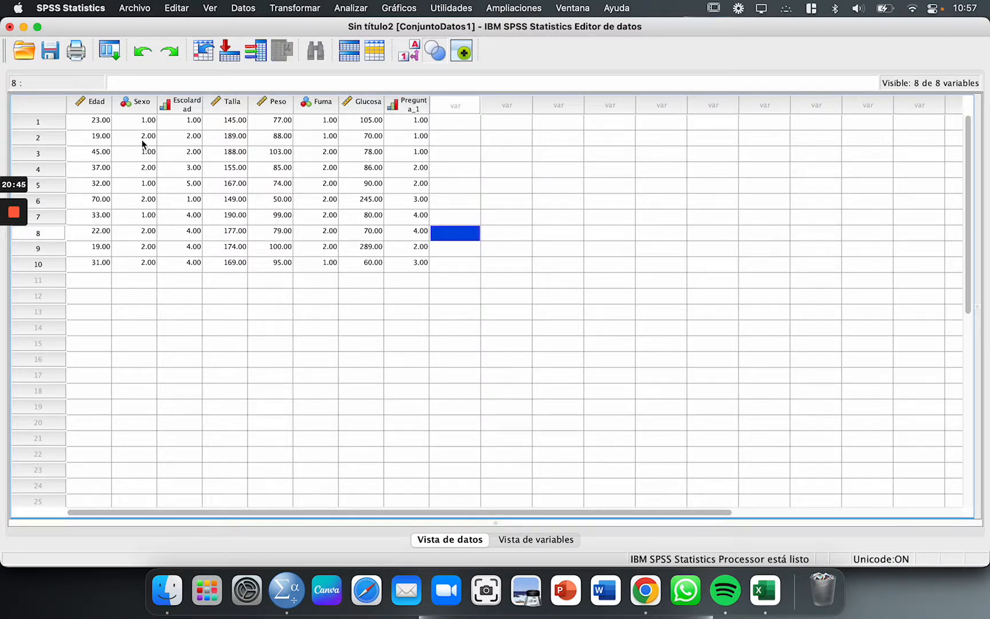
Select the data block from Edad through Pregunta_1 to review the completed dataset.
left_click_drag(140, 122, 401, 265)
left_click(401, 265)
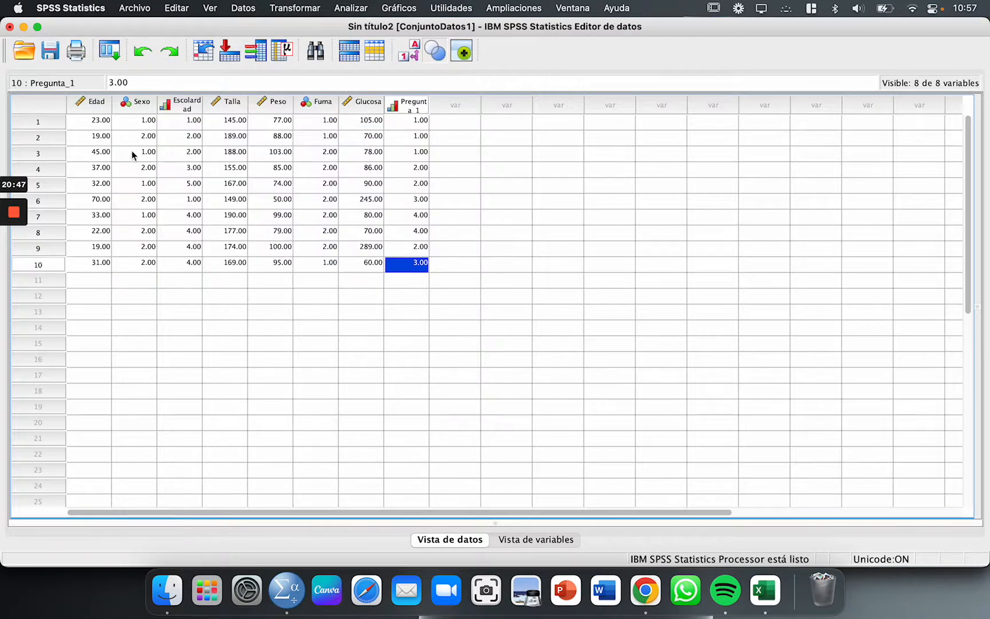
left_click_drag(96, 123, 414, 278)
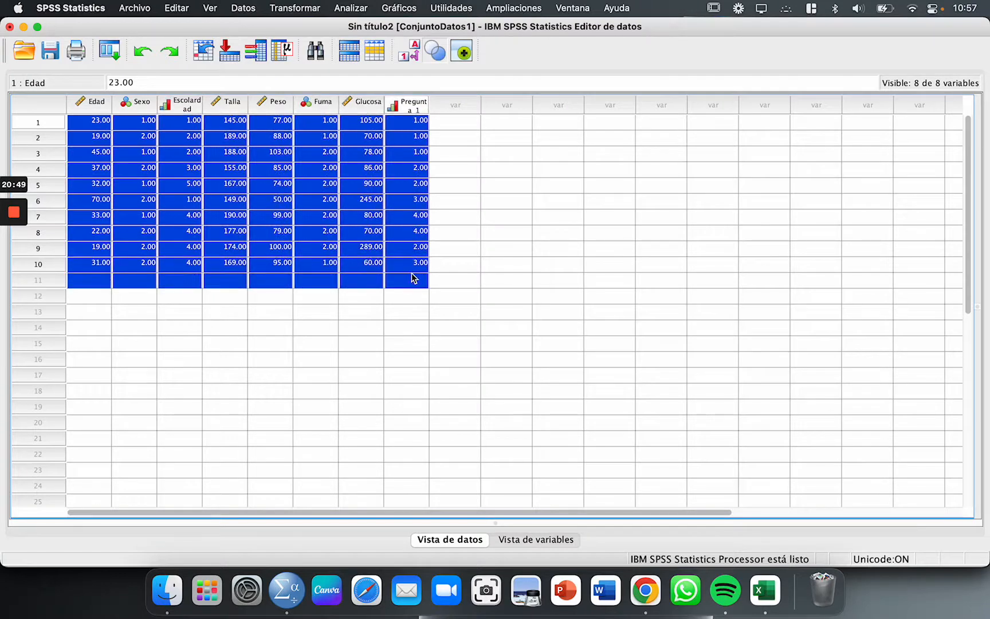
Display value labels instead of codes in the data view and widen the Pregunta_1 and Escolardad columns to fit them.
left_click(414, 278)
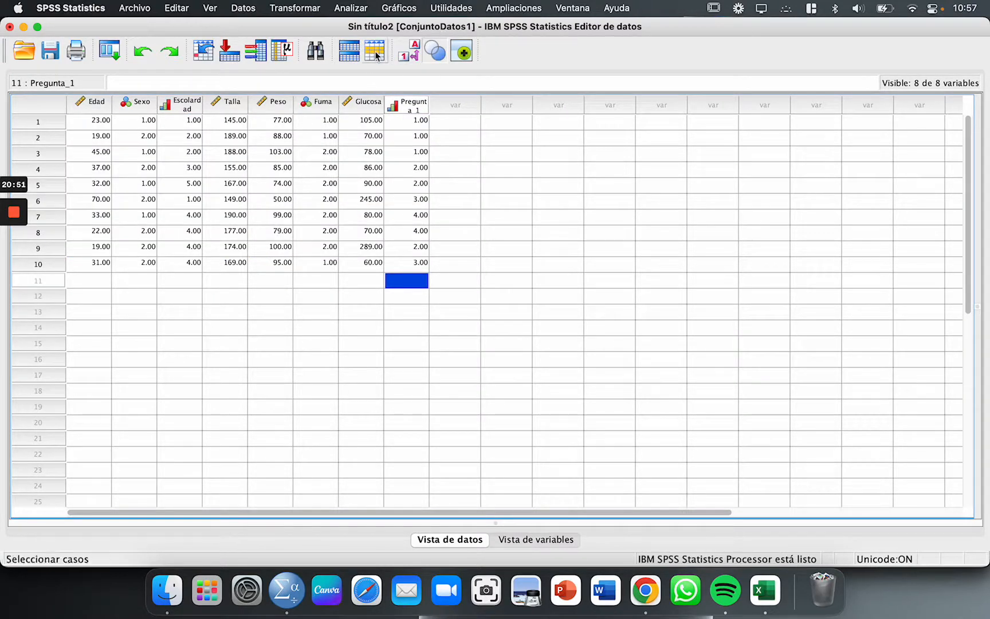
left_click(407, 52)
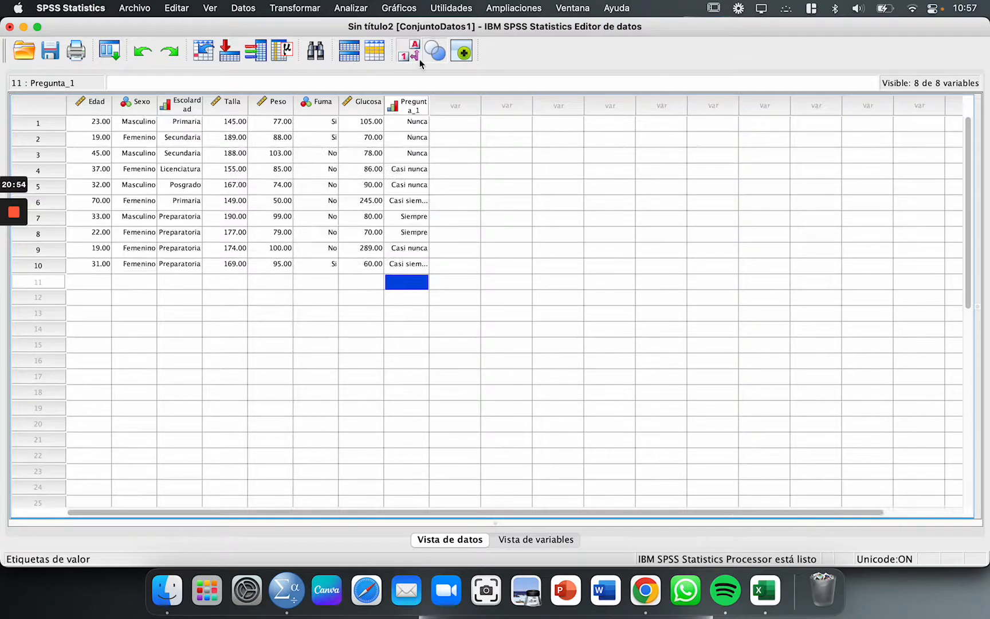
double_click(429, 106)
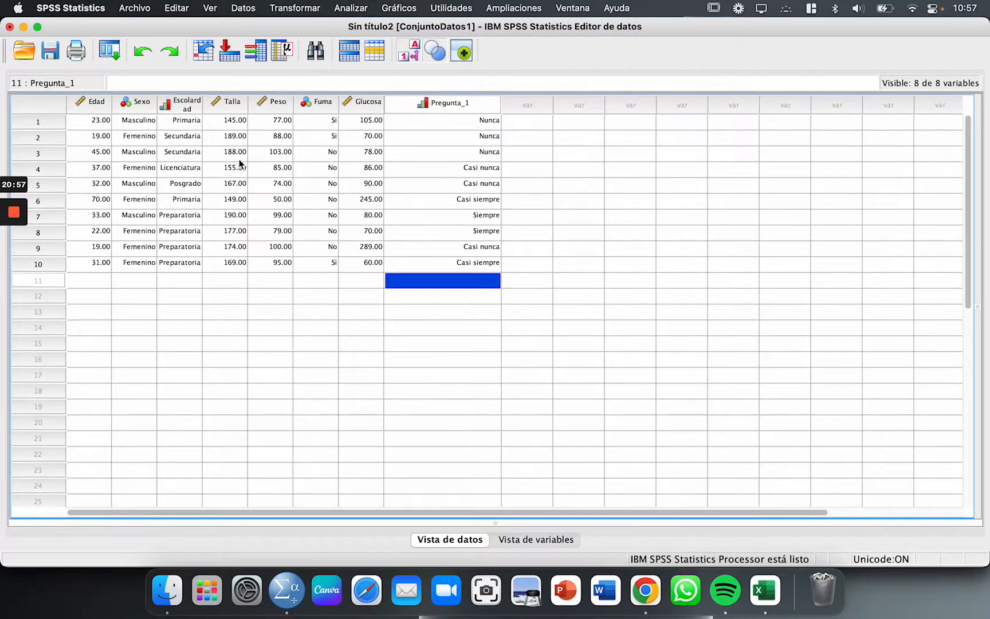
double_click(202, 104)
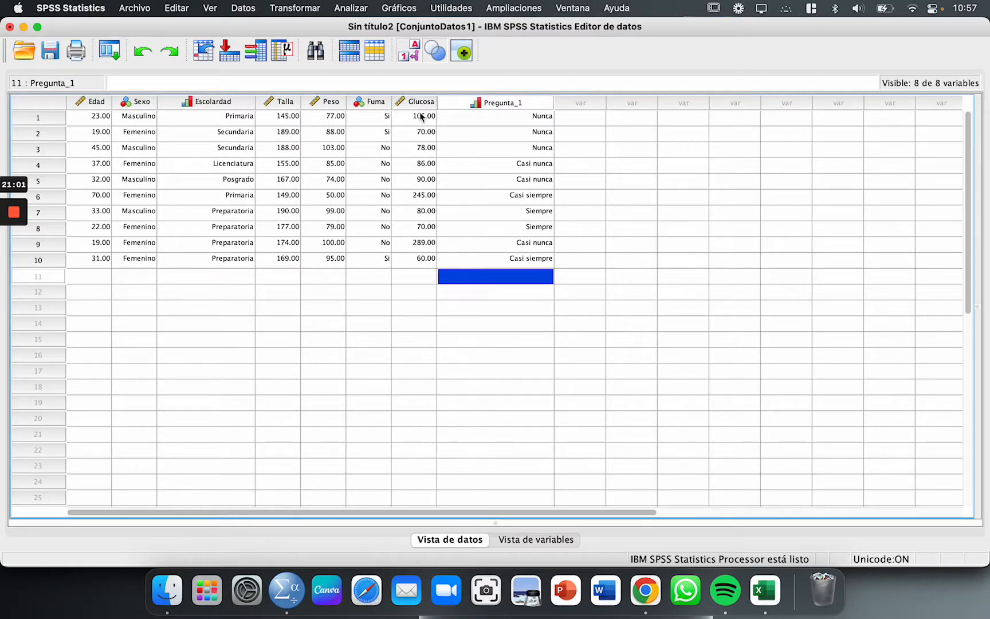
Show the numeric codes again, select the data from Edad through Pregunta_1, and return the display to value labels.
left_click(408, 57)
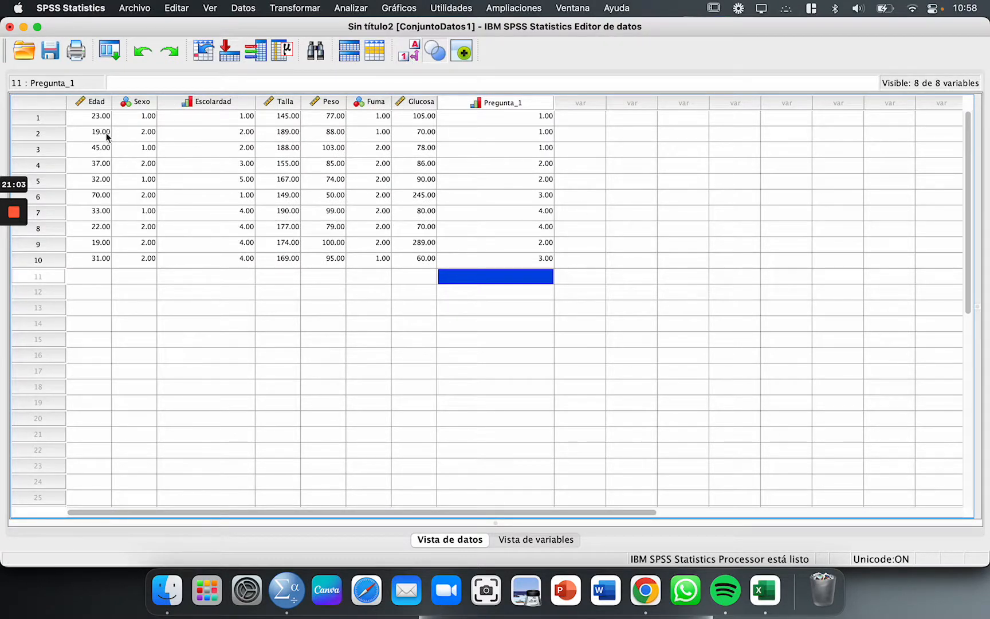
left_click_drag(91, 118, 550, 261)
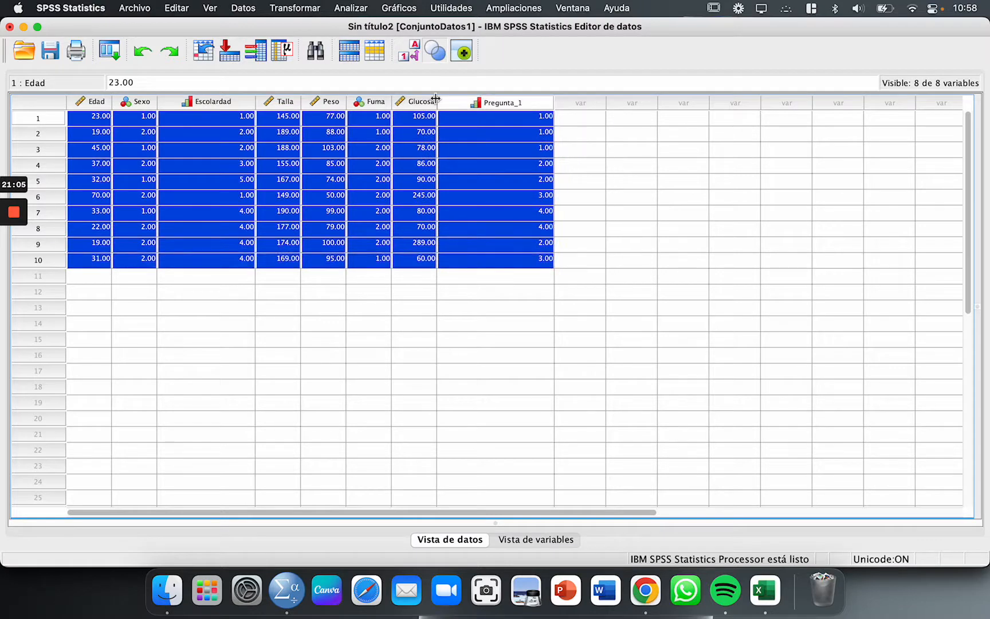
left_click(413, 55)
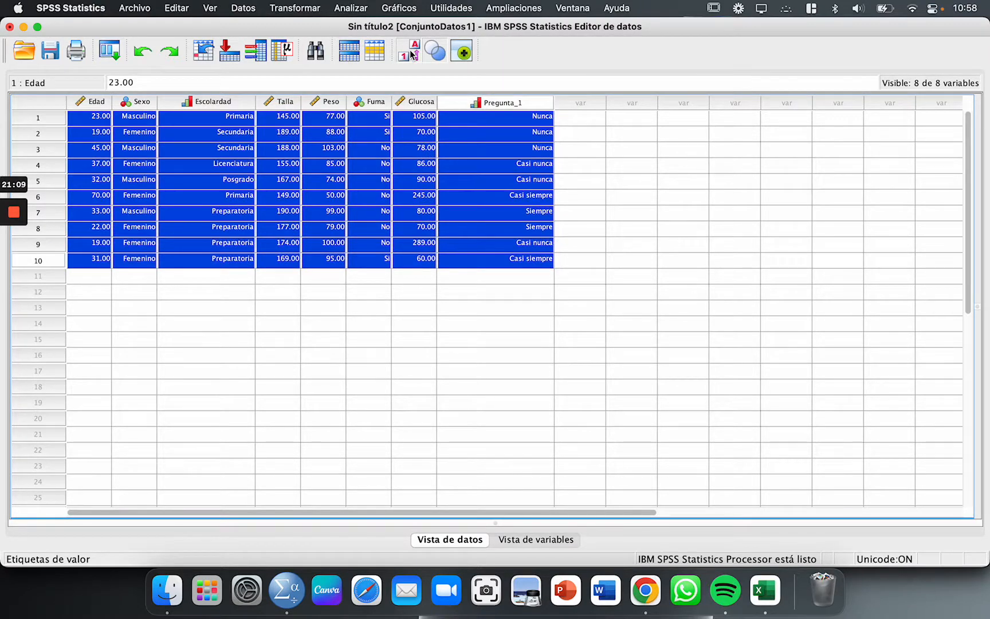
Review the labelled values in Sexo, Escolardad, Pregunta_1 and Fuma, and select the full ten-row dataset.
double_click(130, 119)
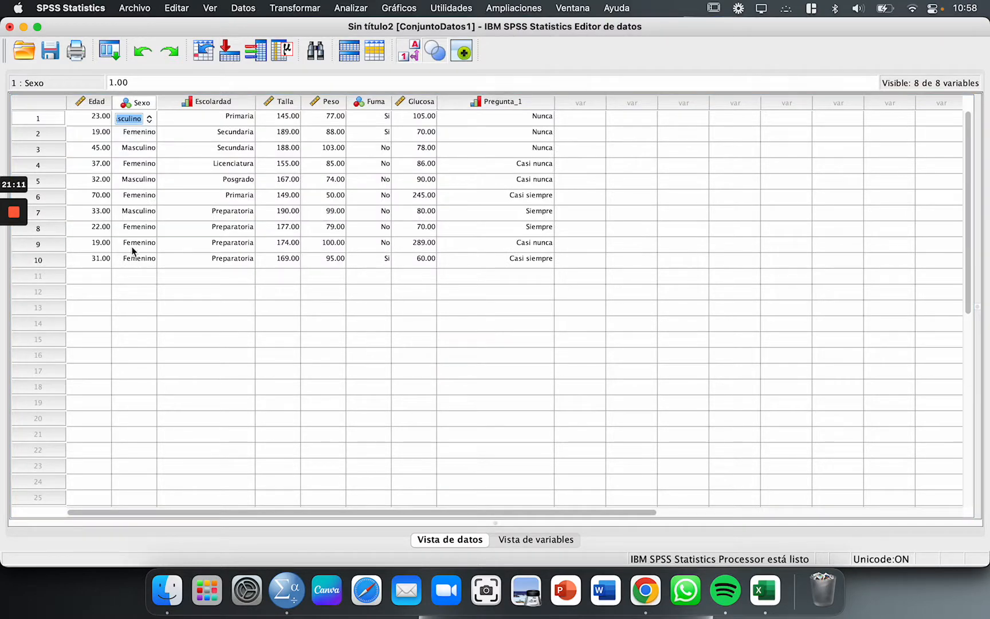
left_click_drag(220, 119, 229, 261)
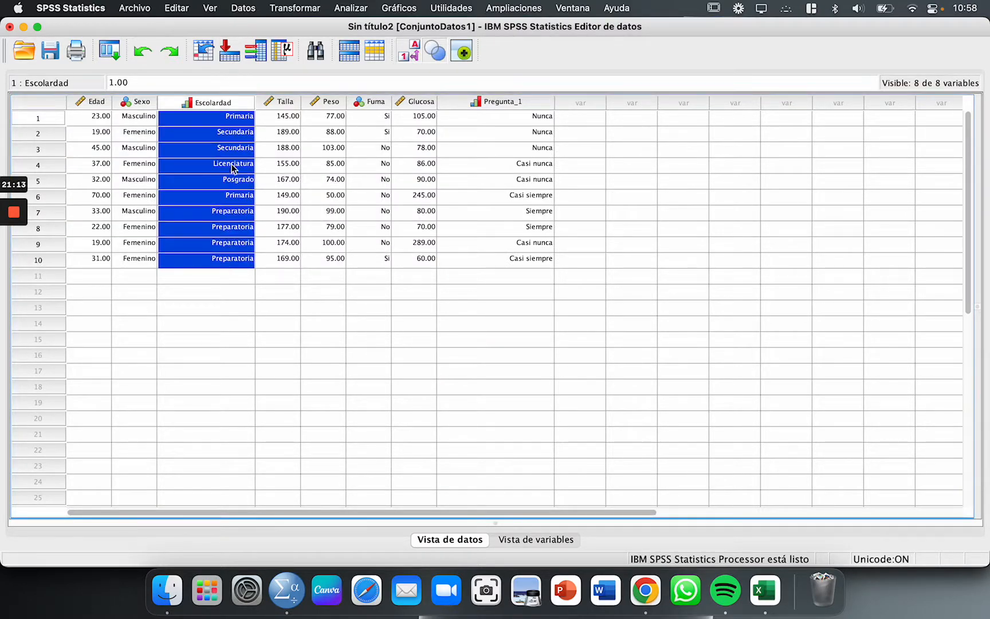
left_click(494, 105)
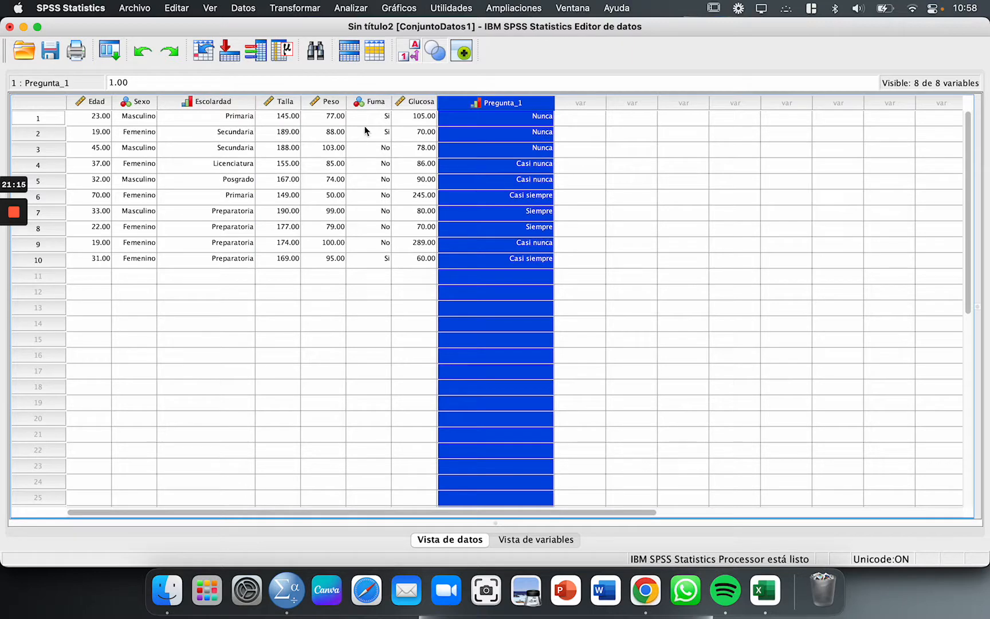
left_click_drag(378, 119, 378, 255)
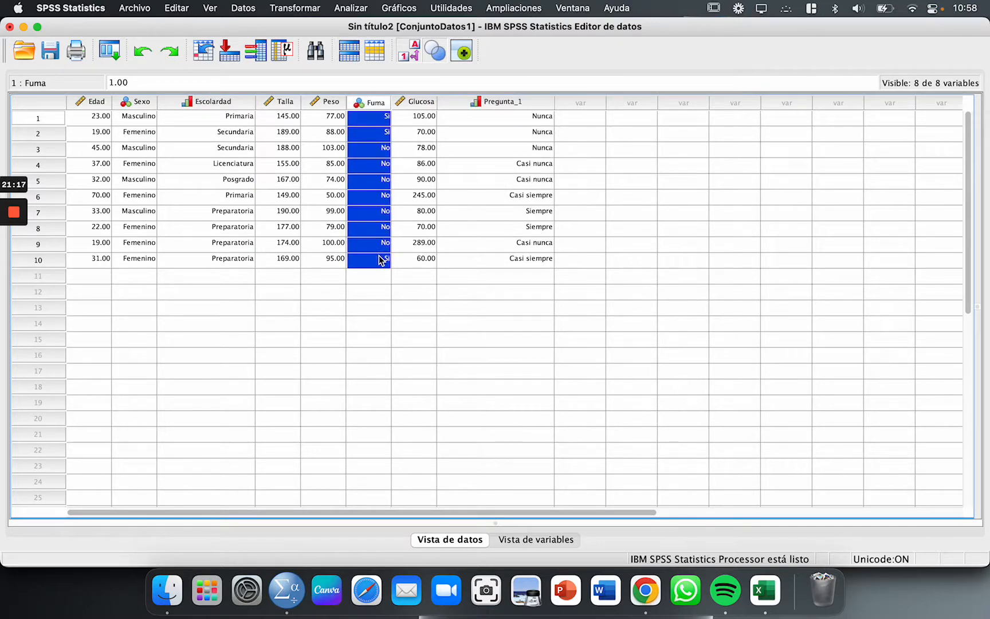
left_click(413, 371)
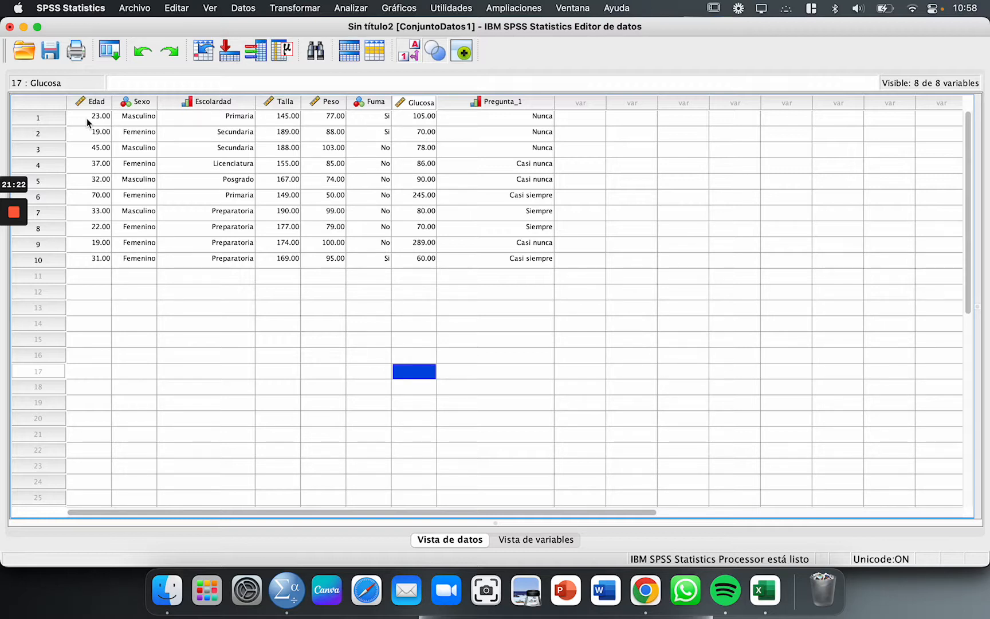
left_click_drag(87, 119, 473, 262)
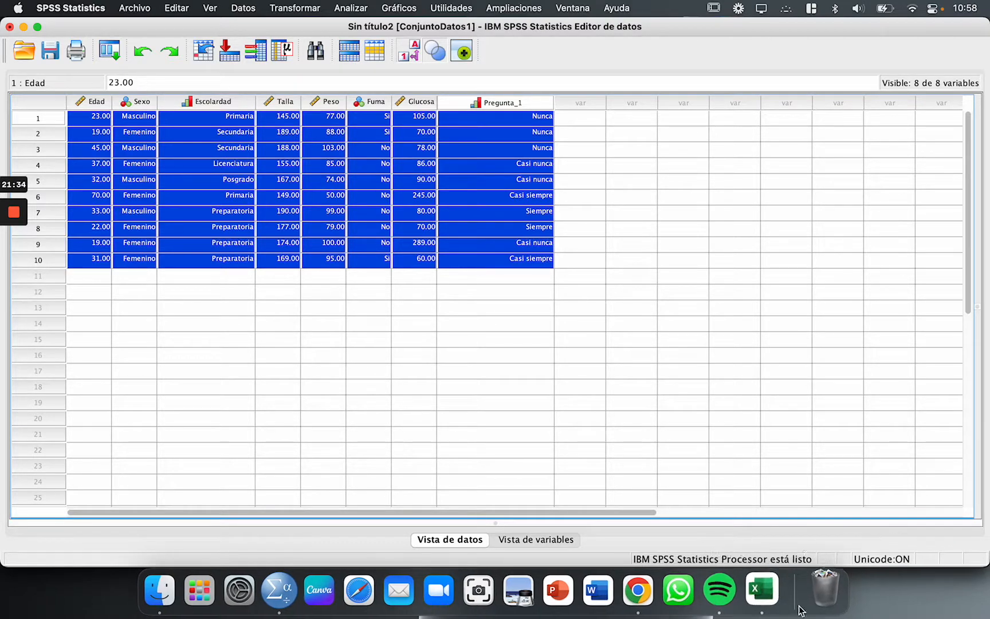
Switch to Excel and add a new blank worksheet after Hoja2.
left_click(764, 593)
left_click(608, 352)
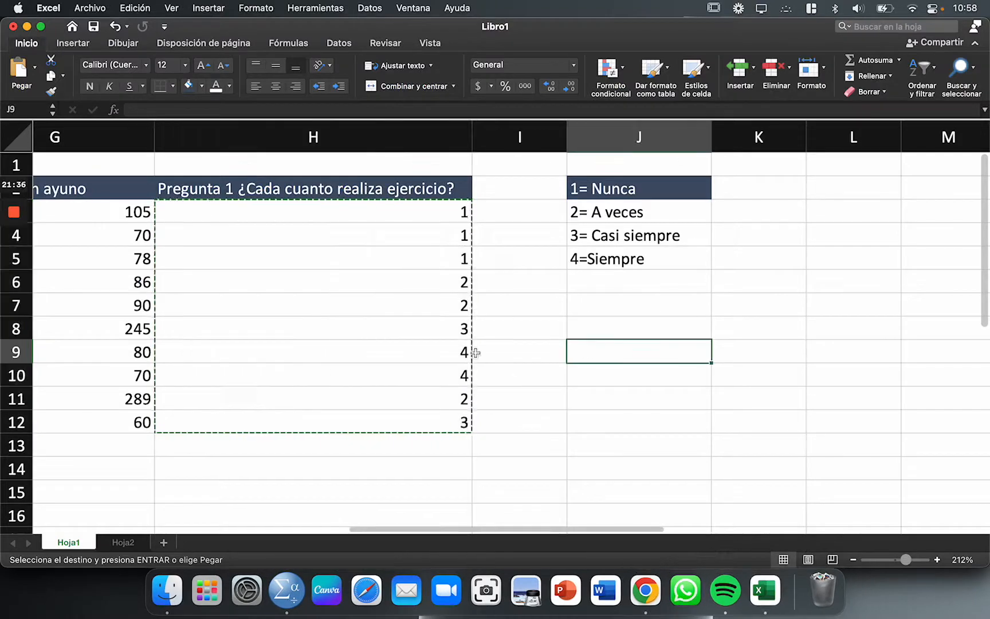
left_click(131, 543)
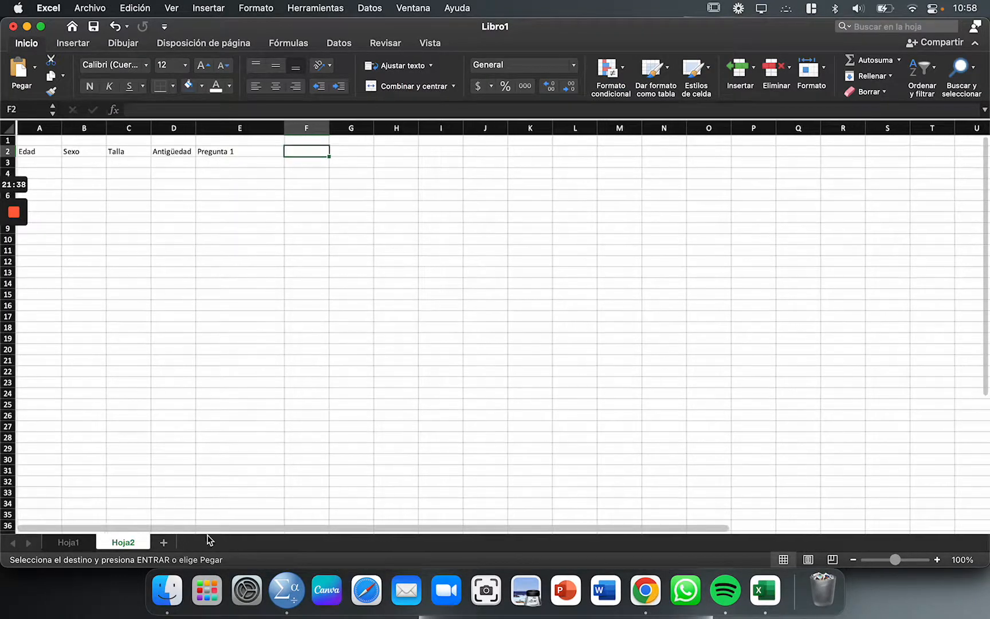
left_click(164, 543)
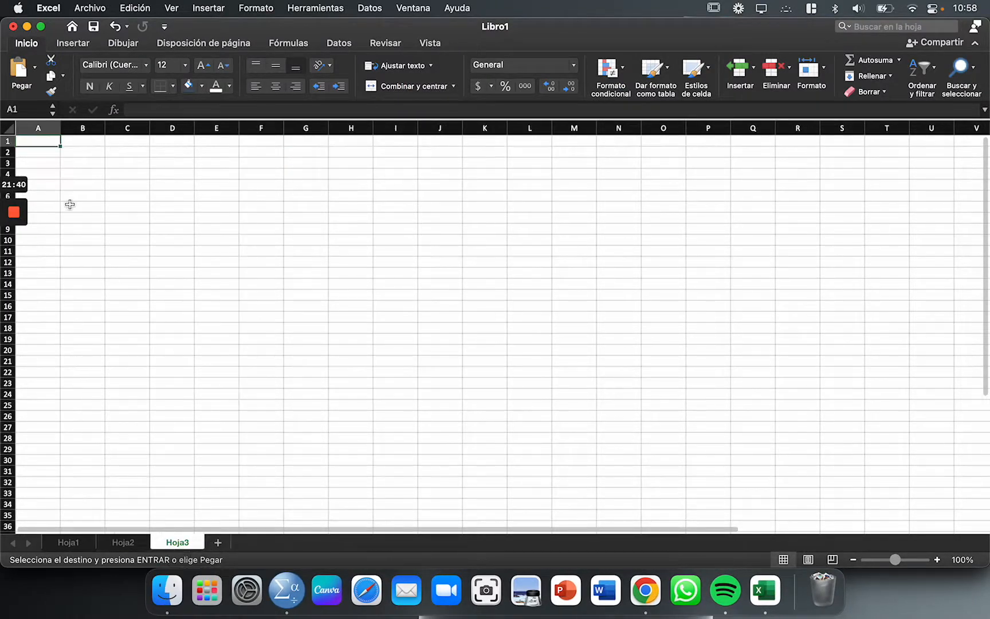
Enter the headers Edad, Sexo and Escolaridad in cells A2 to C2 of the new sheet.
key("Down")
type("e")
key("BackSpace")
type("Edad")
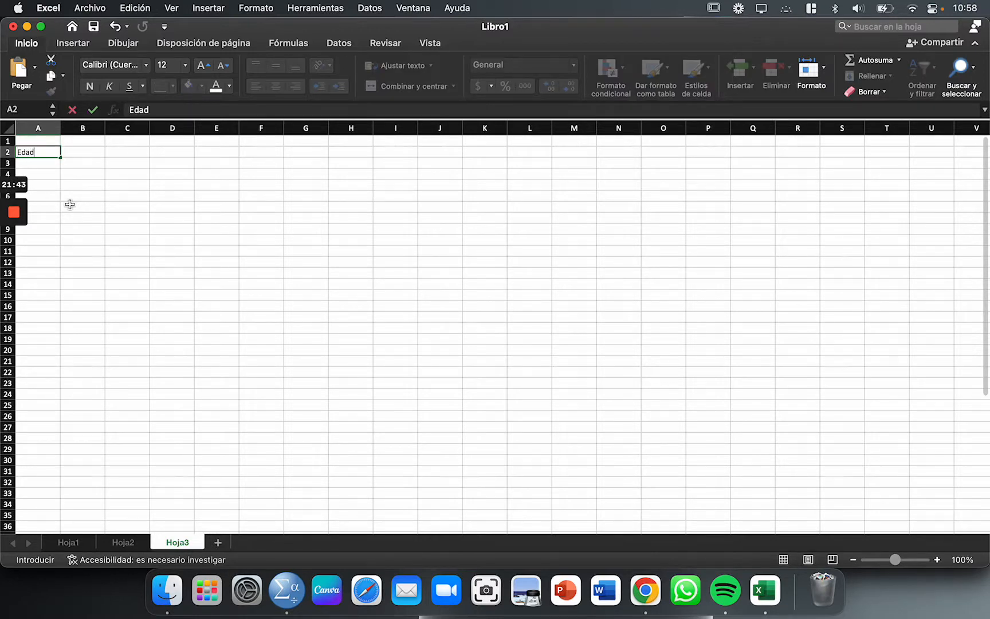
key("Tab")
type("Sexo")
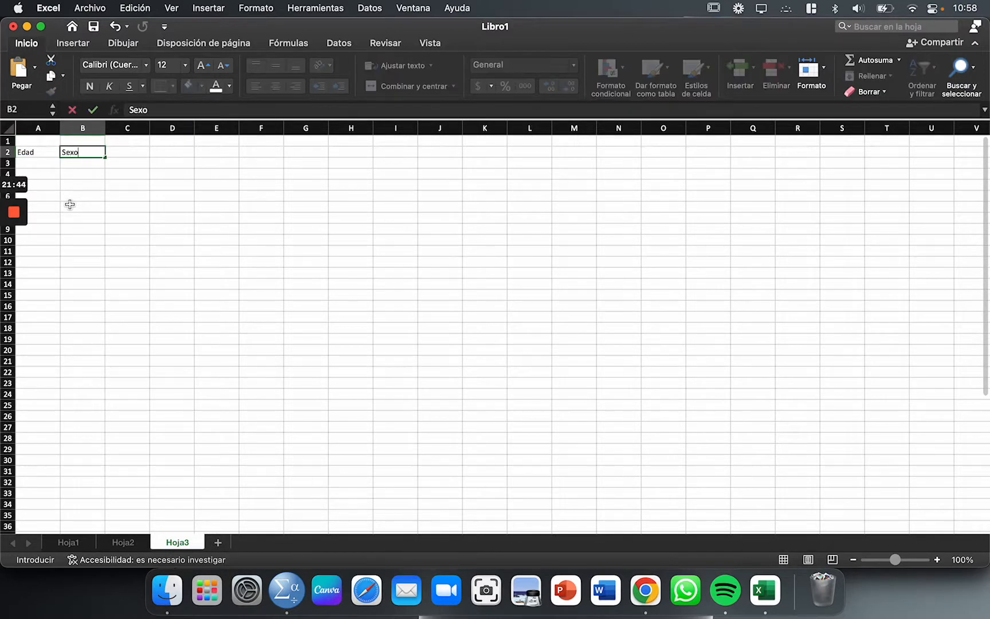
key("Tab")
type("Esco")
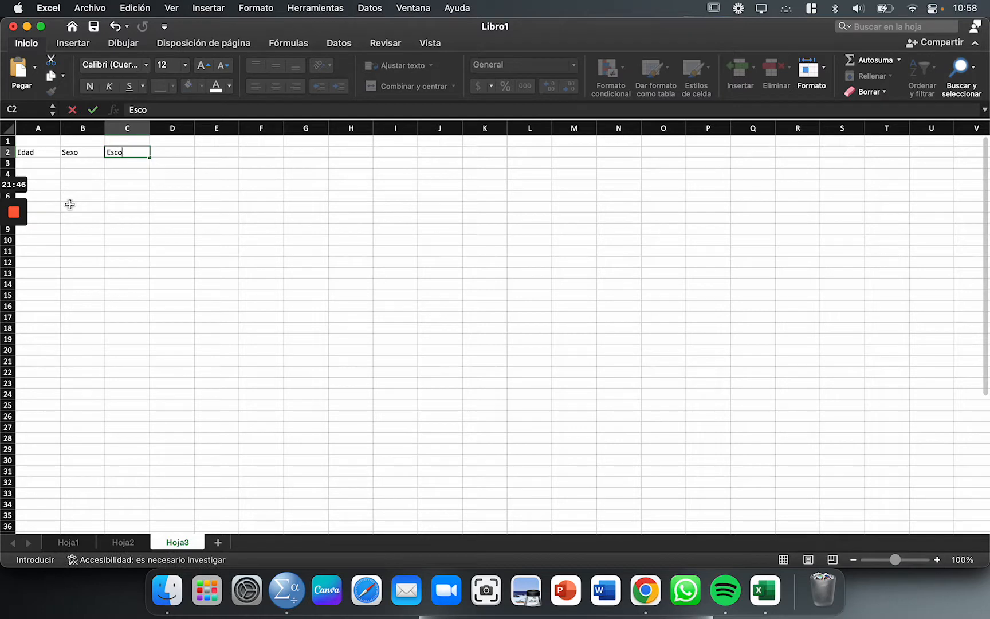
type("laridad")
key("Tab")
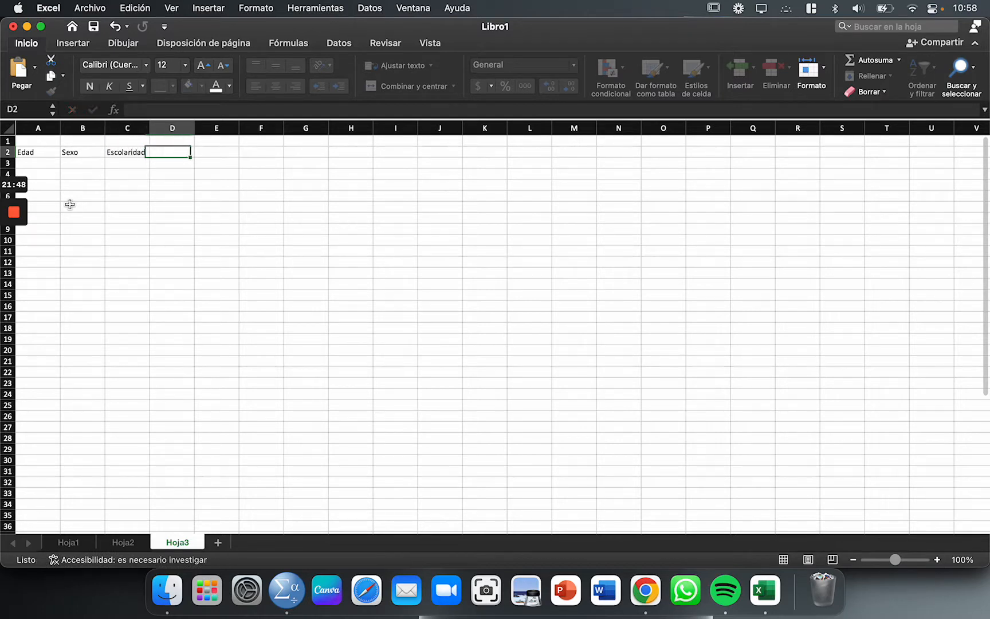
Widen the Escolaridad column and enter the codes 1, 2, 3, 4 and 5 in C3:C7.
scroll(70, 204, "up", 5)
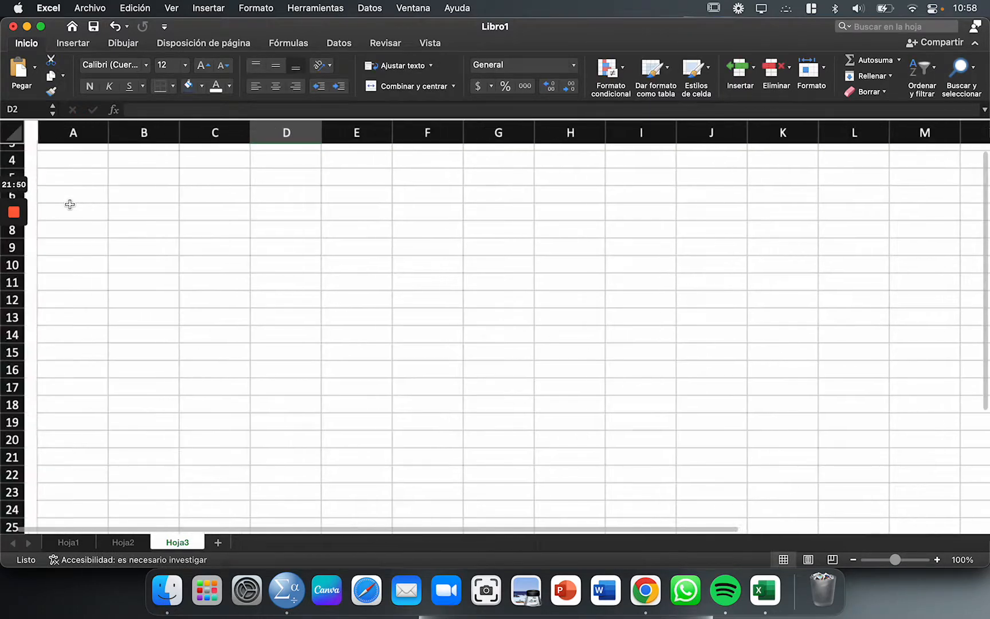
scroll(70, 205, "up", 3)
left_click_drag(237, 133, 420, 132)
left_click(232, 187)
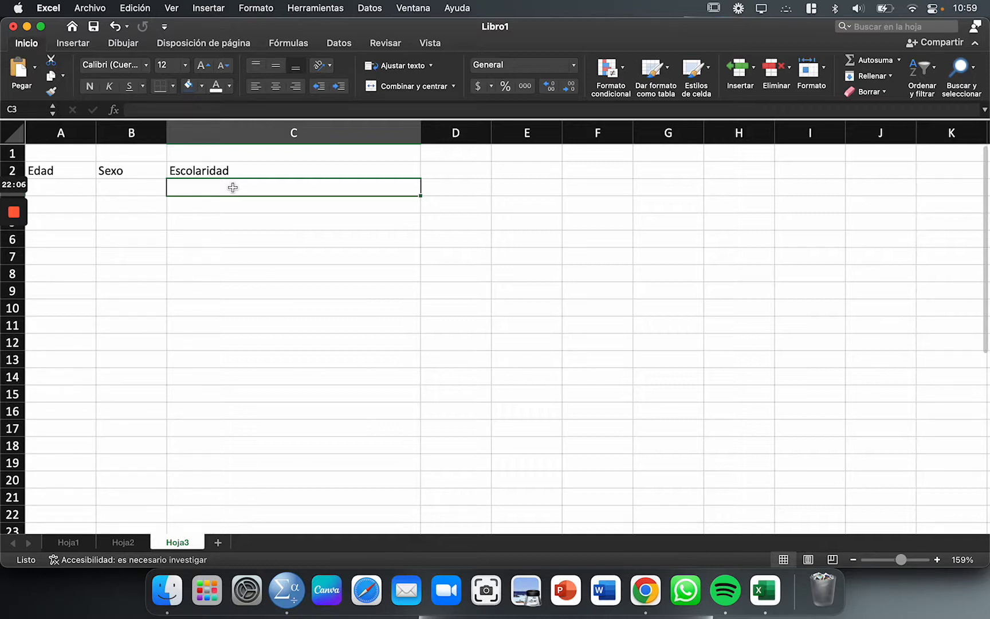
type("1")
key("Return")
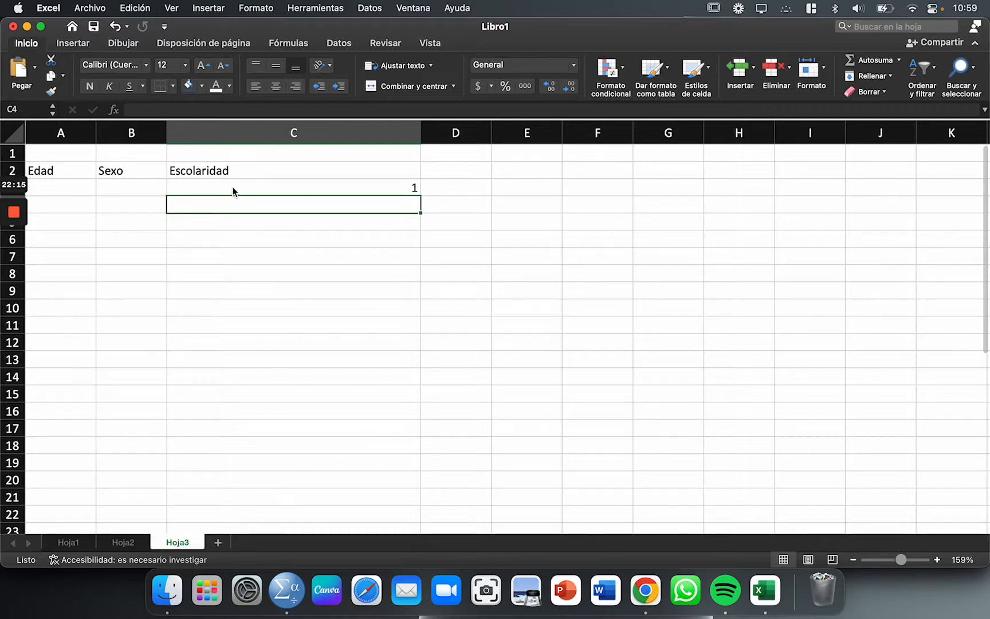
type("2")
key("Return")
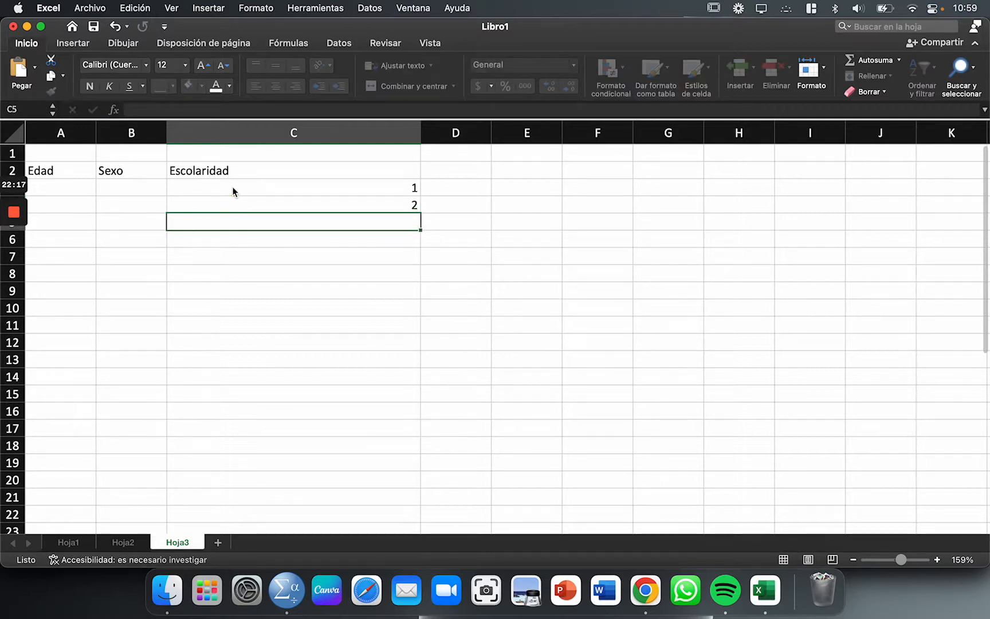
type("3")
key("Return")
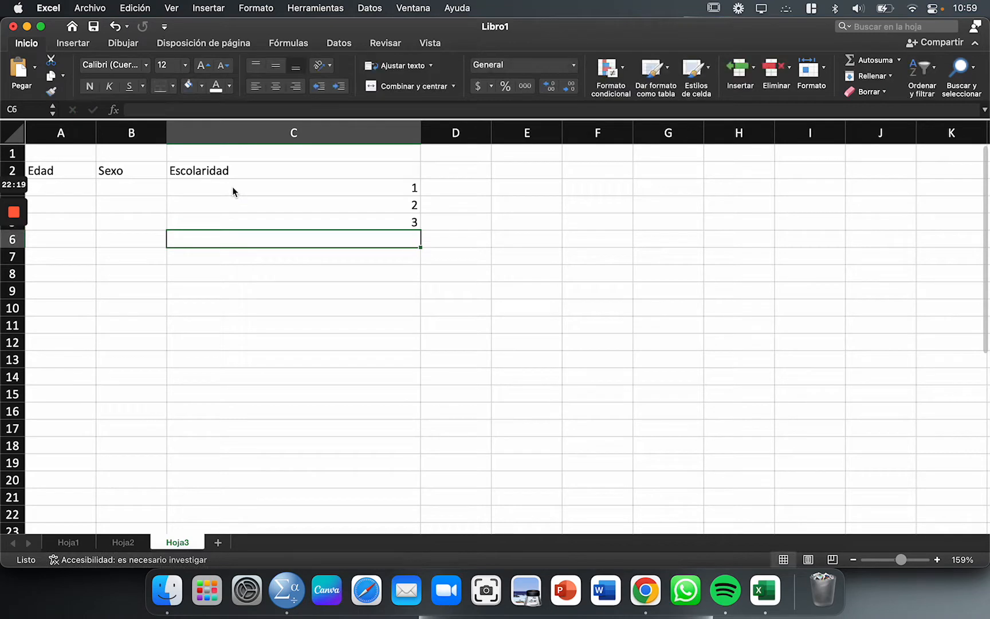
type("4")
key("Return")
type("5")
key("Return")
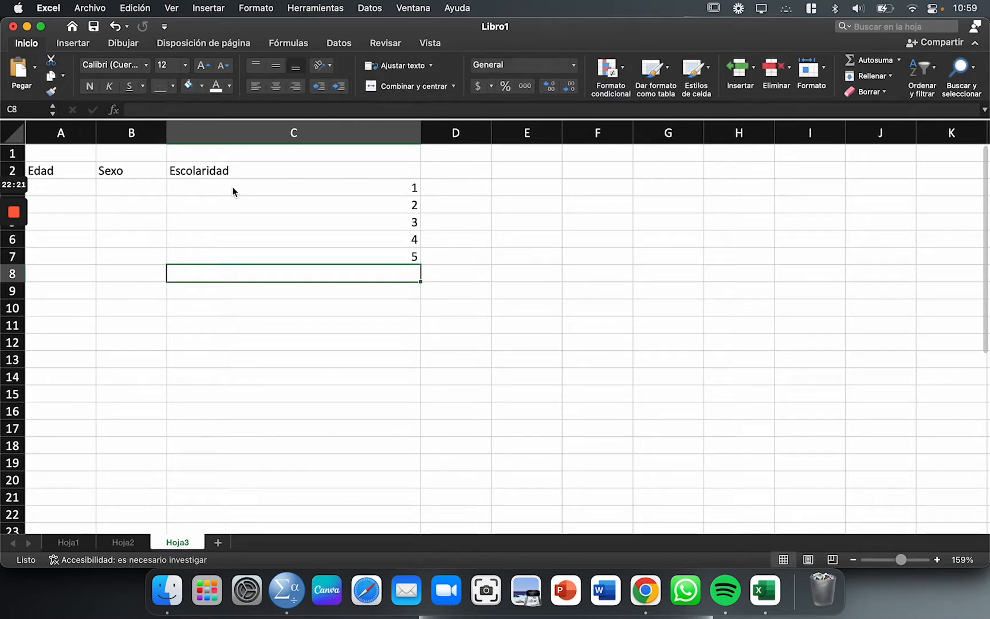
key("Up")
key("Left")
key("Right")
key("Right")
key("Up")
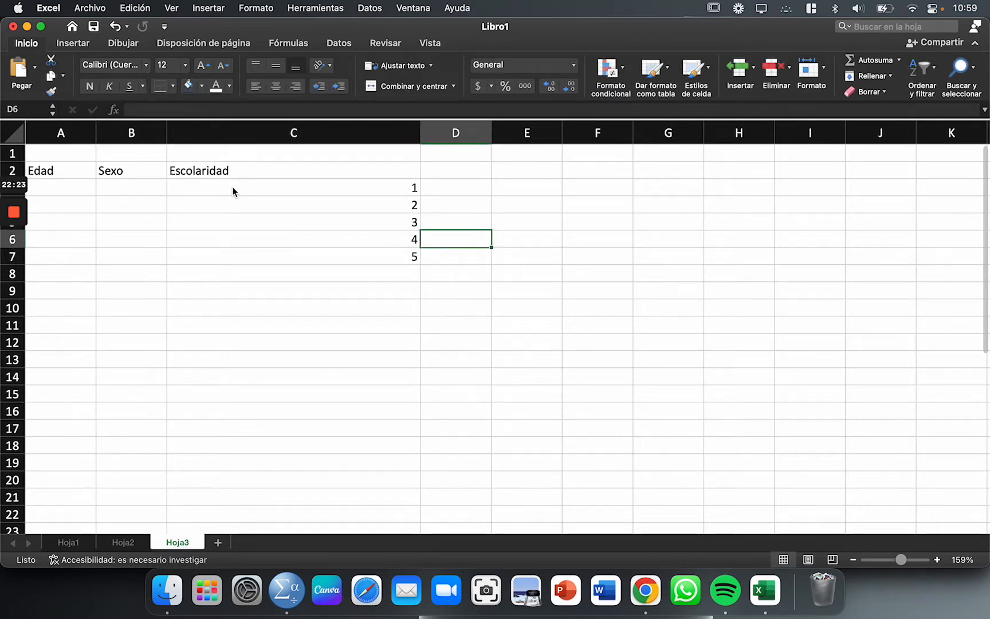
key("Left")
key("Down")
key("Down")
key("Up")
key("Up")
key("Up")
key("Up")
key("Up")
key("Up")
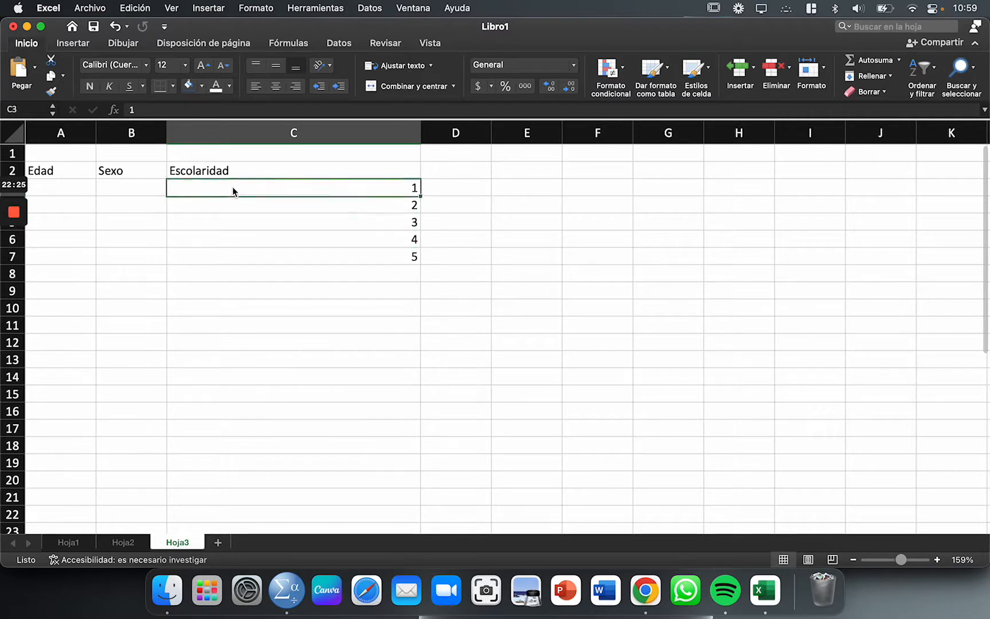
Narrow the Escolaridad column and widen the empty column D beside it.
left_click(442, 178)
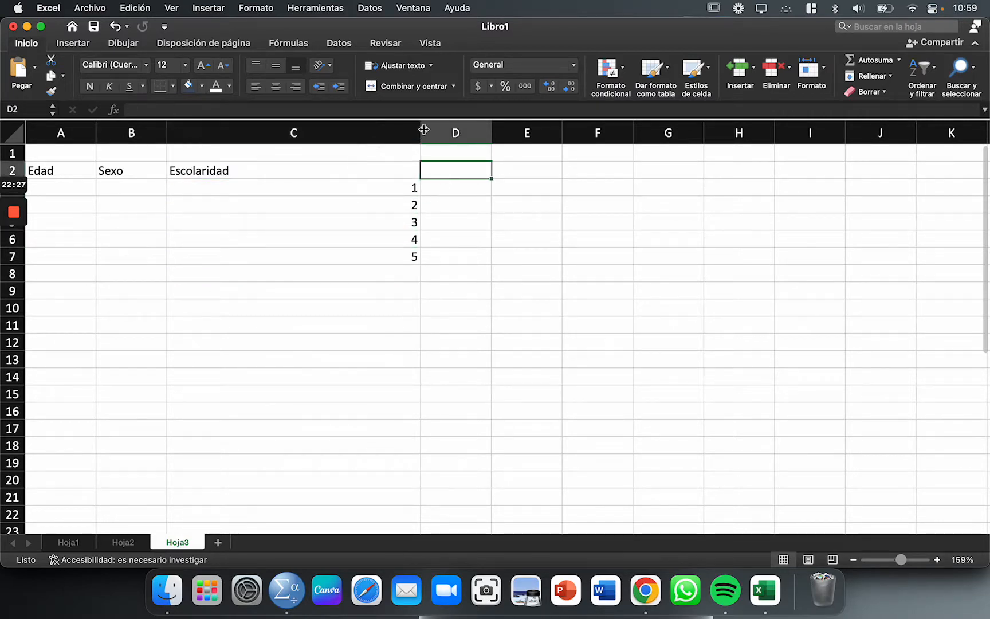
left_click_drag(421, 133, 331, 150)
left_click_drag(403, 135, 462, 147)
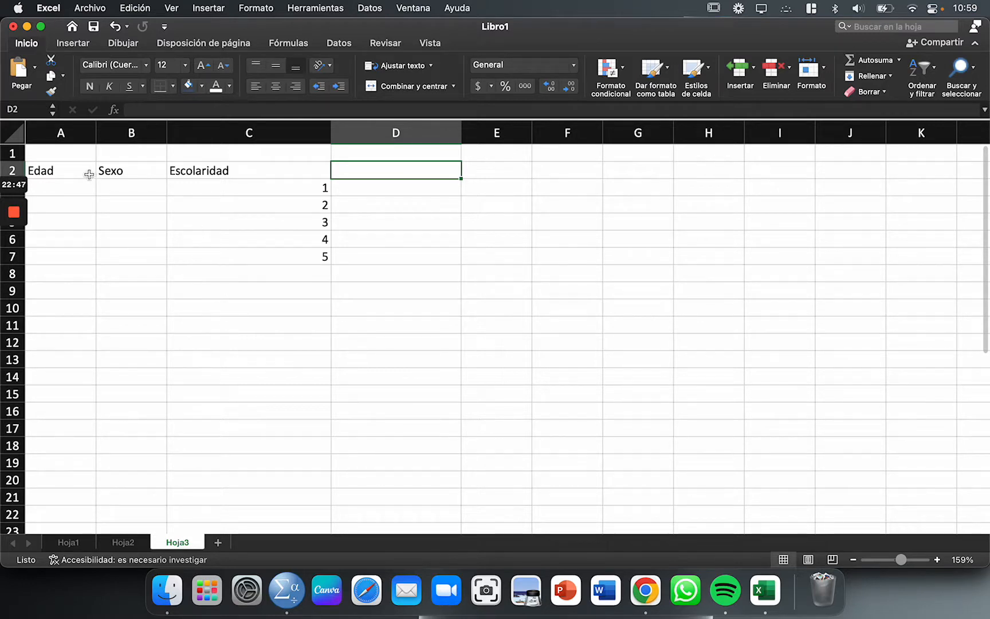
Review the header cells A2:E2 and enter the header "Pregunta 1" in F2.
left_click_drag(86, 173, 522, 175)
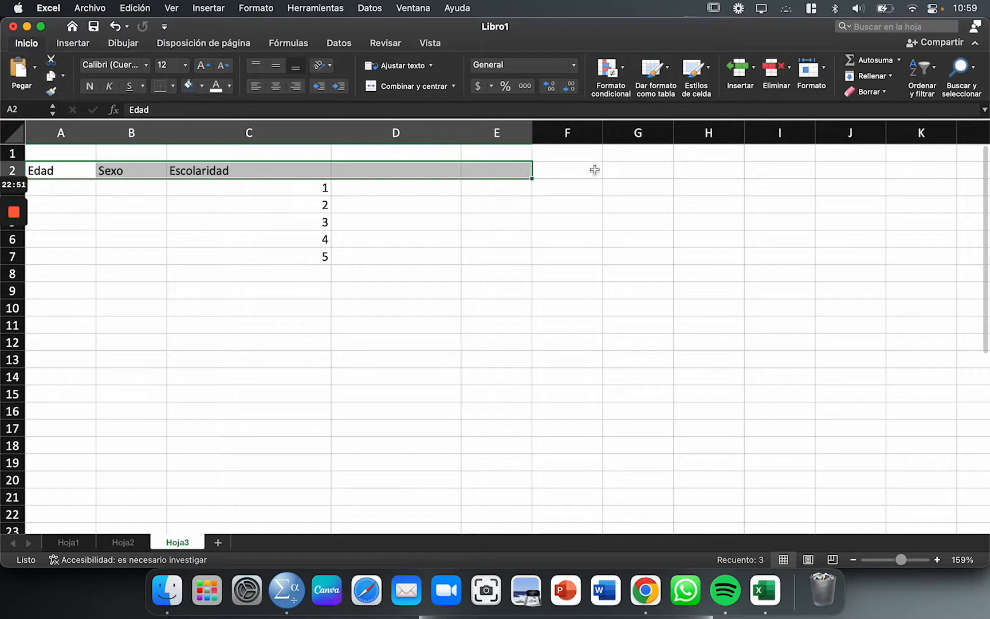
left_click(570, 172)
type("Pregunta")
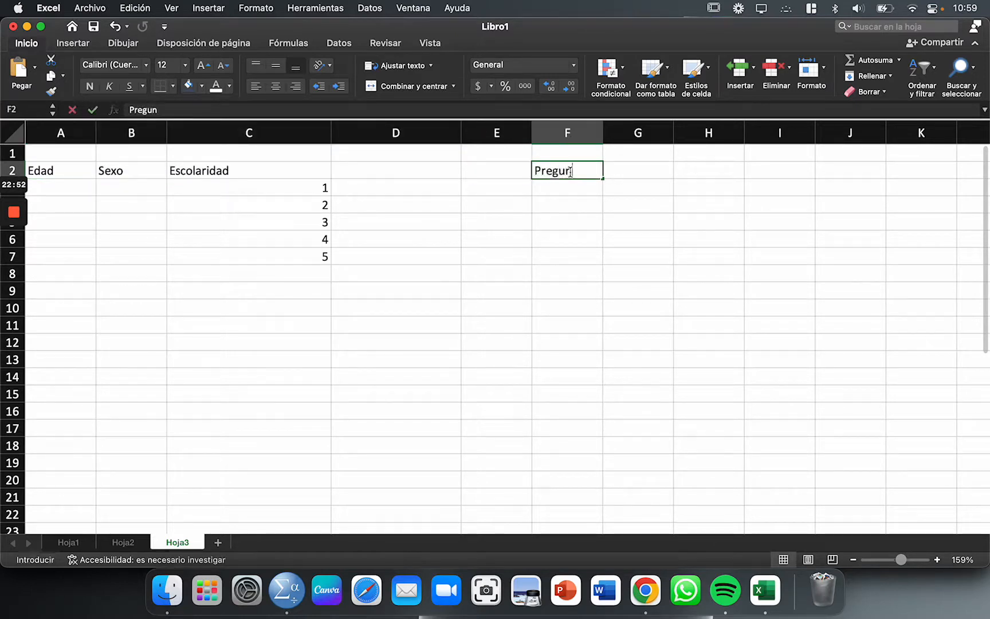
key("BackSpace")
key("BackSpace")
type("ta 1")
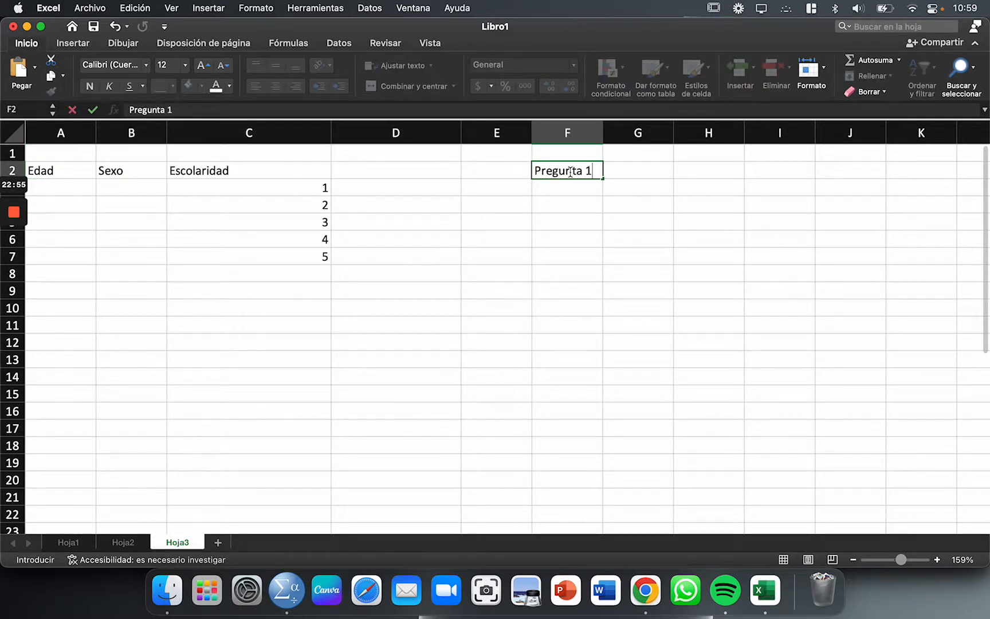
Enter the header "Pregunta 2" in cell G2, correcting the misspelled word.
key("Tab")
type("Pregunt")
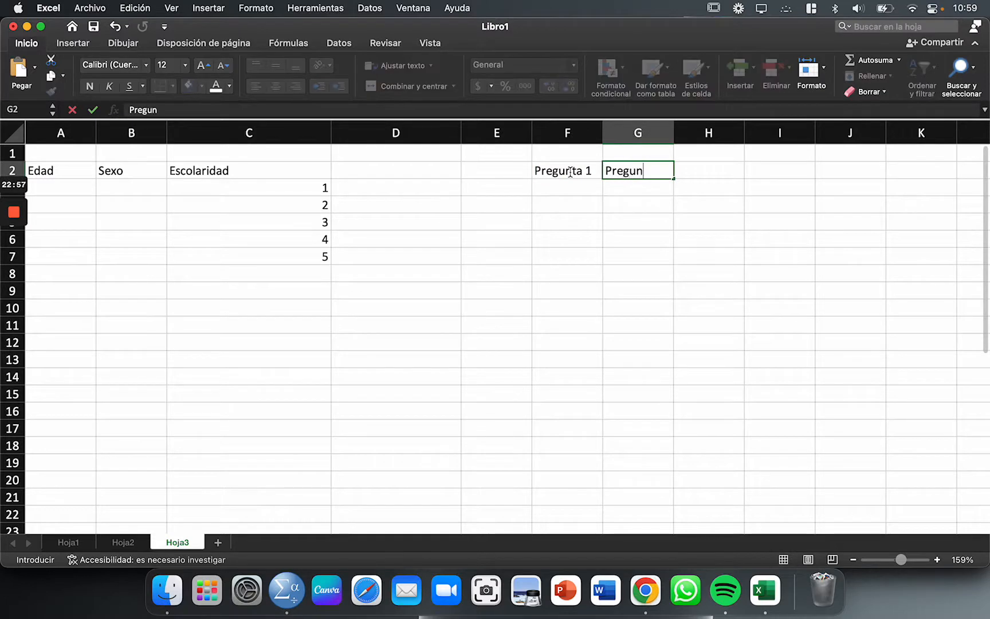
key("BackSpace")
type("ra")
key("Return")
type("t")
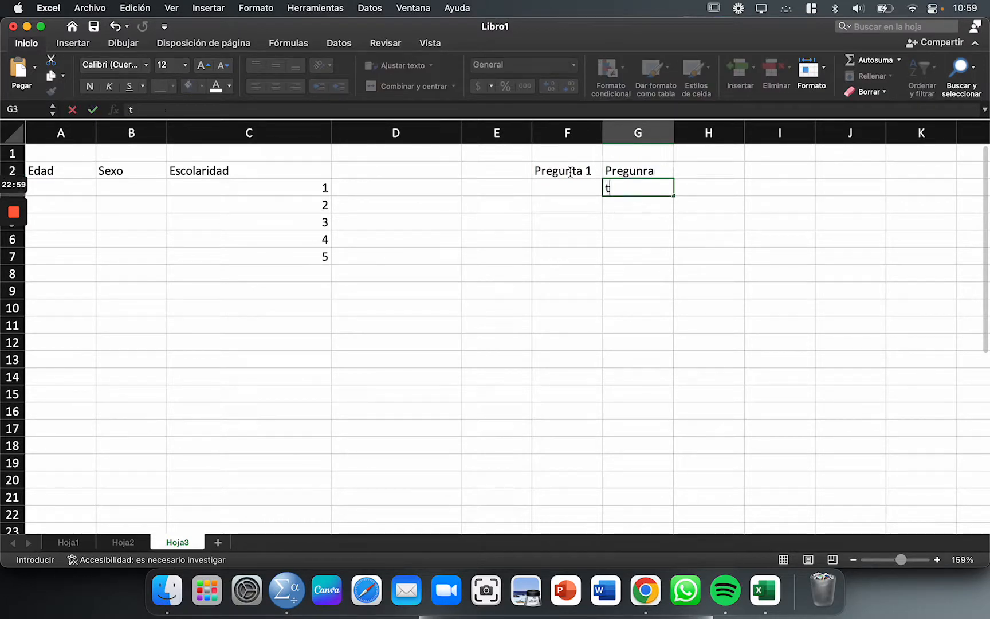
key("BackSpace")
left_click(626, 171)
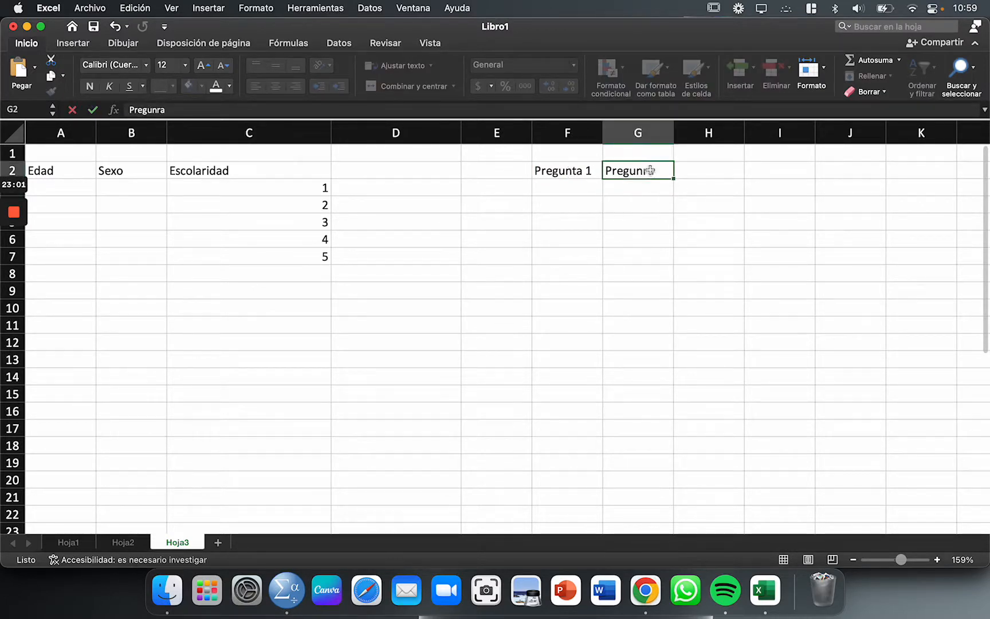
double_click(663, 172)
key("BackSpace")
key("BackSpace")
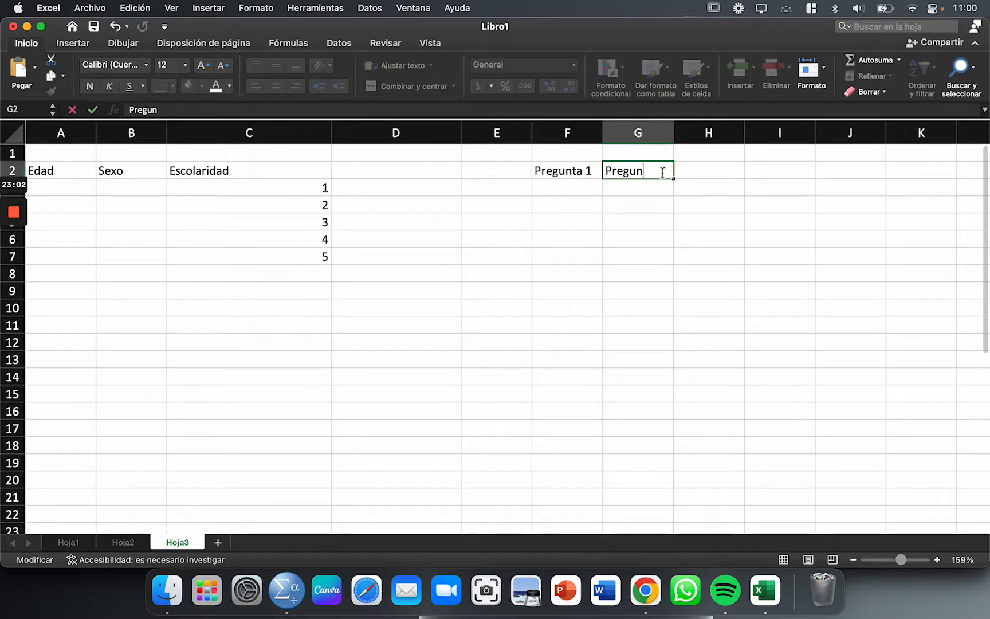
type("ta 2")
Enter the codes 1, 1, 2, 2 and 3 in F3:F7 under the Pregunta 1 header.
left_click(584, 186)
type("1")
key("Return")
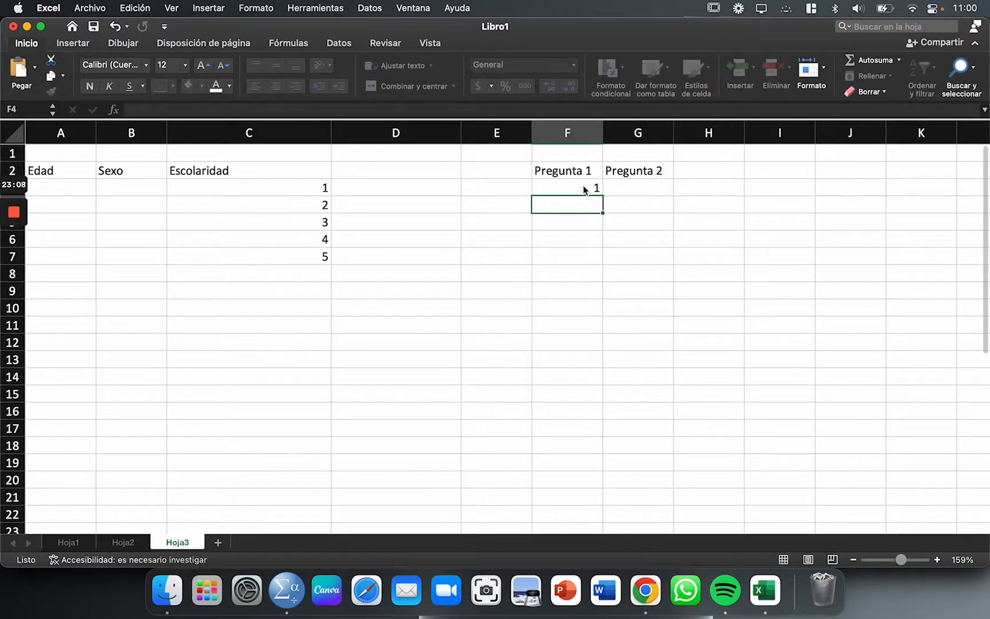
type("1")
key("Return")
type("2")
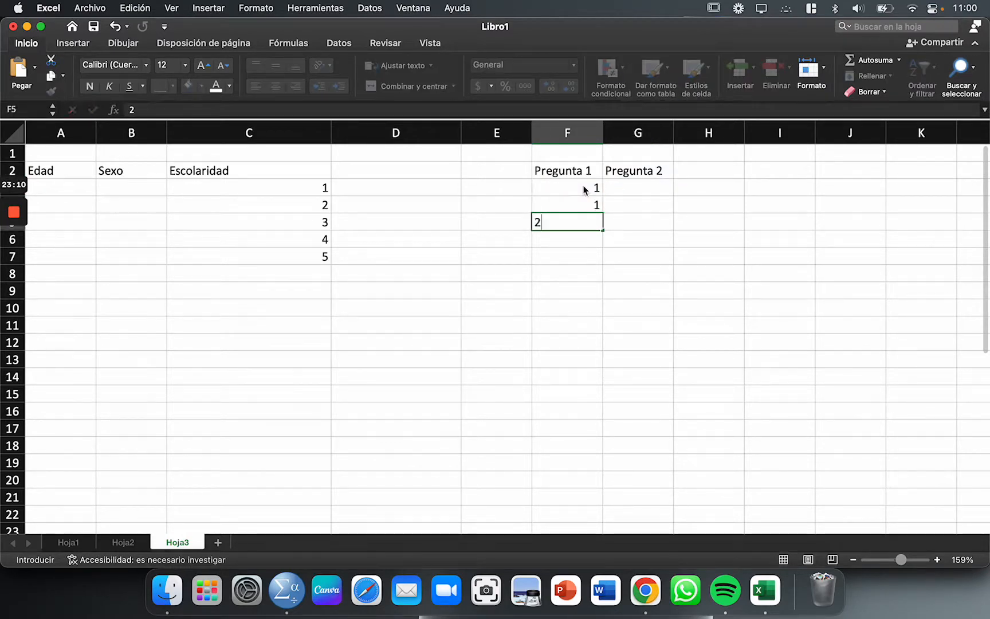
key("Return")
type("2")
key("Return")
type("3")
key("Return")
type("4")
key("Up")
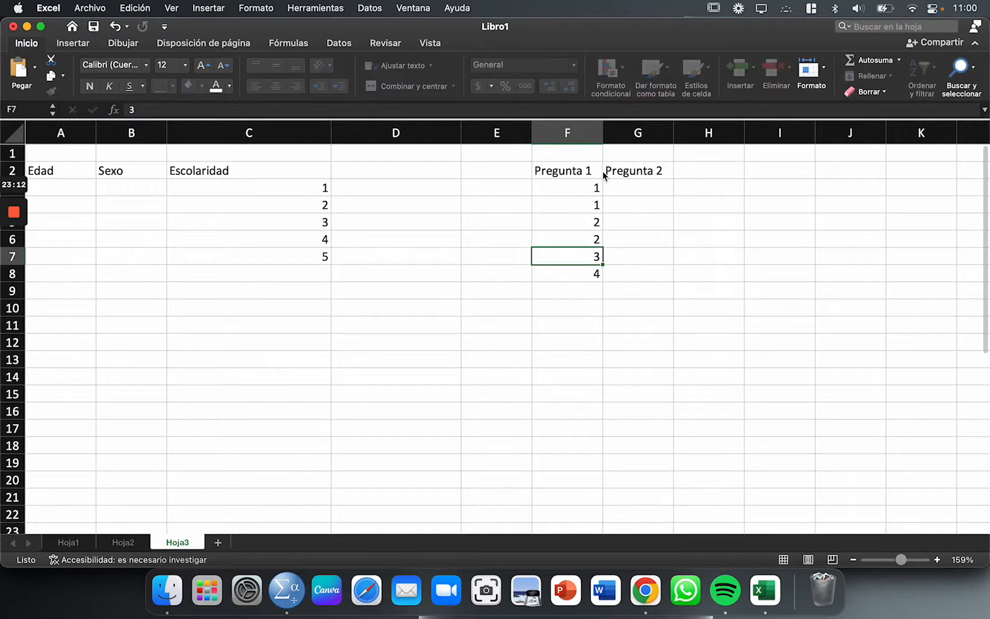
key("Down")
key("super+z")
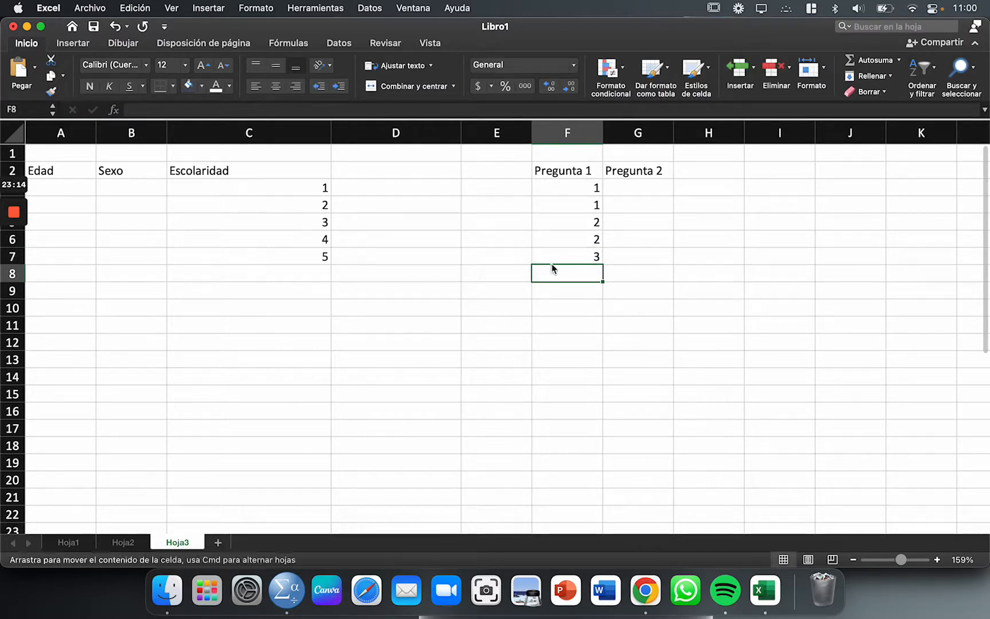
Review the coded answers in C3:F7 and the whole example layout in A2:G15.
left_click_drag(224, 195, 572, 269)
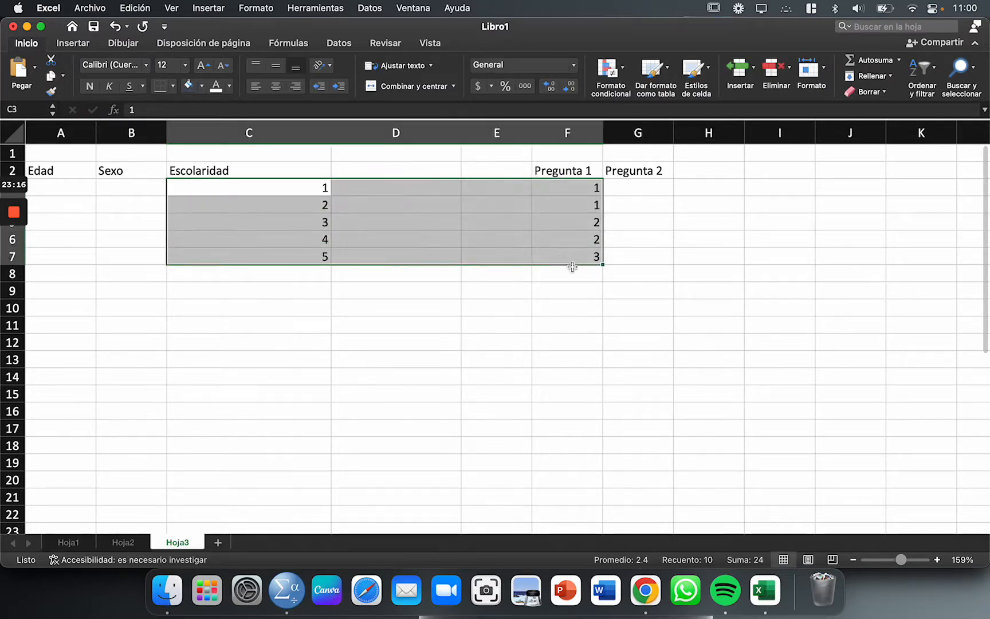
left_click(653, 233)
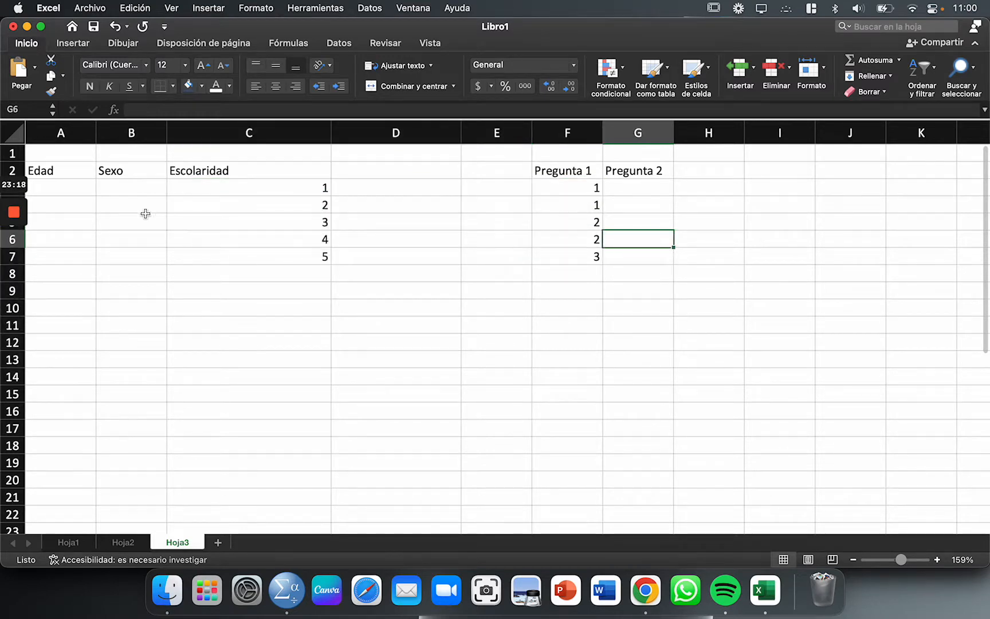
left_click_drag(61, 172, 646, 388)
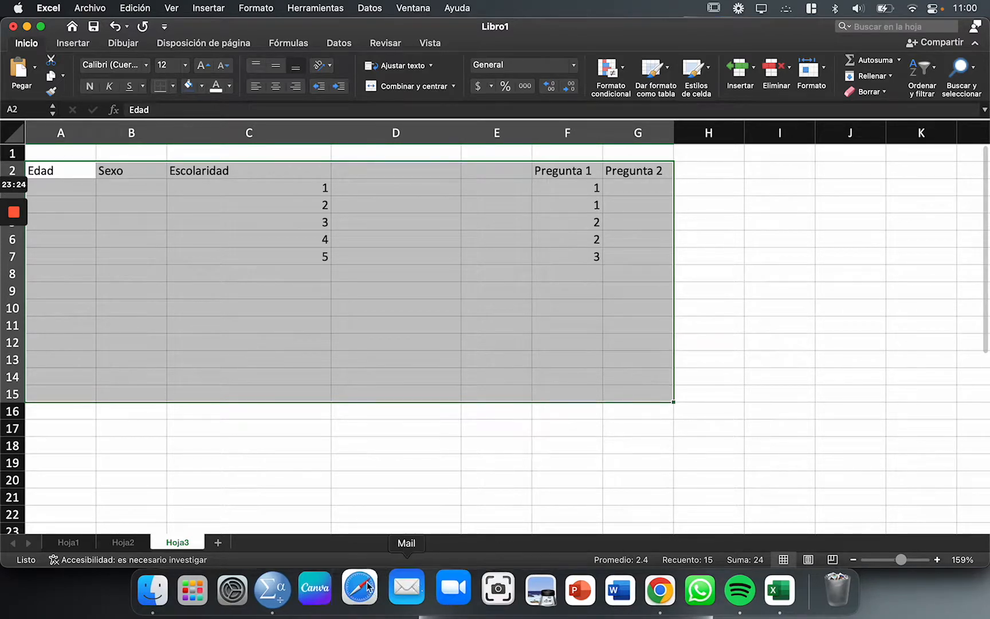
Switch to SPSS and review the names of all variables from Edad to Pregunta_1 in the variable view.
left_click(285, 588)
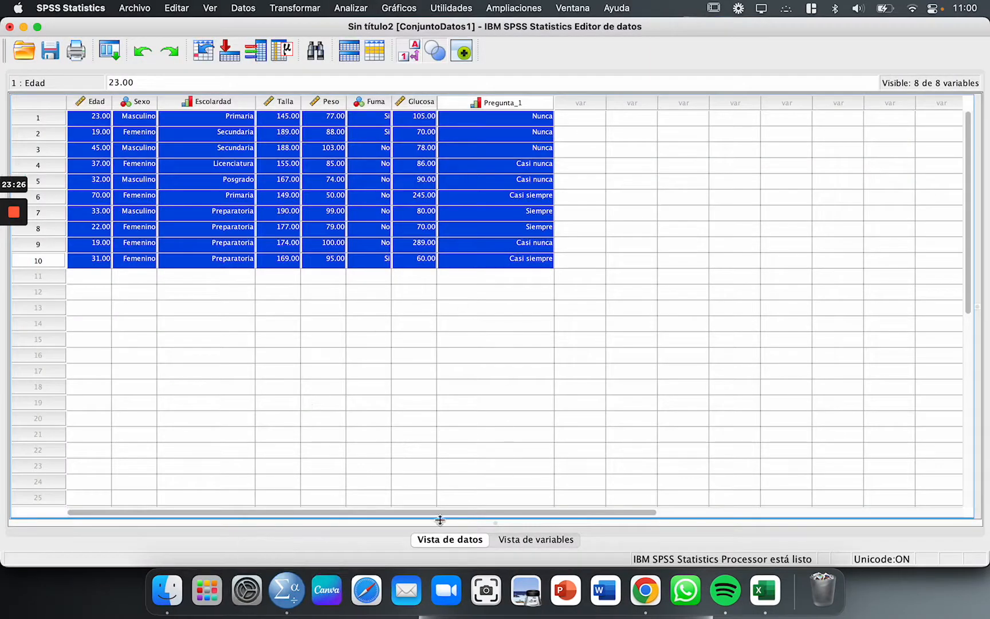
left_click(512, 540)
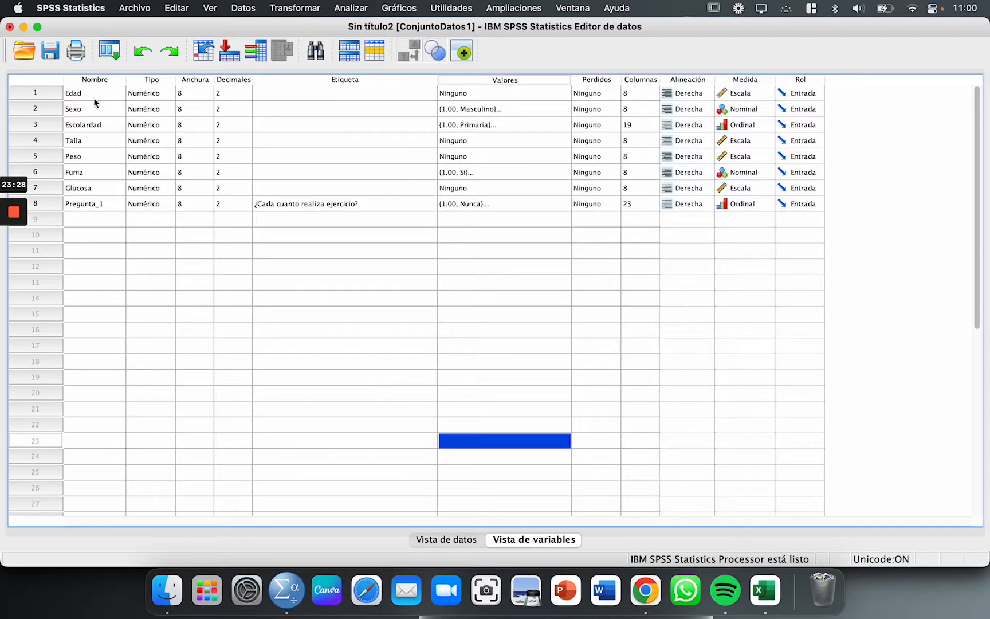
left_click_drag(96, 96, 105, 217)
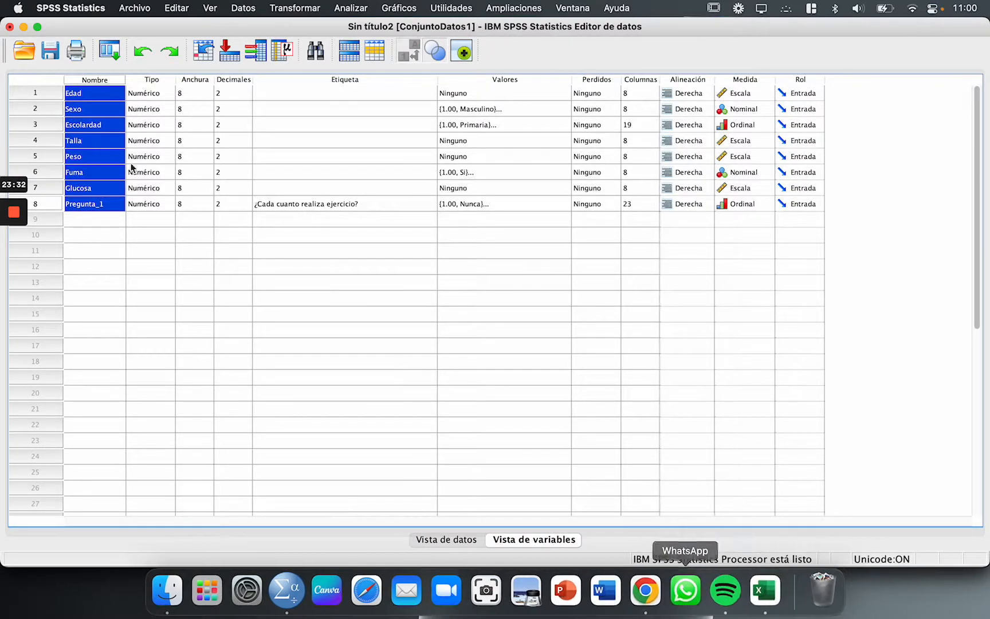
Switch back to Excel and review the variable columns of the example sheet across A2:G9.
left_click(764, 586)
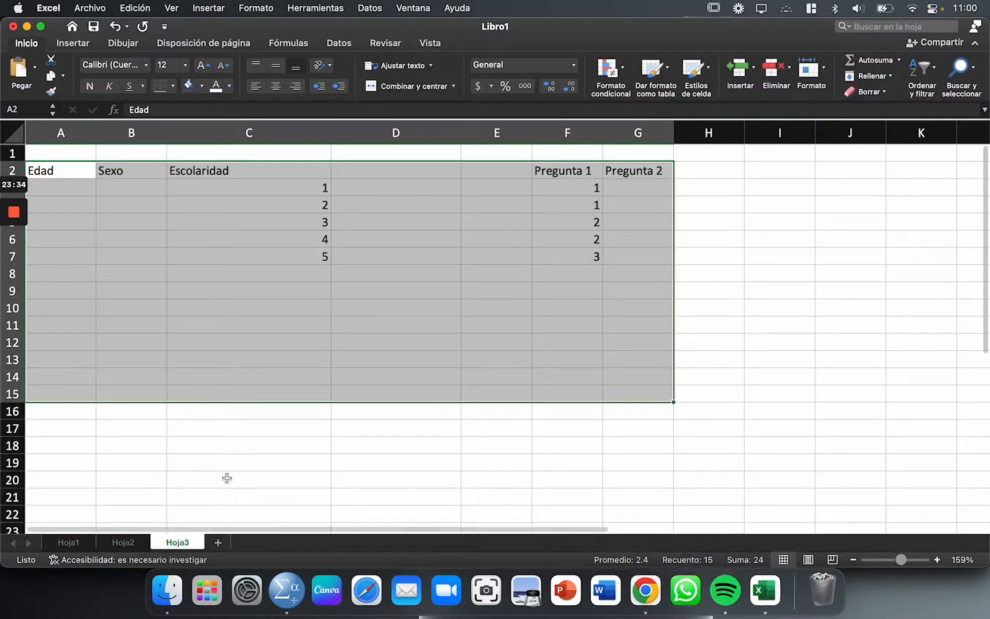
left_click(356, 285)
left_click_drag(67, 170, 649, 285)
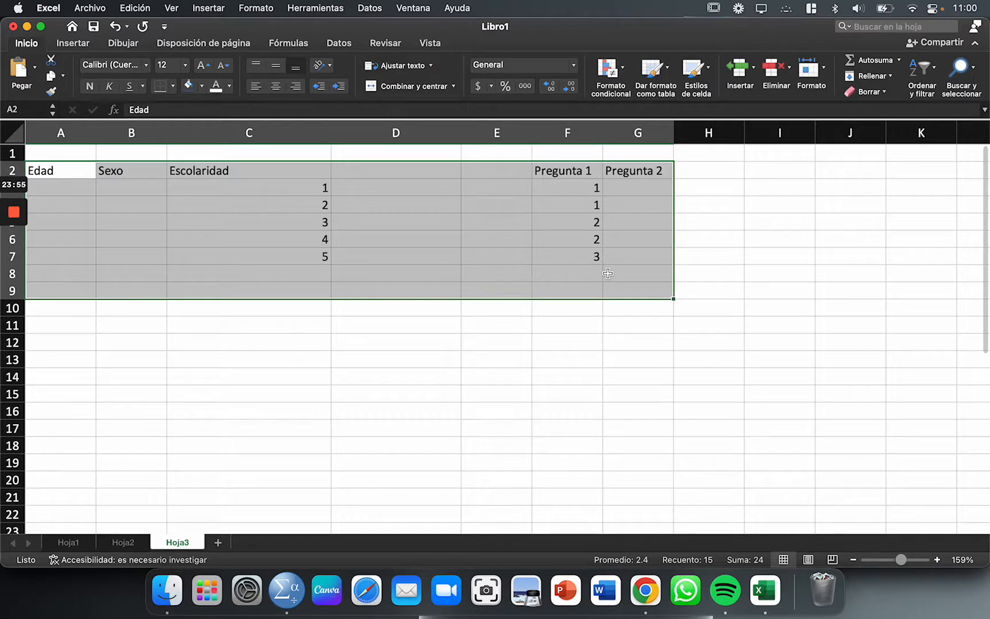
mouse_move(17, 217)
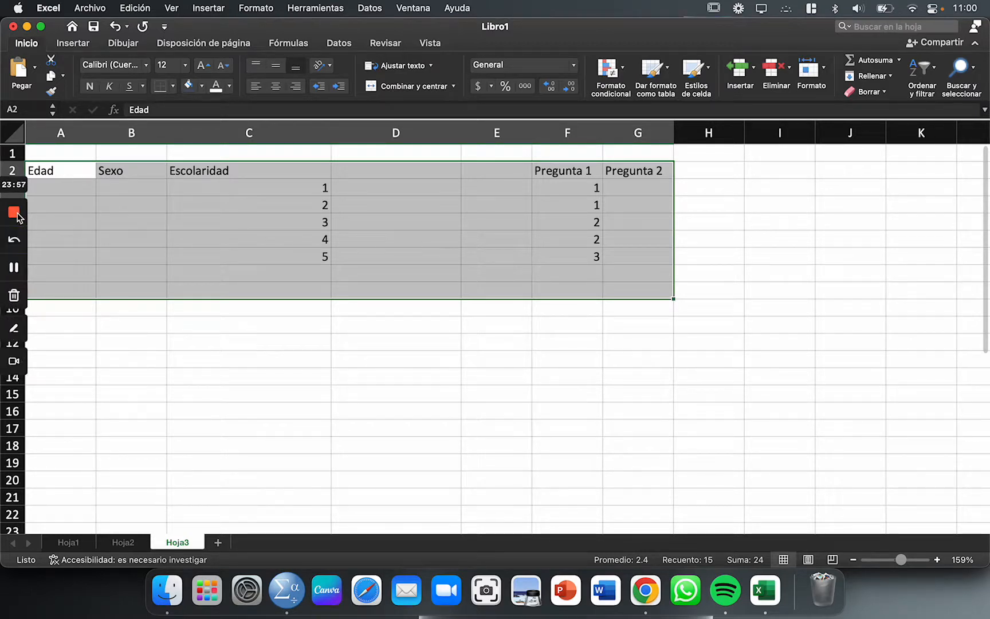